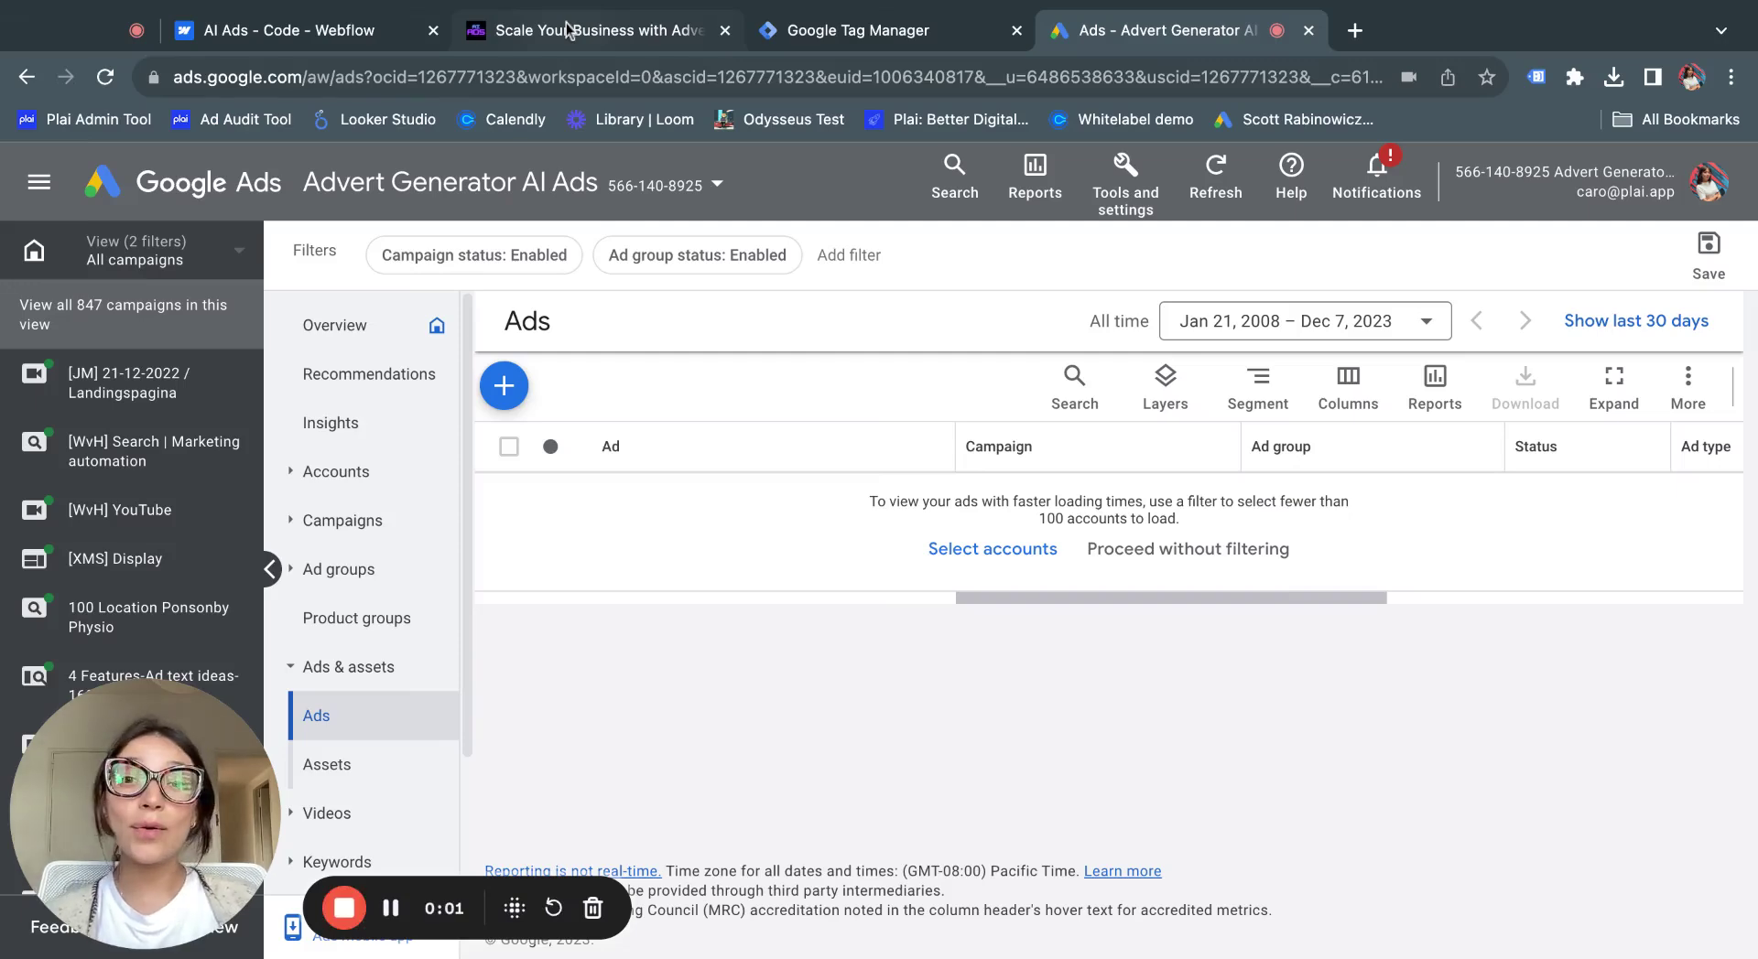
pyautogui.click(570, 35)
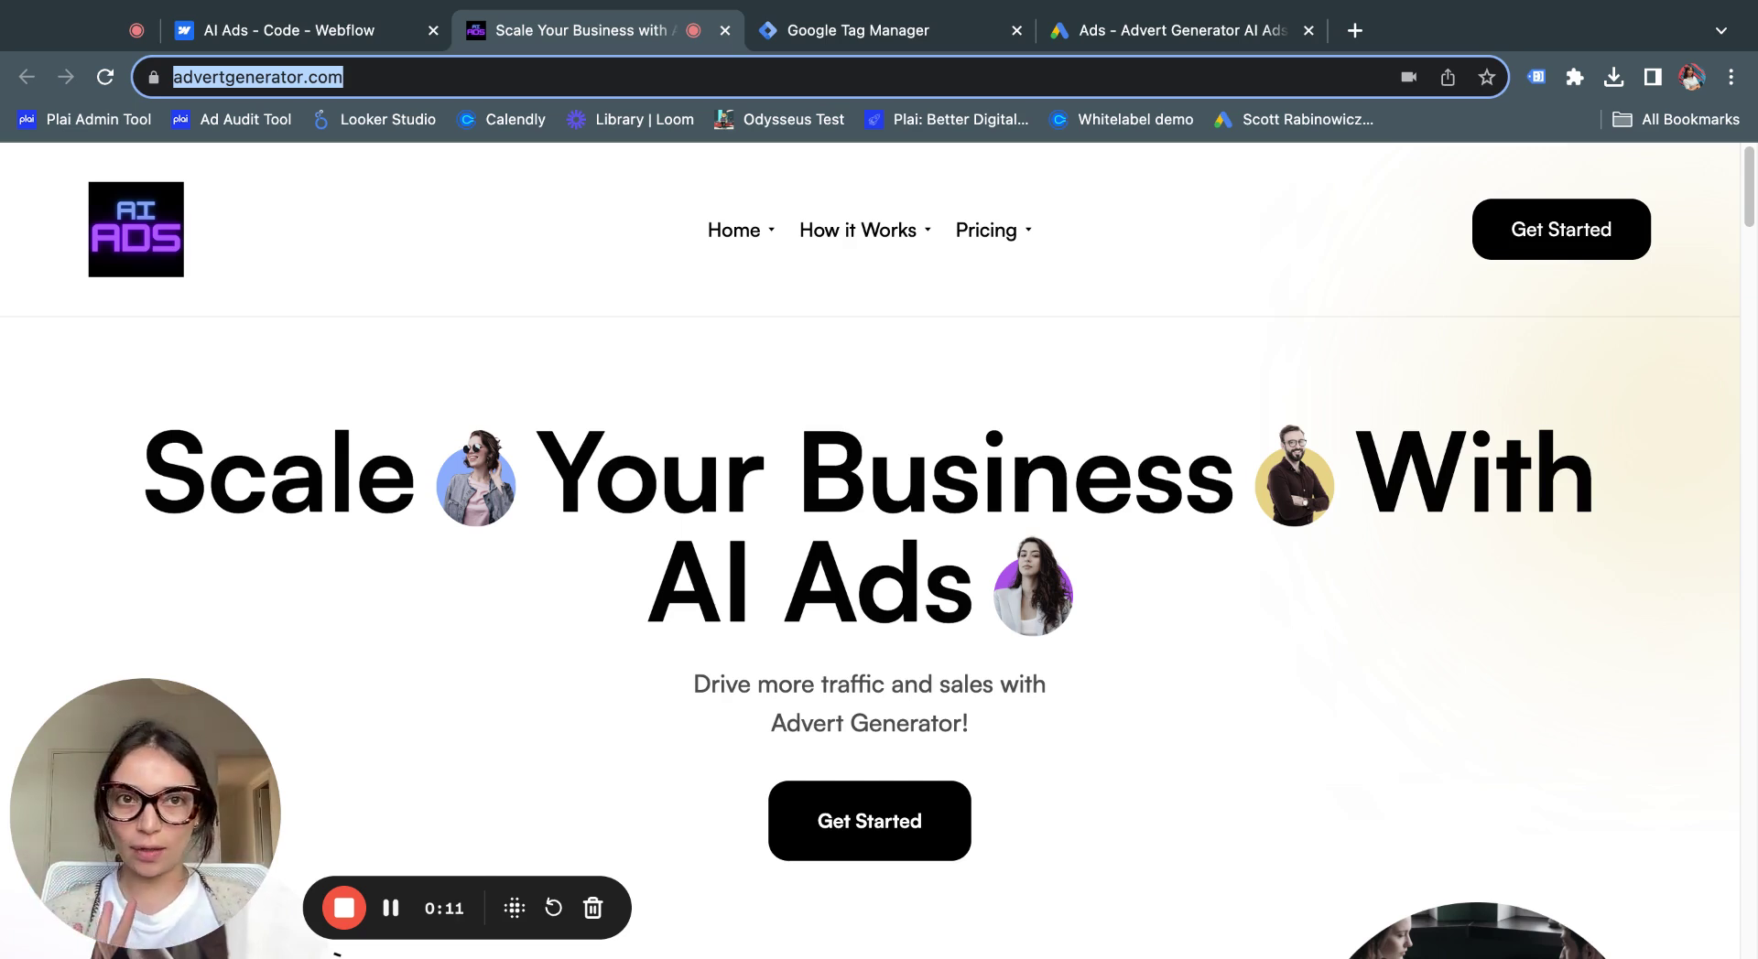
pyautogui.click(225, 227)
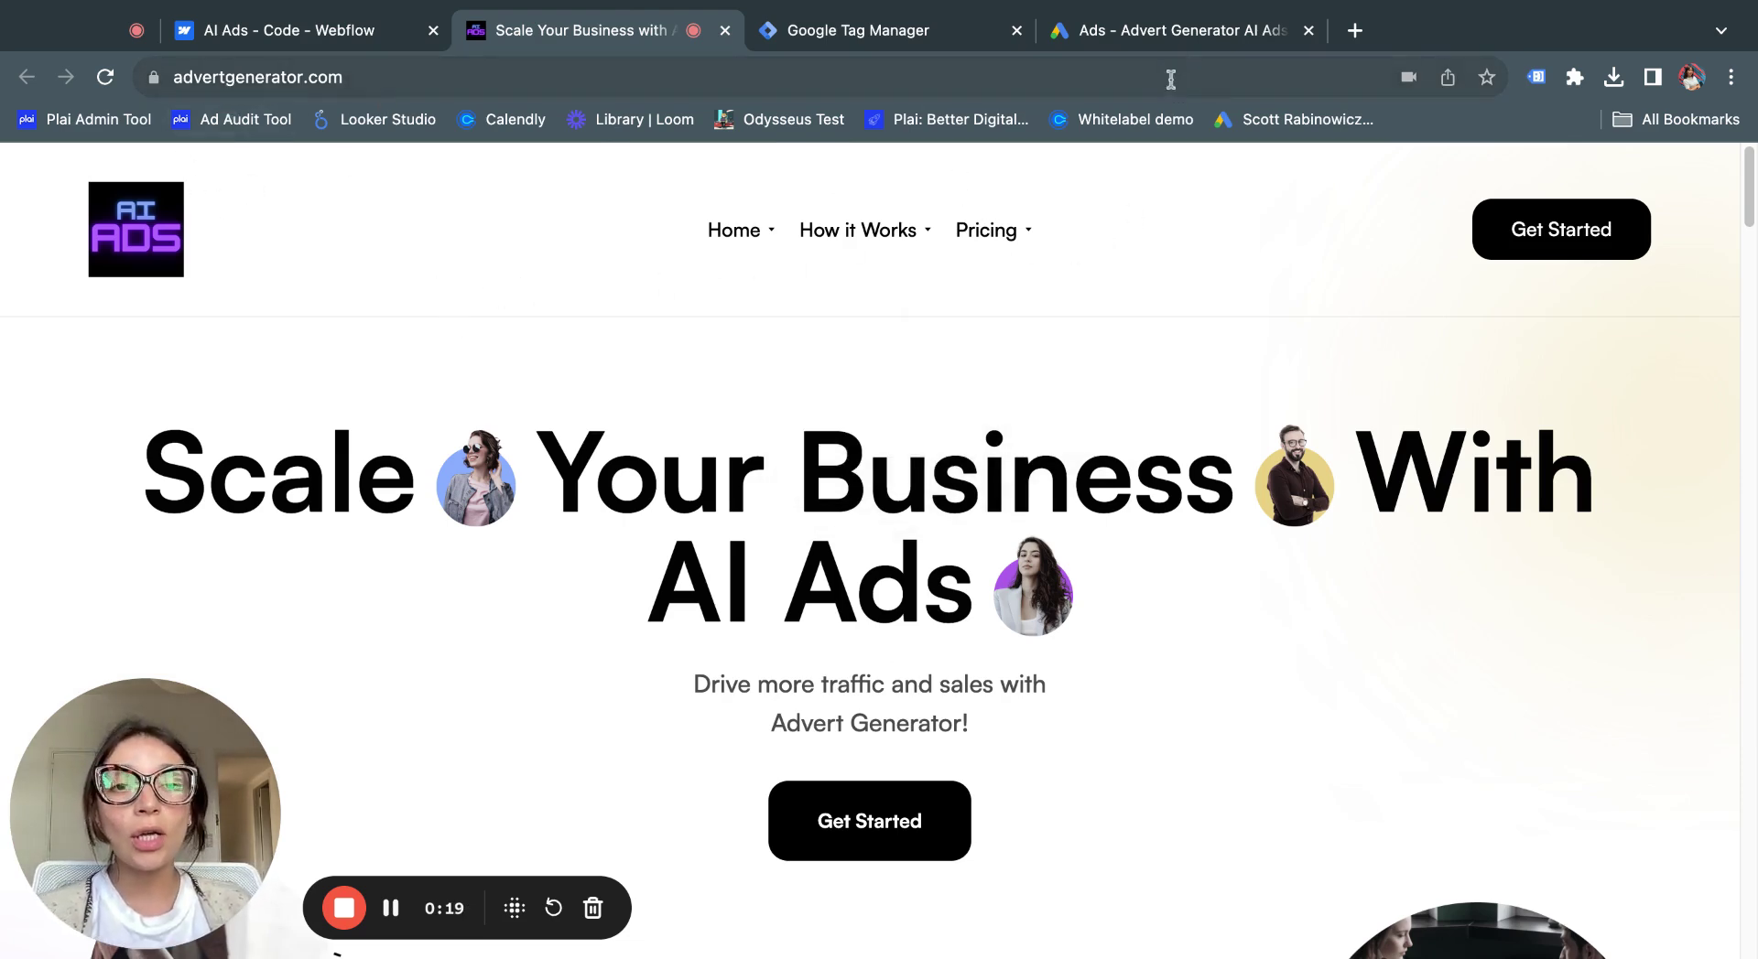
pyautogui.click(1166, 36)
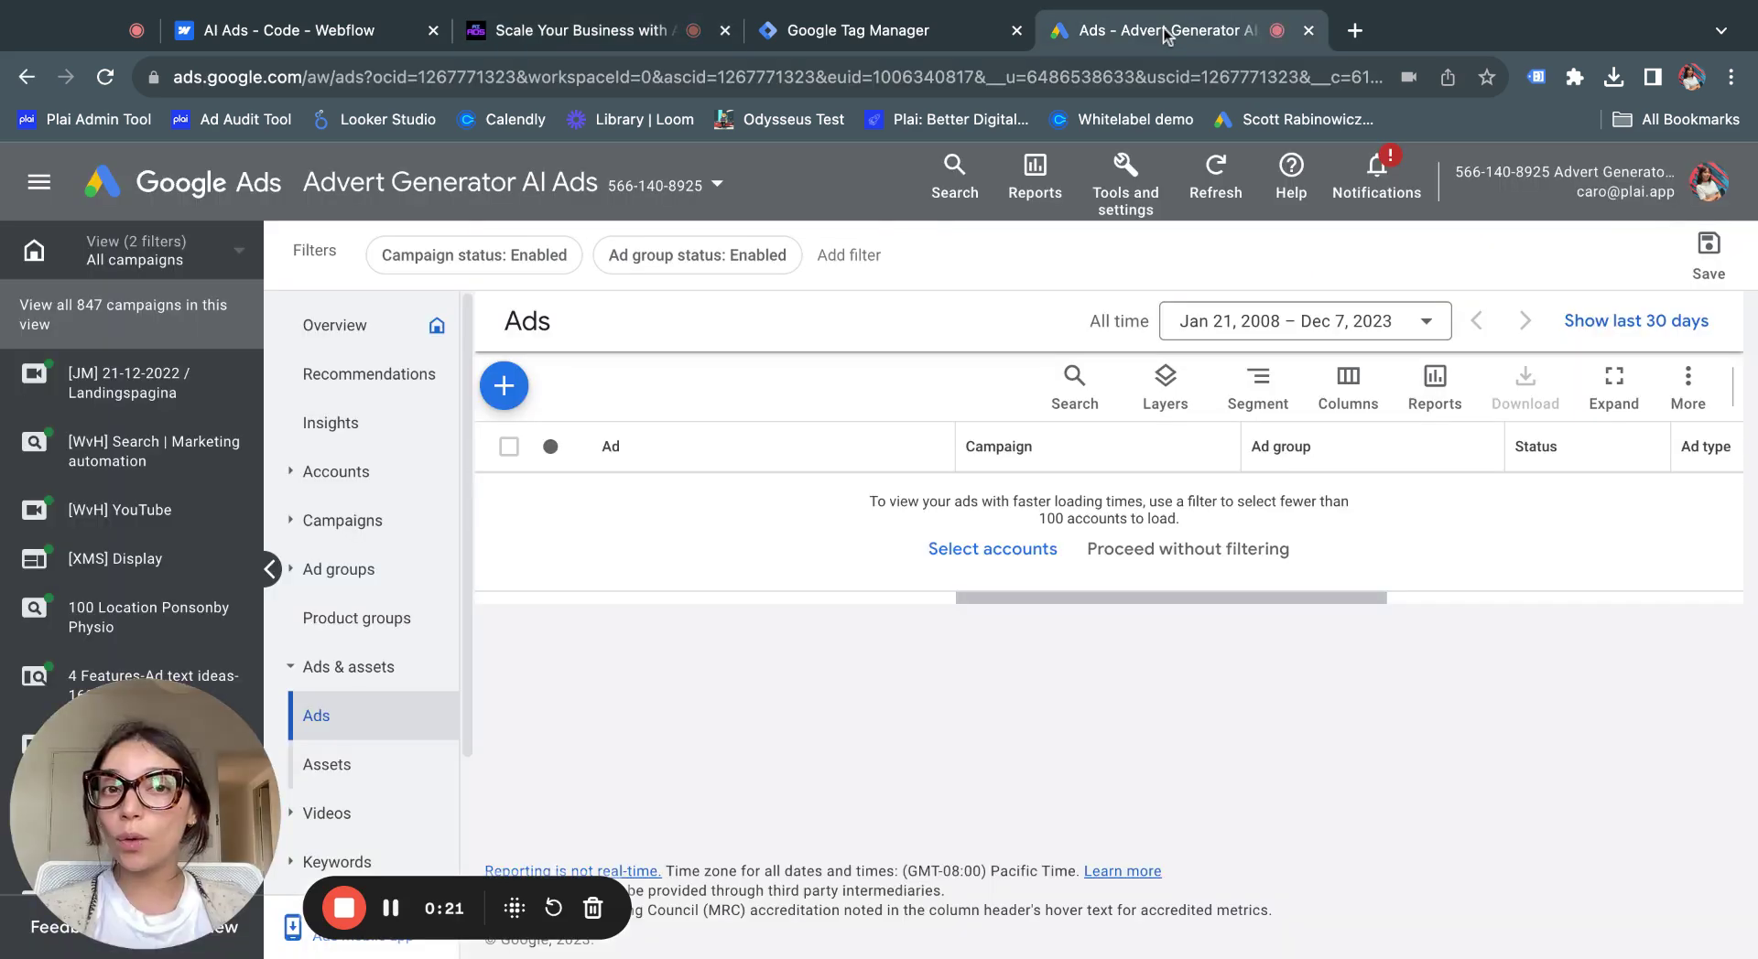
pyautogui.click(873, 35)
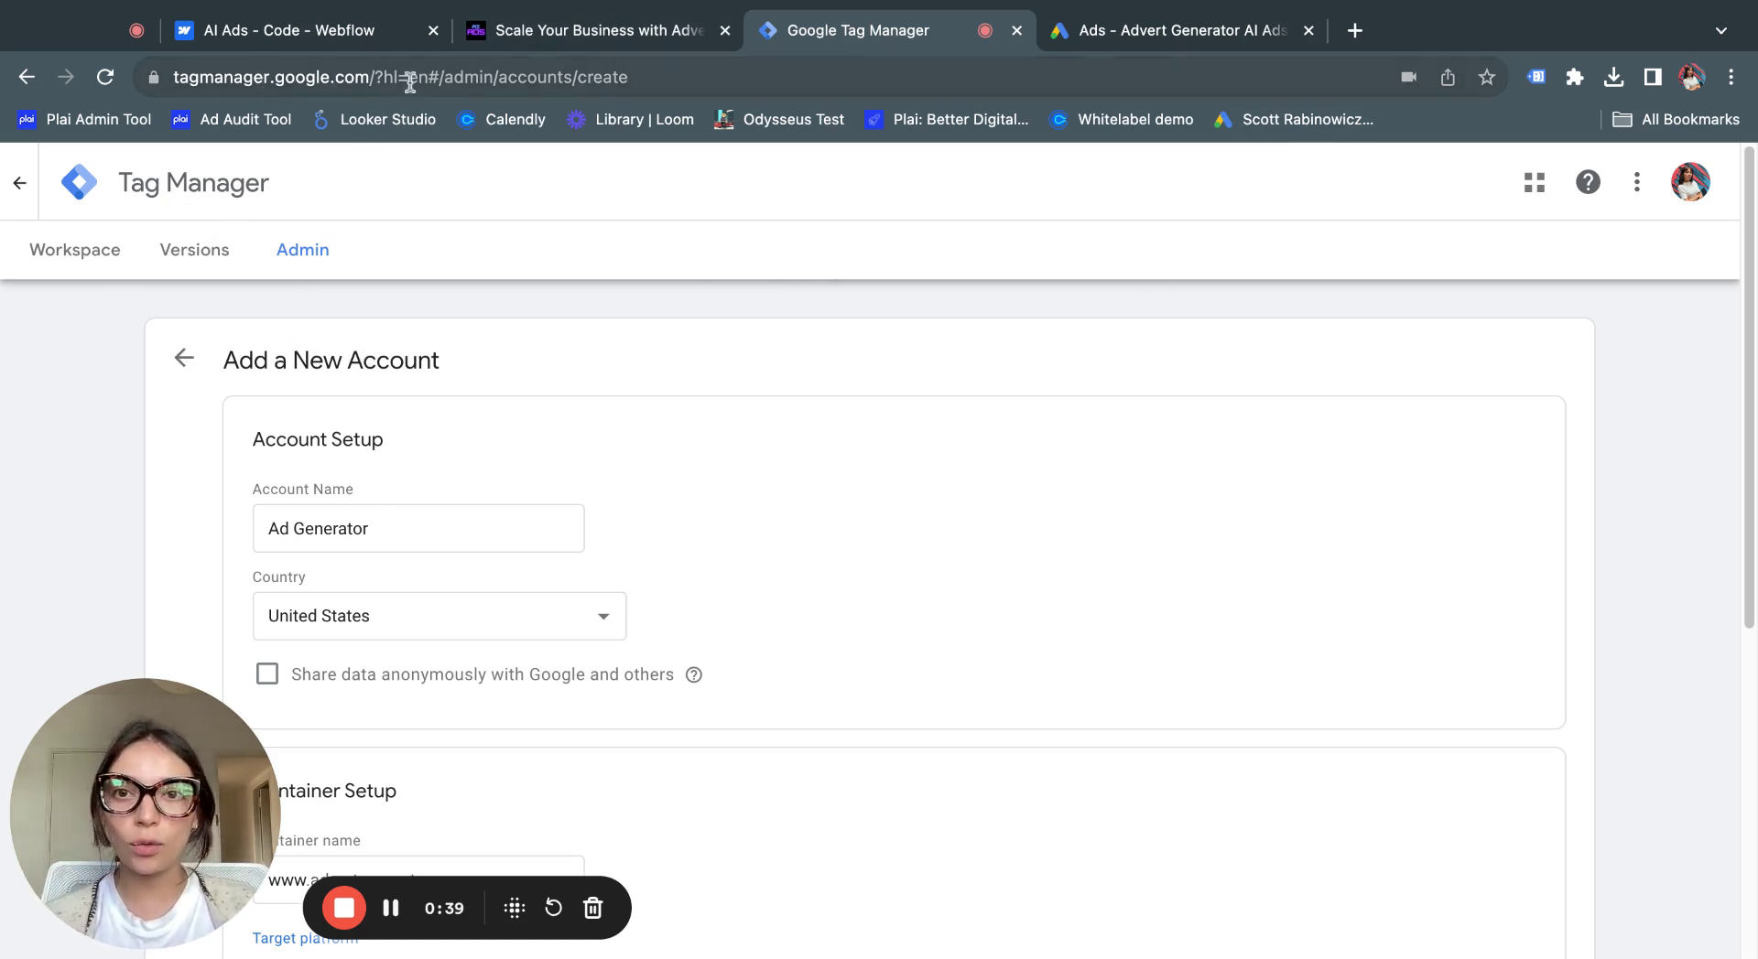
pyautogui.scroll(-1, 366, 380)
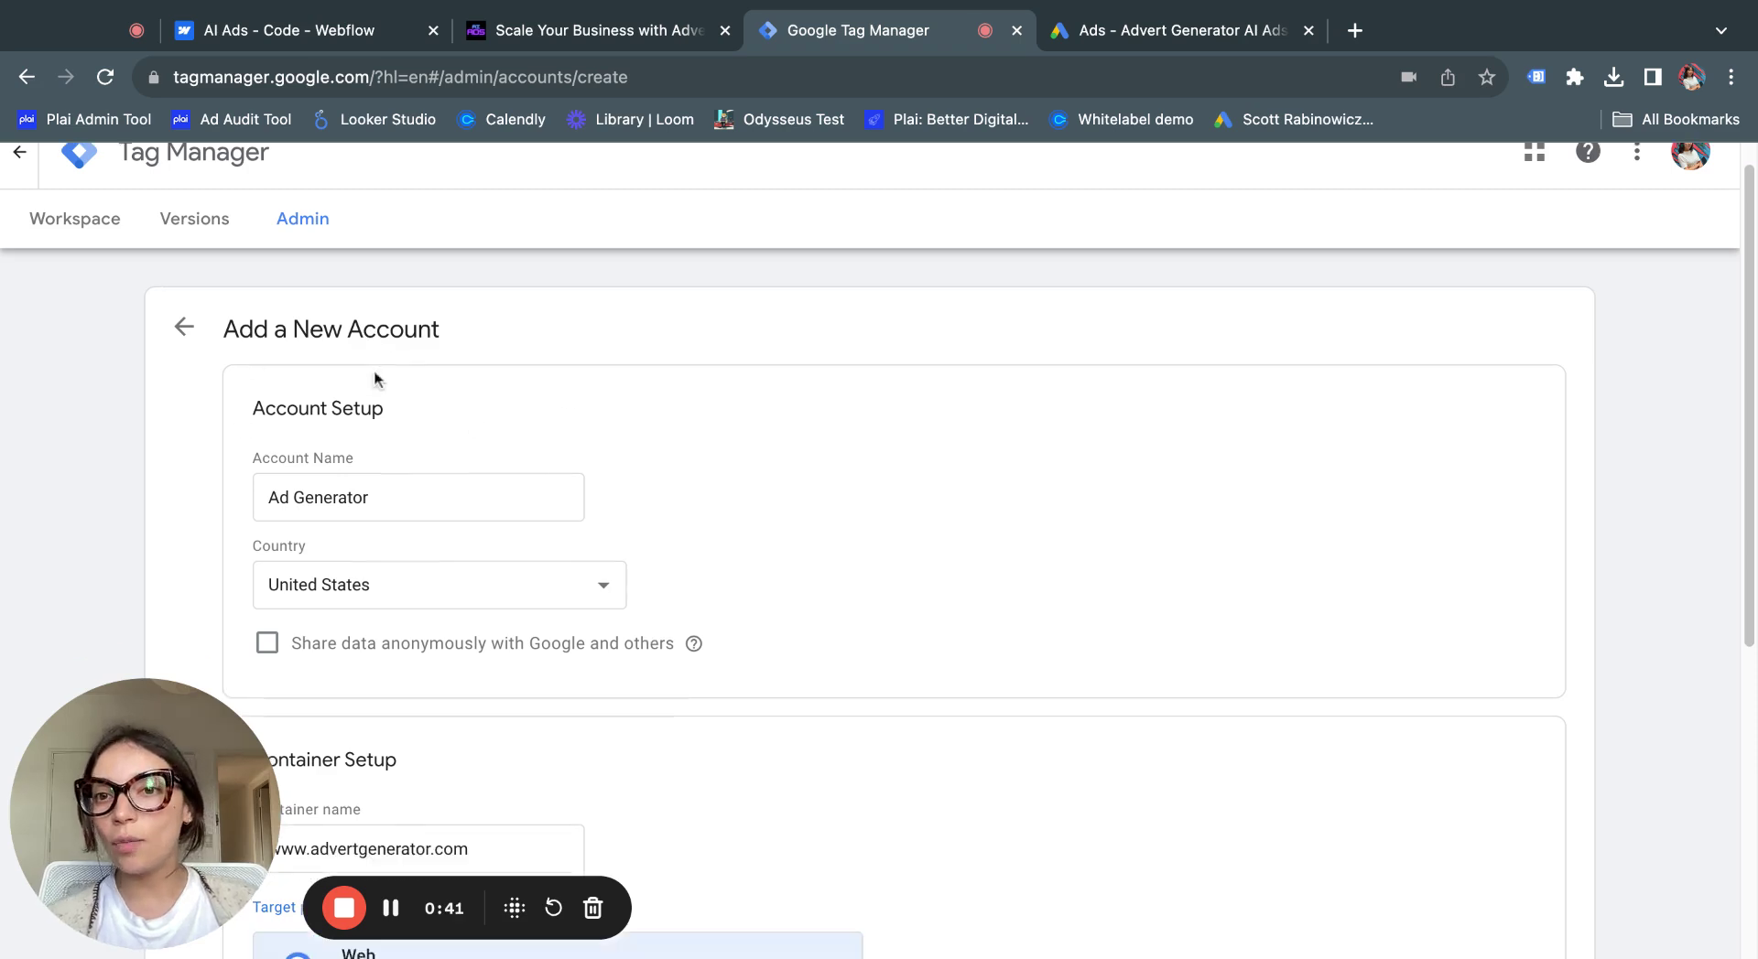
pyautogui.scroll(-2, 641, 437)
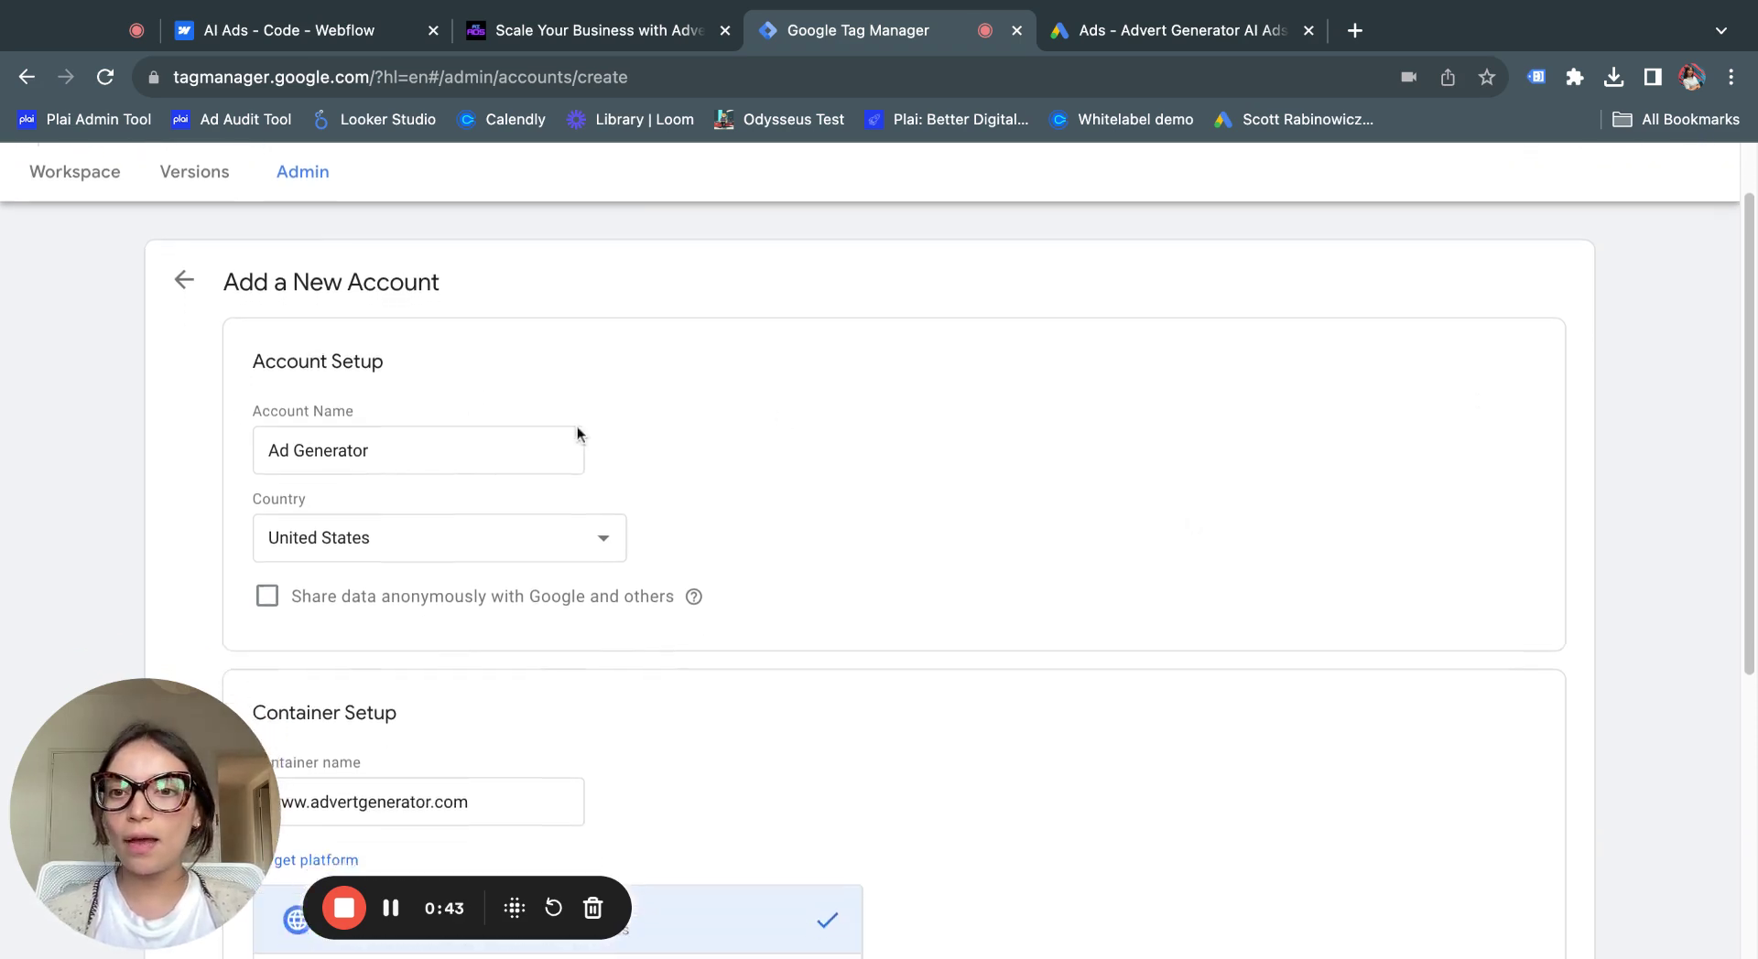
pyautogui.scroll(-1, 309, 407)
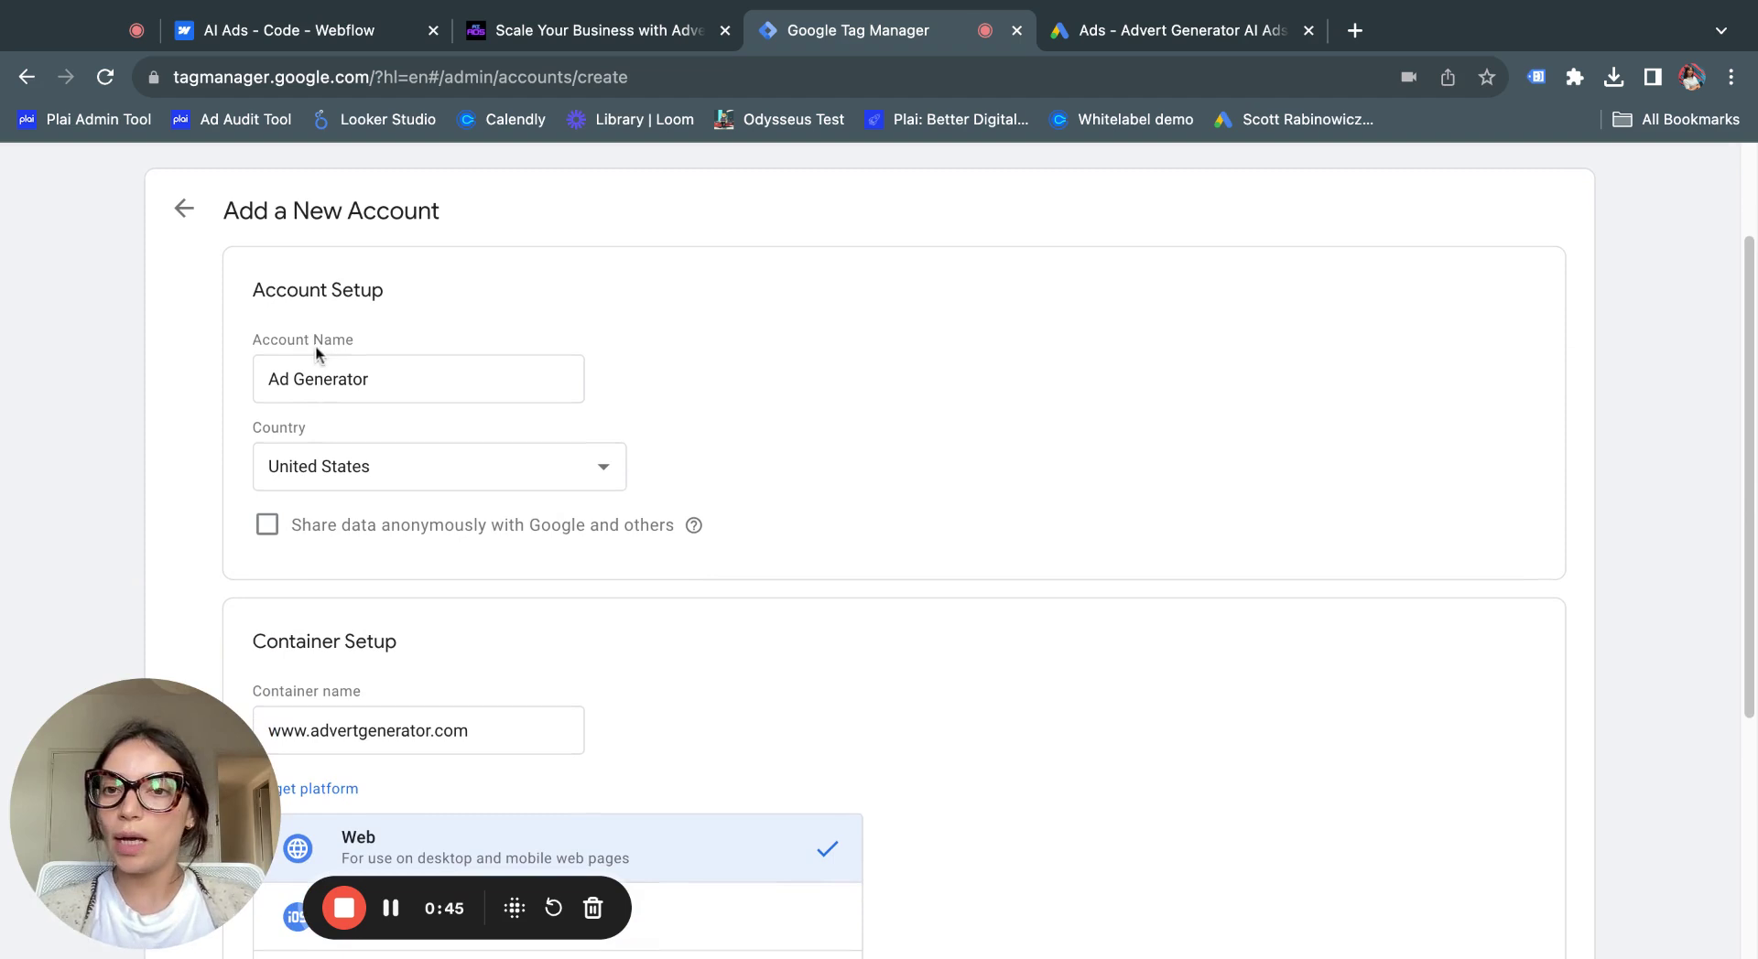
pyautogui.scroll(-6, 375, 366)
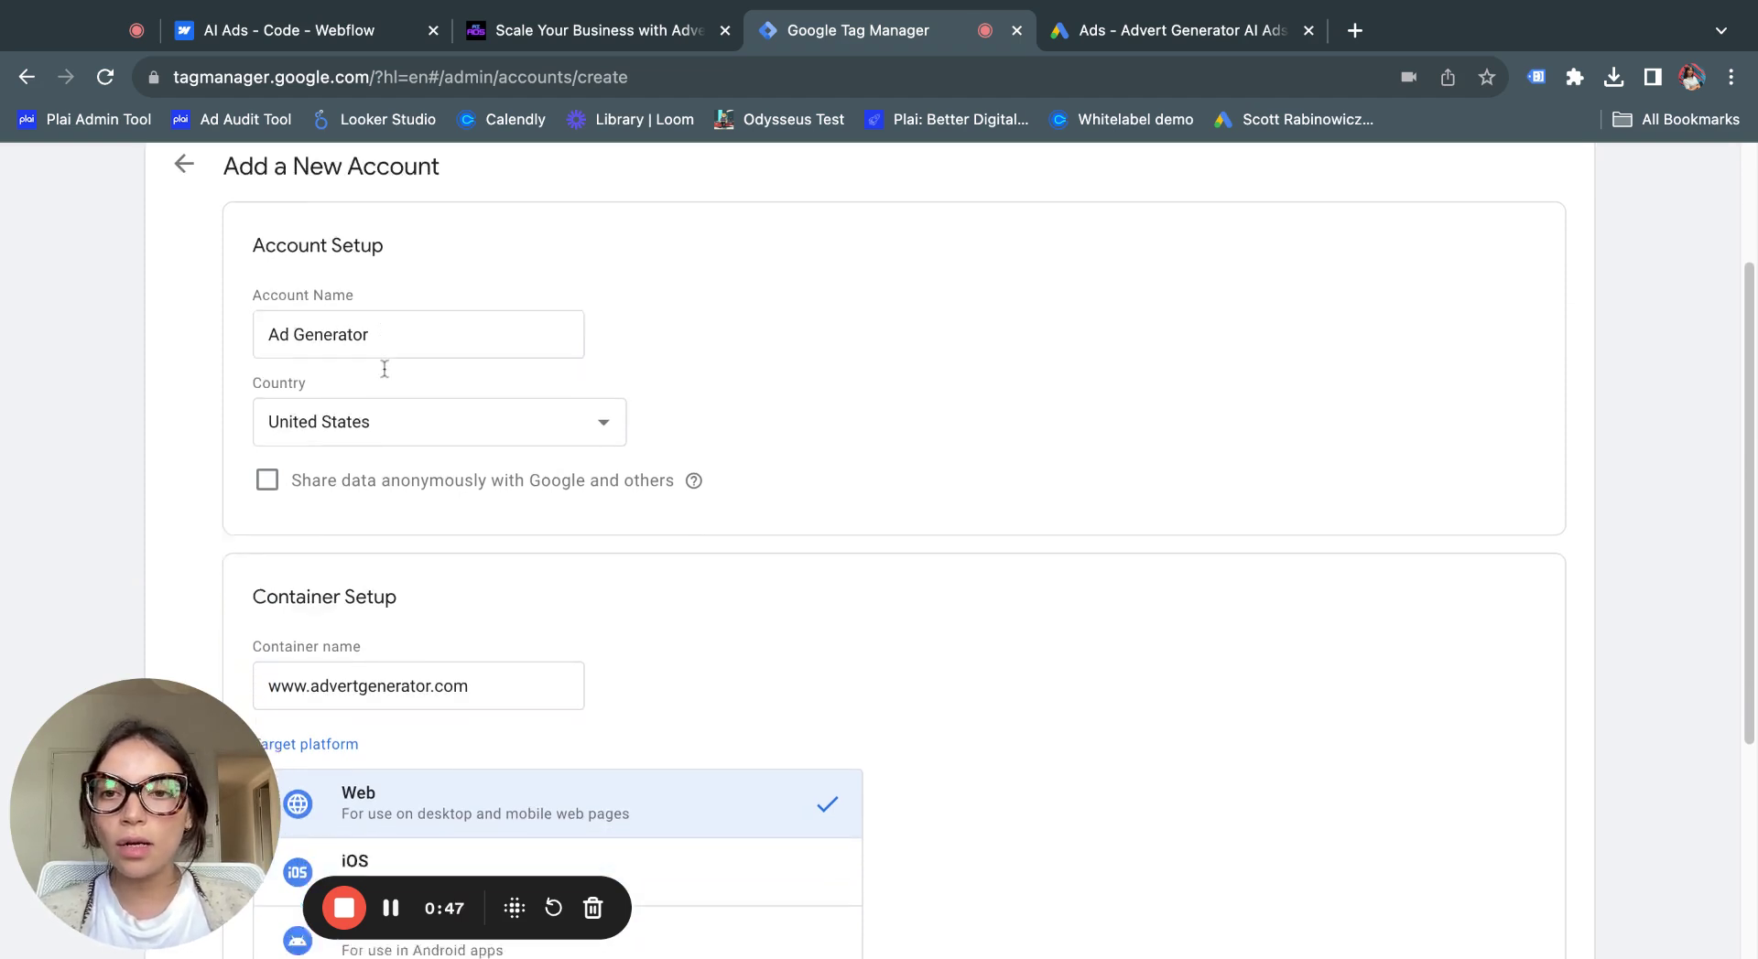
pyautogui.click(516, 393)
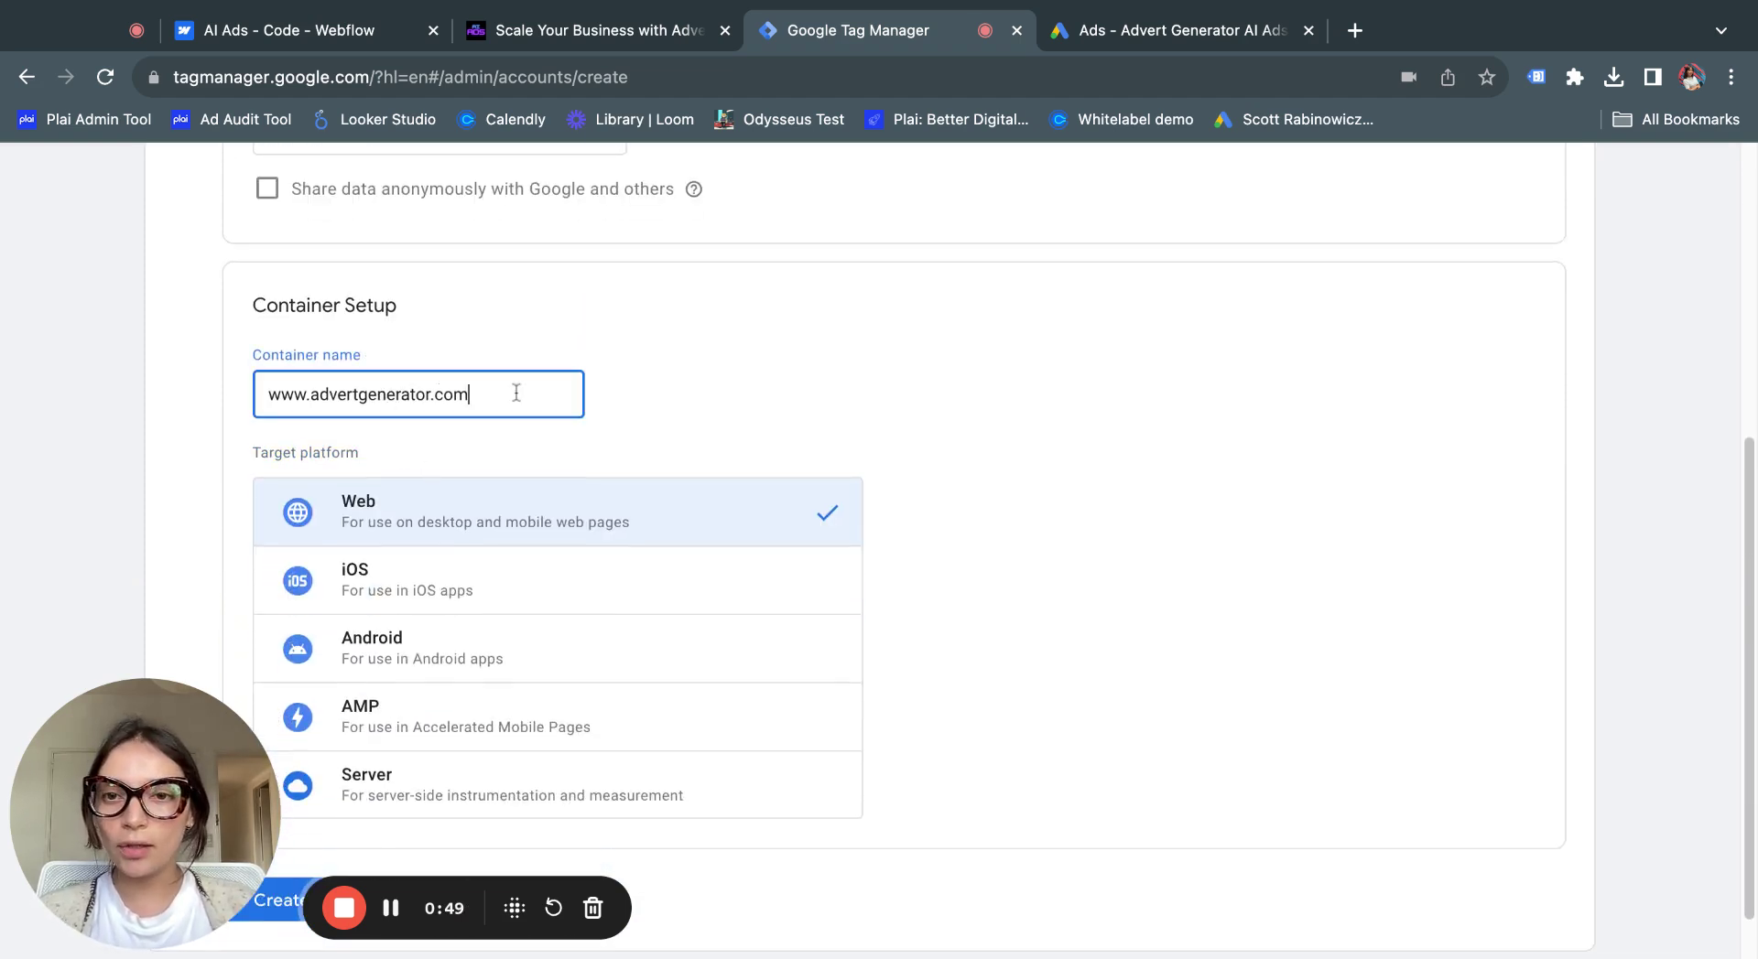
pyautogui.scroll(-1, 466, 506)
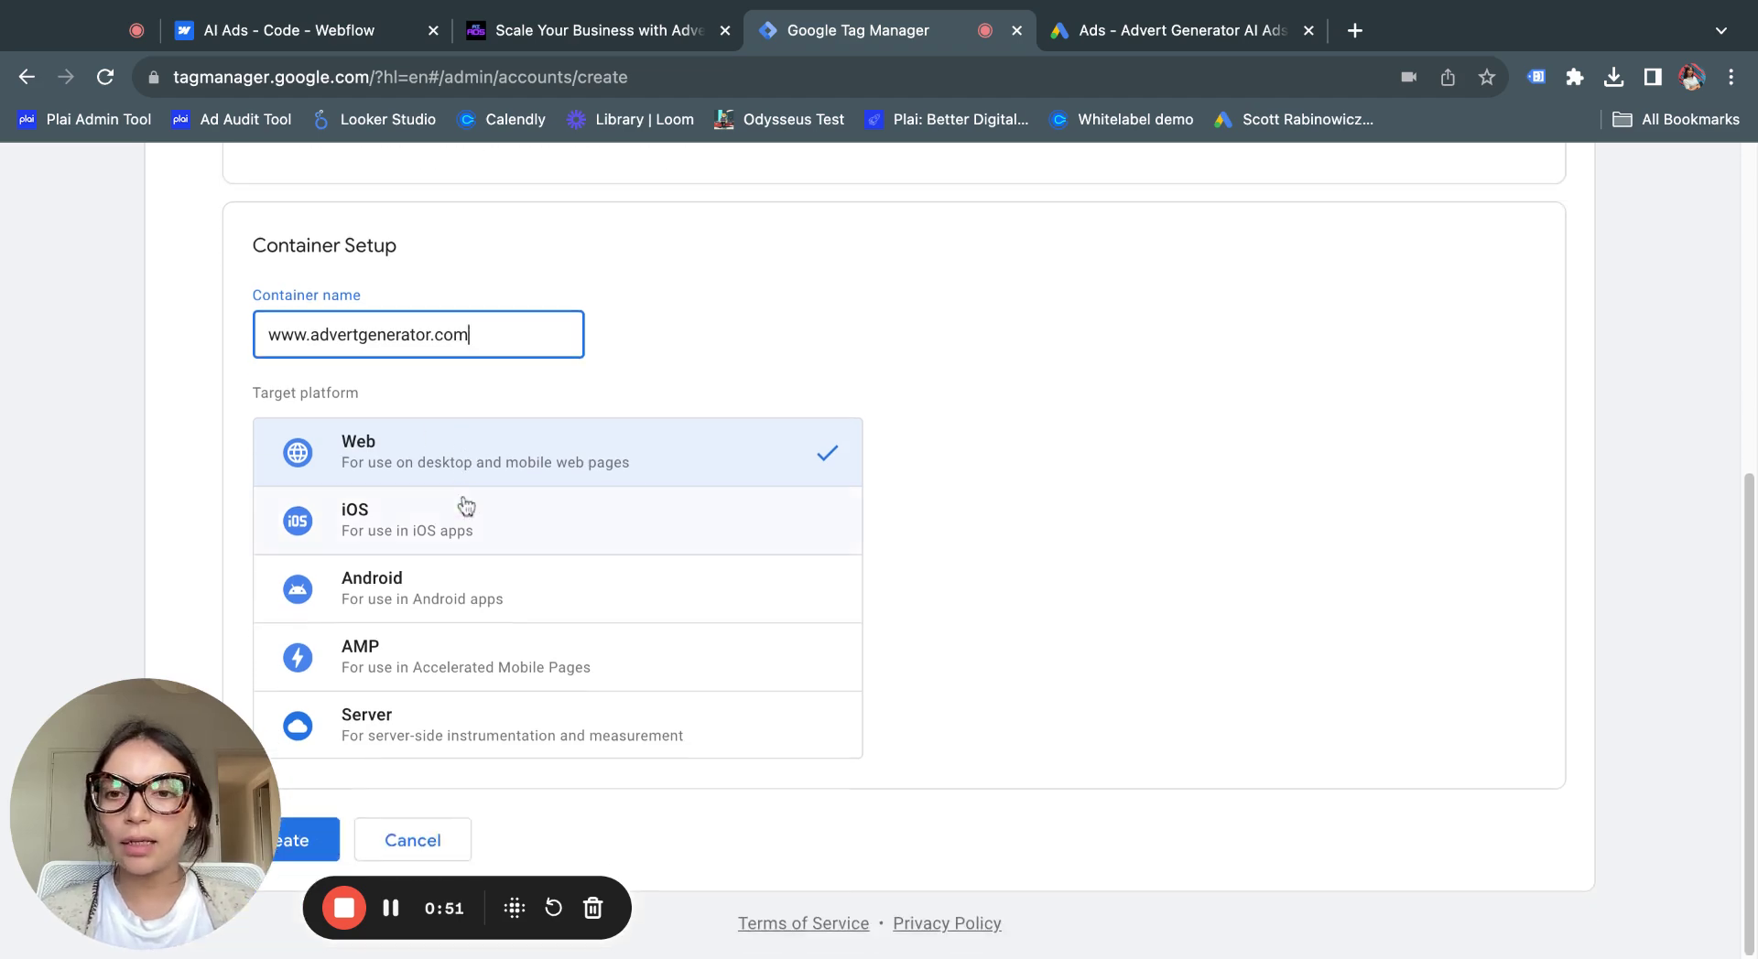
pyautogui.click(194, 761)
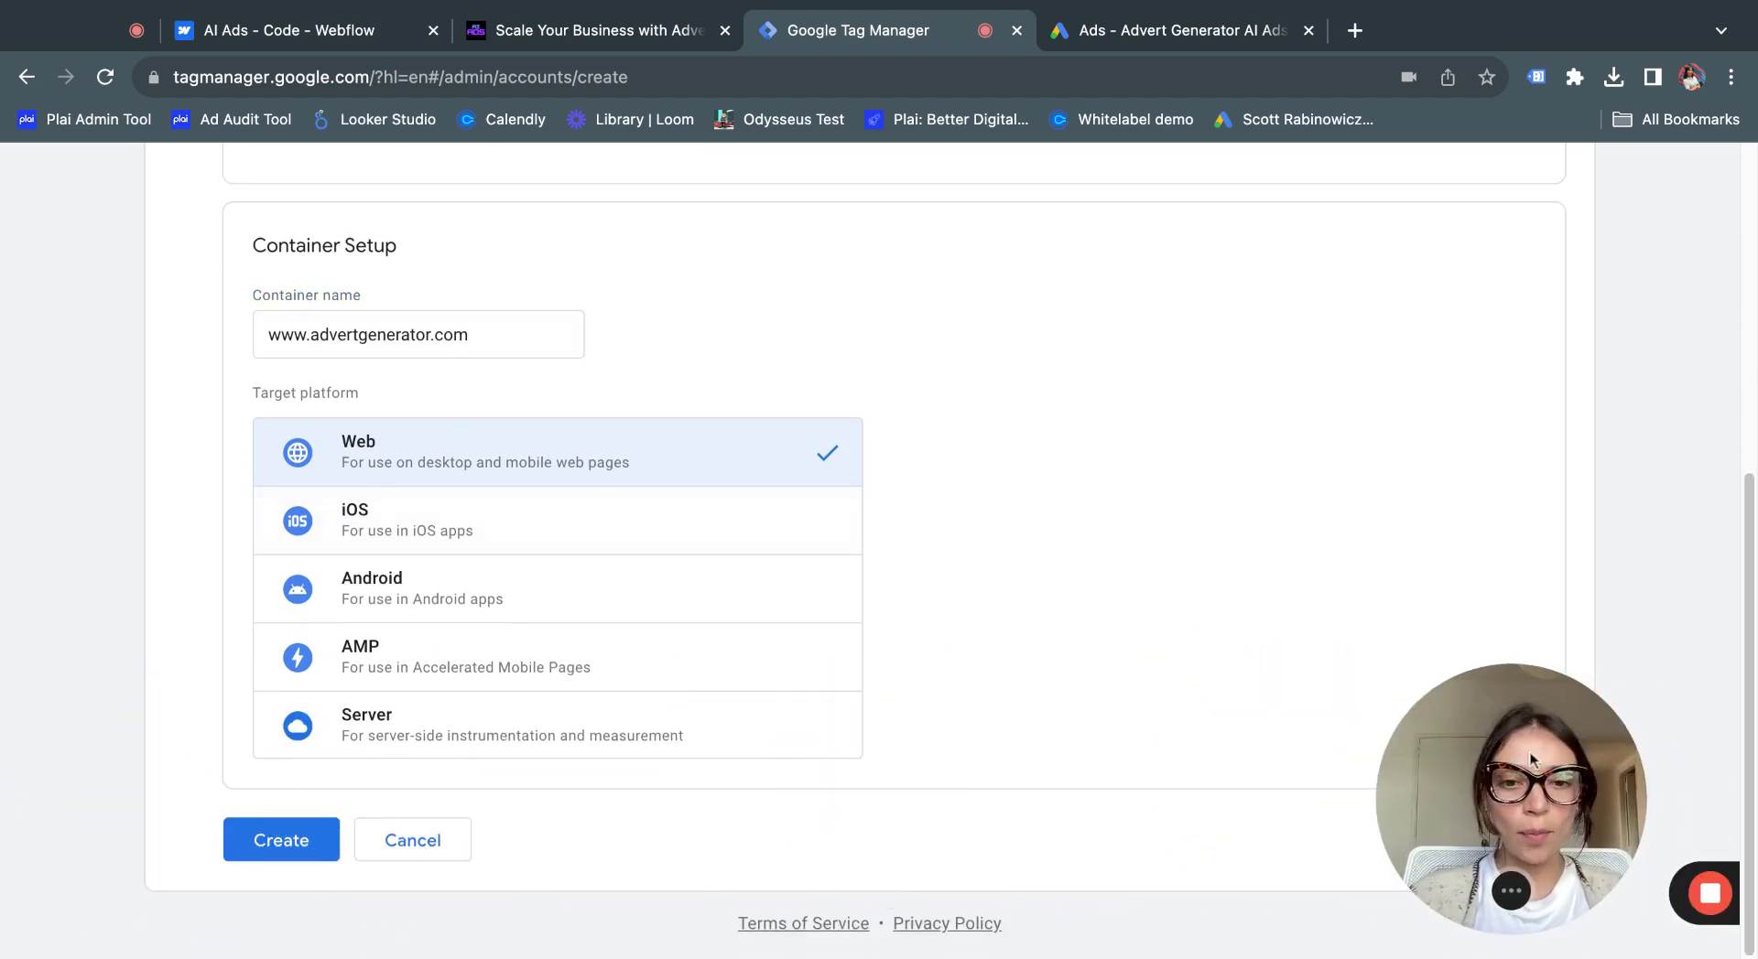
pyautogui.click(306, 841)
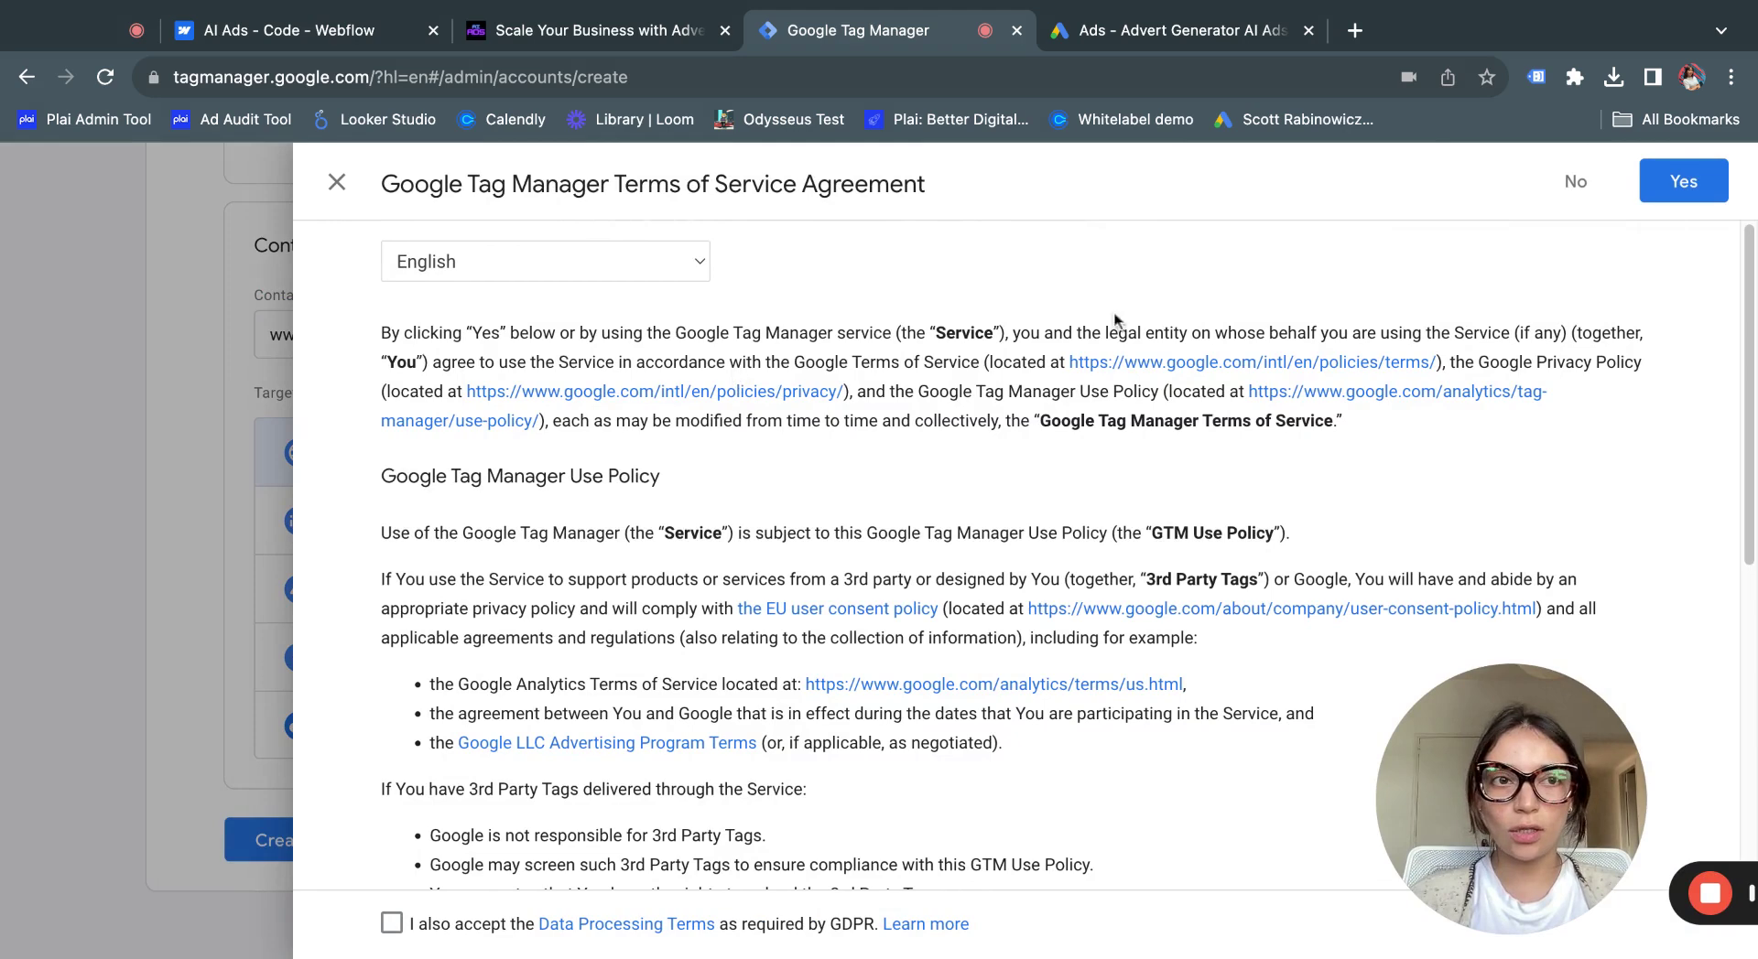
pyautogui.click(392, 923)
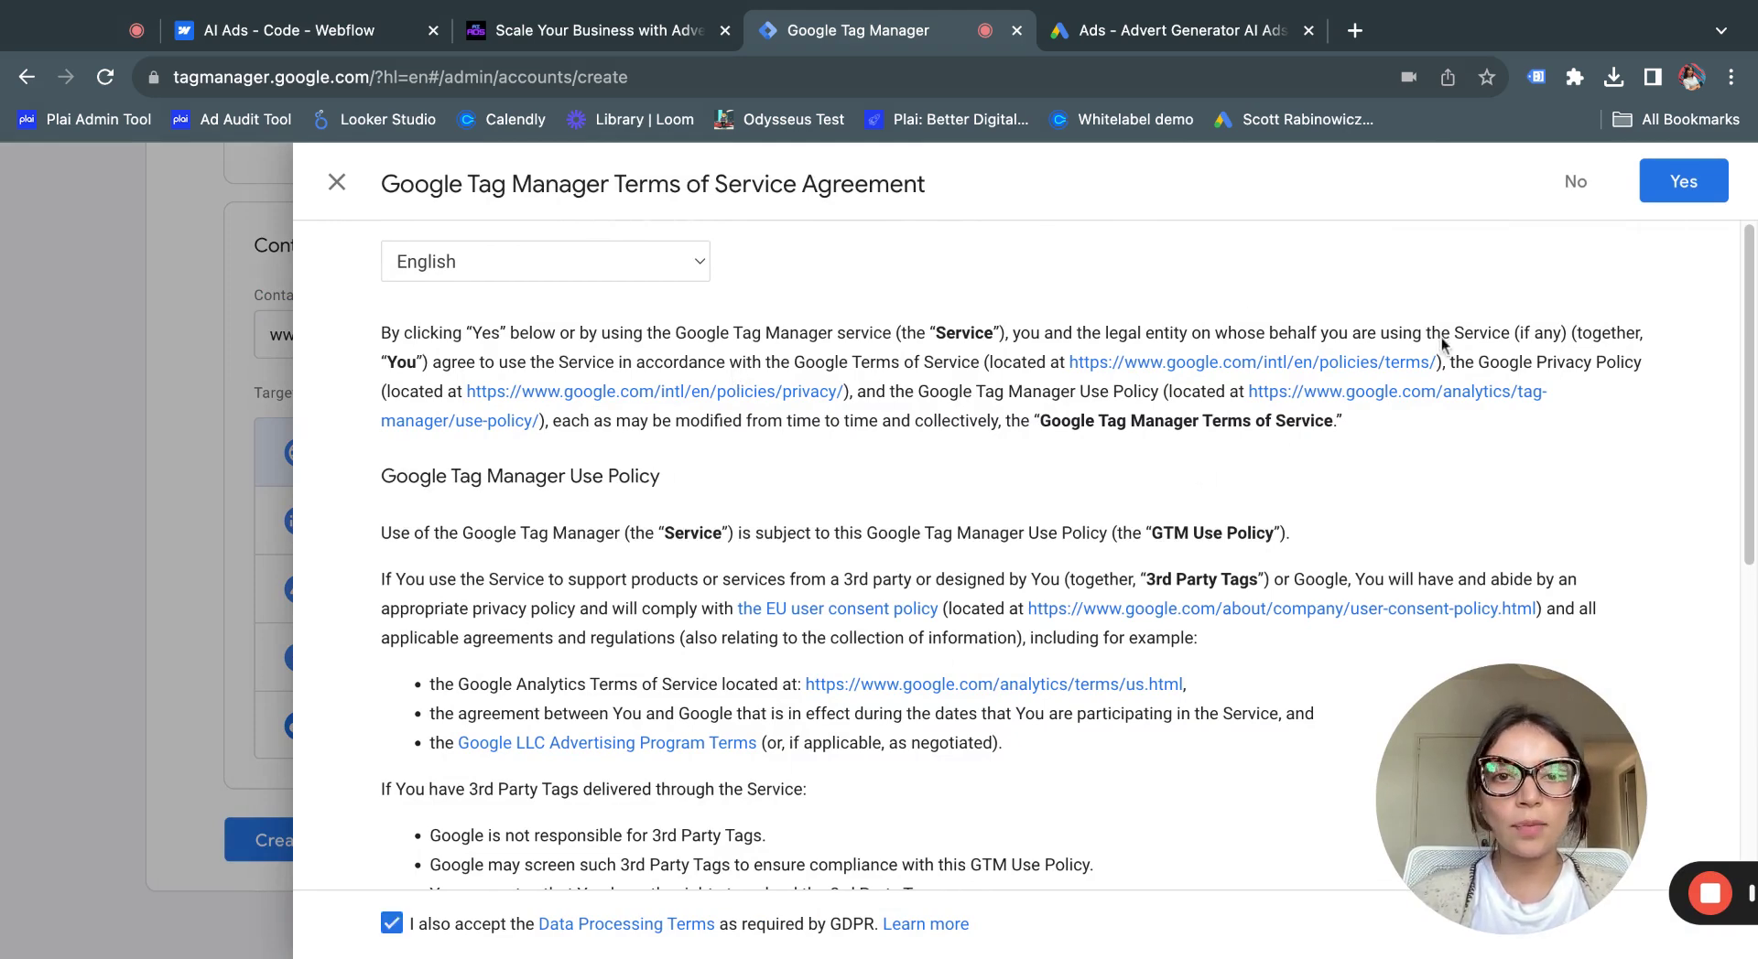
pyautogui.click(1684, 181)
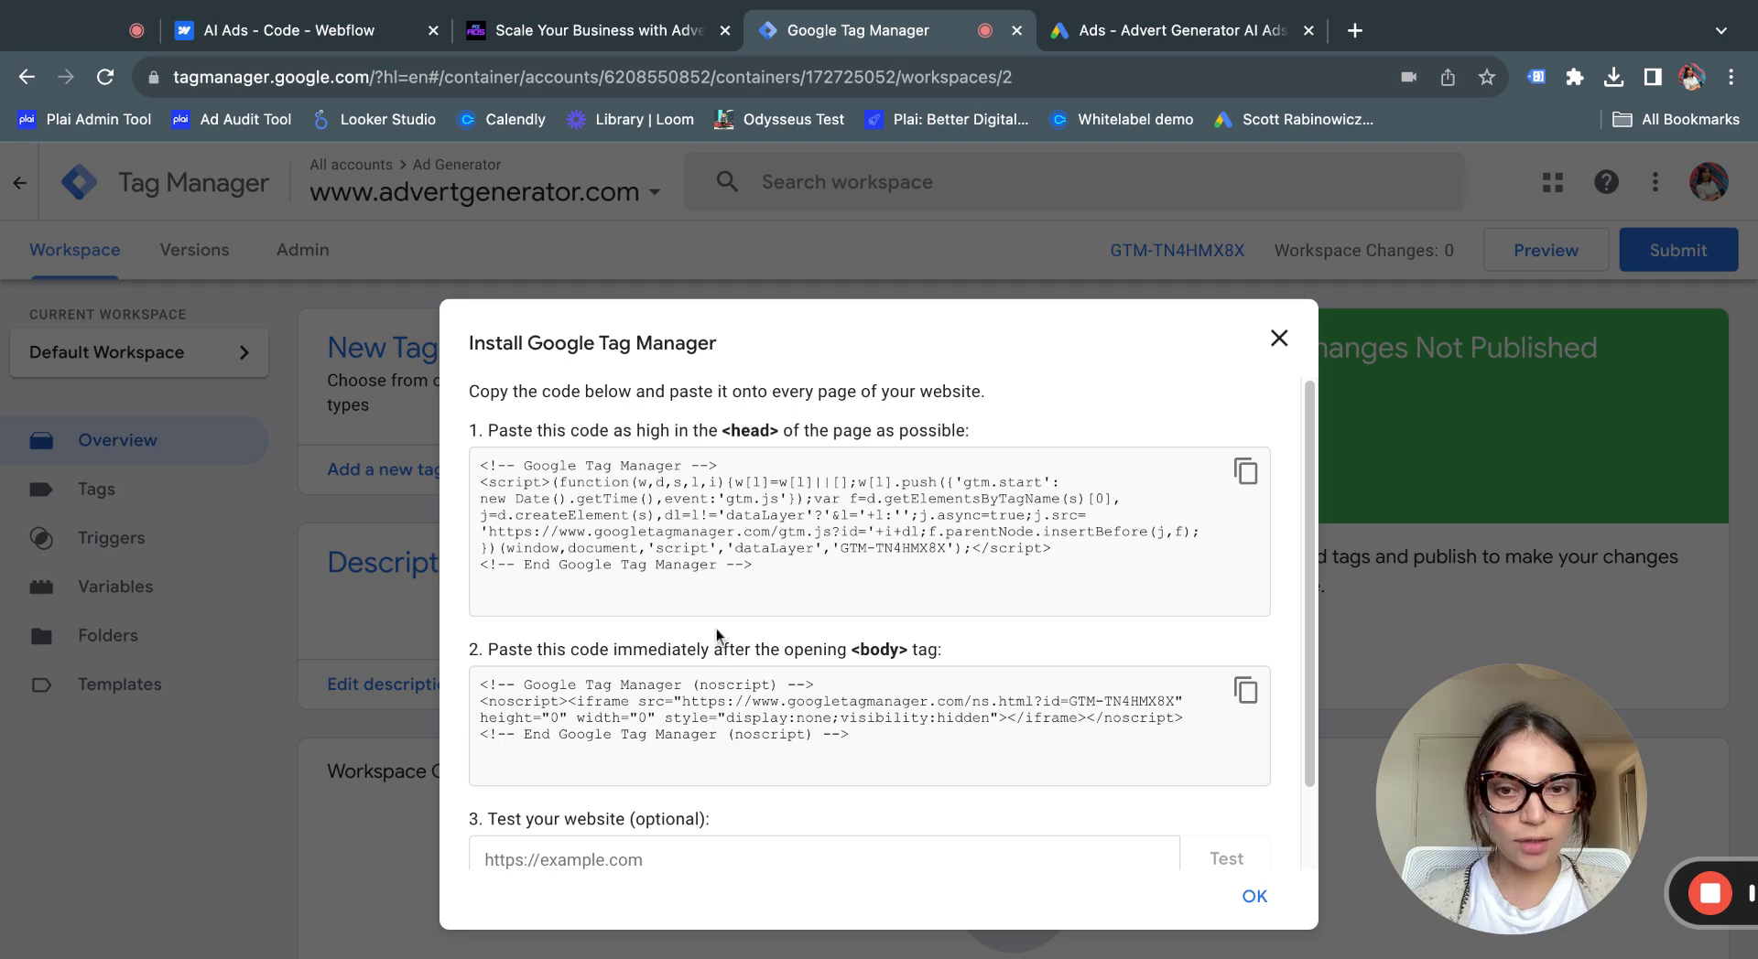
# Review the Tag Manager install snippets, and examine the head and footer code sections in Webflow's custom code settings
pyautogui.scroll(-2, 932, 659)
pyautogui.scroll(2, 929, 632)
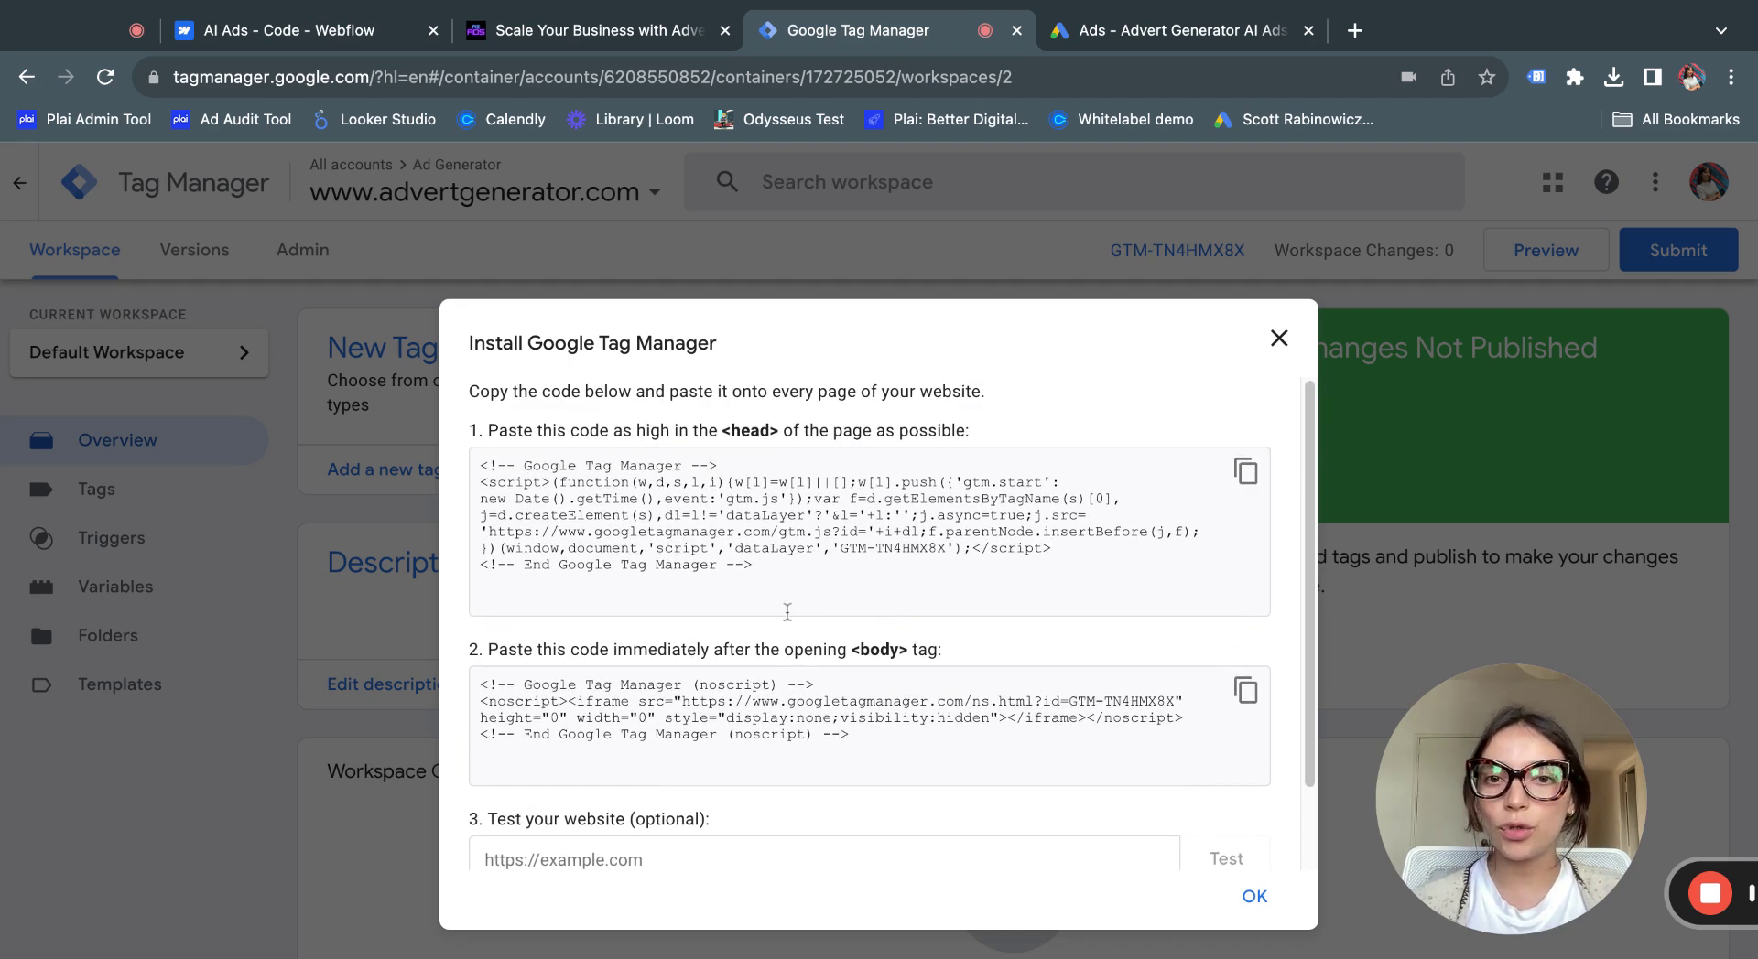
pyautogui.click(682, 31)
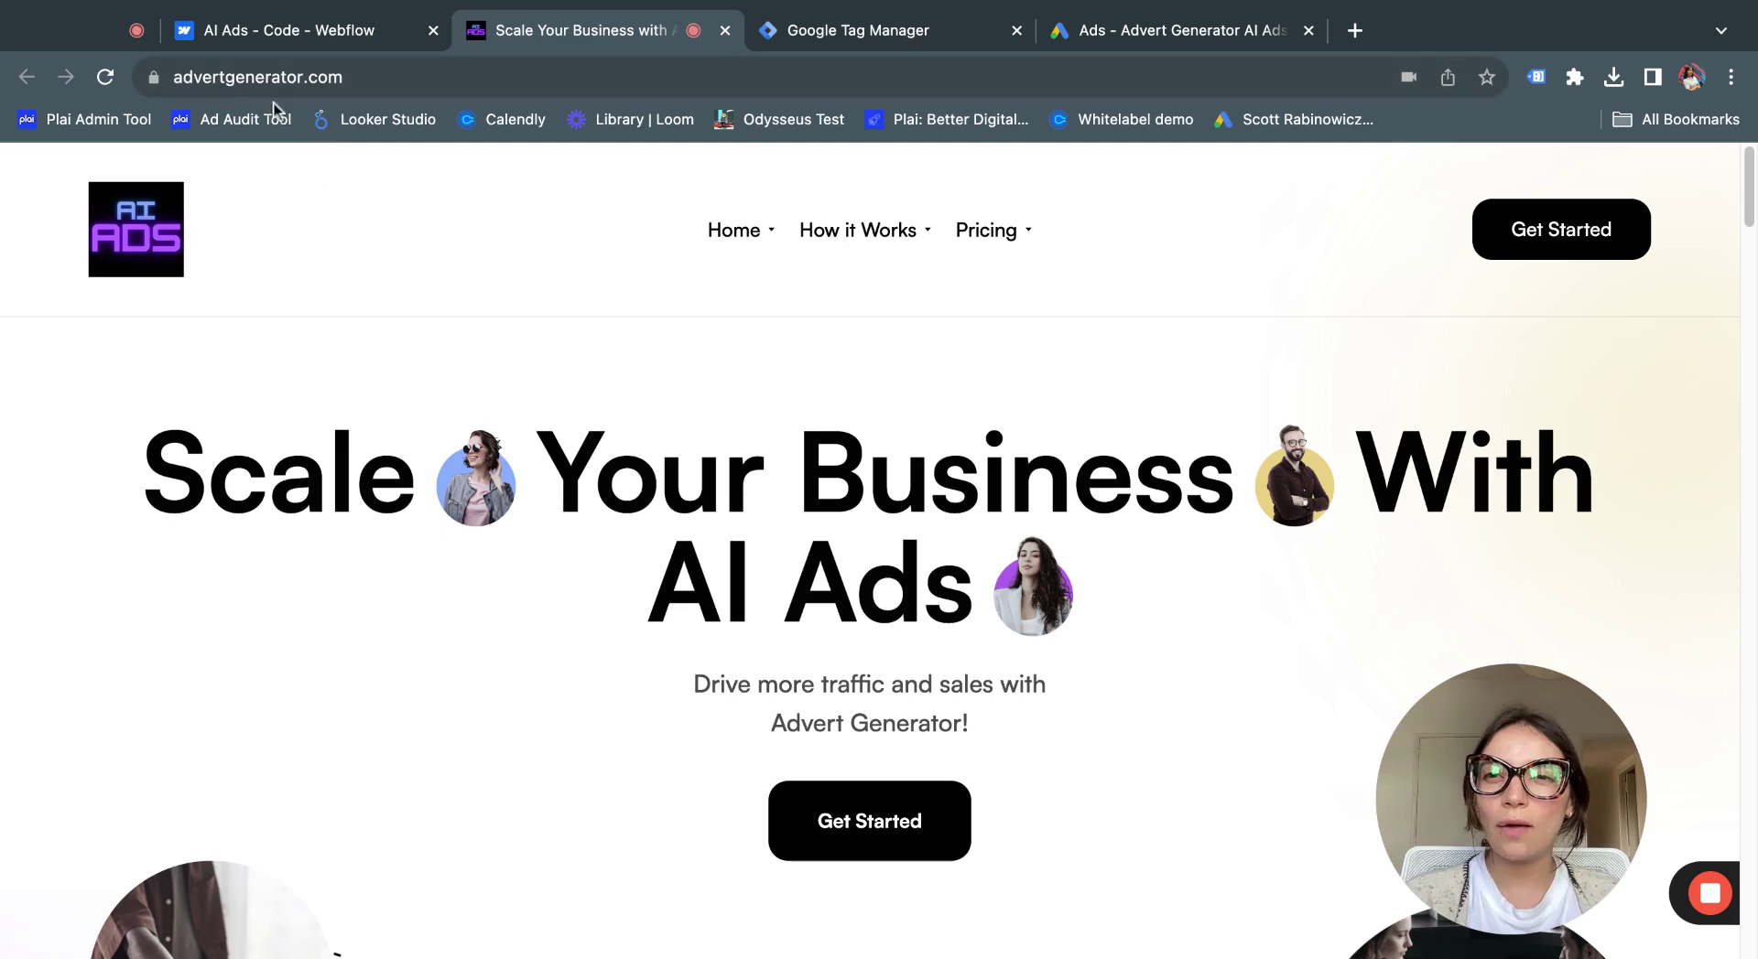
pyautogui.click(293, 30)
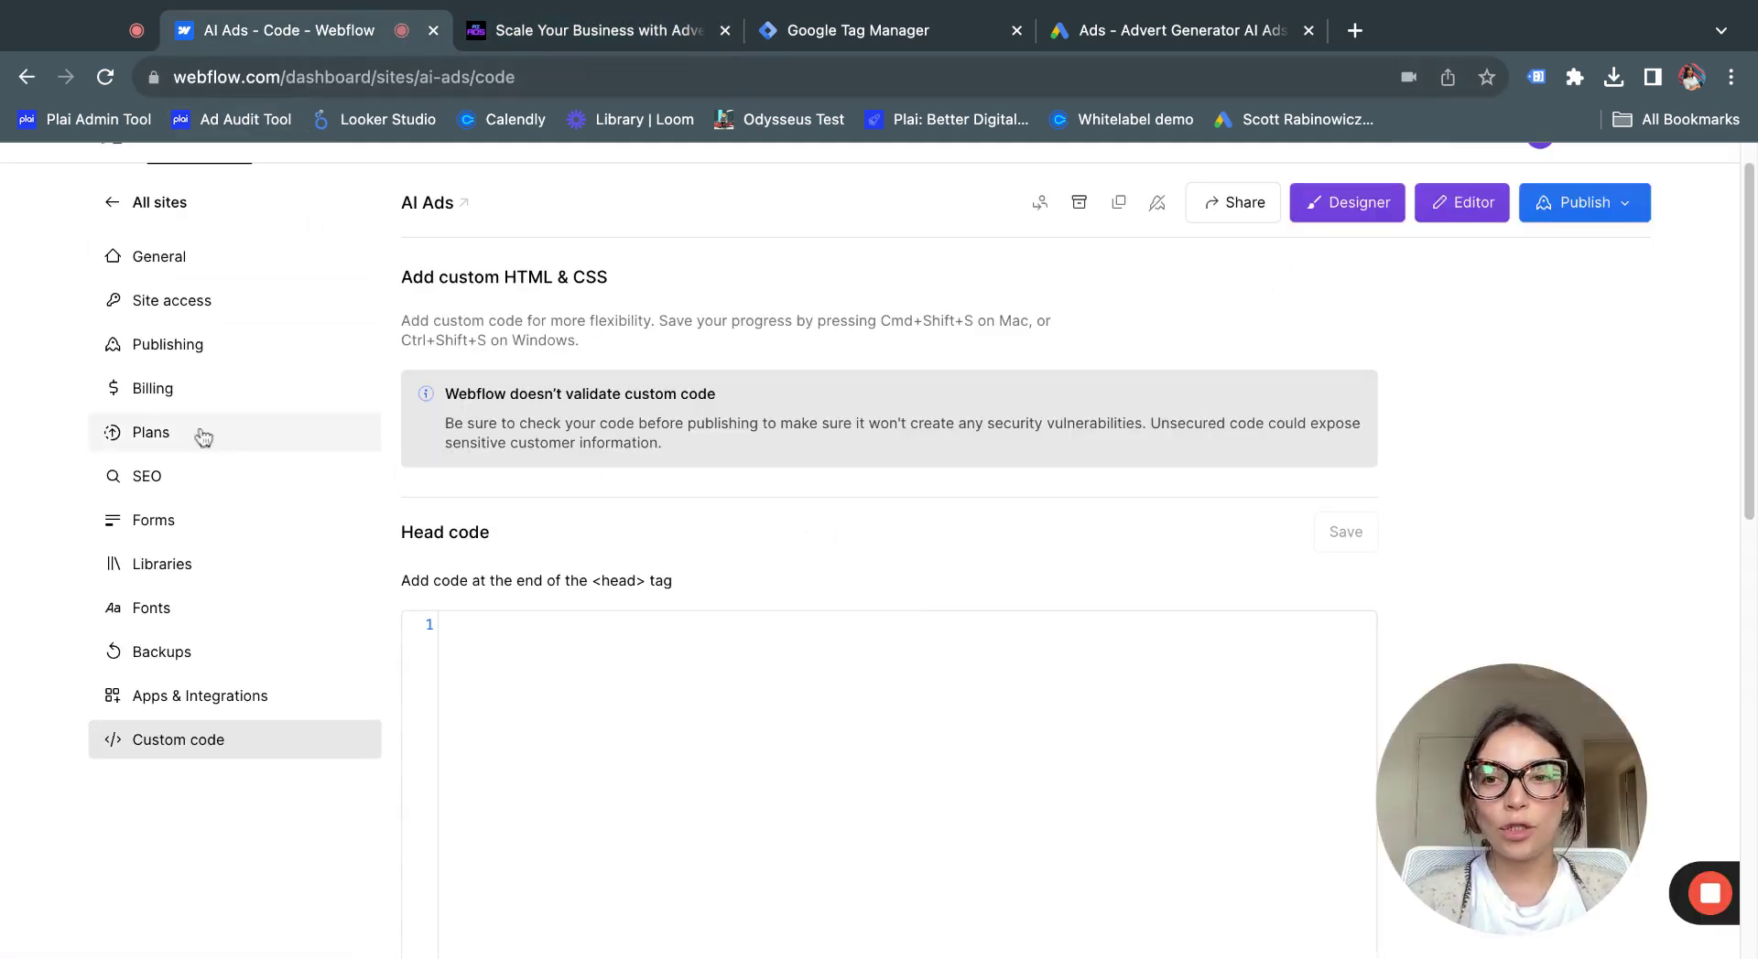
pyautogui.scroll(1, 187, 275)
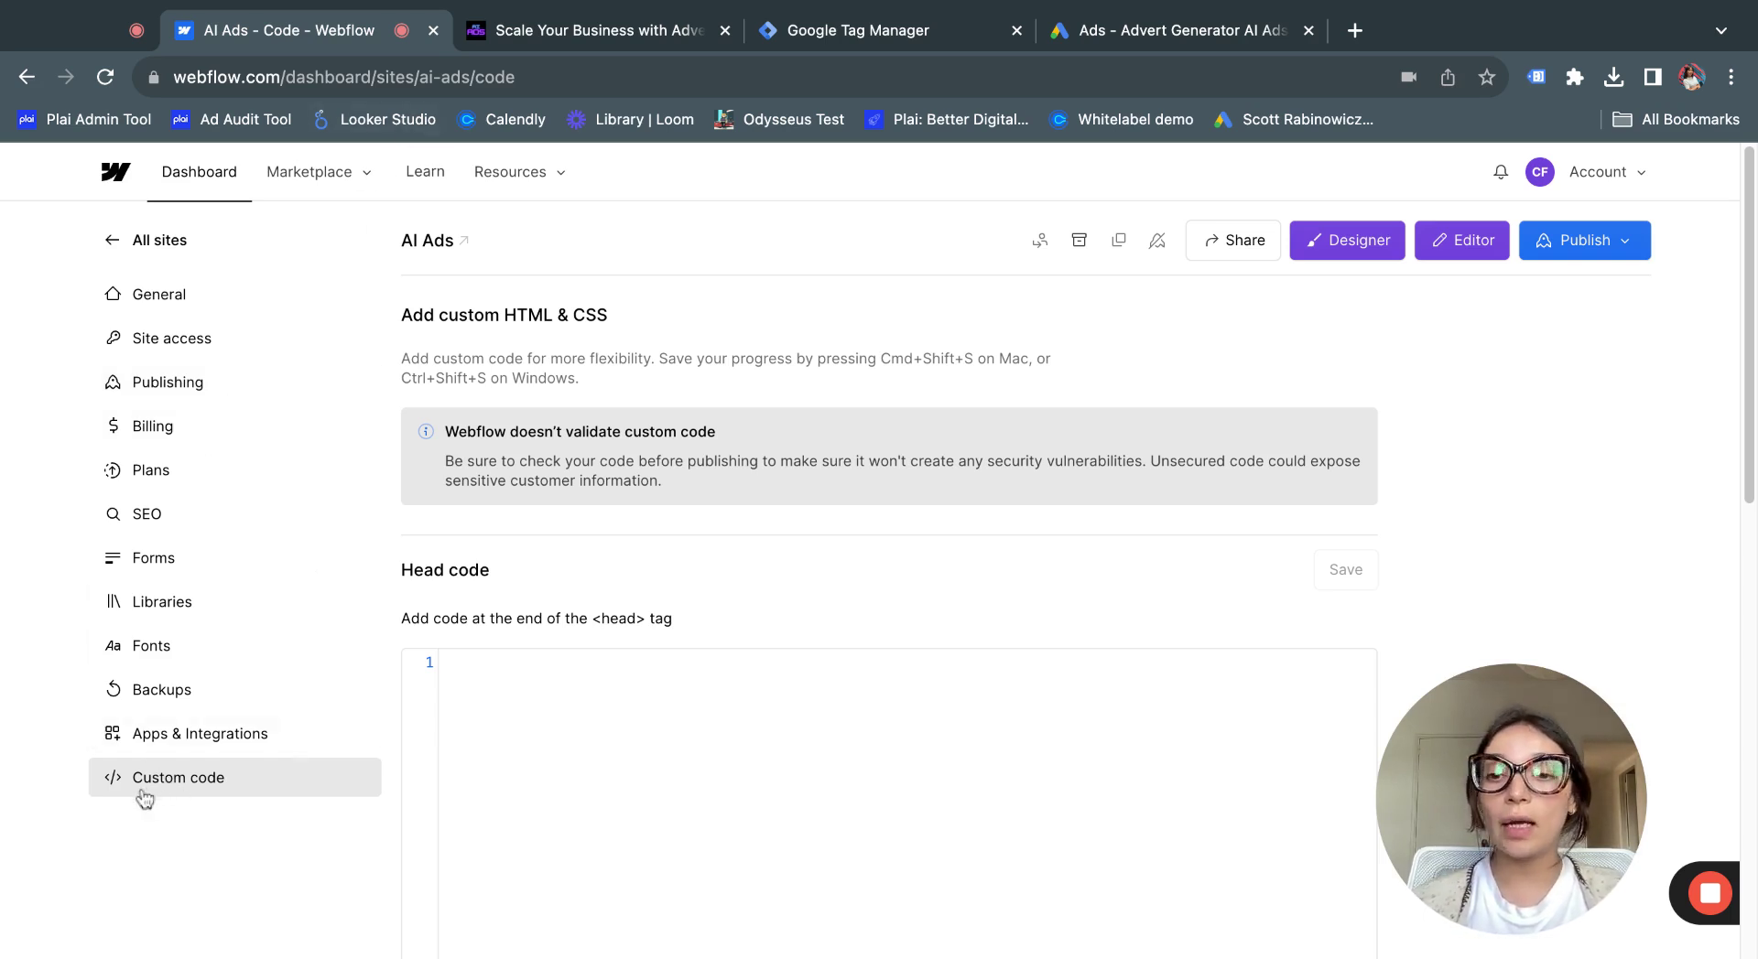
pyautogui.scroll(-5, 698, 701)
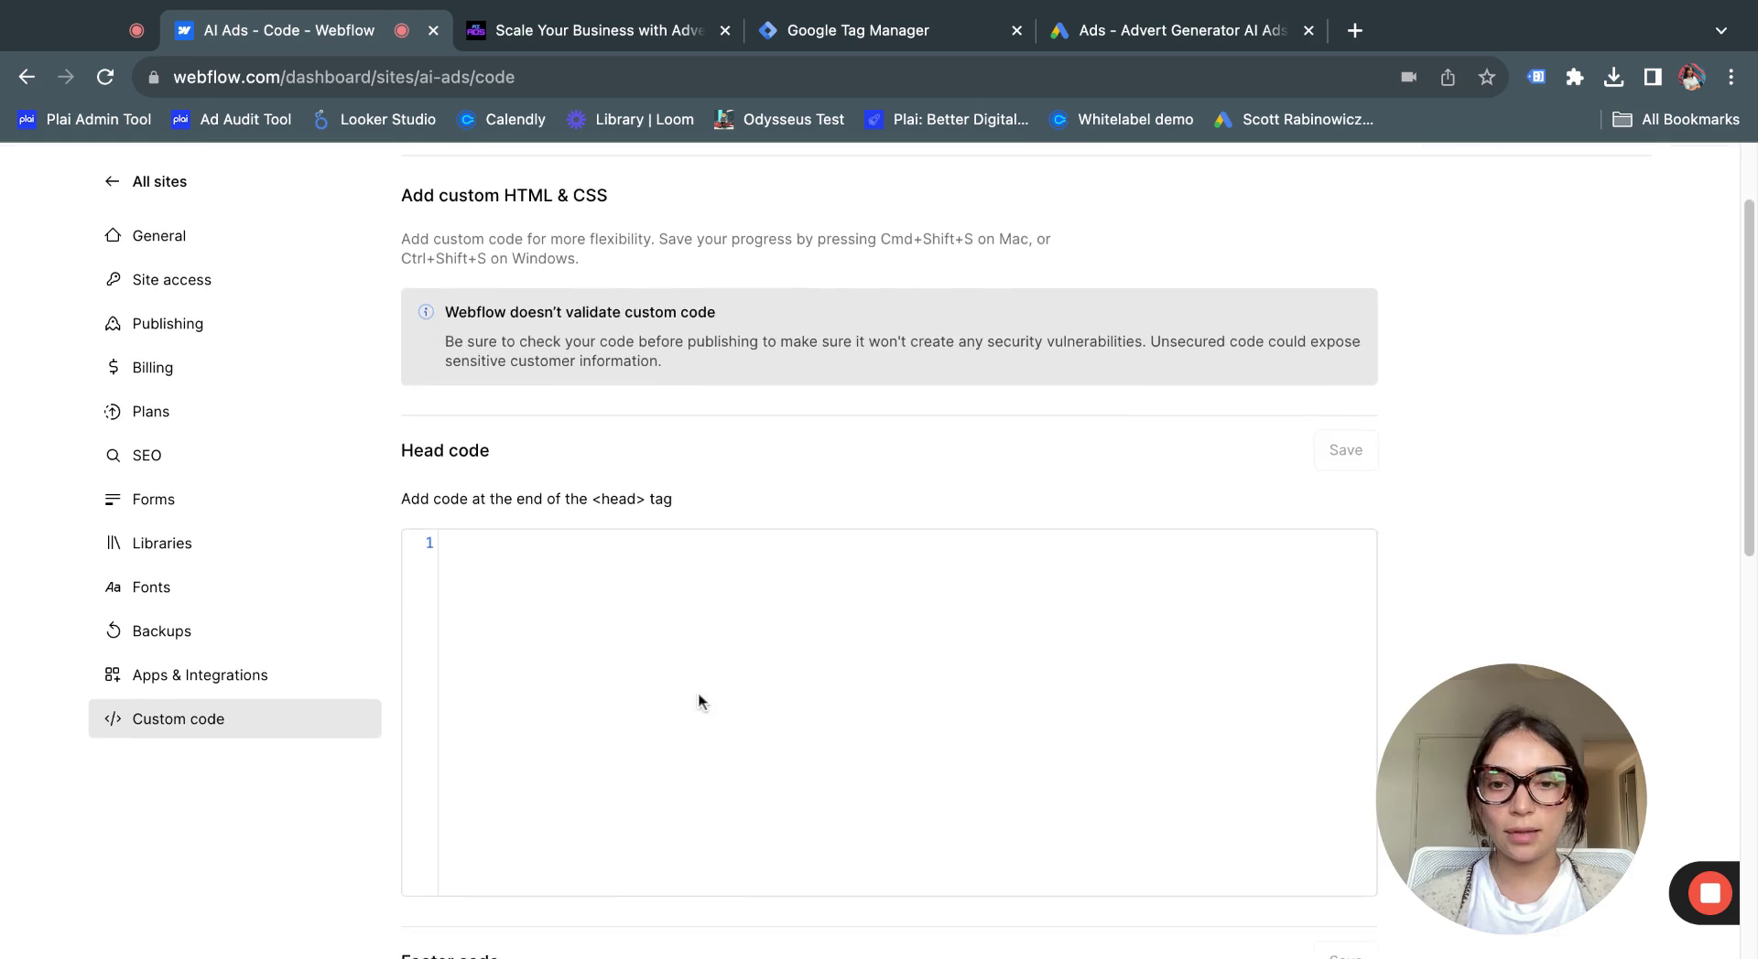
pyautogui.scroll(-2, 635, 573)
pyautogui.scroll(2, 624, 573)
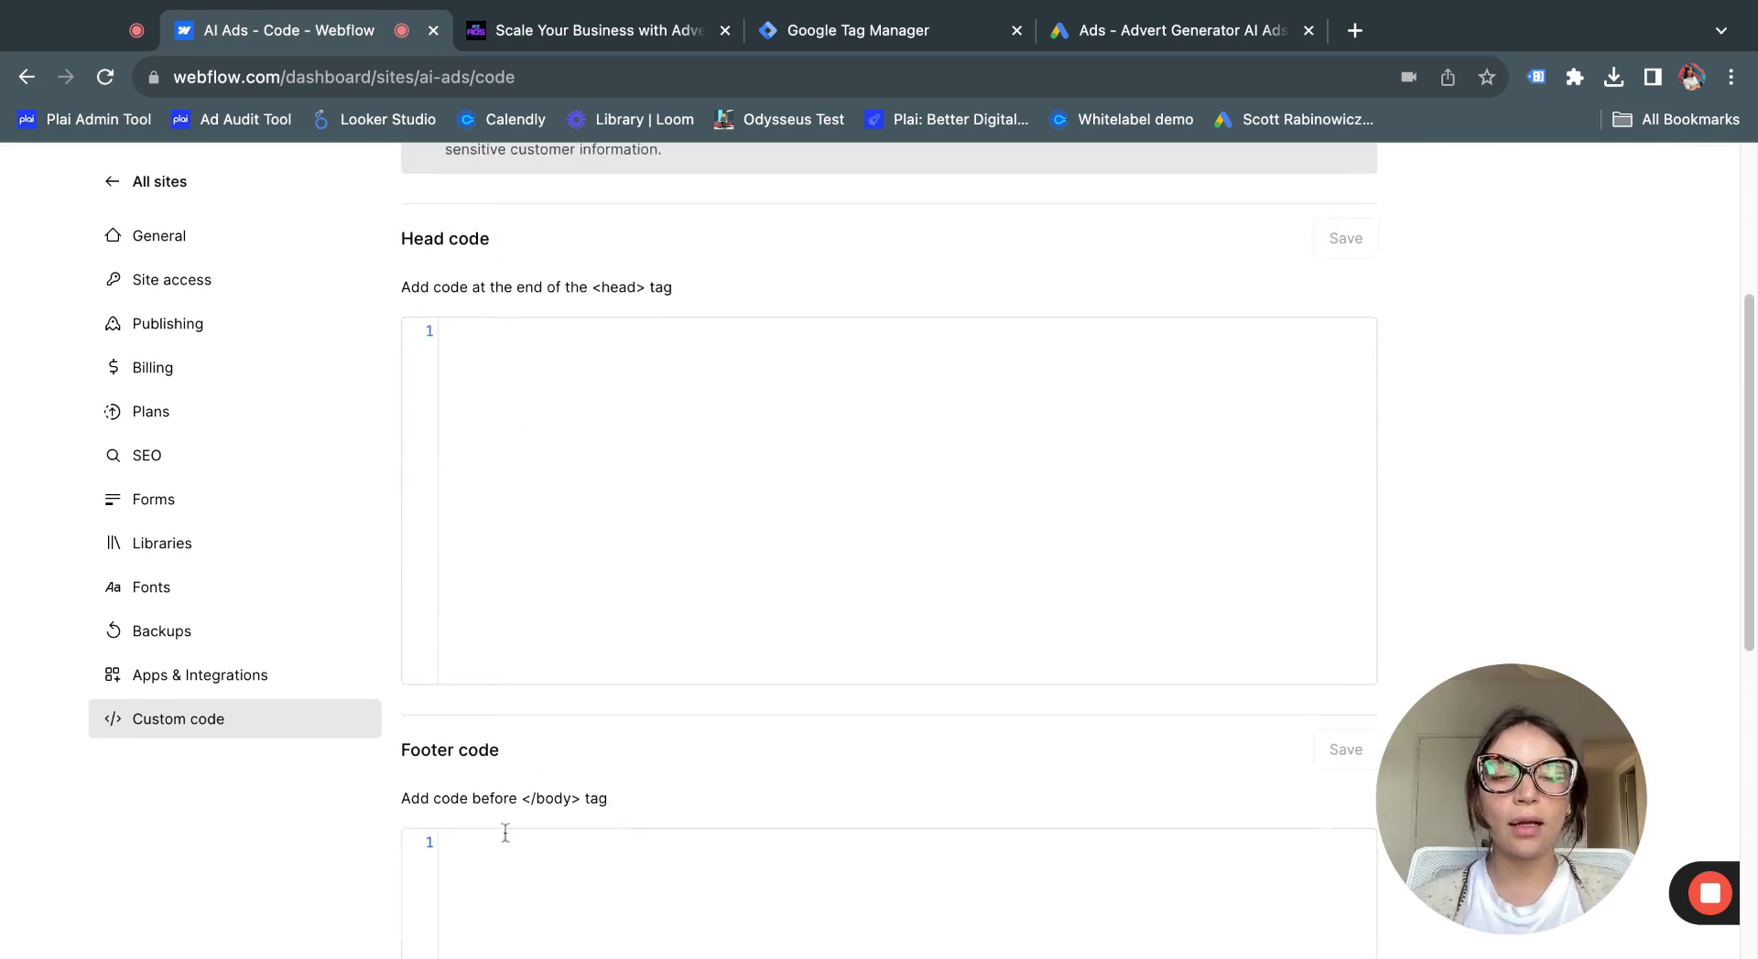
# Copy the Tag Manager head snippet and paste it into the Head code of the AI Ads site in Webflow
pyautogui.click(902, 31)
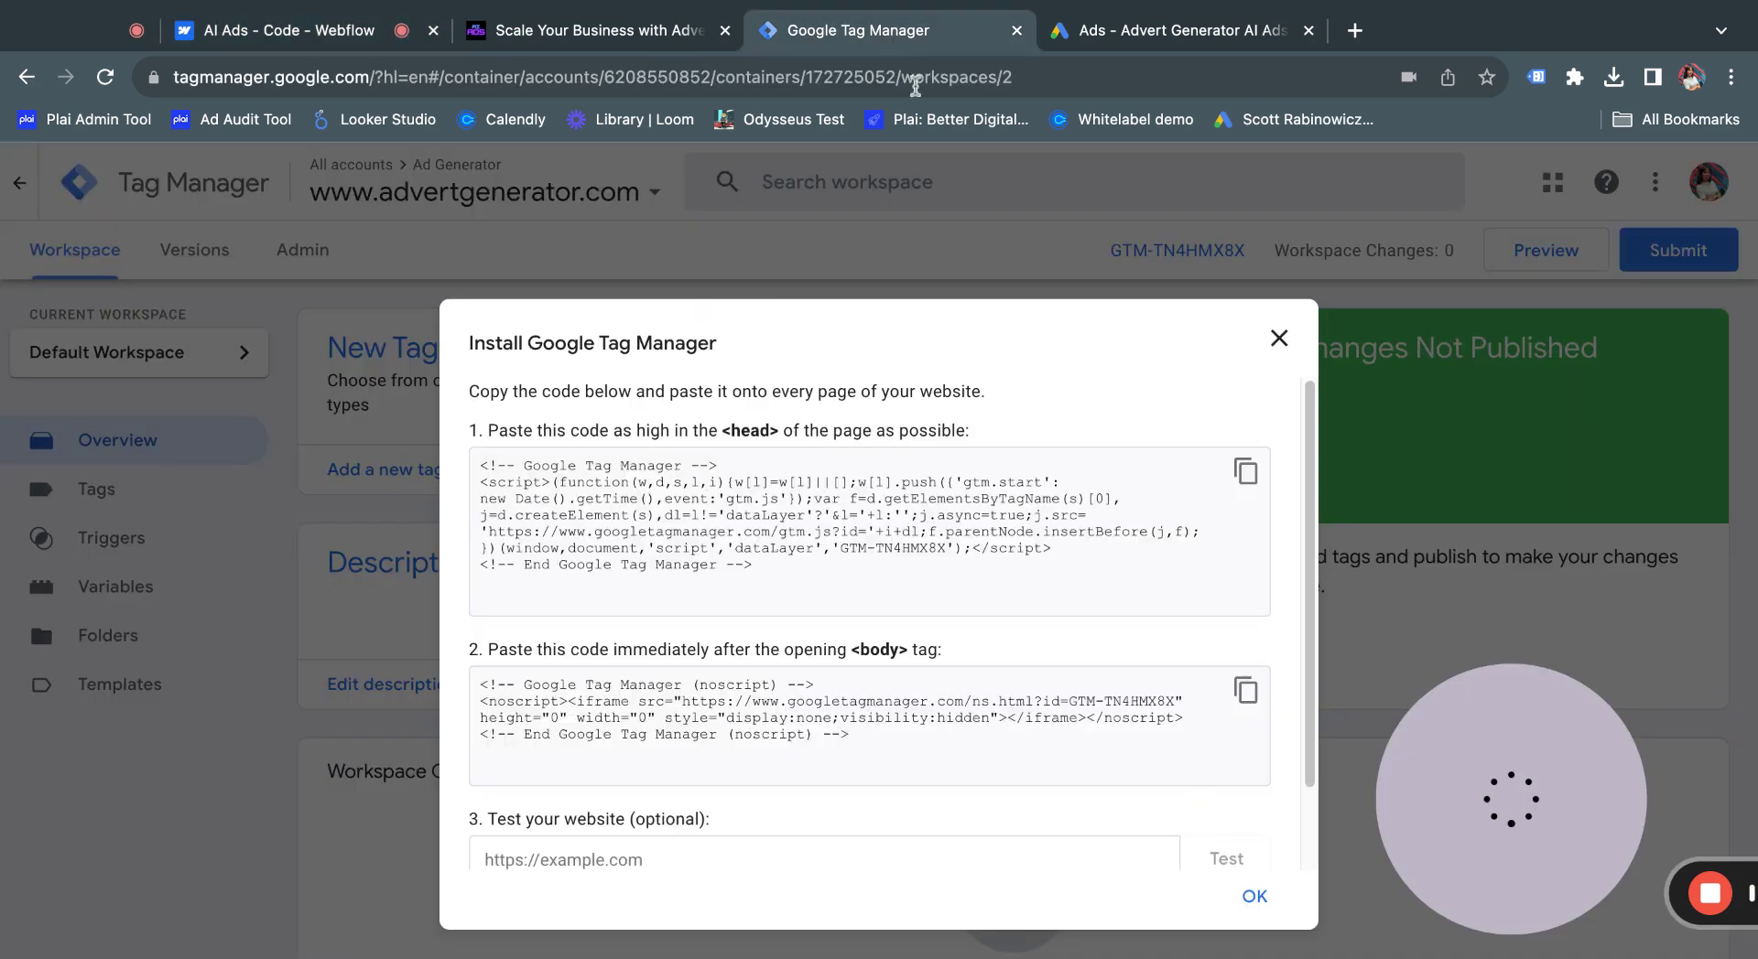
pyautogui.click(1245, 470)
pyautogui.click(1245, 471)
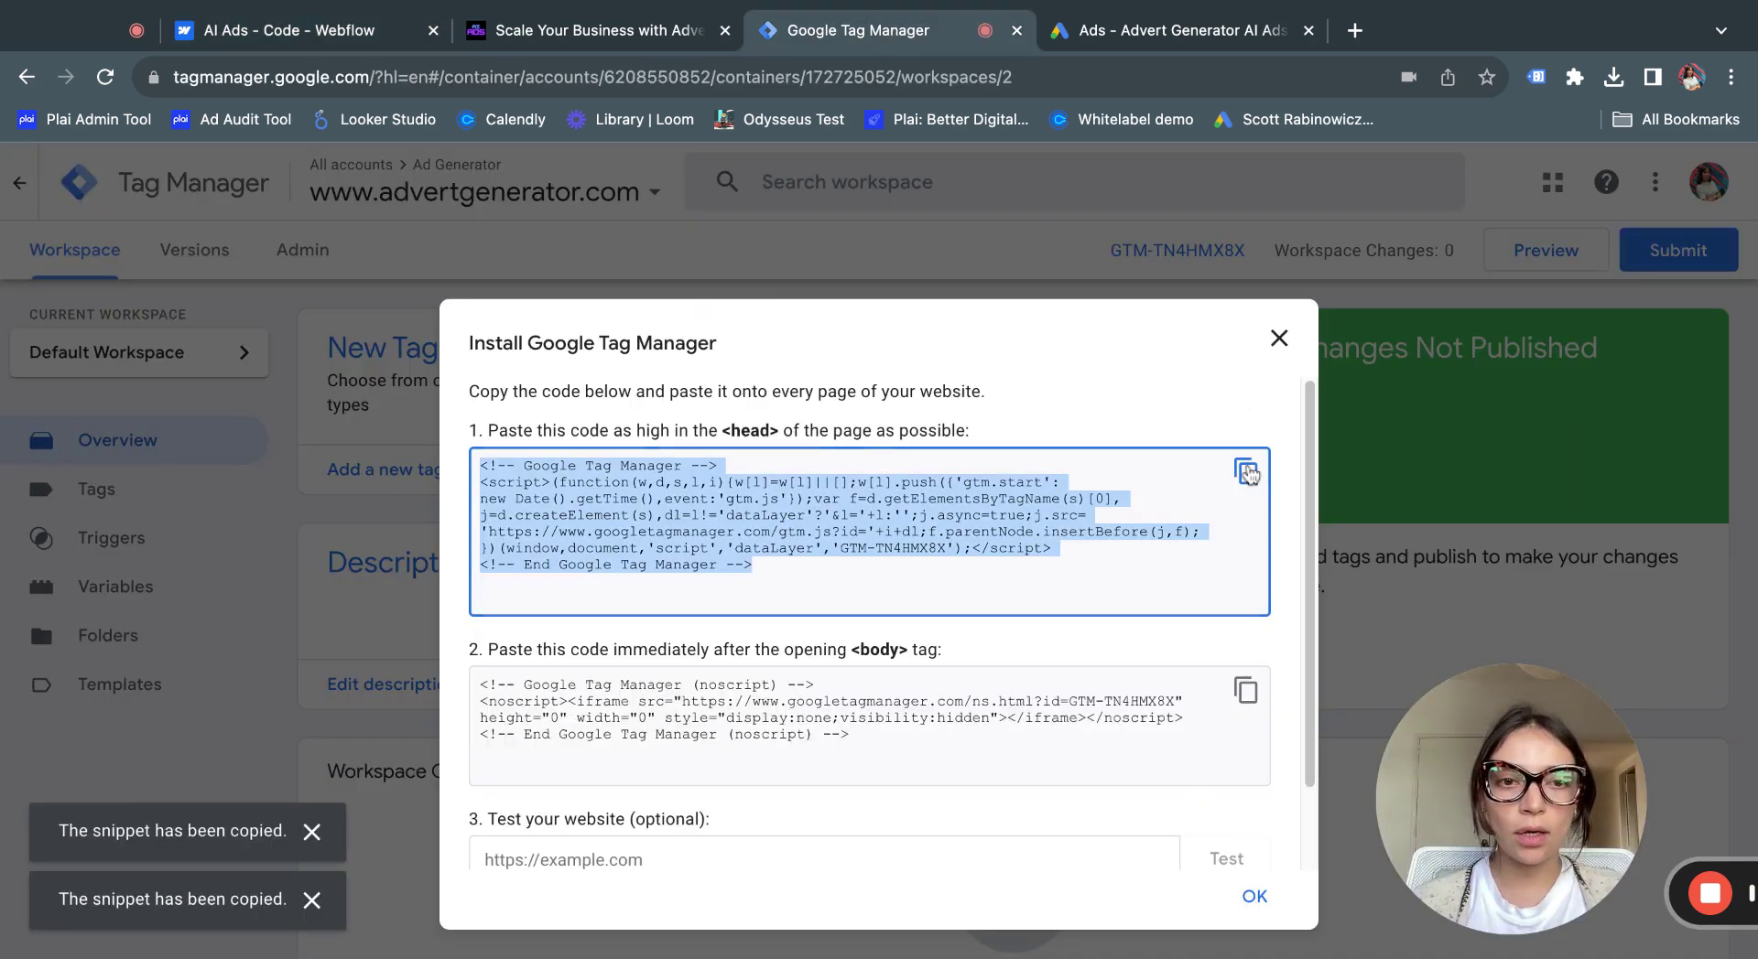
pyautogui.click(311, 35)
pyautogui.click(561, 423)
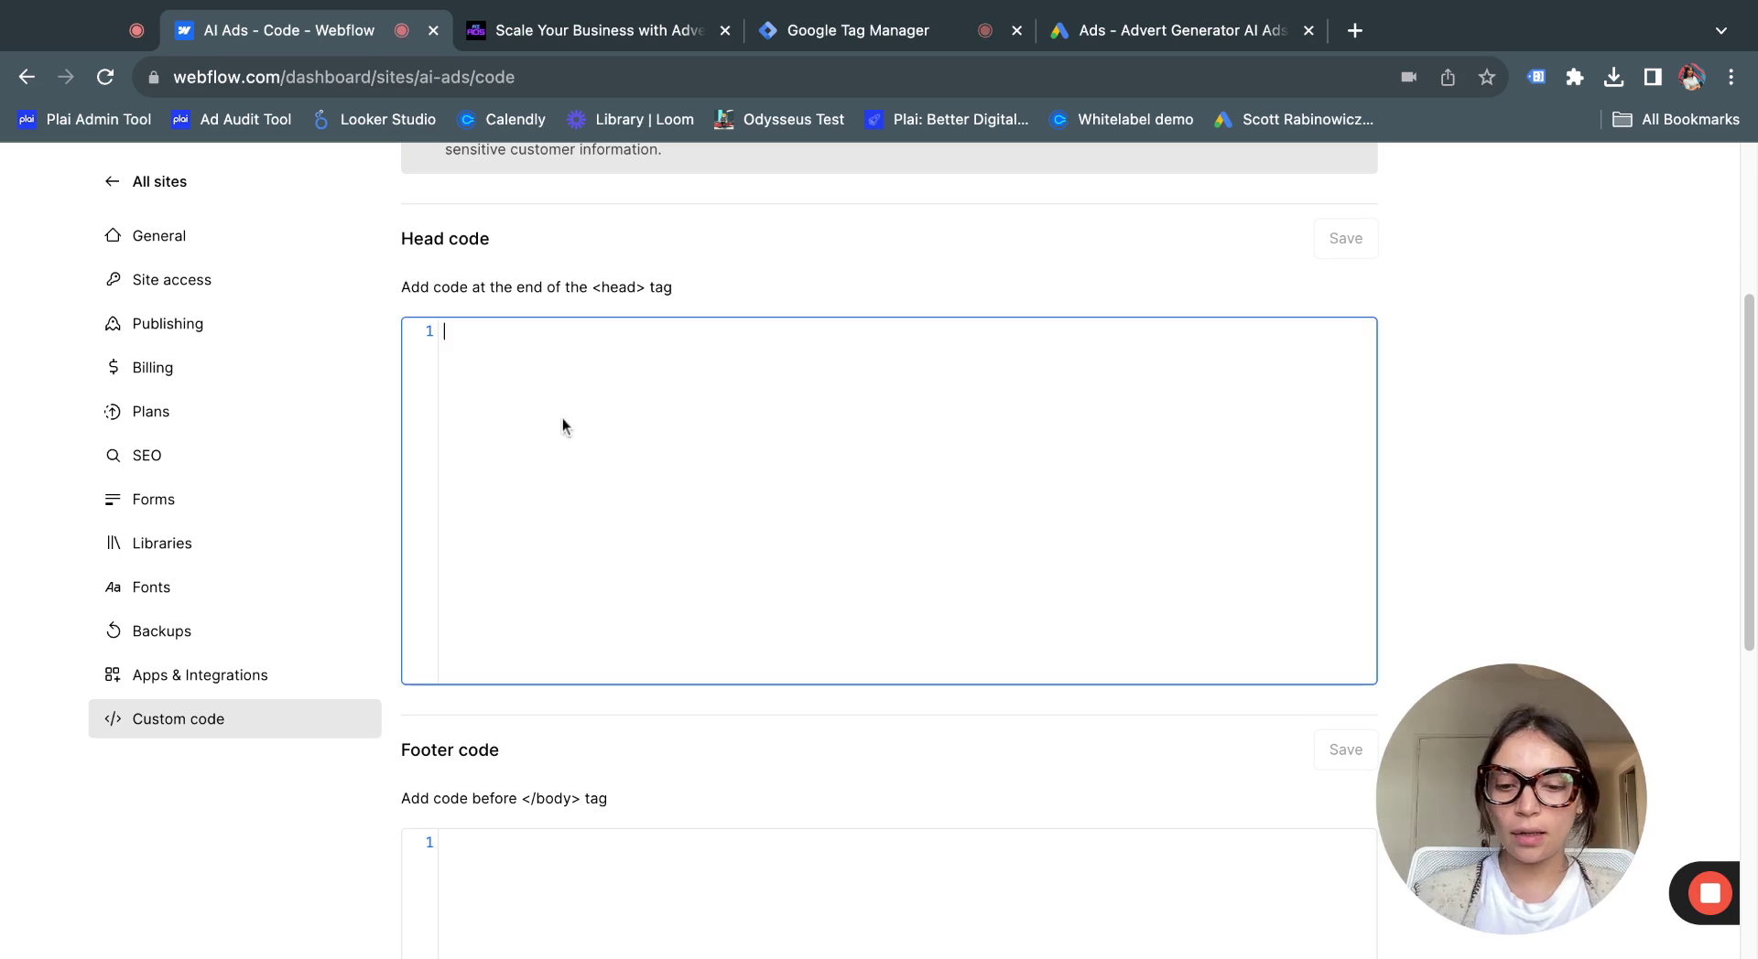
pyautogui.hotkey('ctrl', 'v')
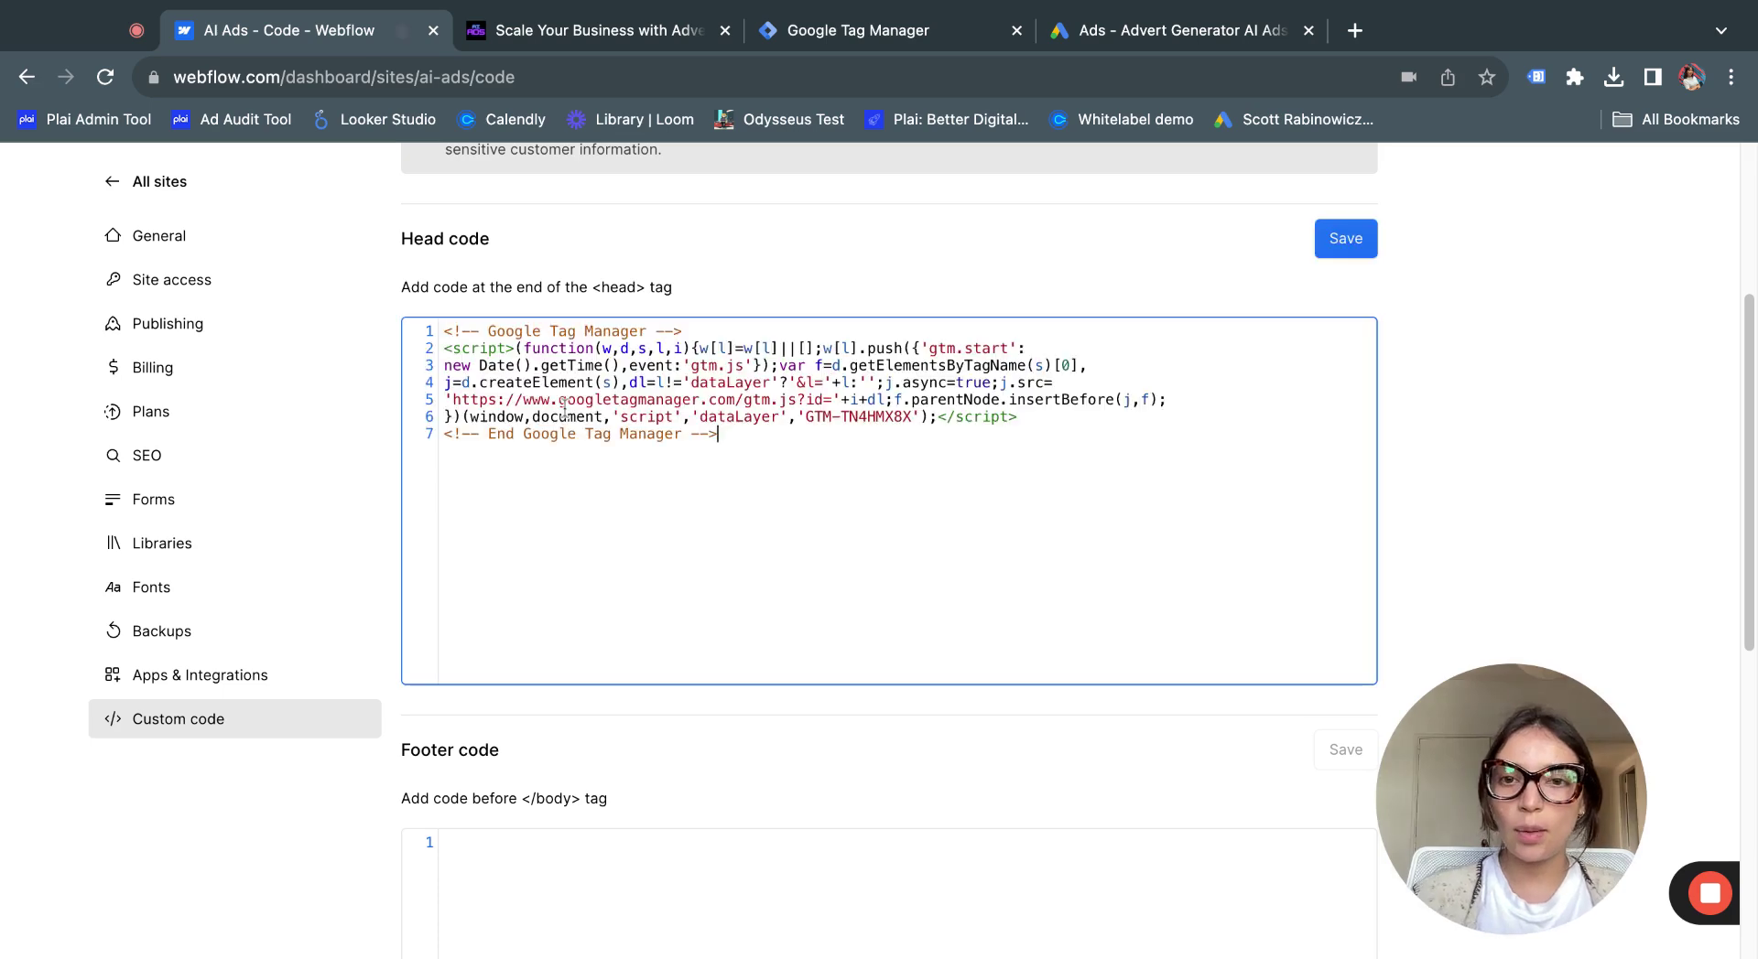
# Copy the Tag Manager body noscript snippet into the Webflow site's Footer code and save that section
pyautogui.click(900, 41)
pyautogui.scroll(-2, 1000, 569)
pyautogui.click(1245, 596)
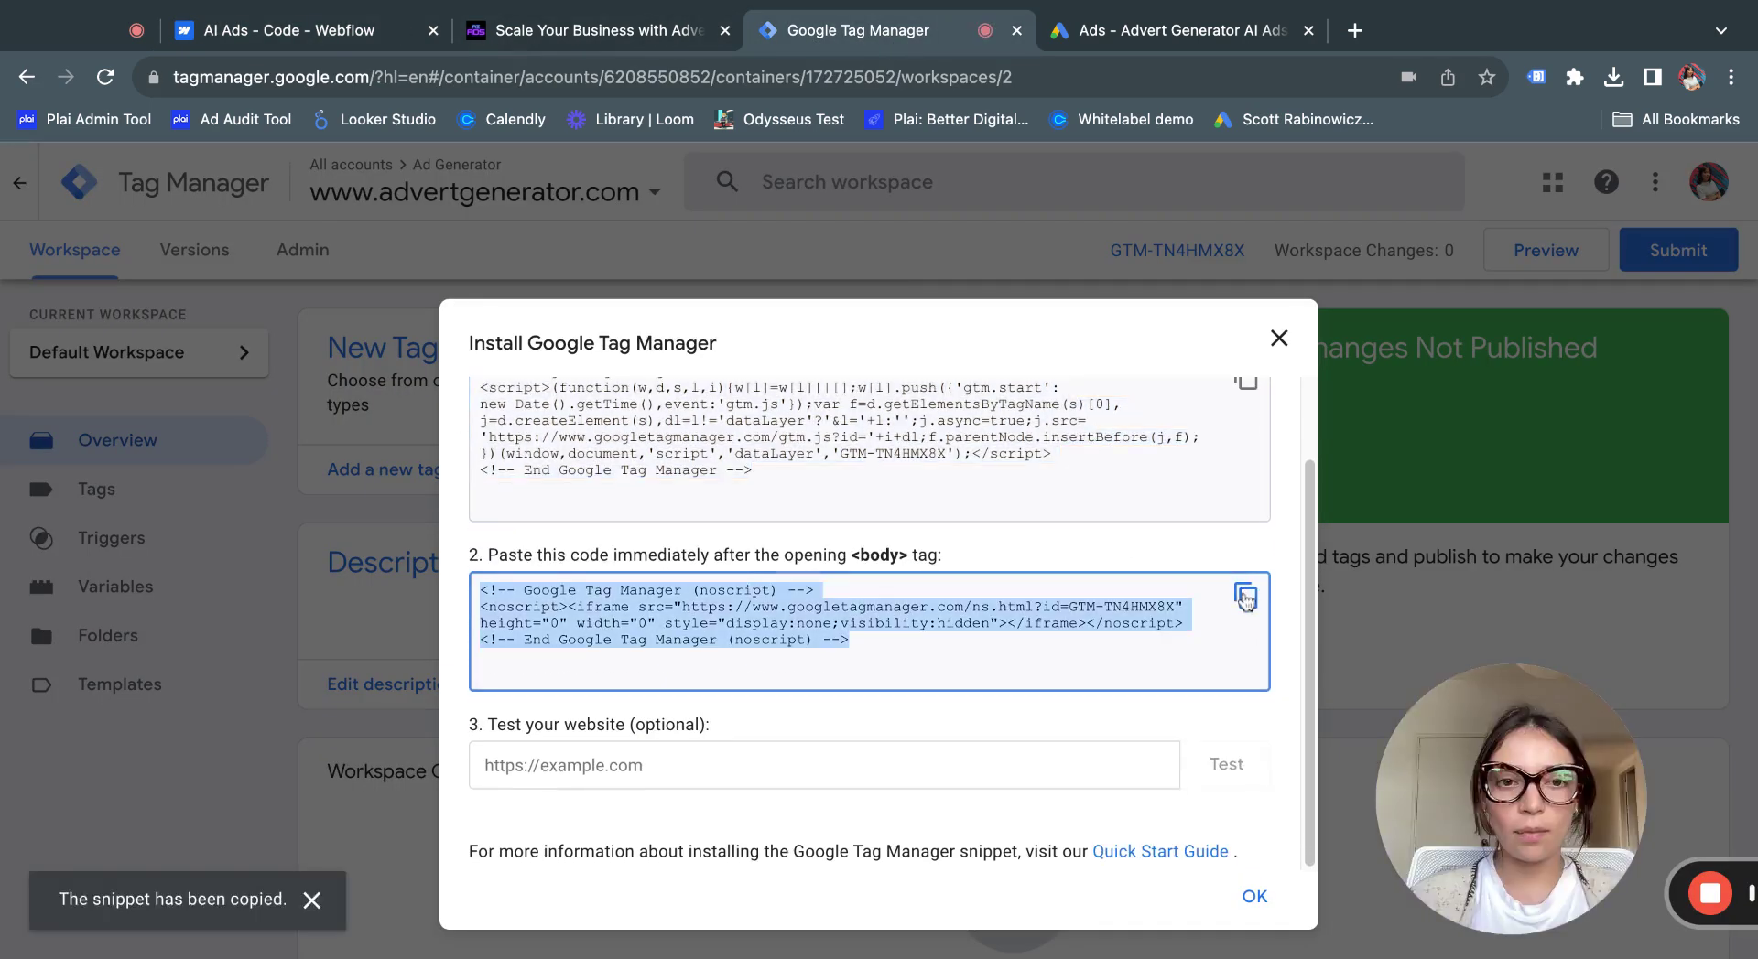
pyautogui.click(279, 41)
pyautogui.scroll(-3, 646, 629)
pyautogui.click(534, 572)
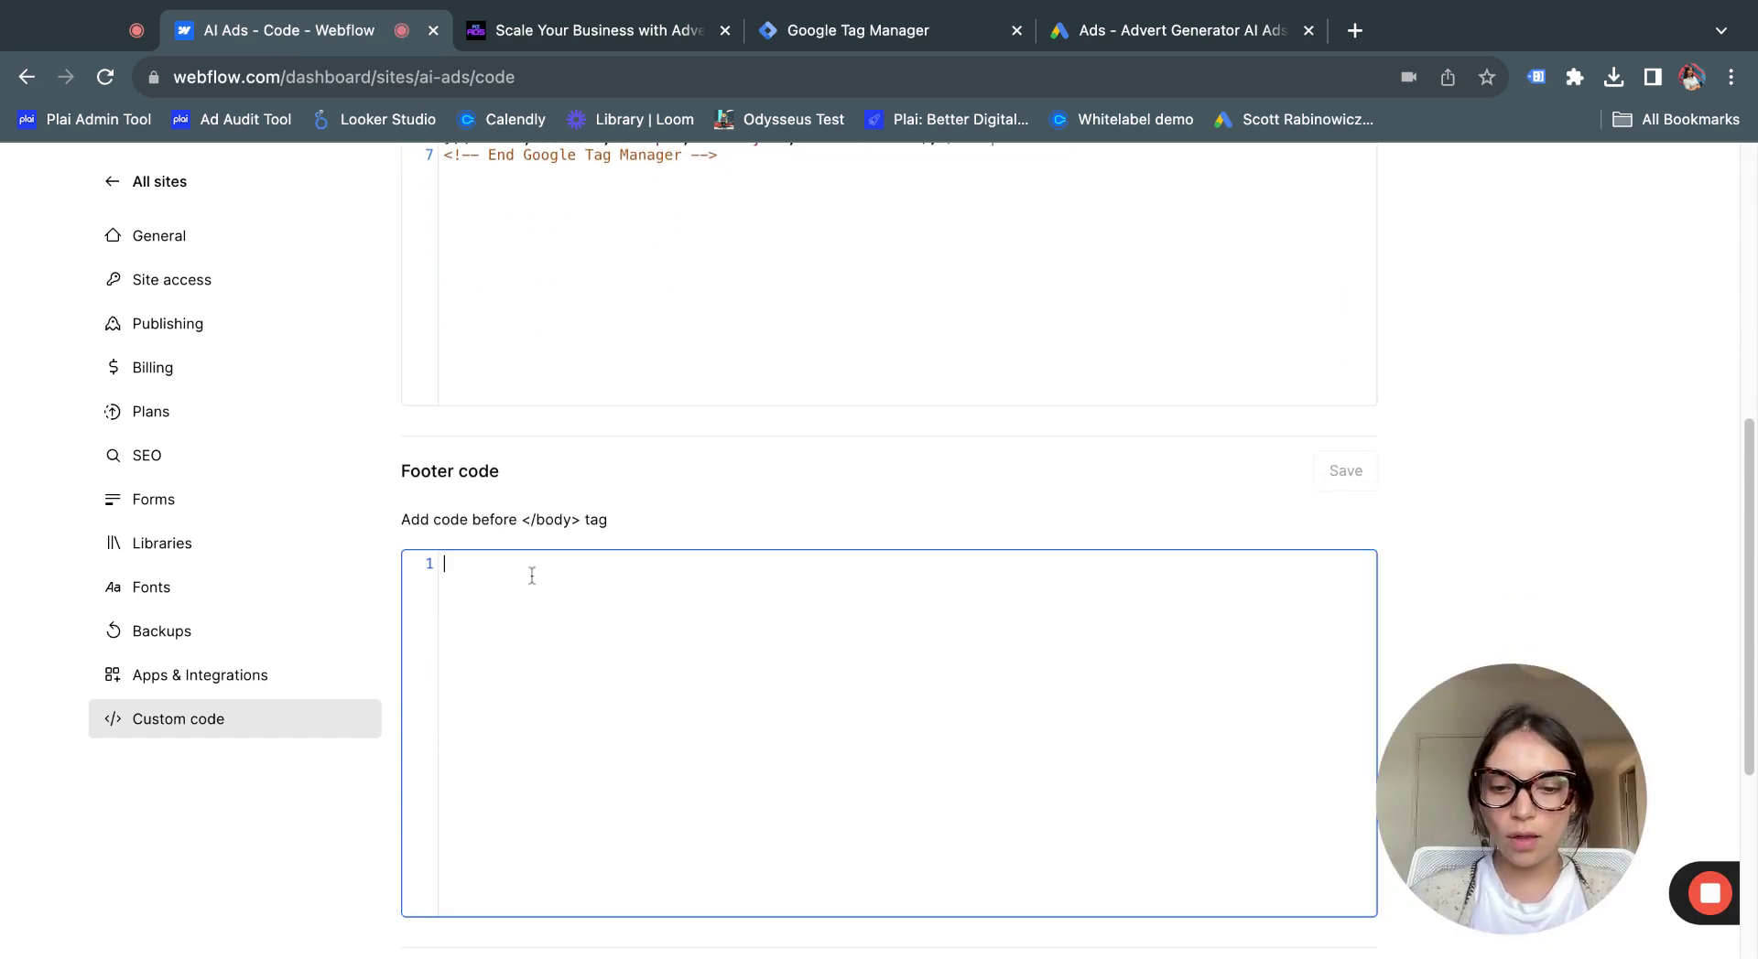
pyautogui.hotkey('ctrl', 'v')
pyautogui.scroll(-1, 1337, 541)
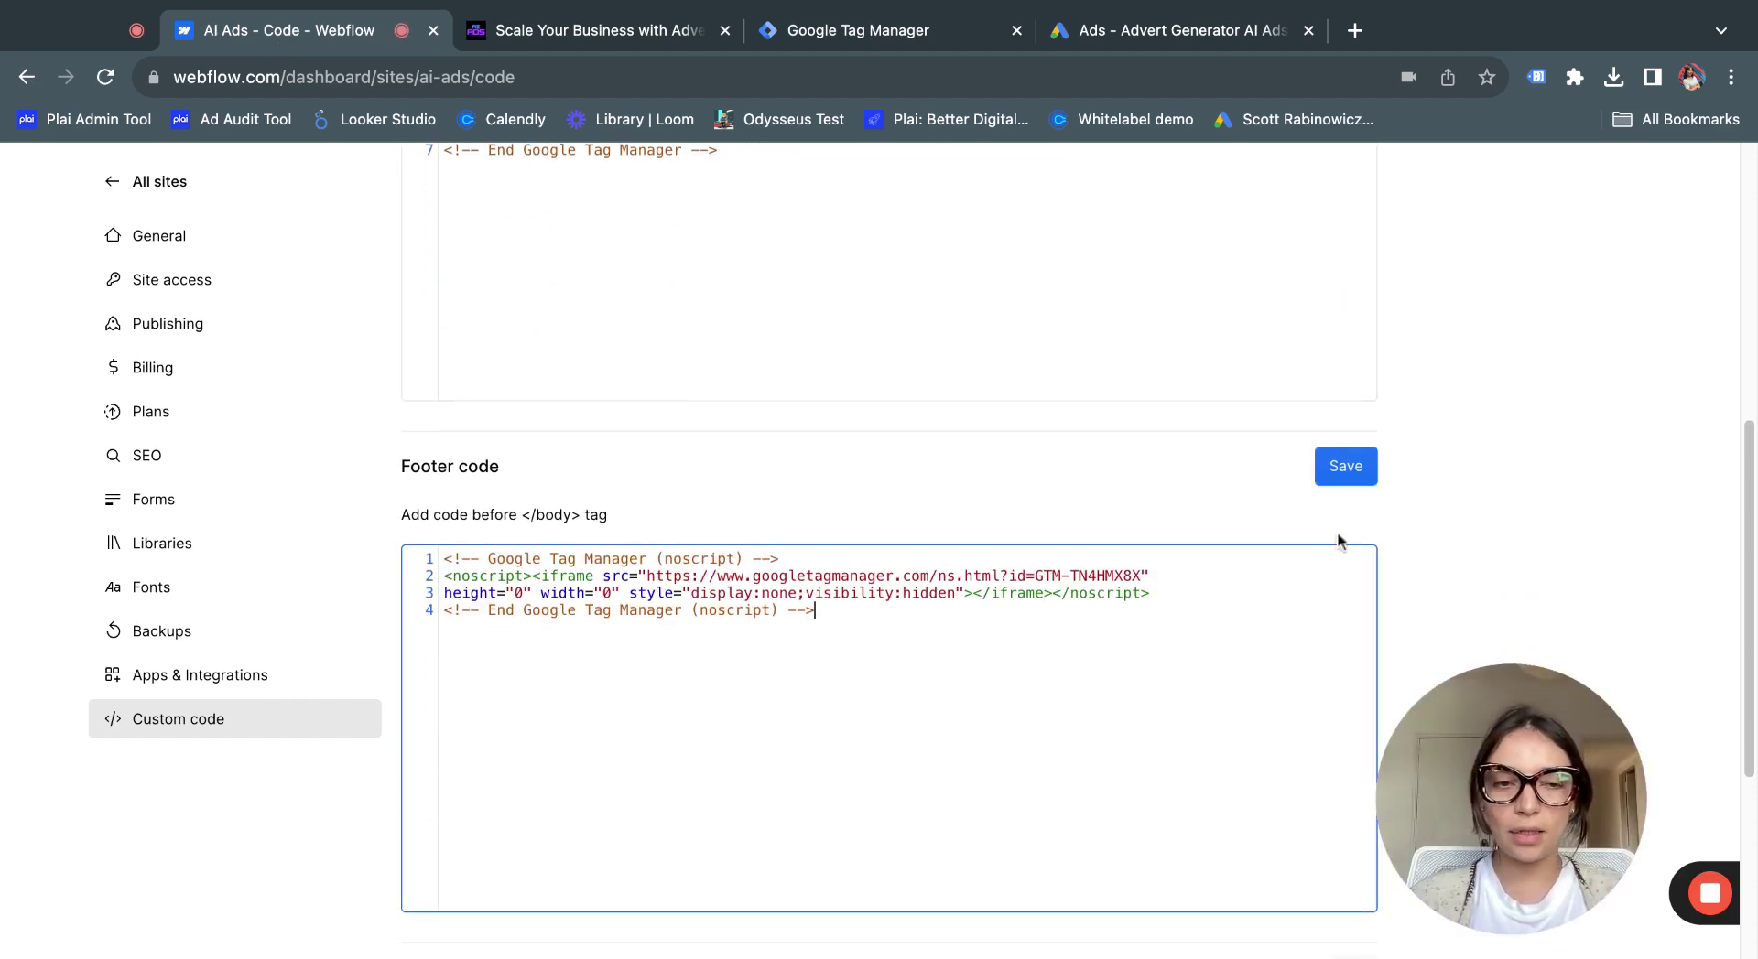
pyautogui.click(1346, 467)
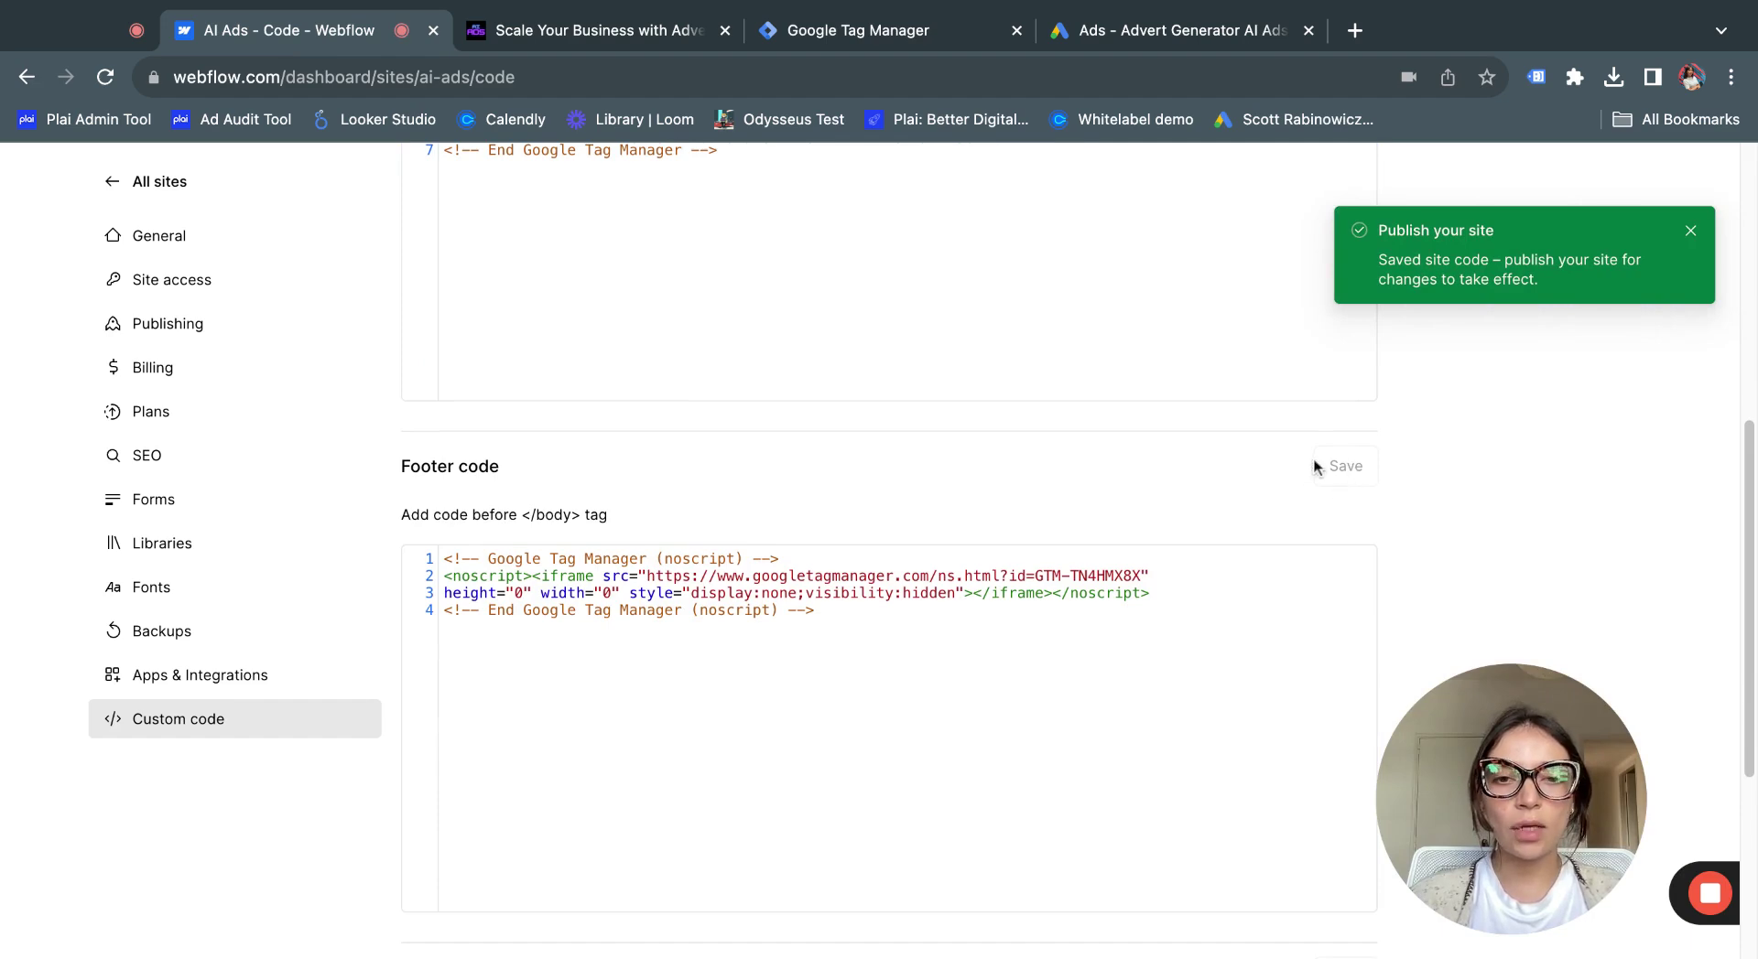
# Save the site's Head code and dismiss the publish notification
pyautogui.scroll(-4, 1315, 601)
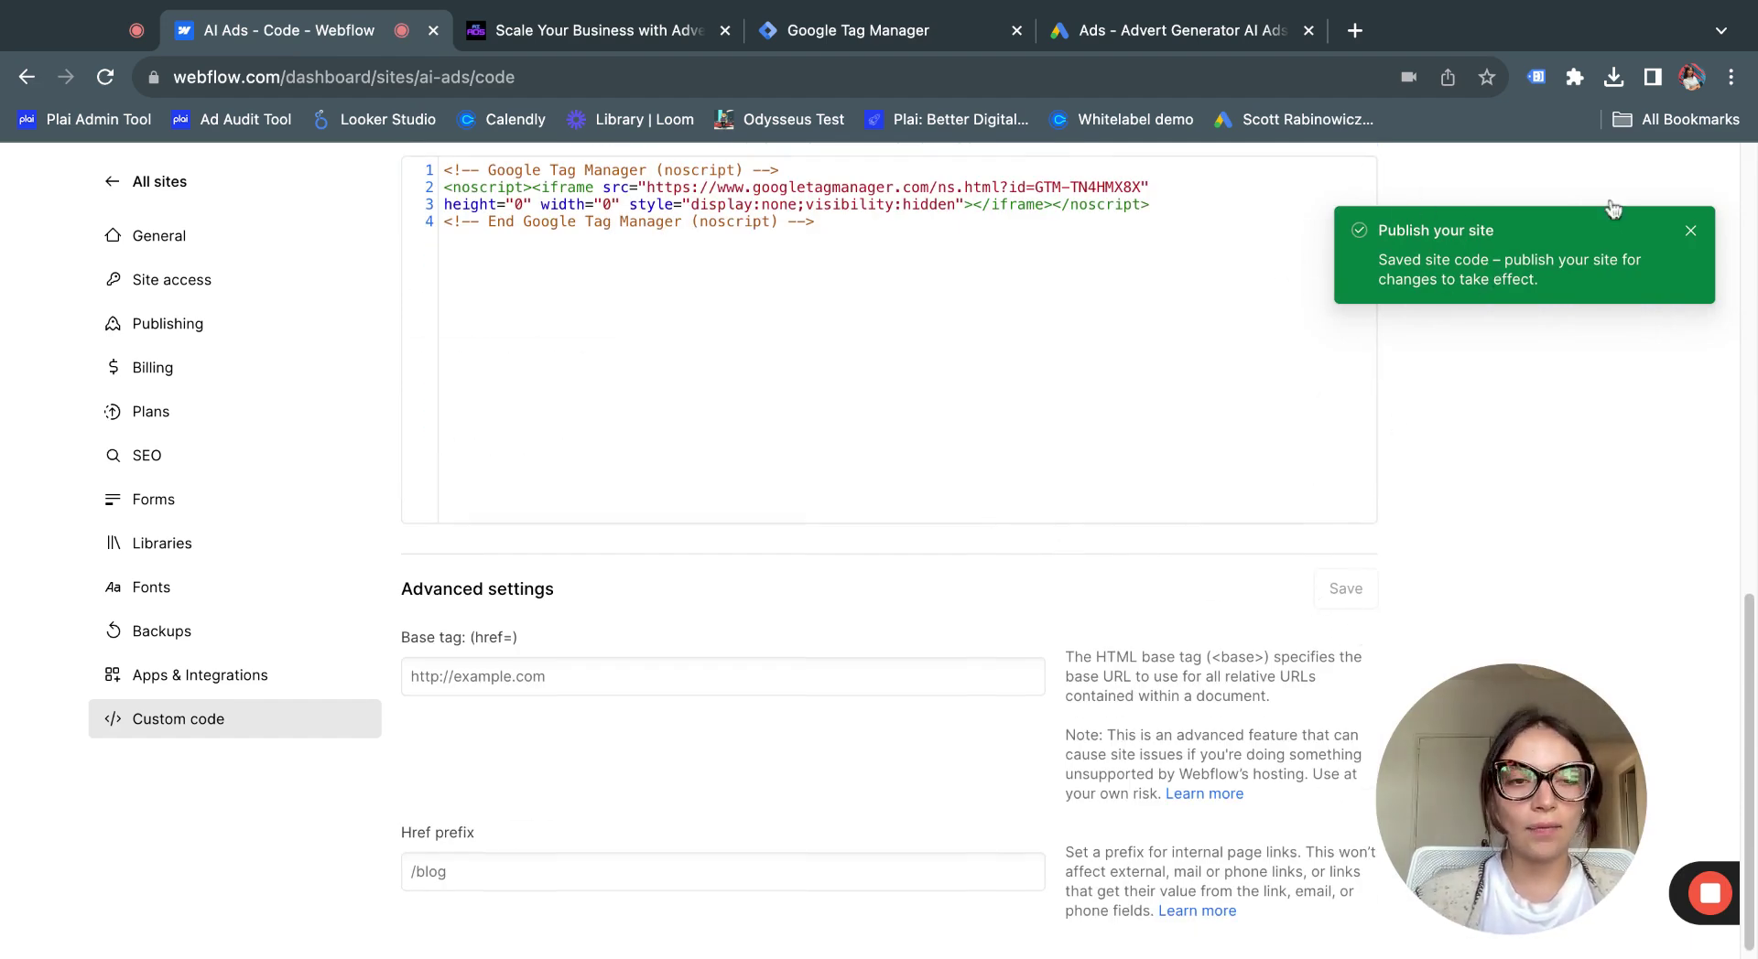
pyautogui.scroll(10, 1080, 396)
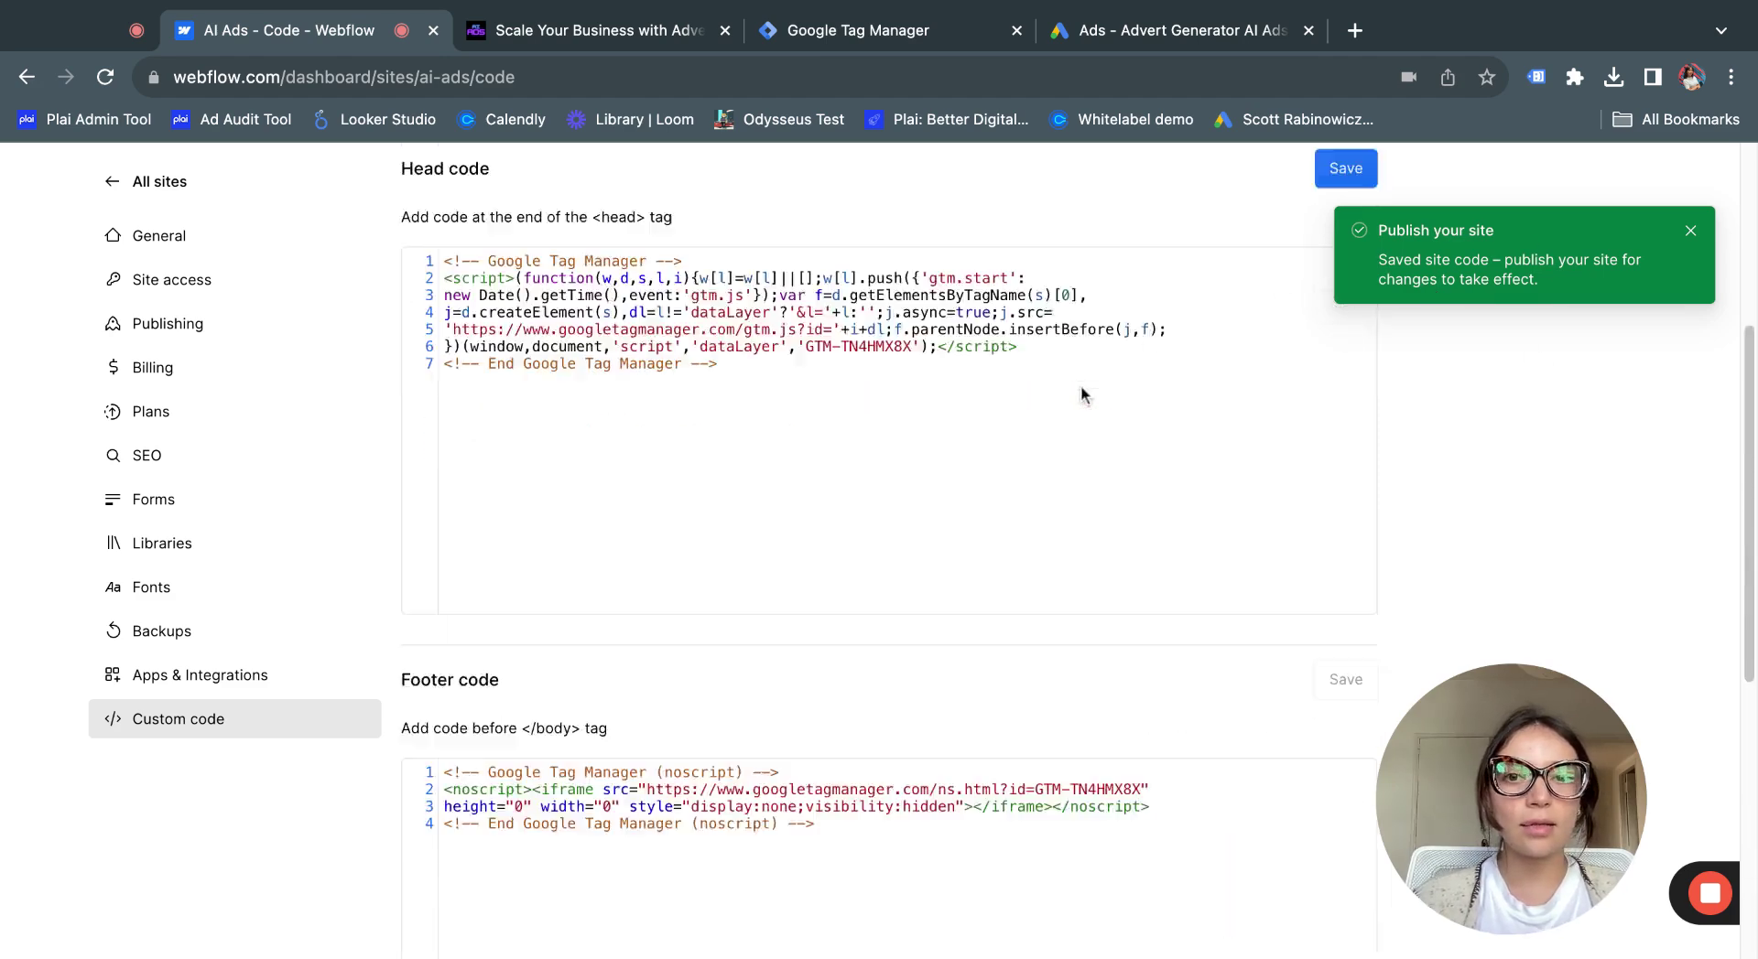
pyautogui.click(1345, 360)
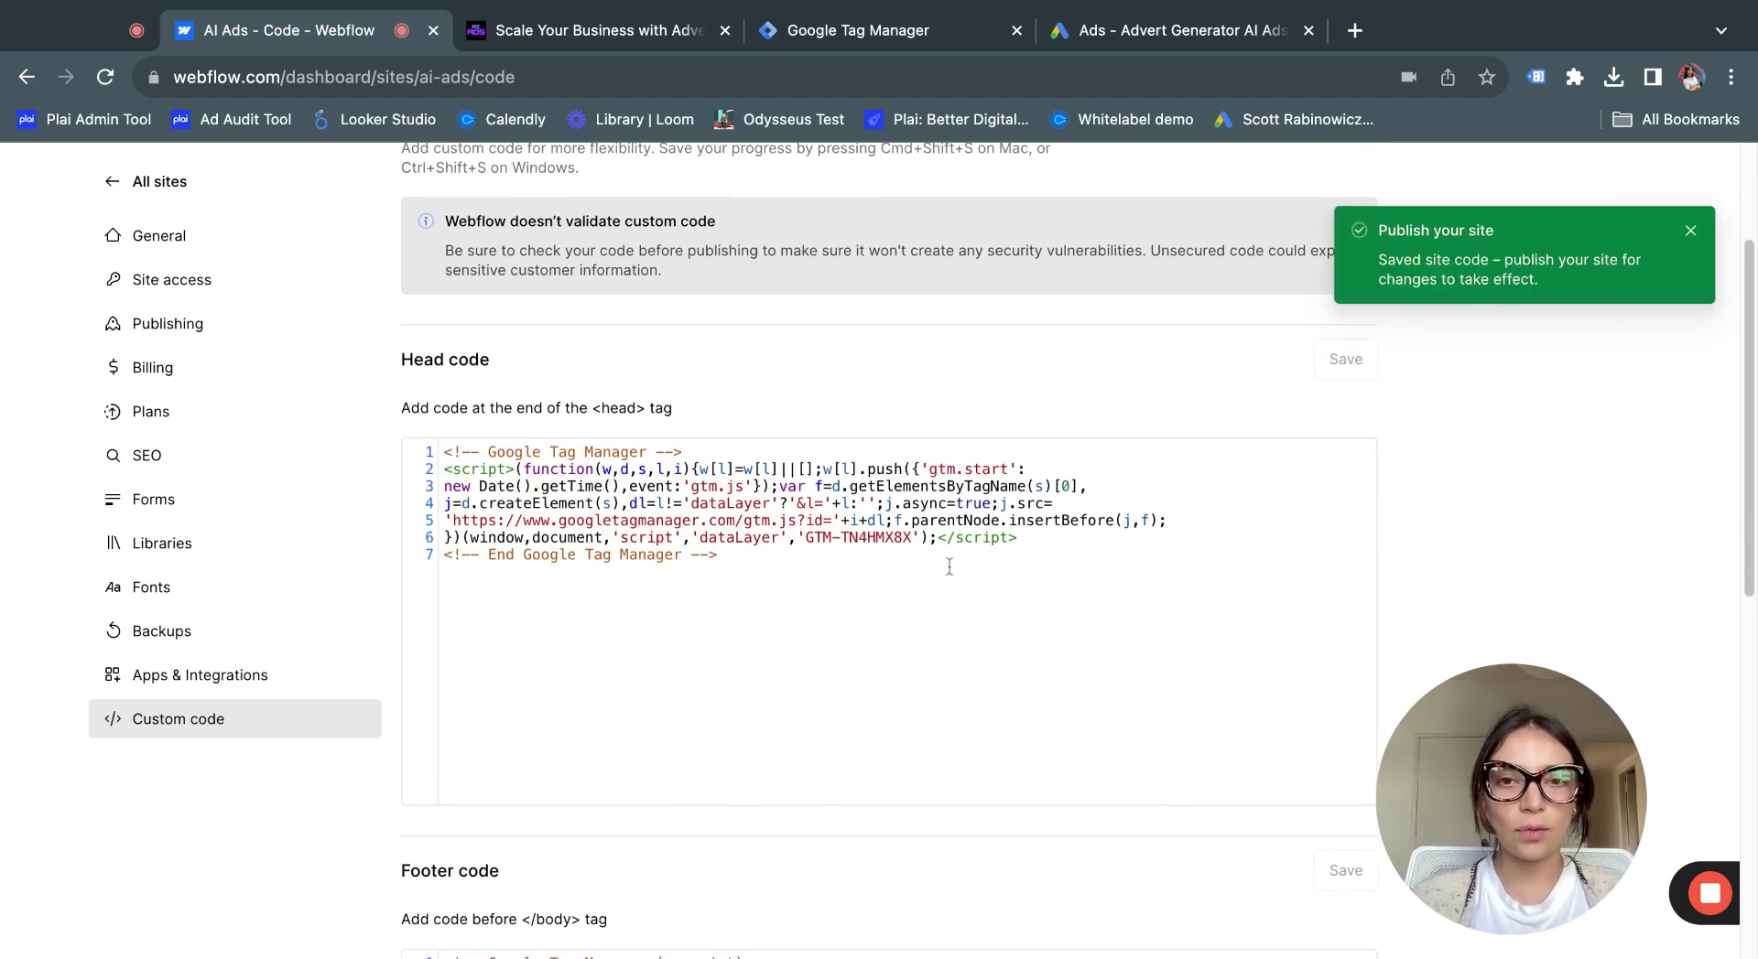
pyautogui.scroll(3, 956, 540)
pyautogui.click(1690, 231)
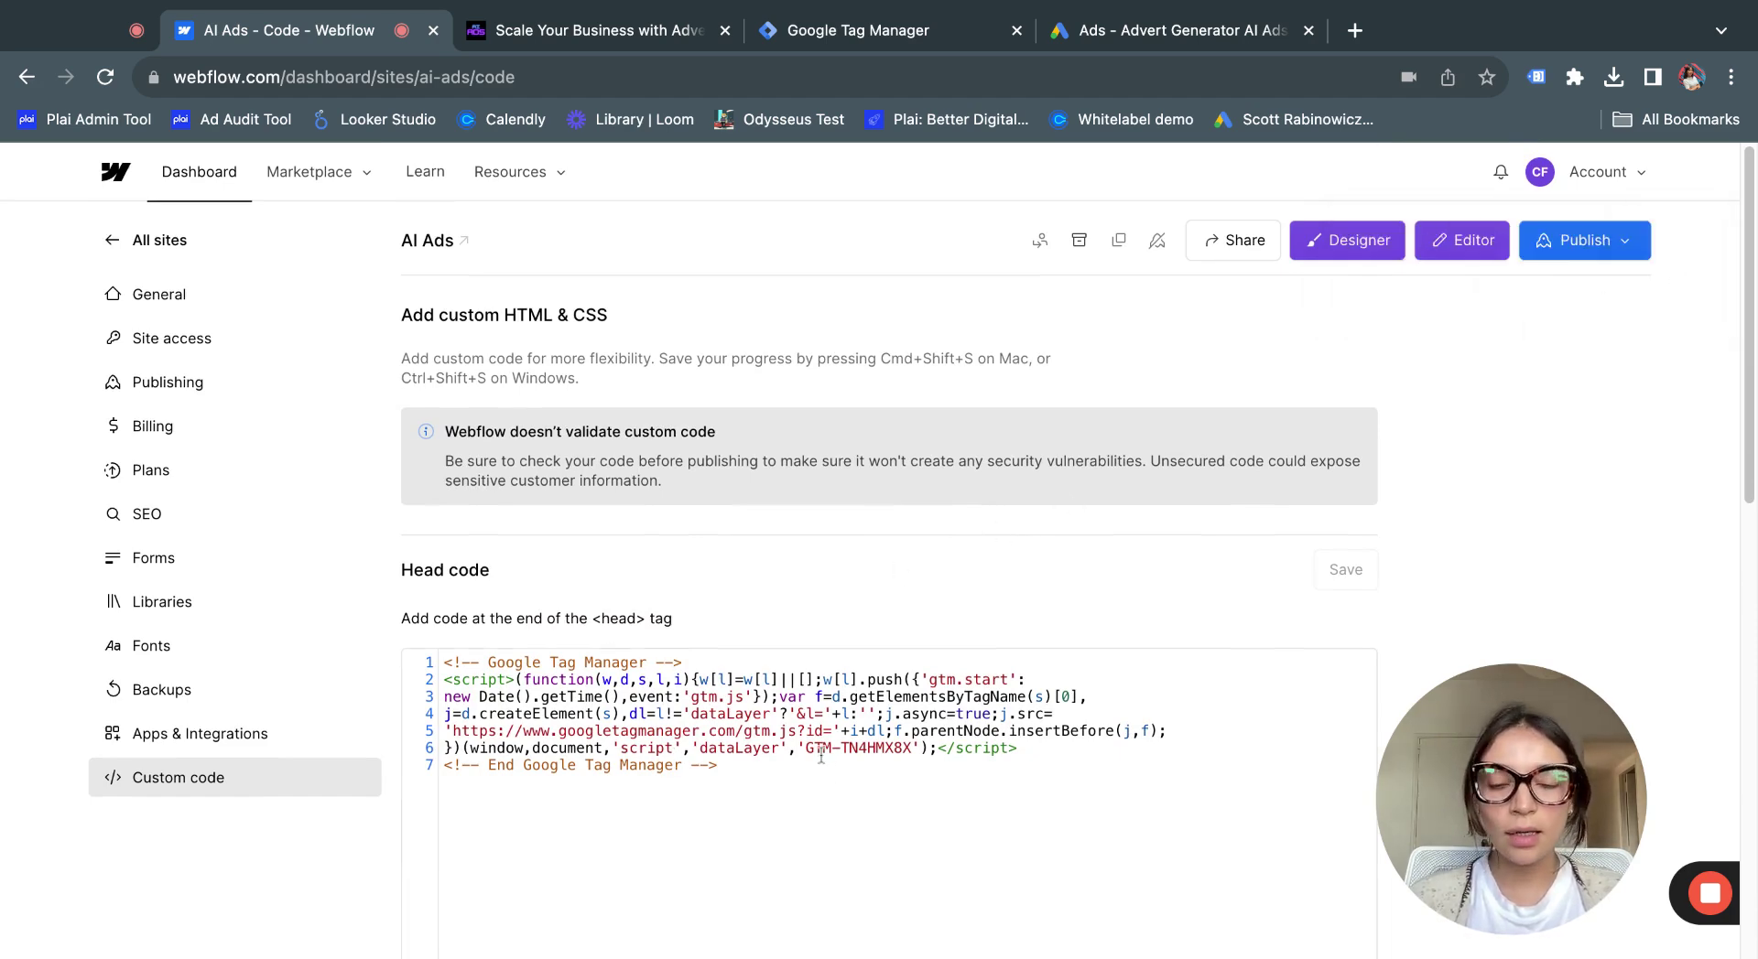
pyautogui.scroll(-1, 821, 756)
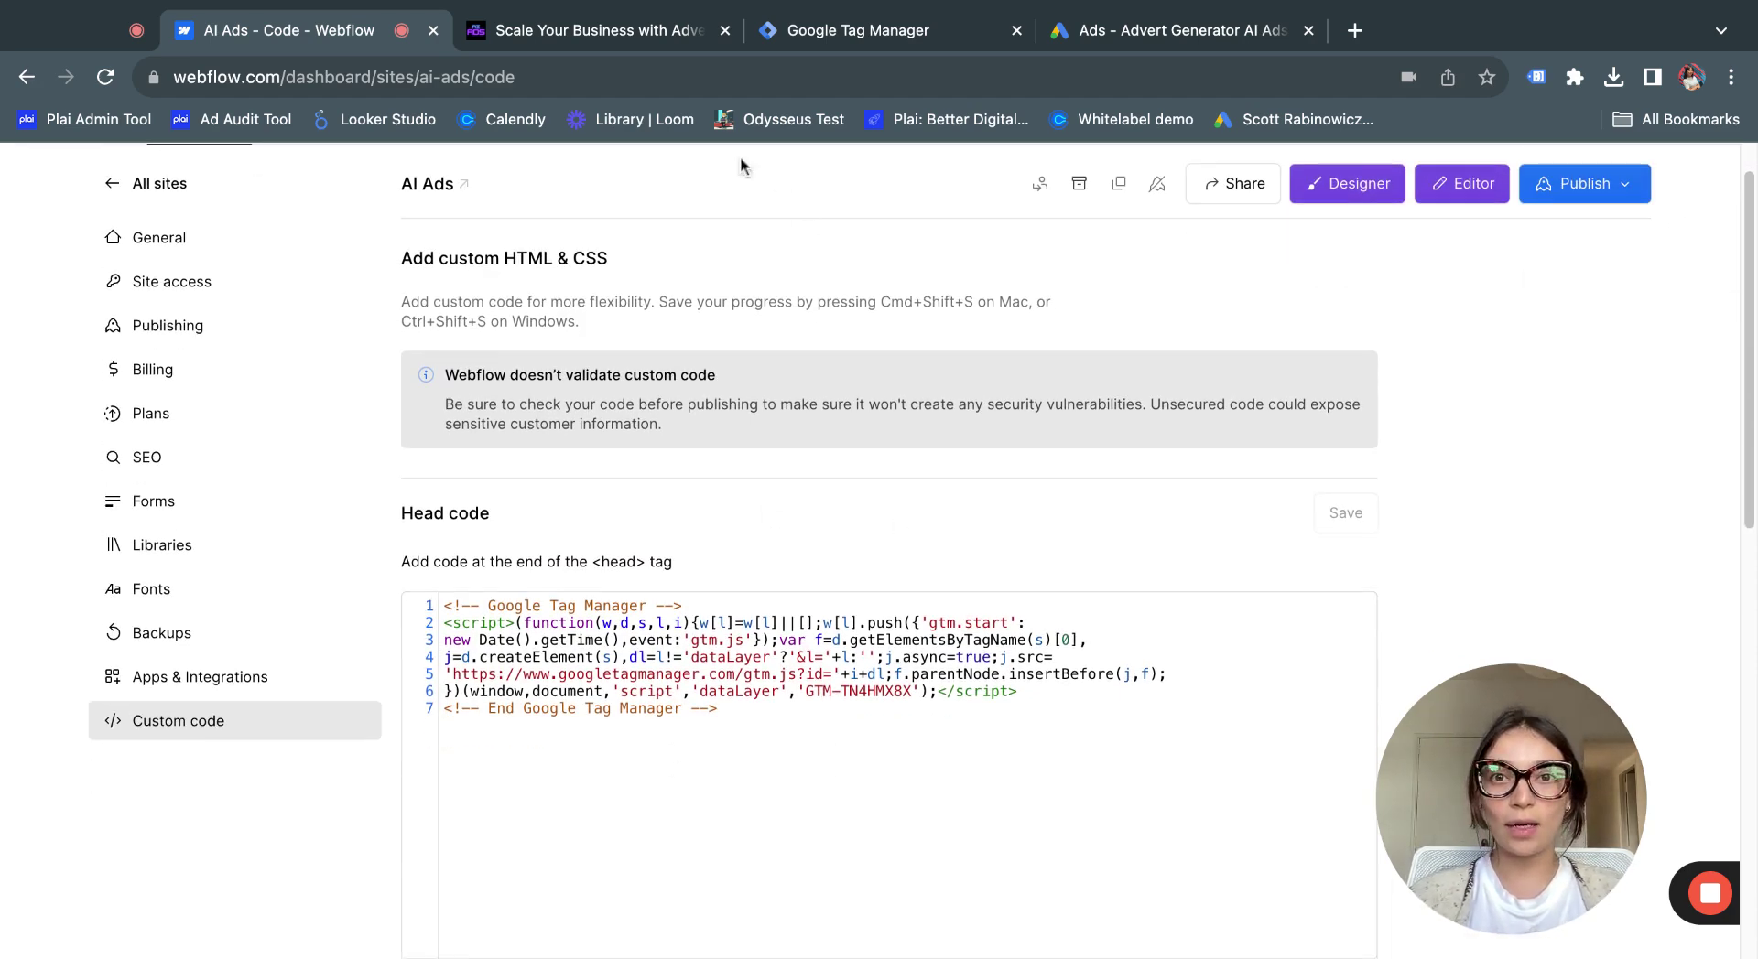
pyautogui.click(857, 30)
pyautogui.click(1031, 616)
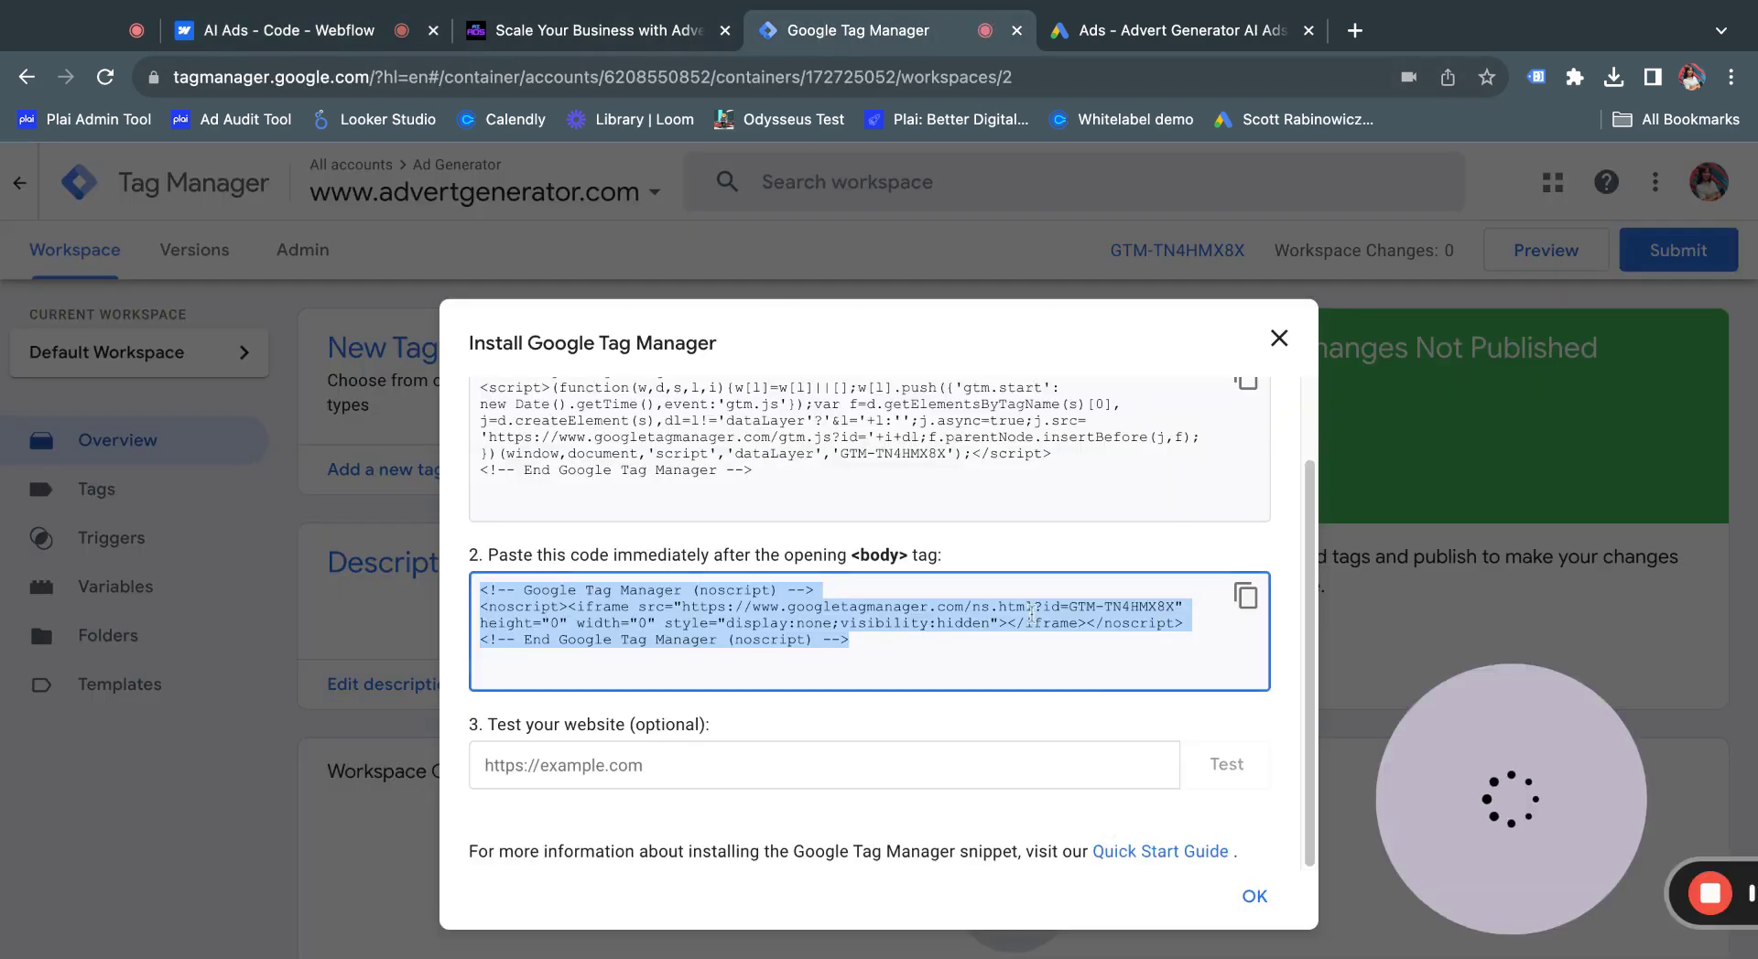
pyautogui.click(1252, 894)
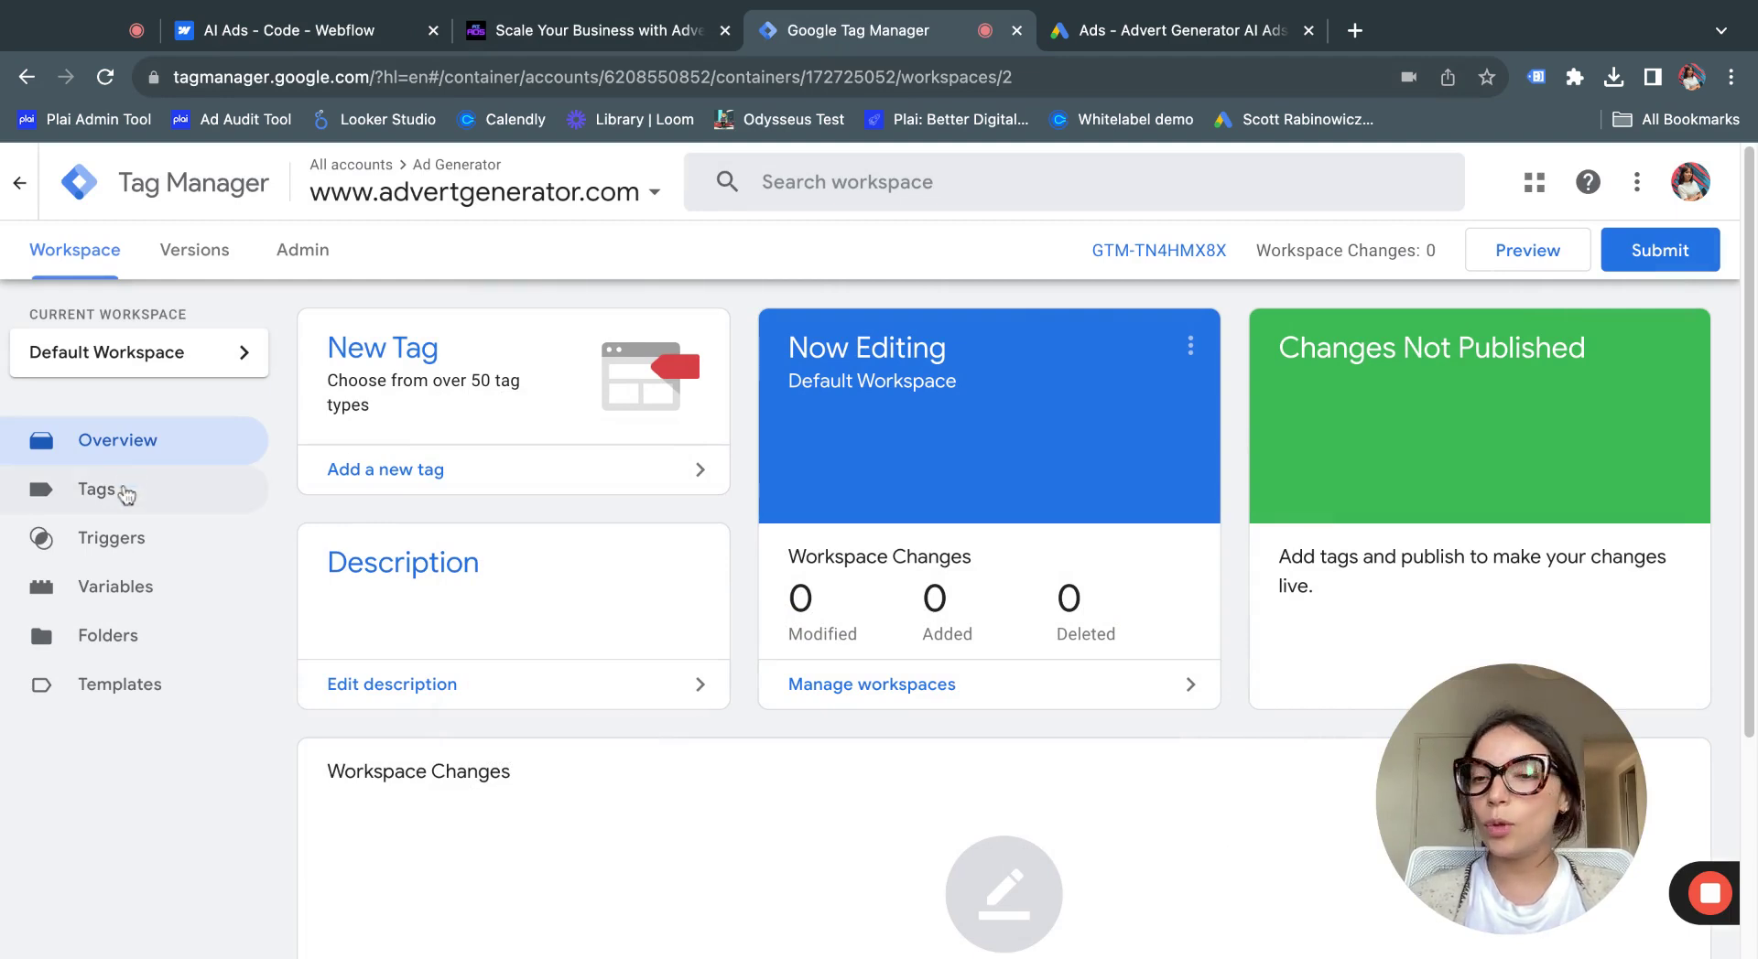
# Switch to Google Ads and start a new conversion action of the Website kind in the account's conversion settings
pyautogui.click(126, 495)
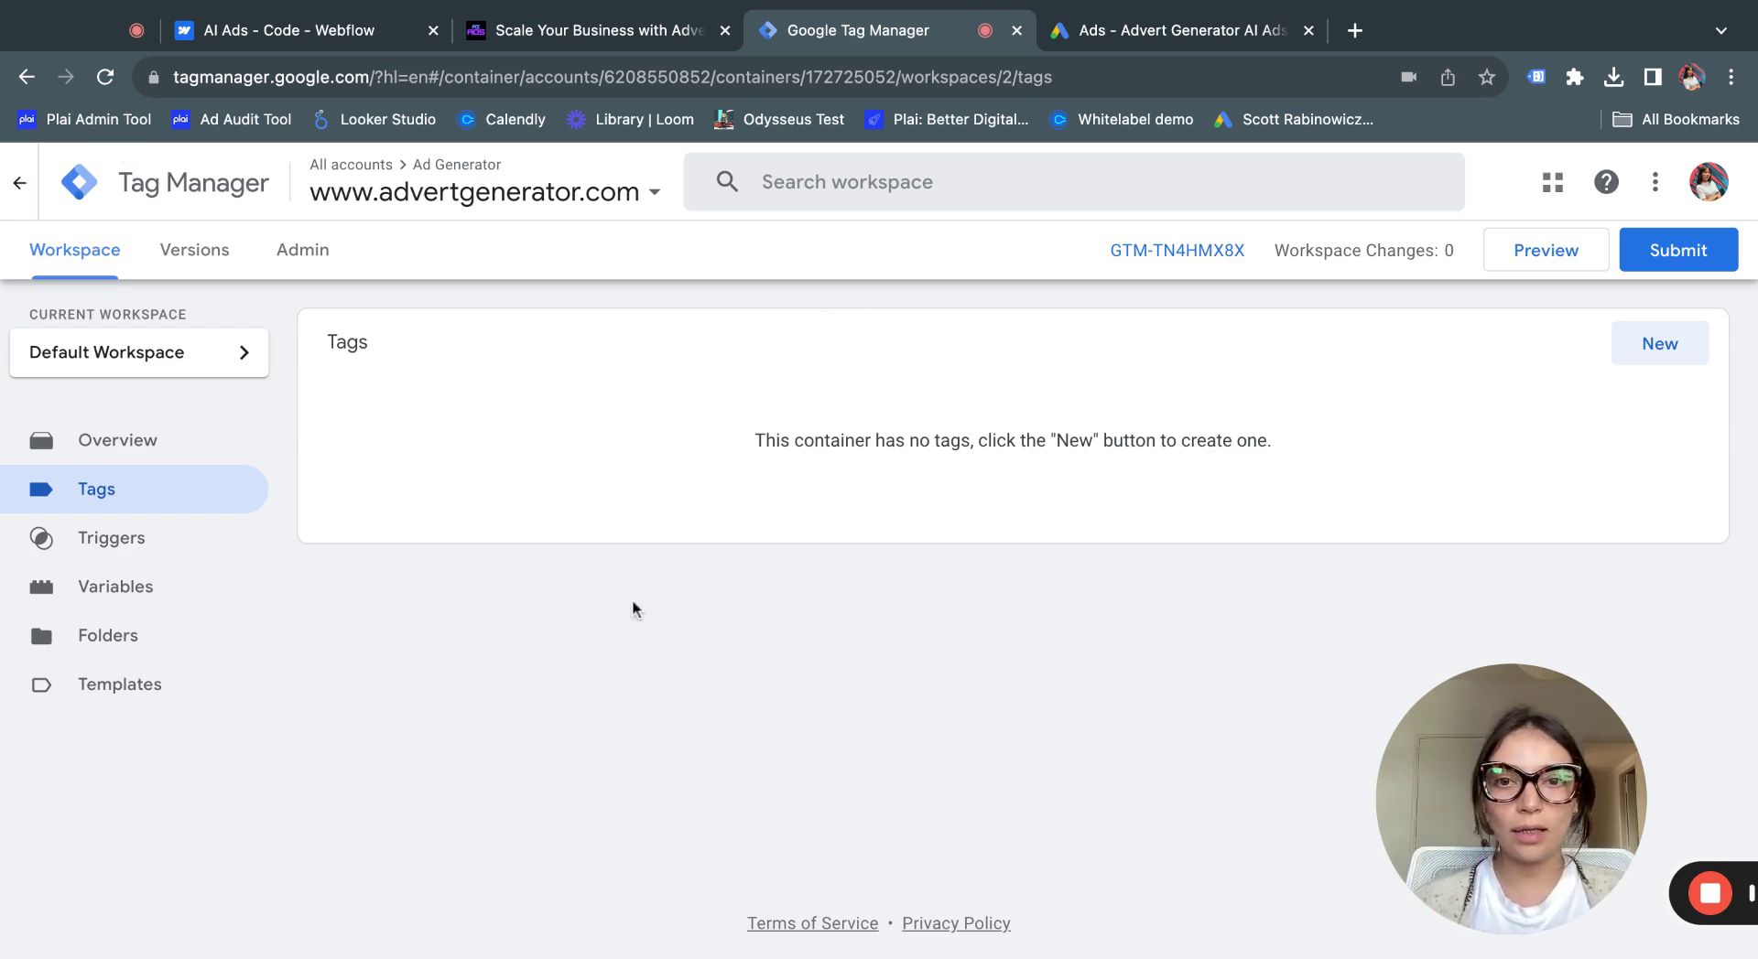
pyautogui.click(1176, 41)
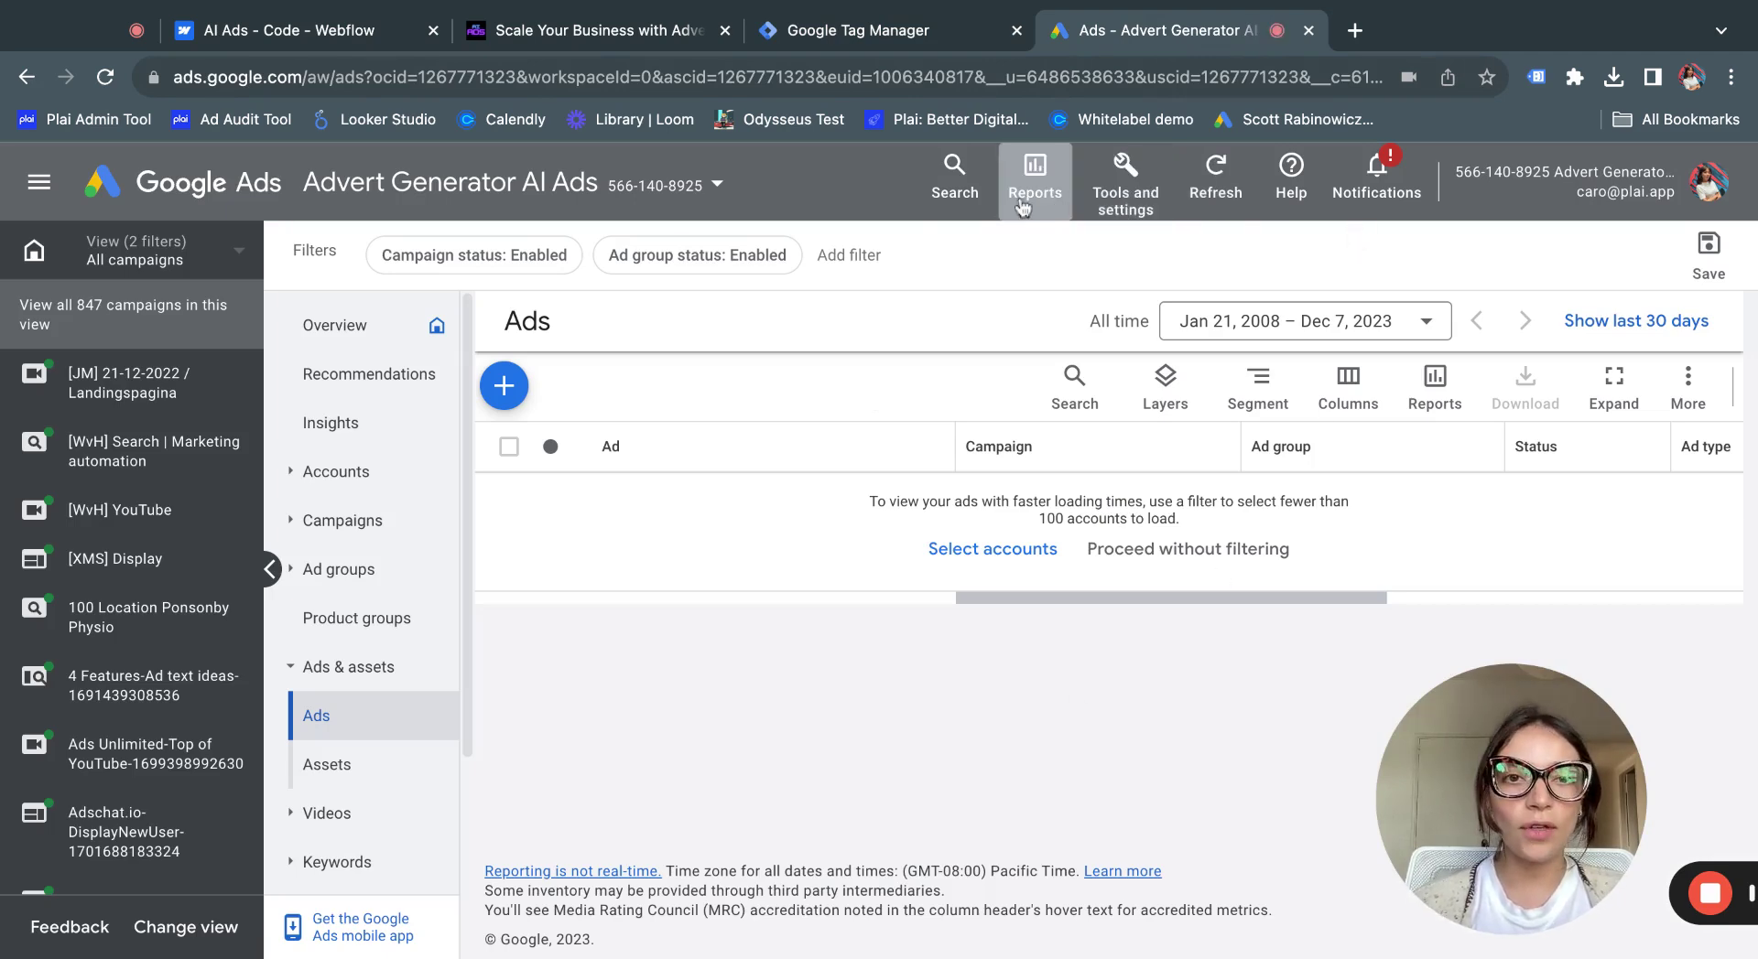
pyautogui.click(1140, 183)
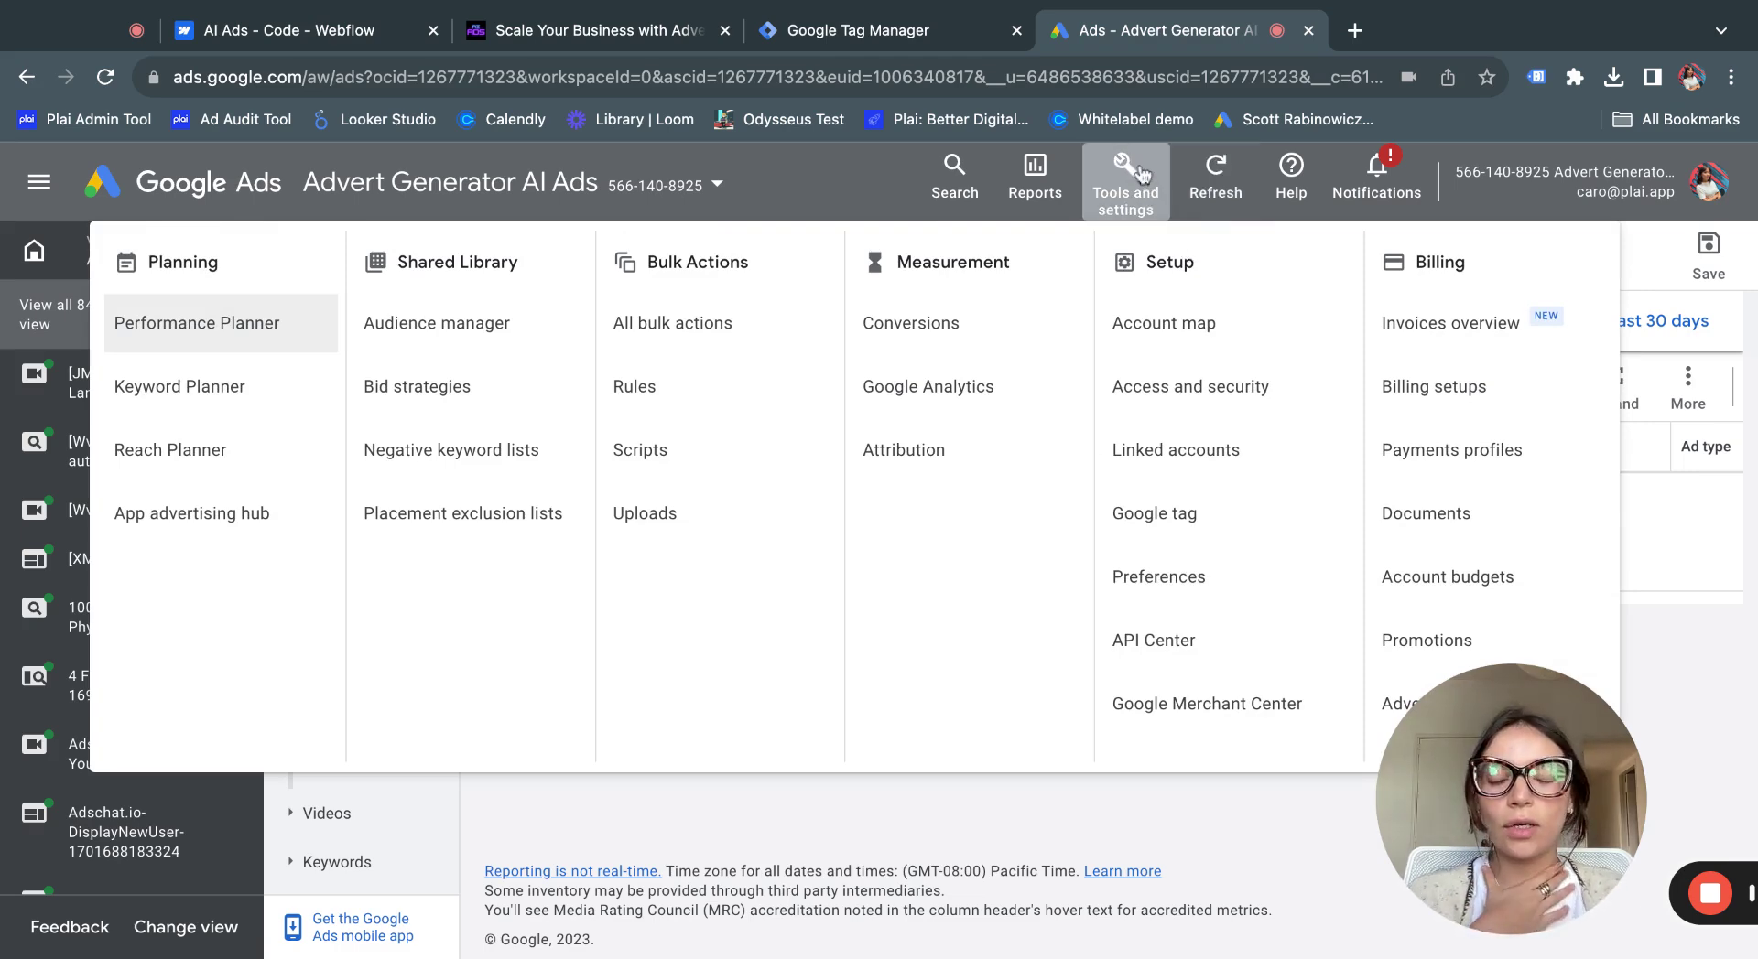
pyautogui.click(978, 331)
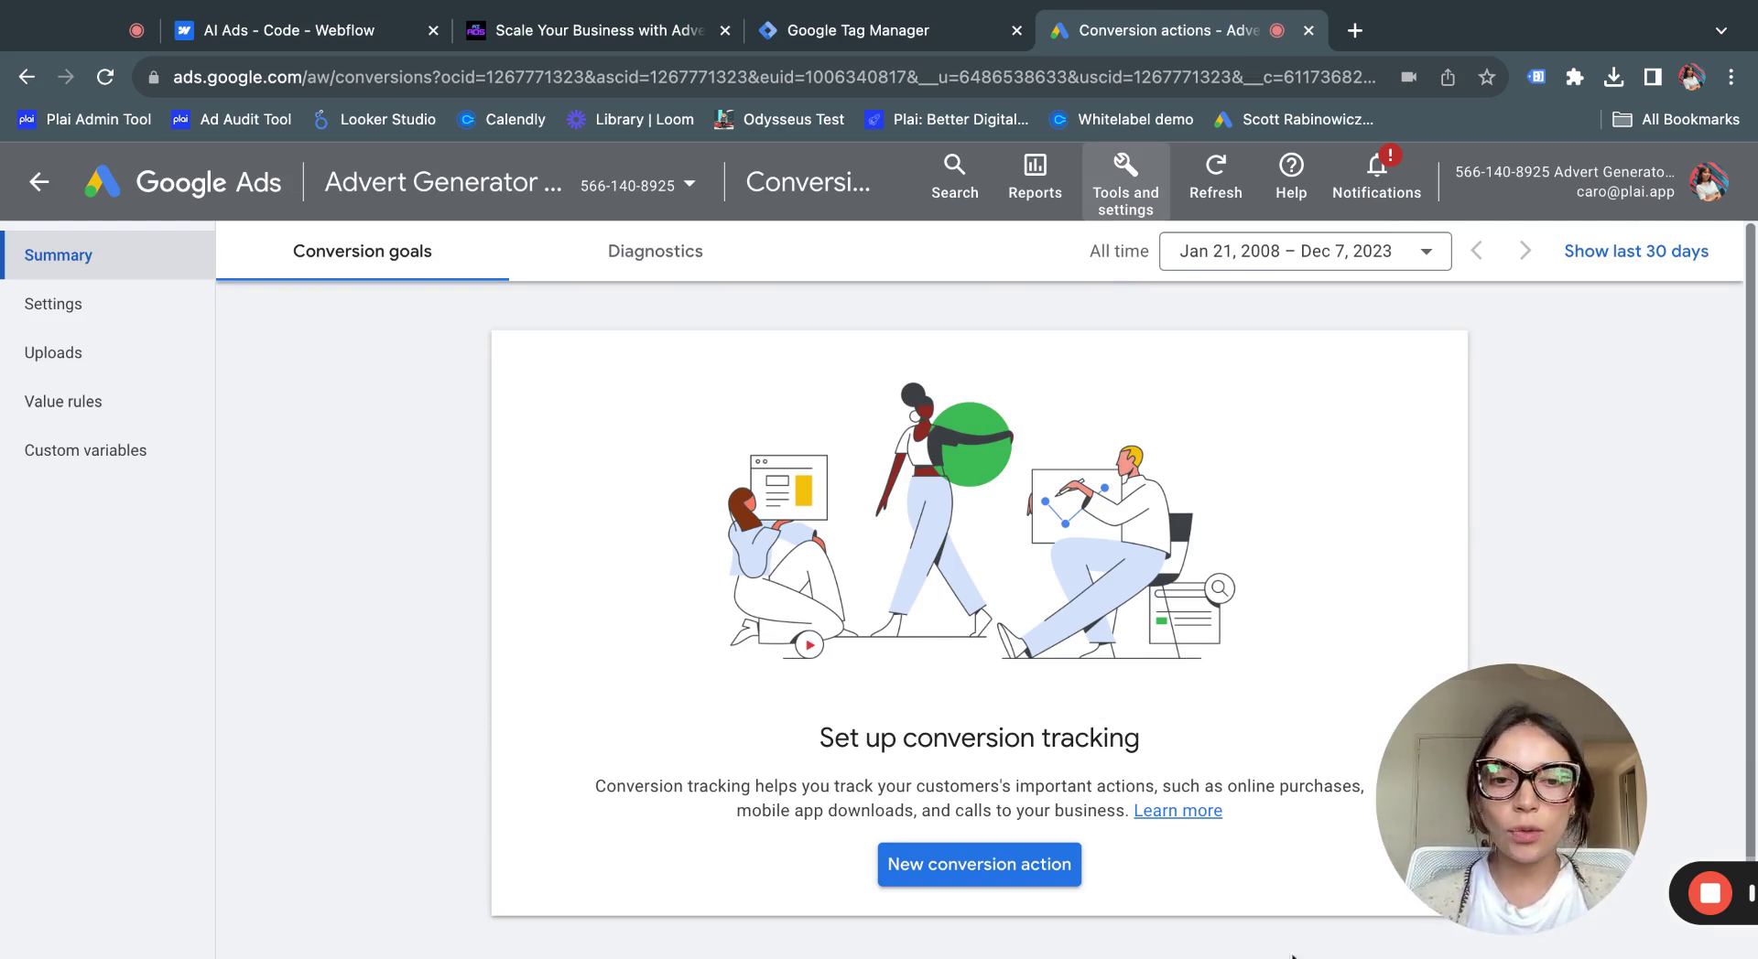
pyautogui.click(977, 884)
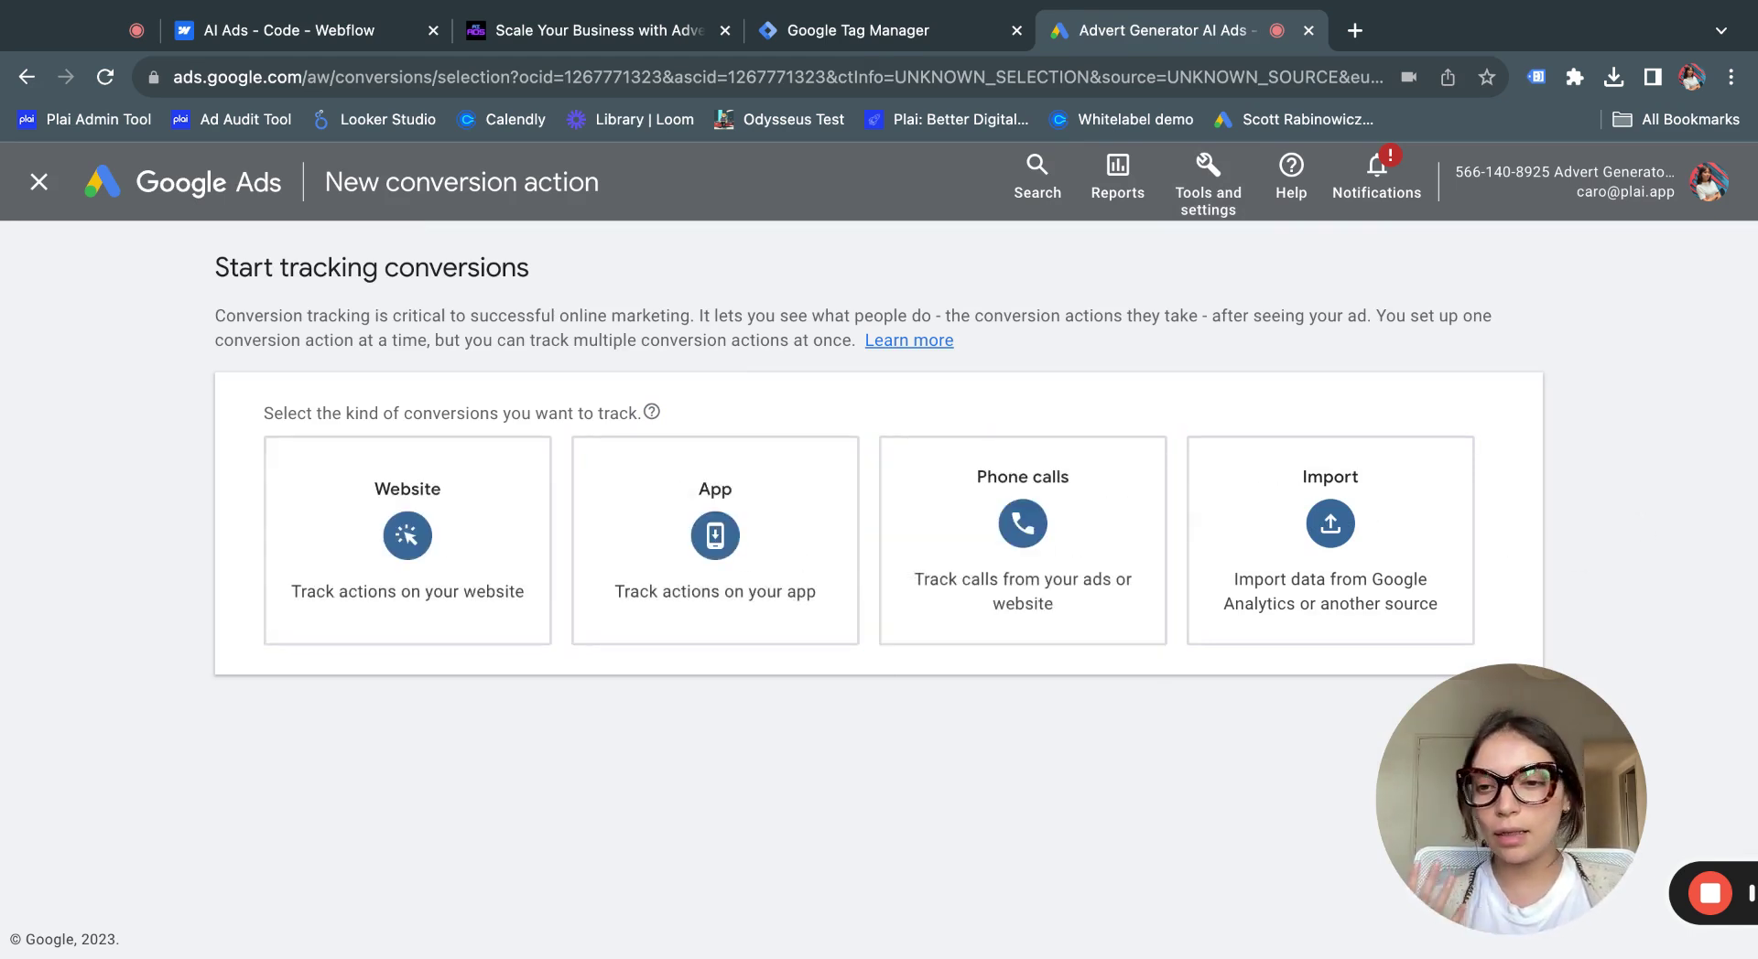
pyautogui.click(437, 521)
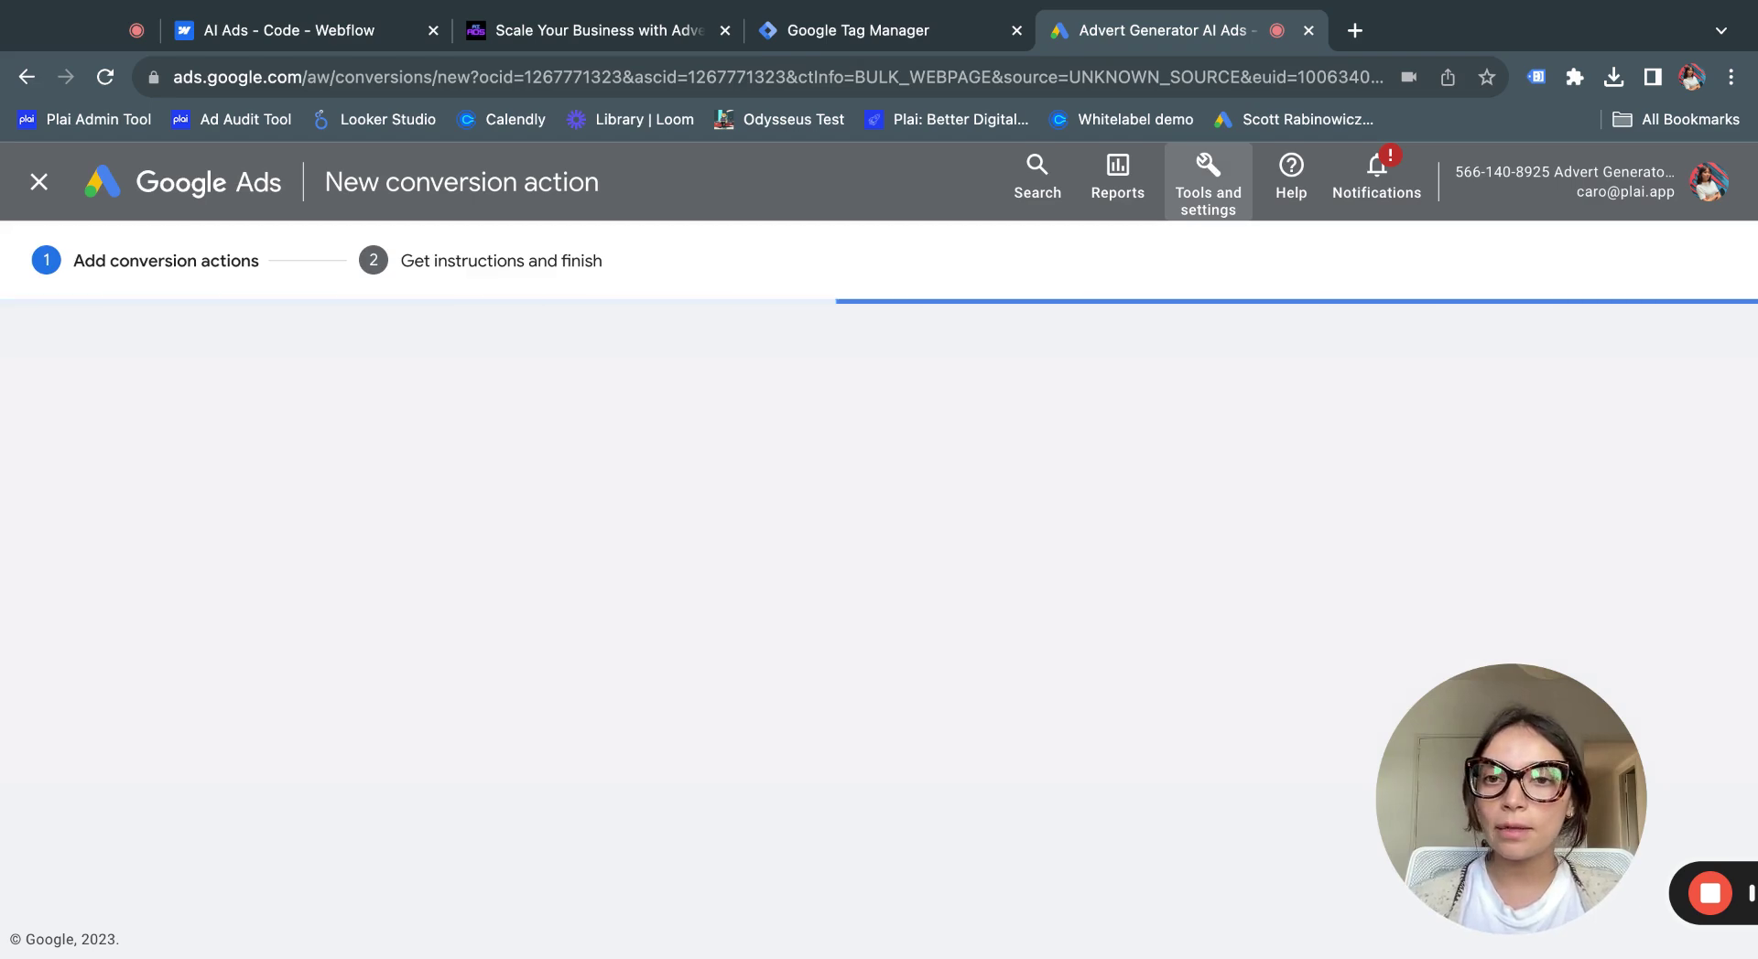
pyautogui.click(412, 541)
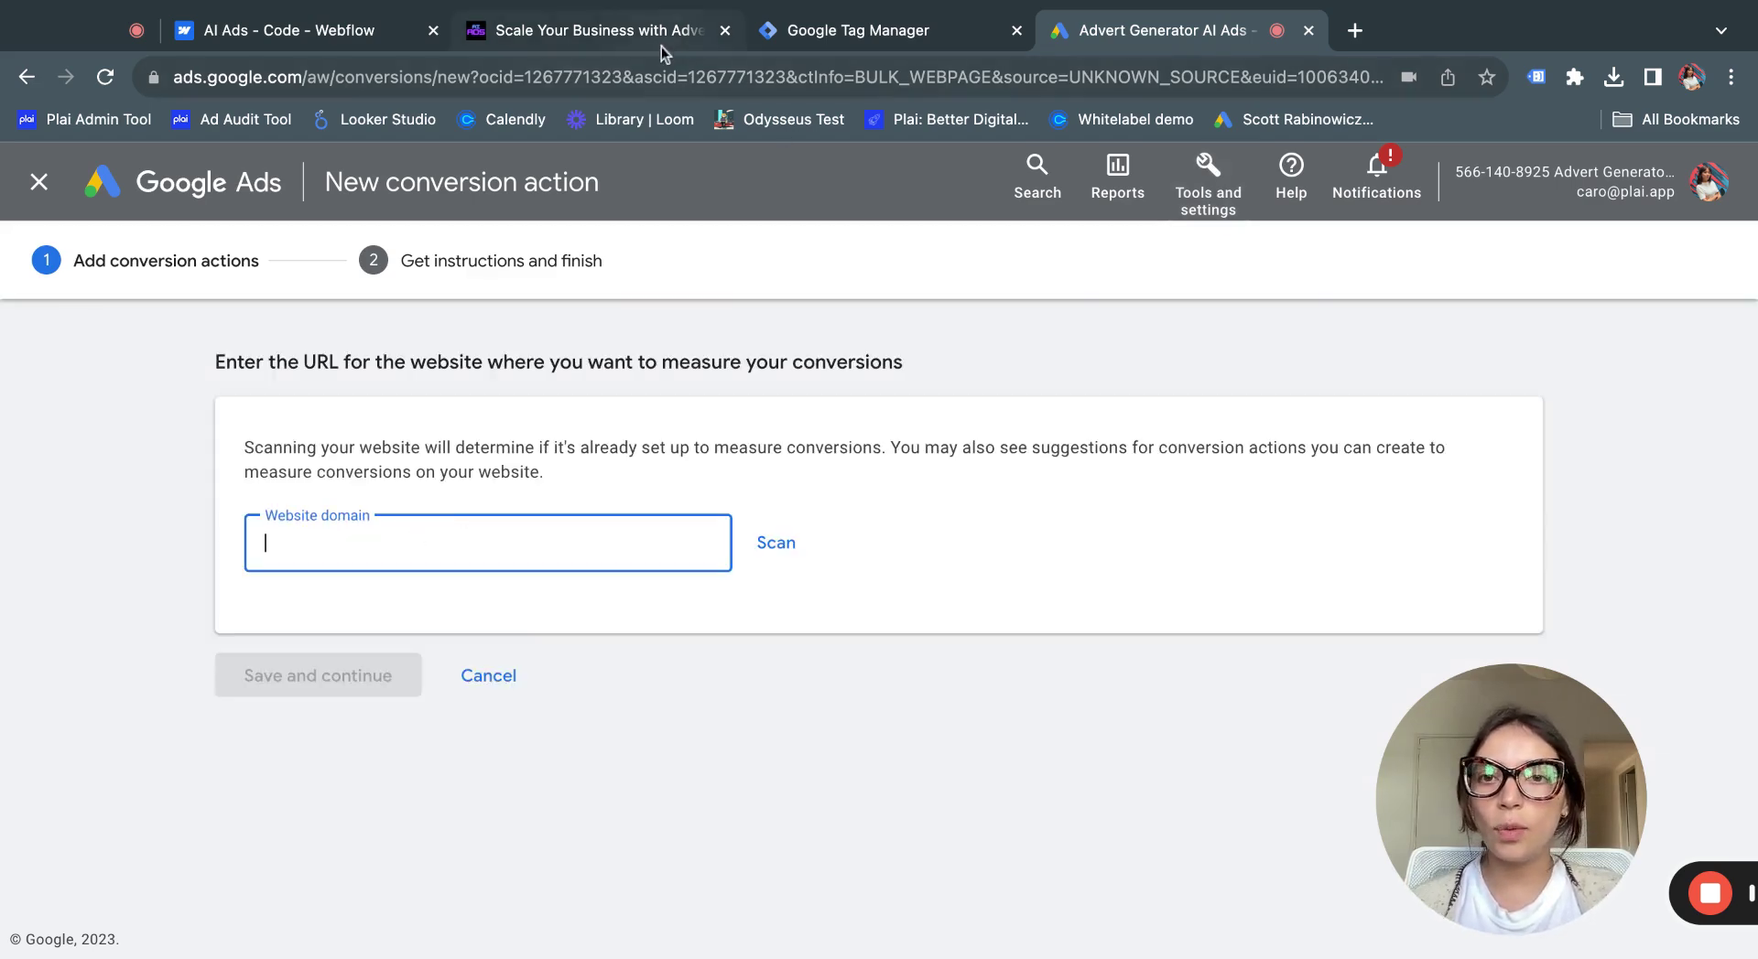
pyautogui.click(661, 46)
pyautogui.click(495, 75)
pyautogui.hotkey('ctrl', 'c')
pyautogui.click(1245, 35)
pyautogui.hotkey('ctrl', 'v')
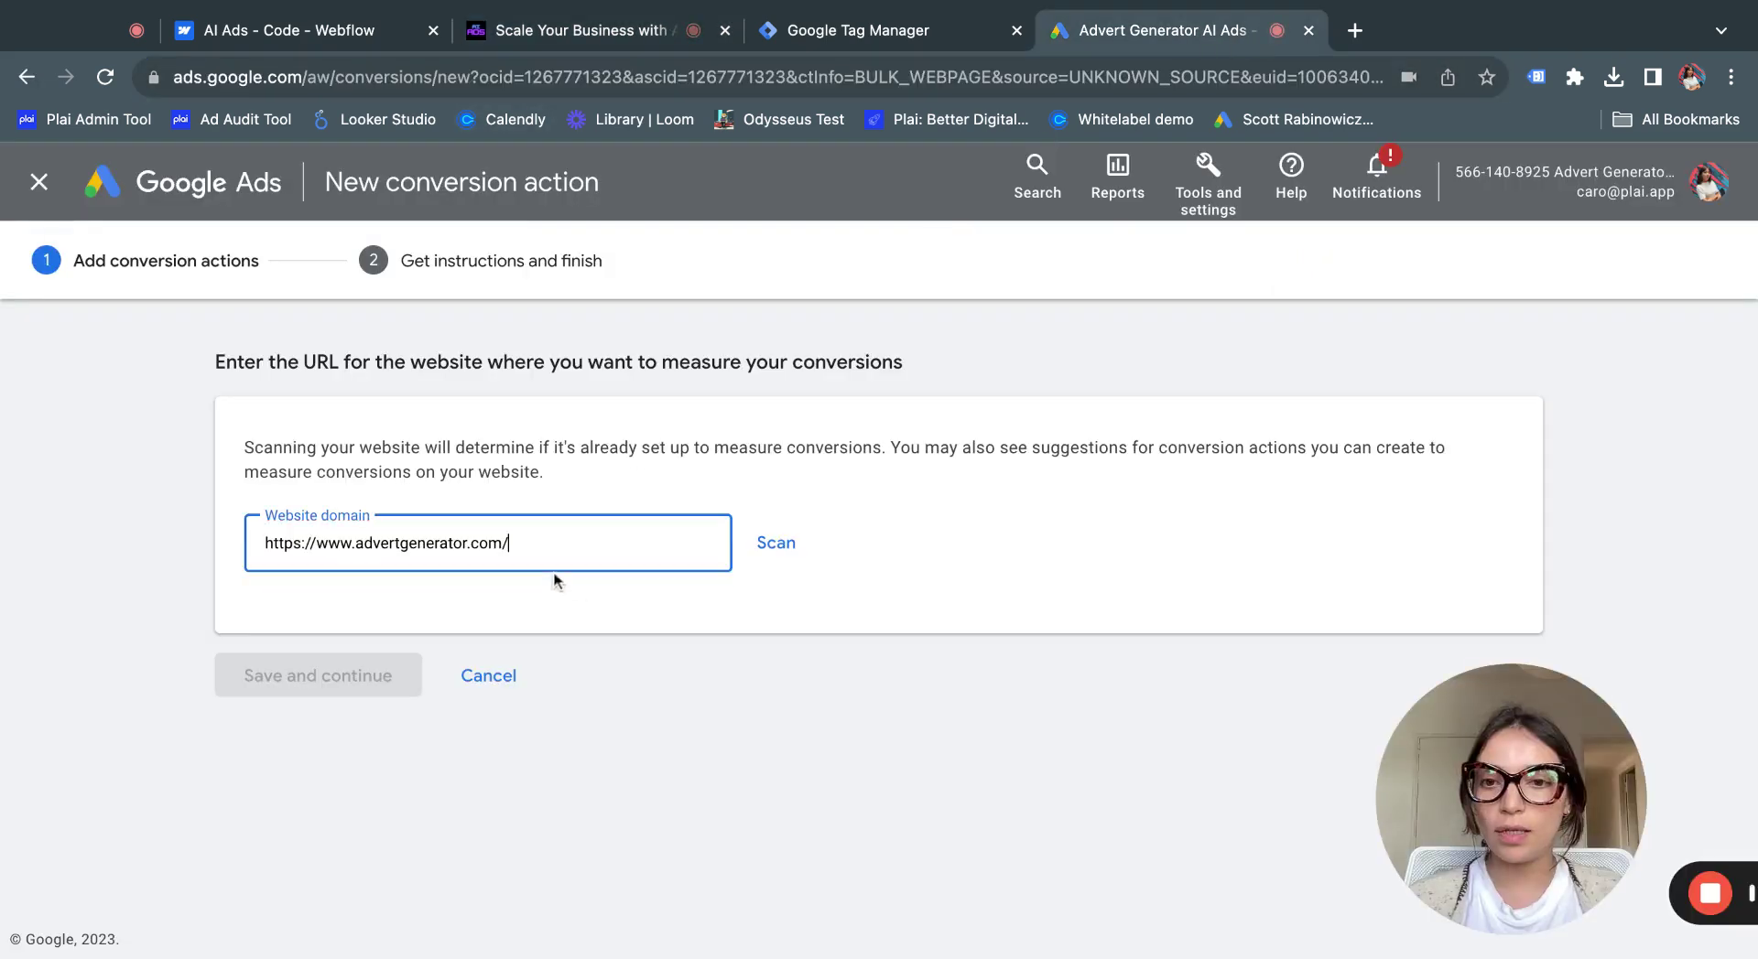
pyautogui.click(777, 545)
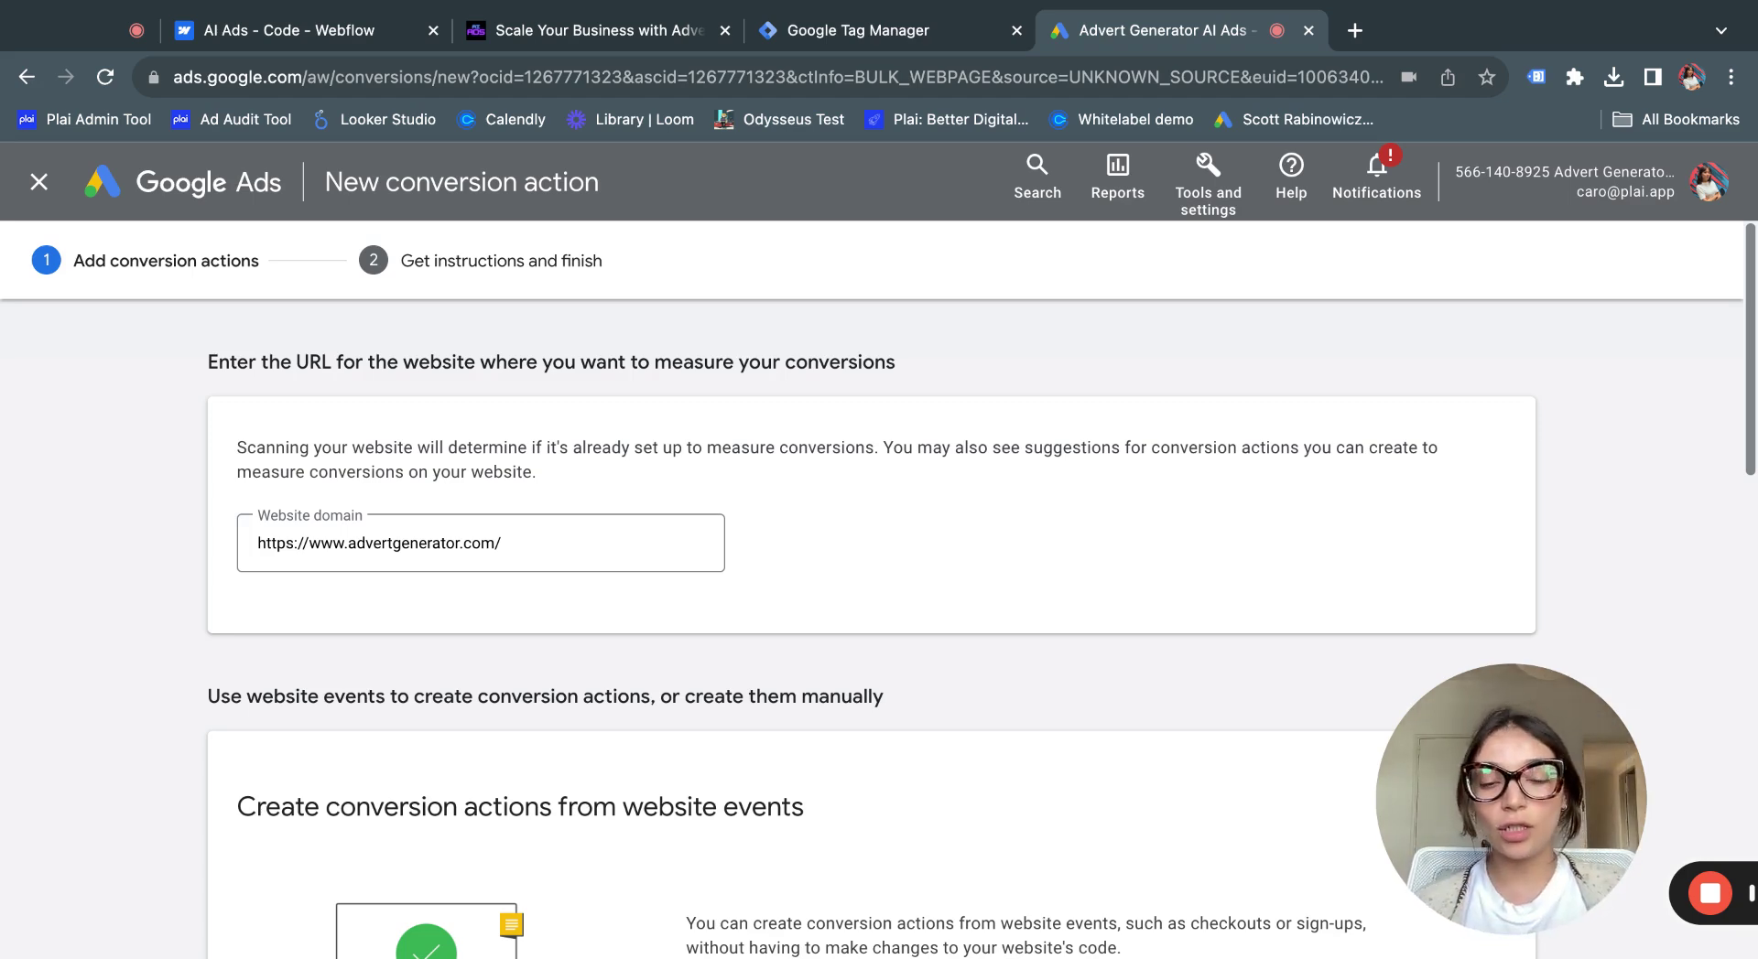
# Review the options for creating conversion actions from website events or manually using code
pyautogui.scroll(-4, 711, 514)
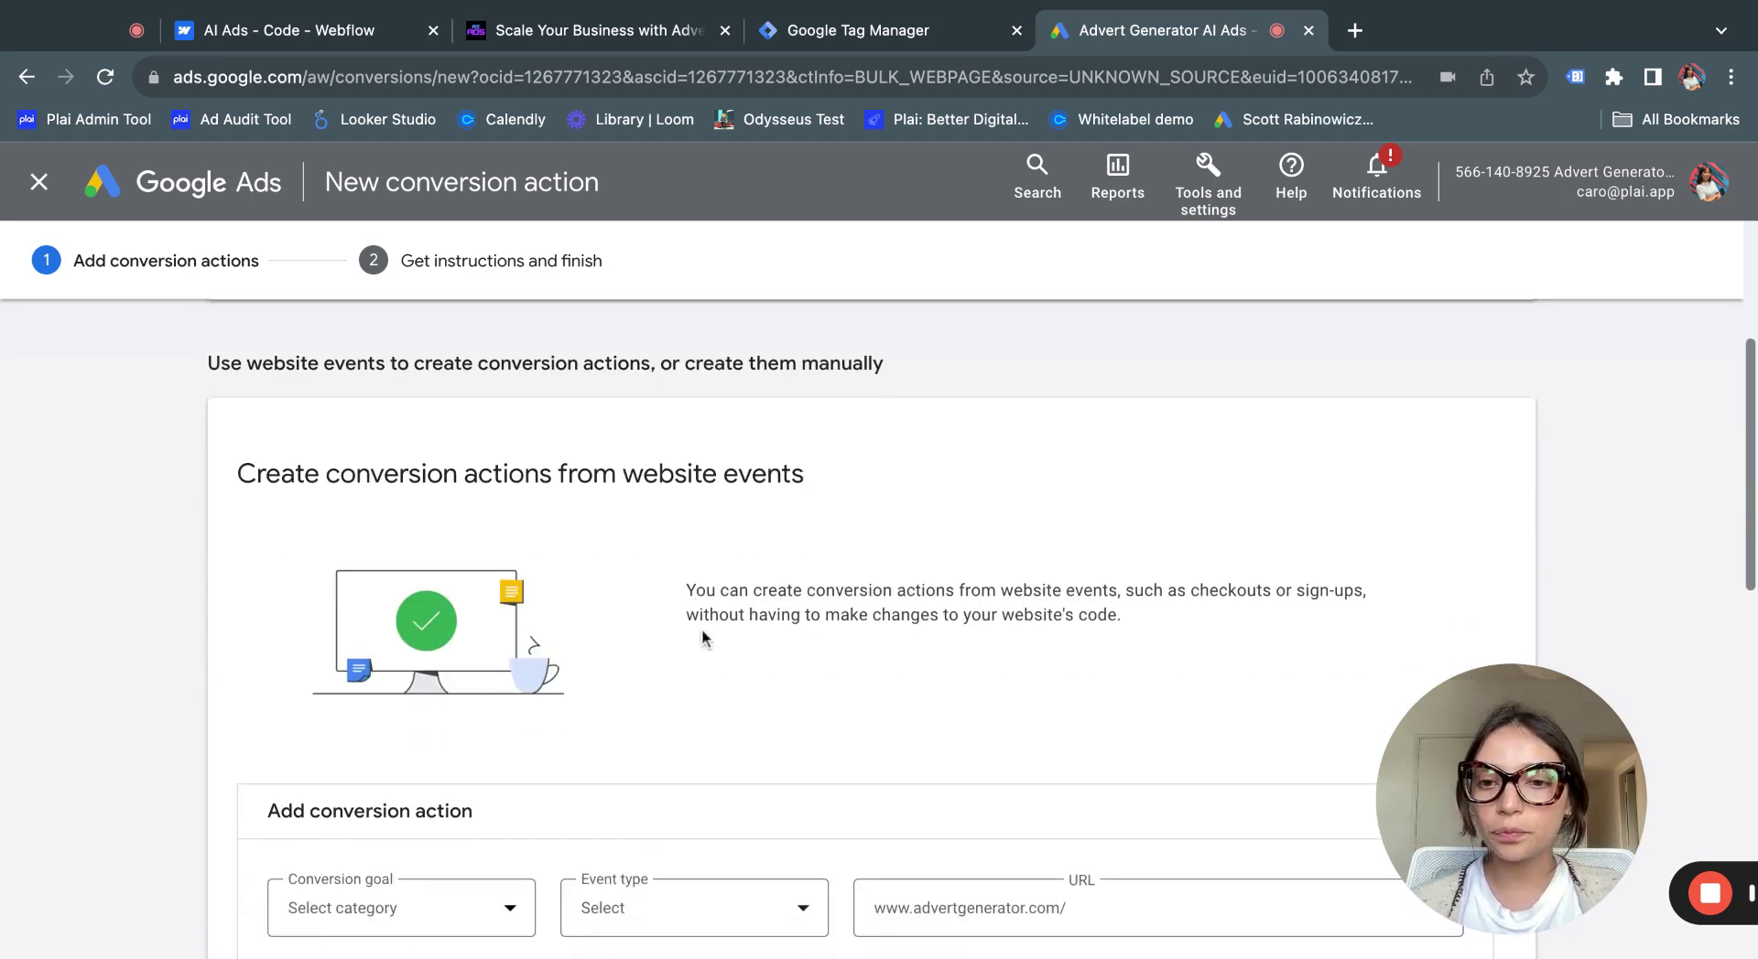
pyautogui.scroll(-2, 595, 599)
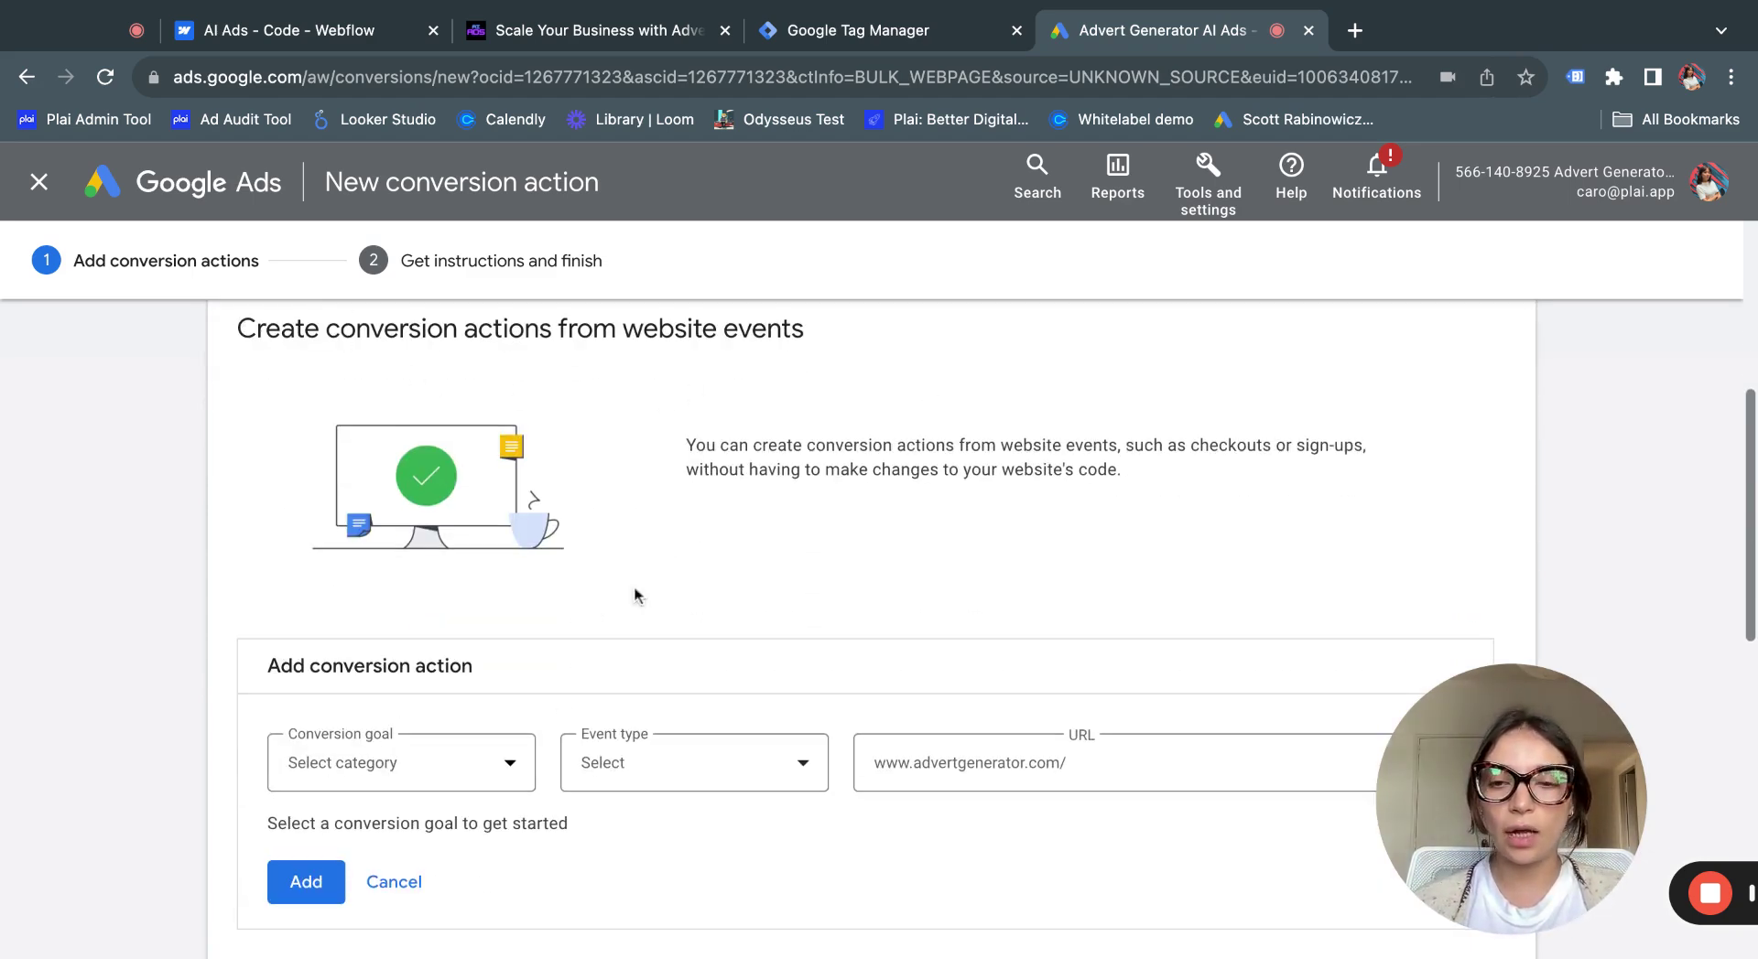
pyautogui.scroll(-2, 555, 689)
pyautogui.scroll(2, 596, 676)
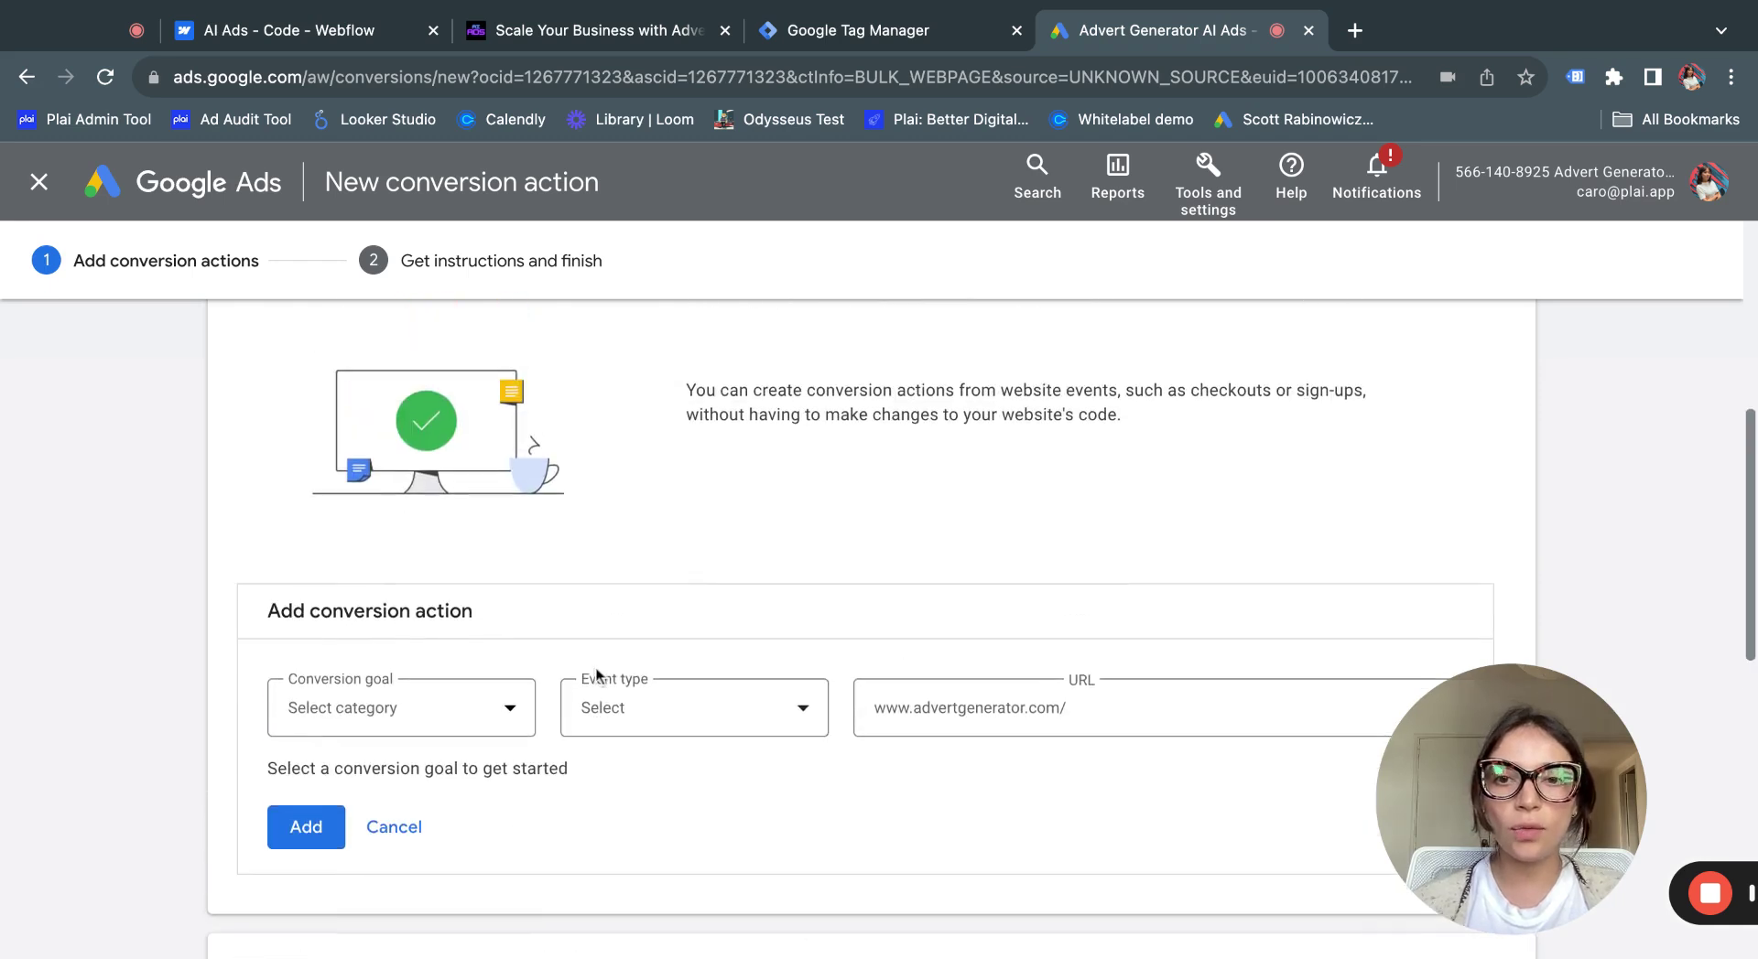
pyautogui.scroll(1, 597, 675)
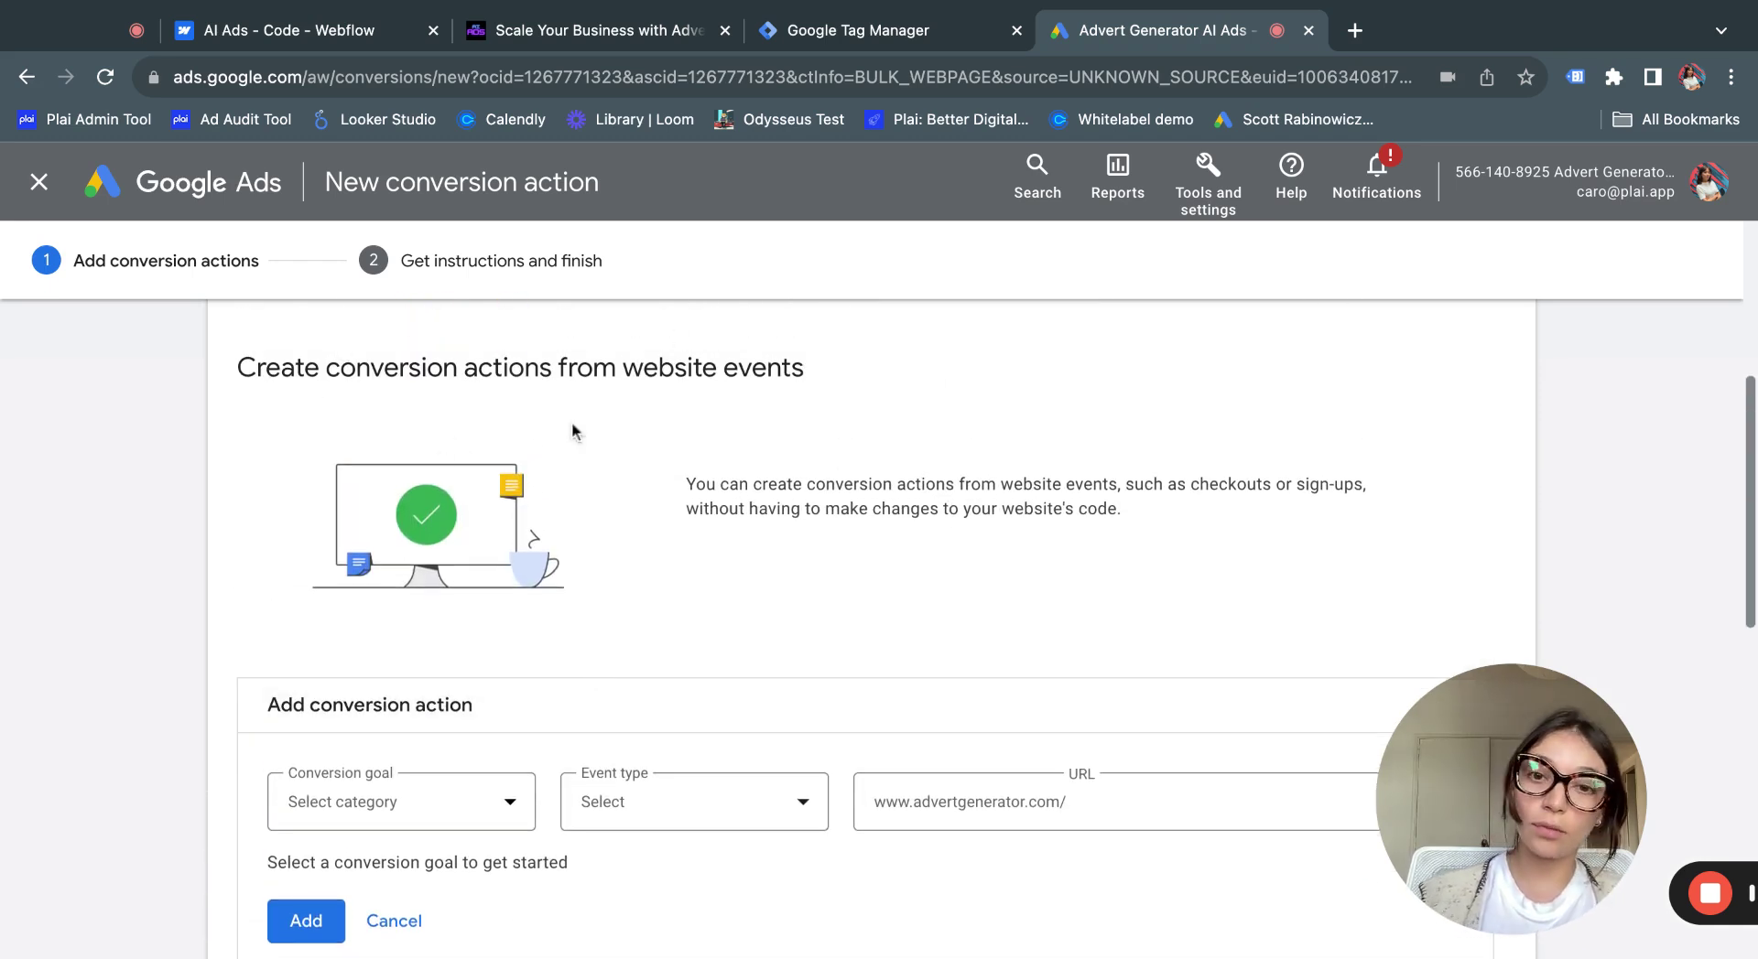
pyautogui.tripleClick(246, 366)
pyautogui.scroll(-1, 773, 513)
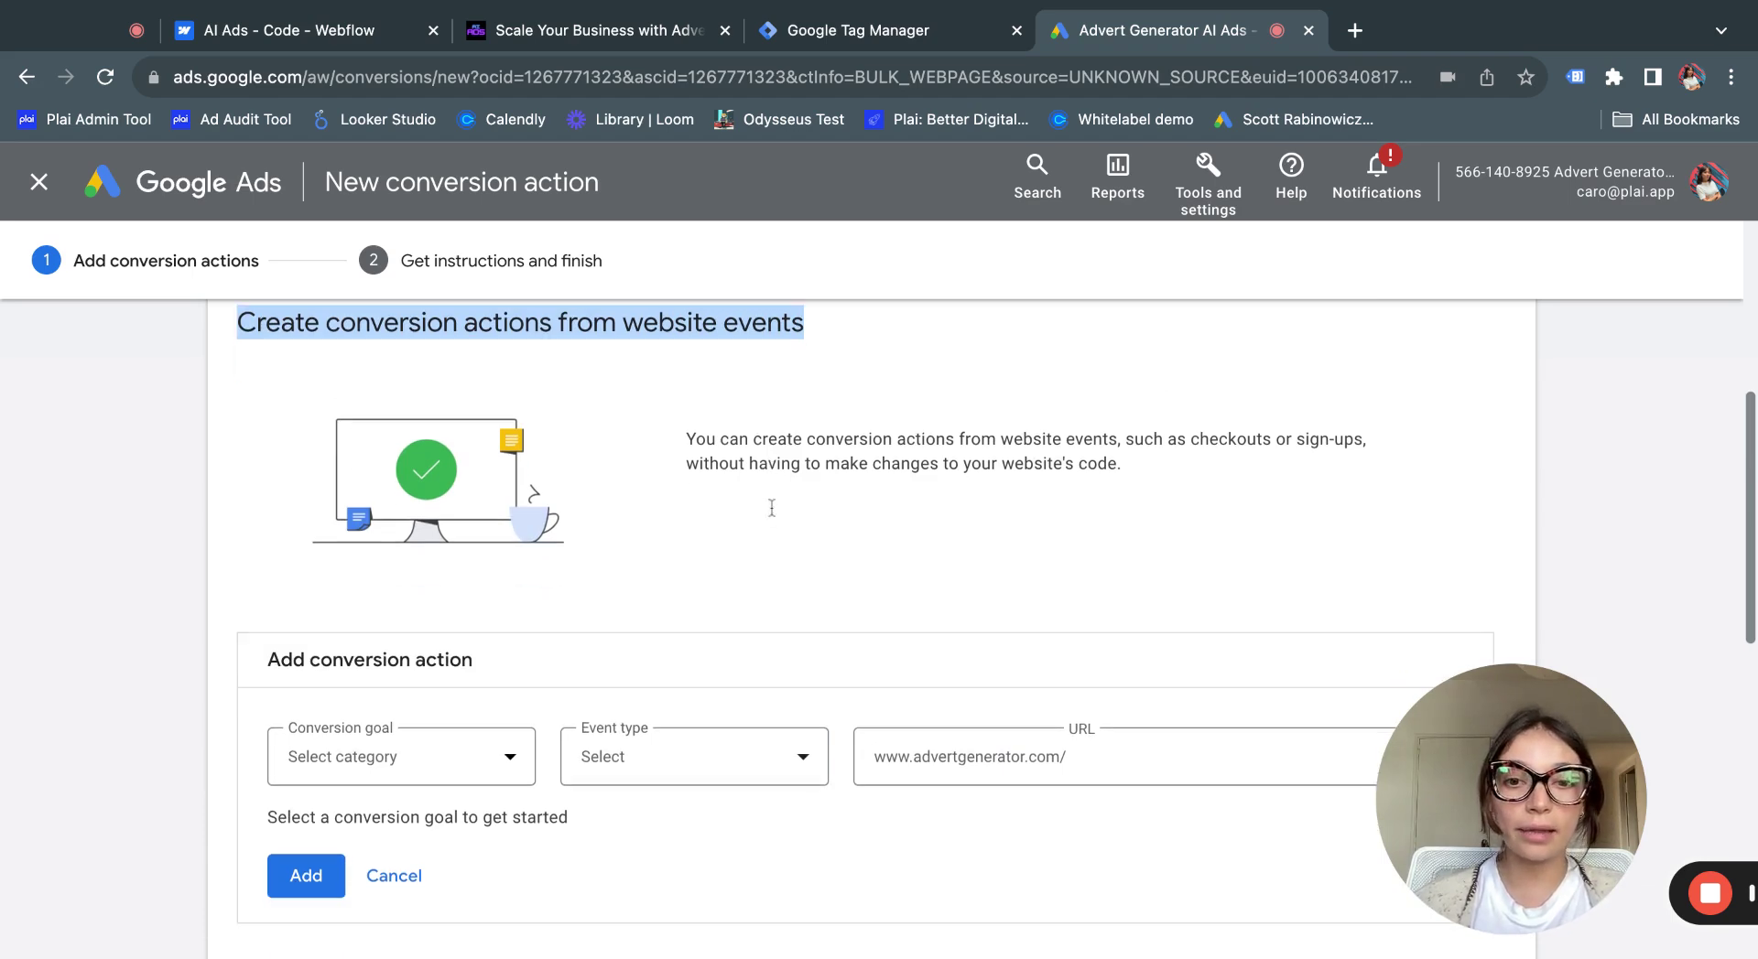
pyautogui.scroll(-5, 752, 664)
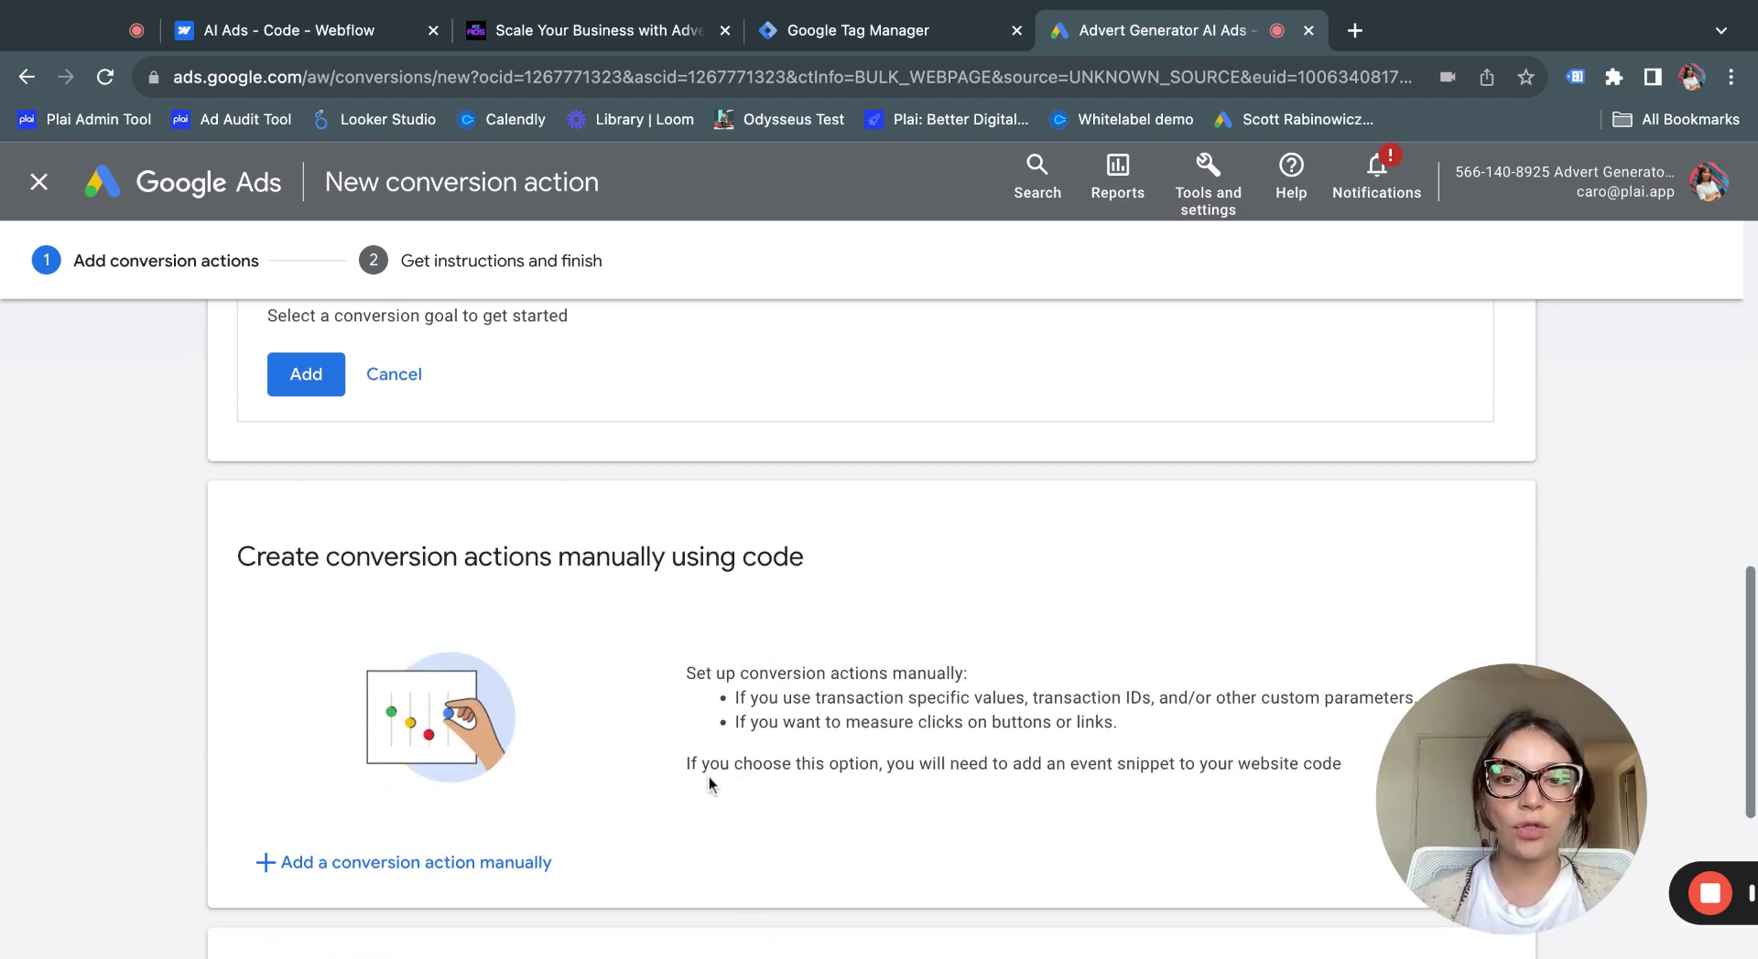
pyautogui.scroll(-1, 711, 769)
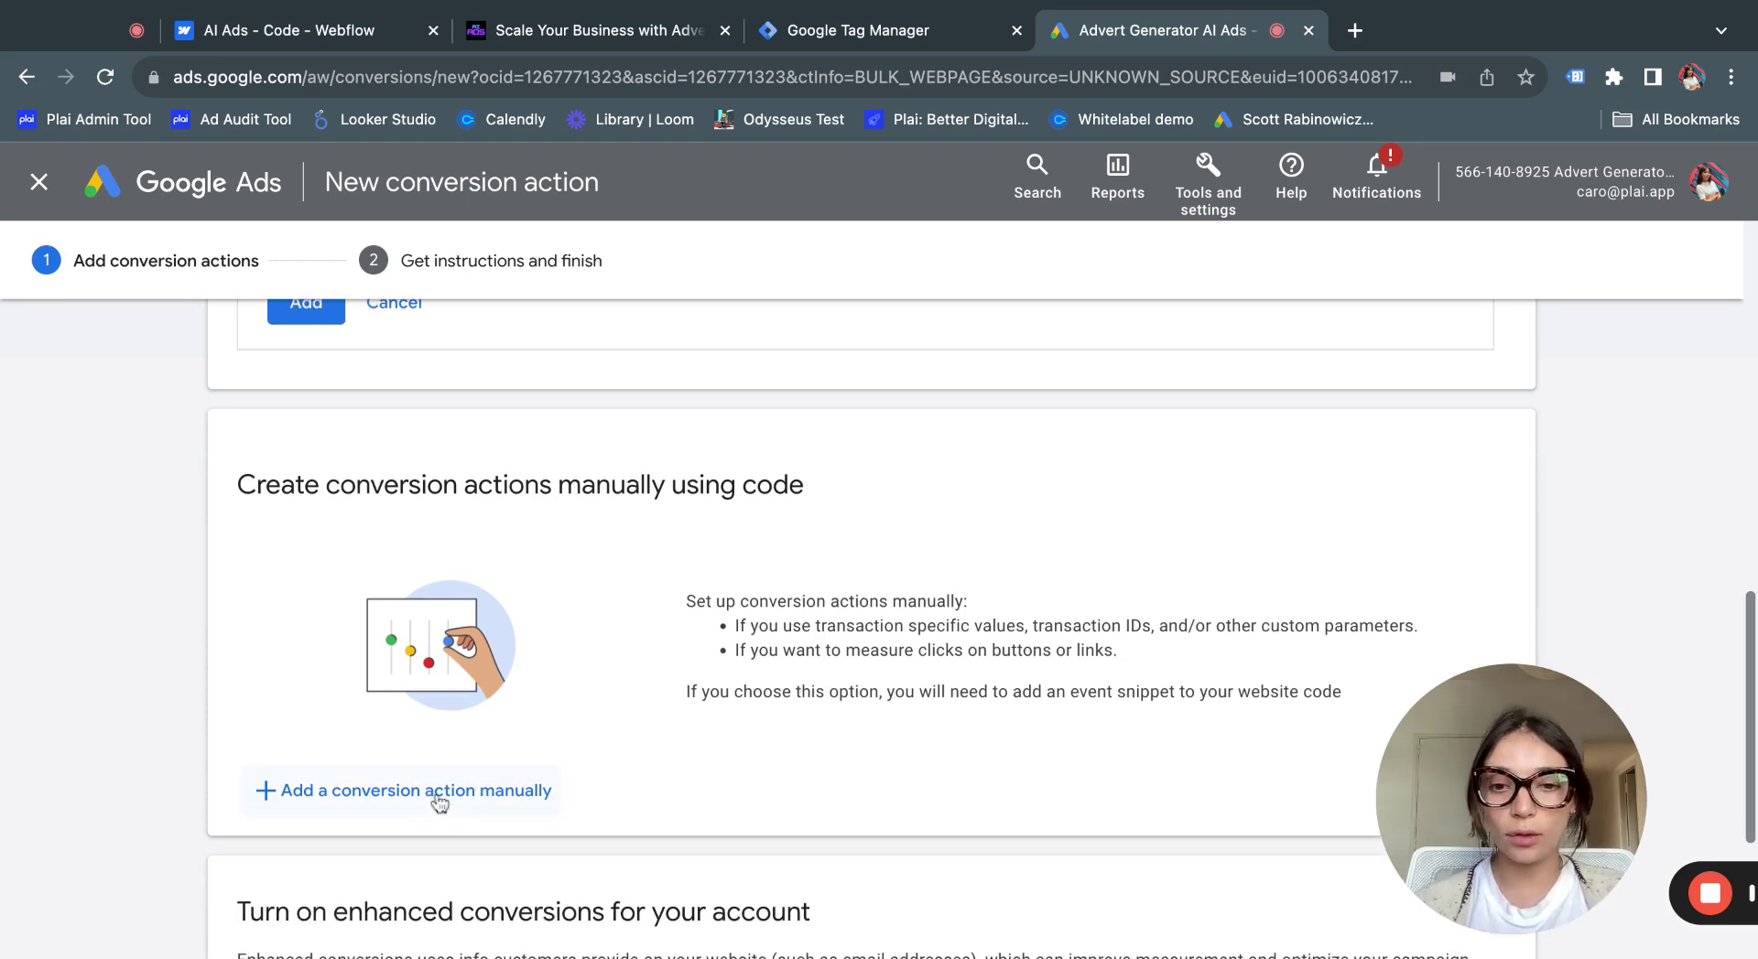
pyautogui.scroll(-1, 673, 731)
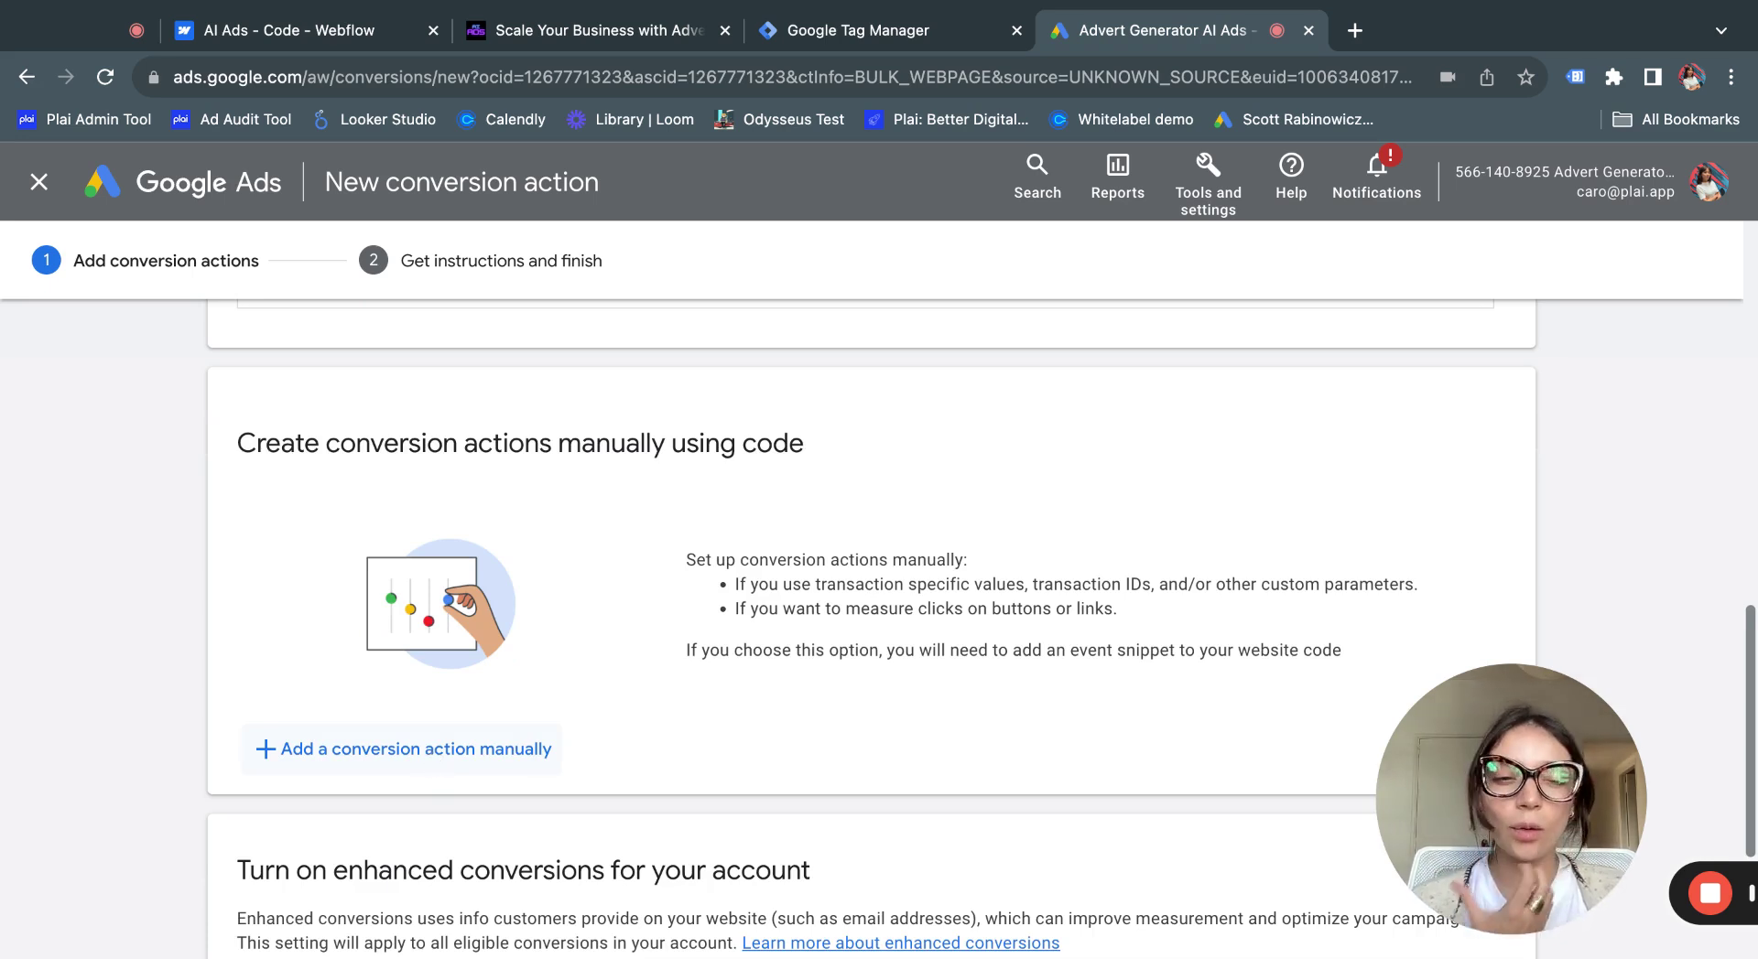
# Add a conversion action manually with the goal category Submit lead form and the conversion name "Lead form example"
pyautogui.click(416, 749)
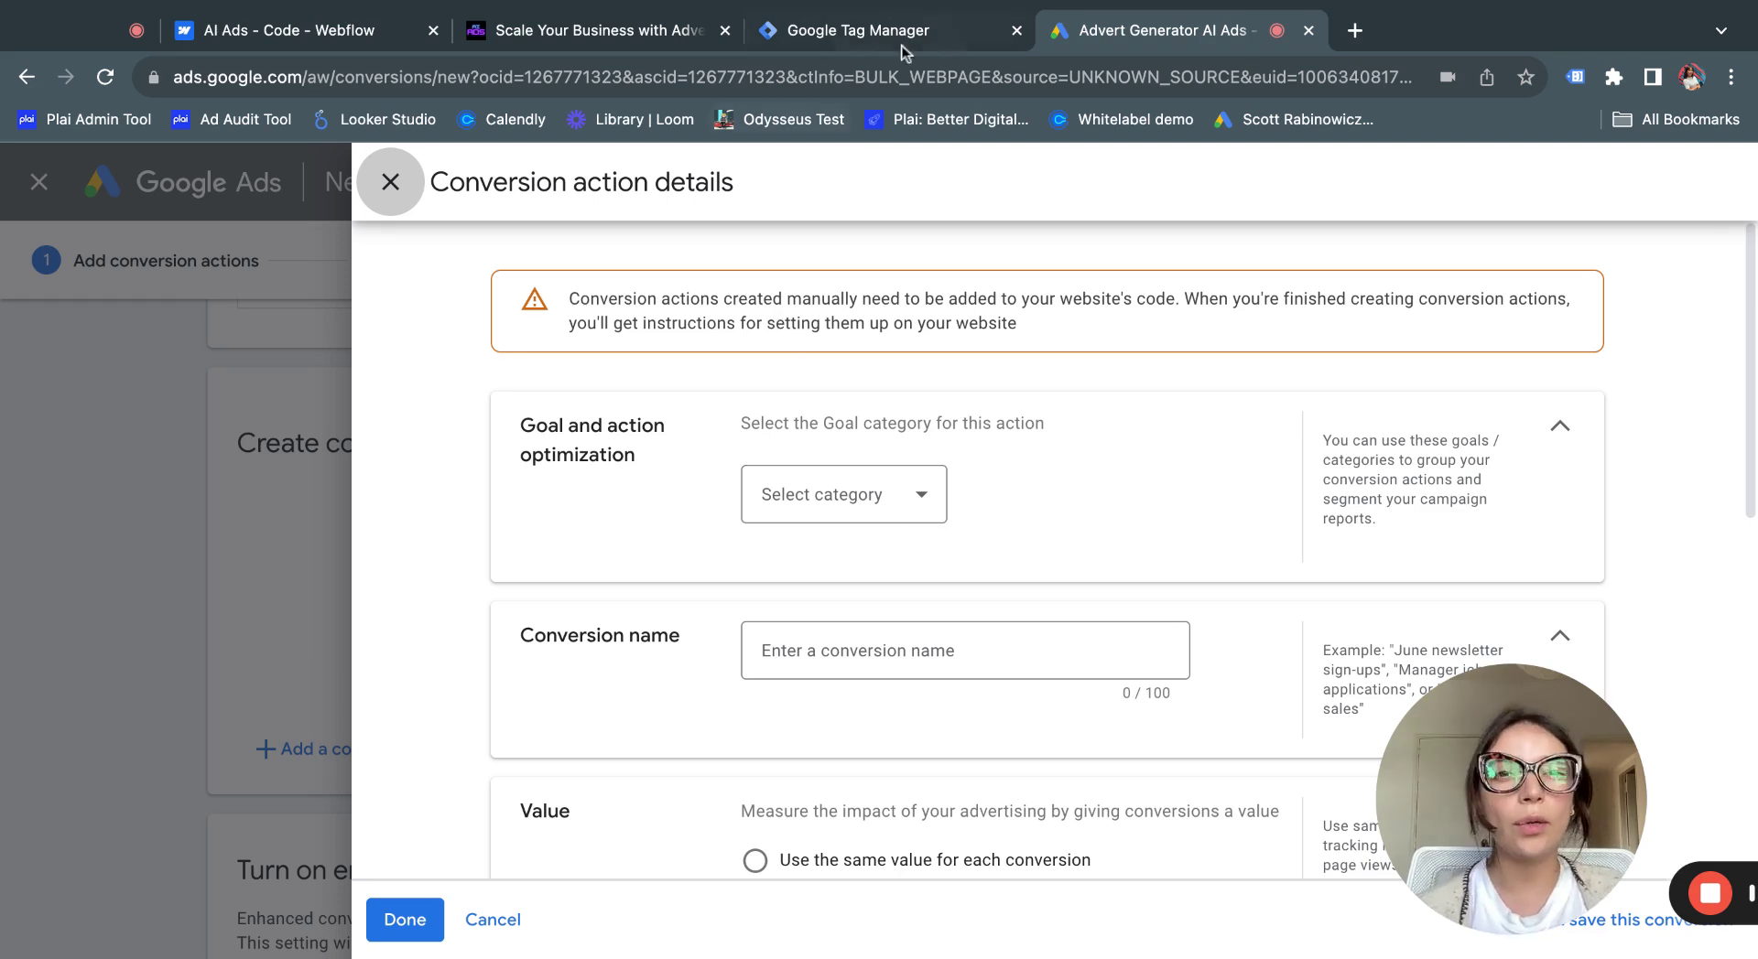
pyautogui.click(894, 514)
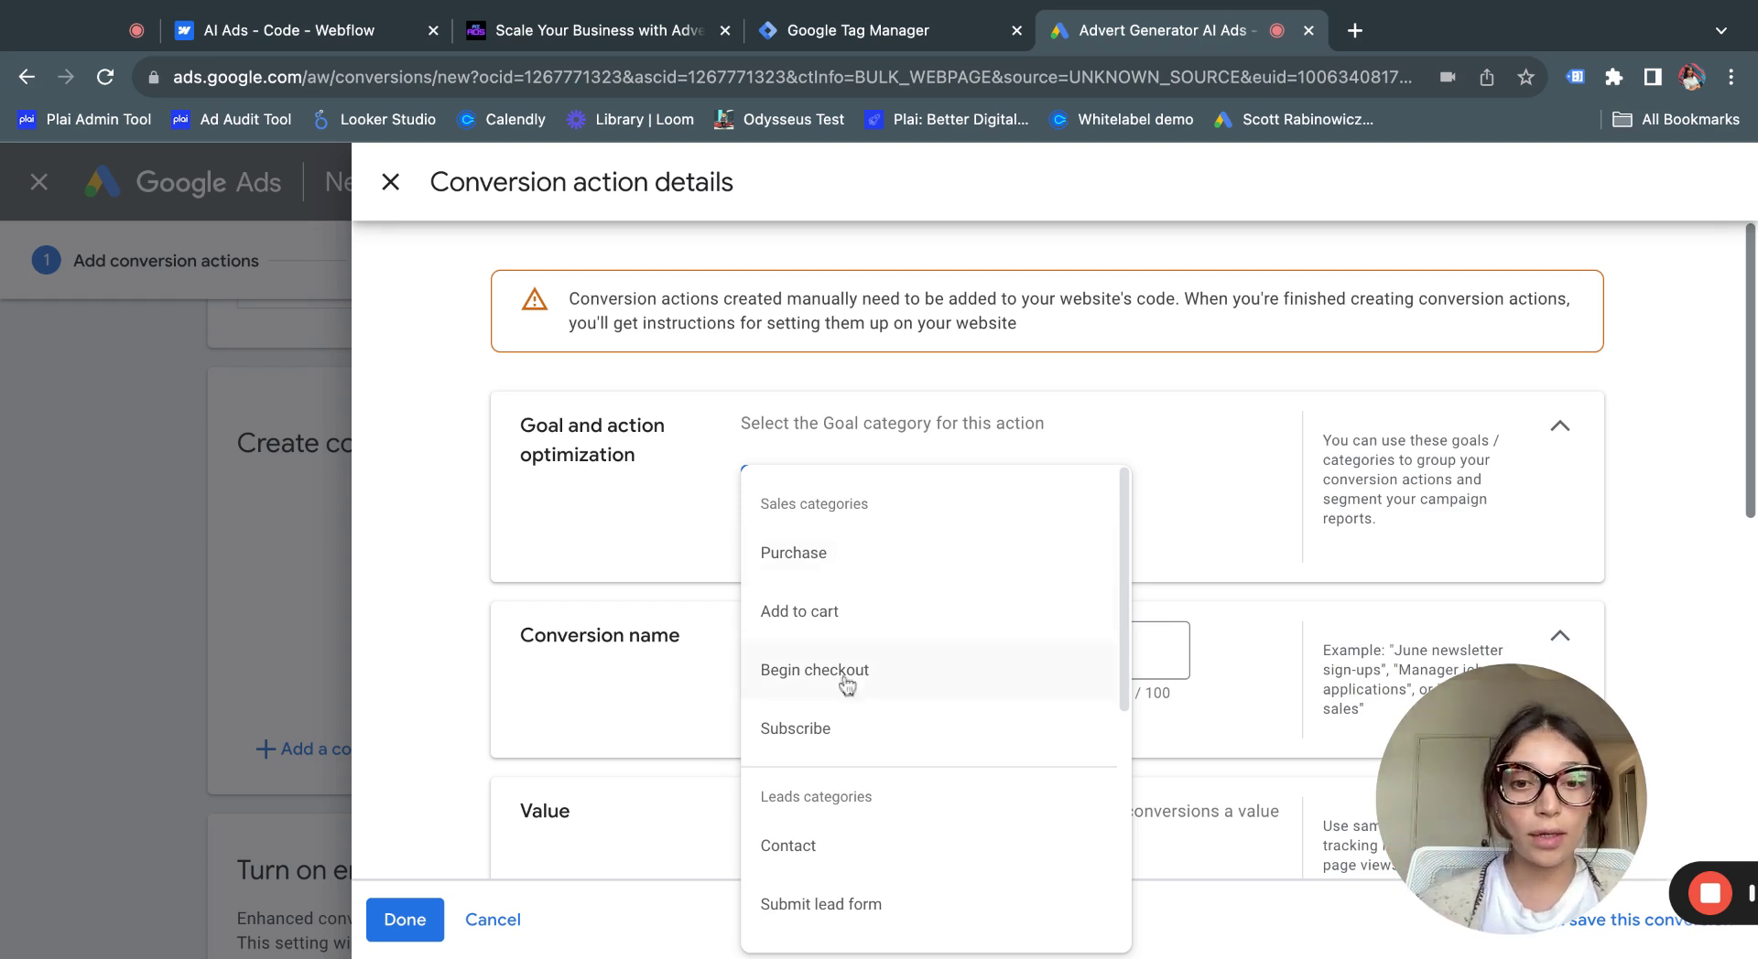
pyautogui.click(894, 910)
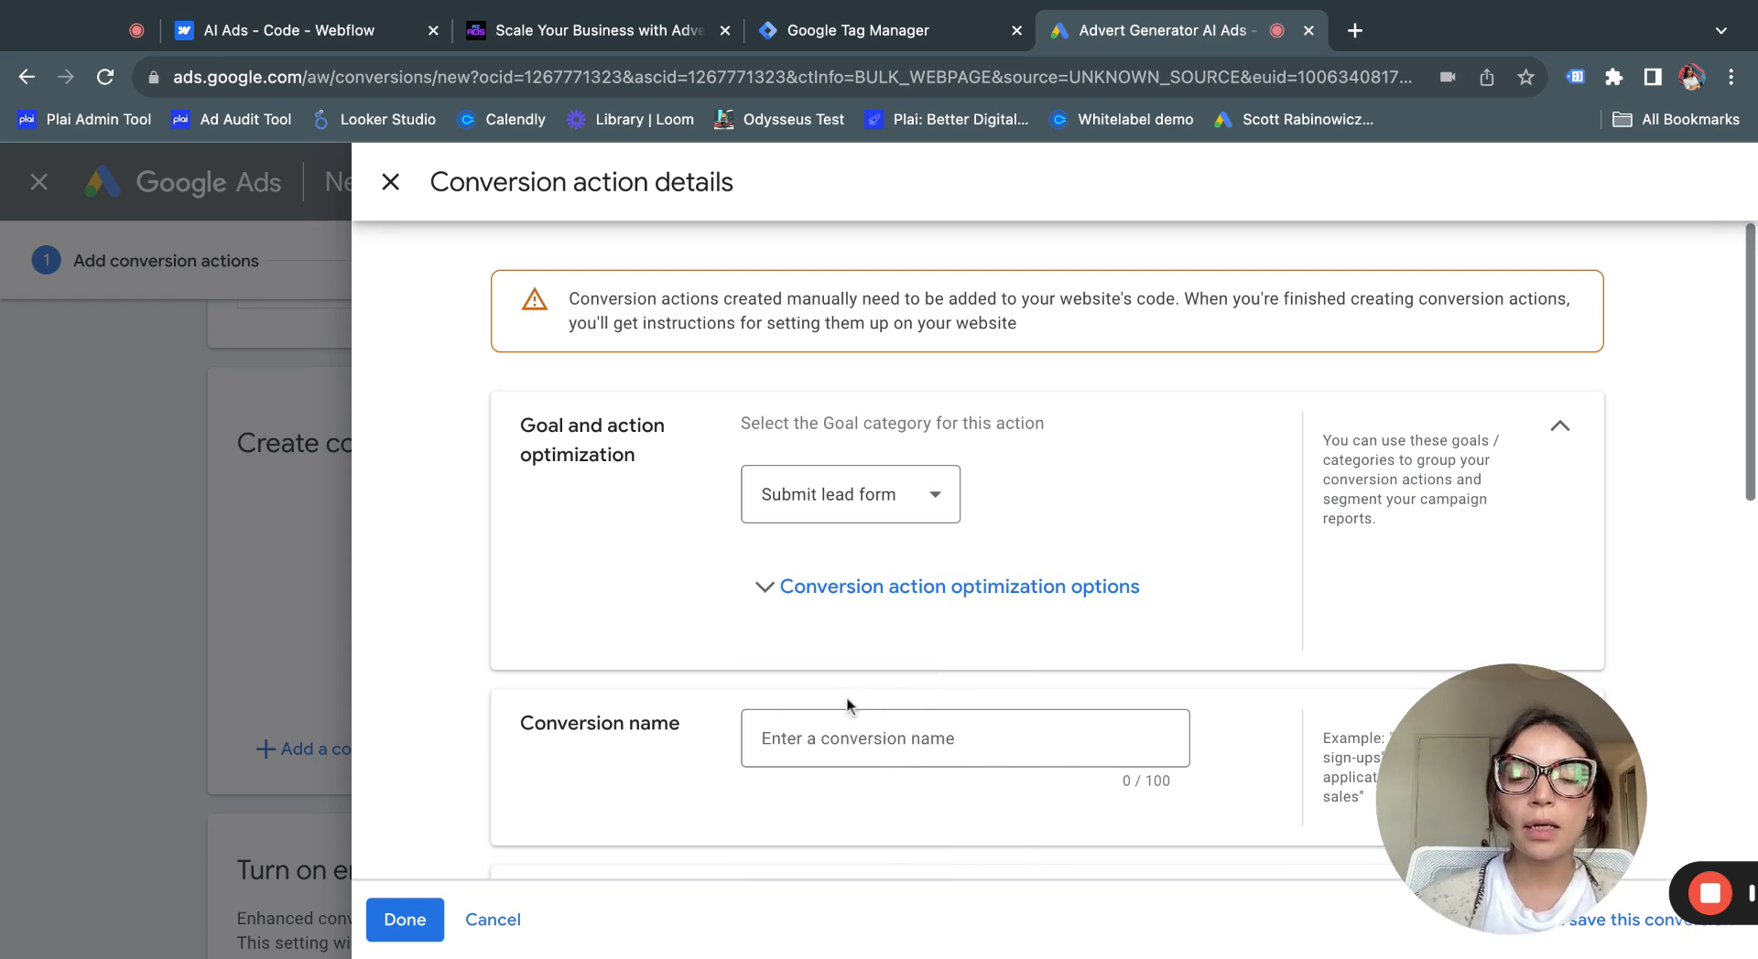
pyautogui.scroll(-2, 815, 668)
pyautogui.click(829, 623)
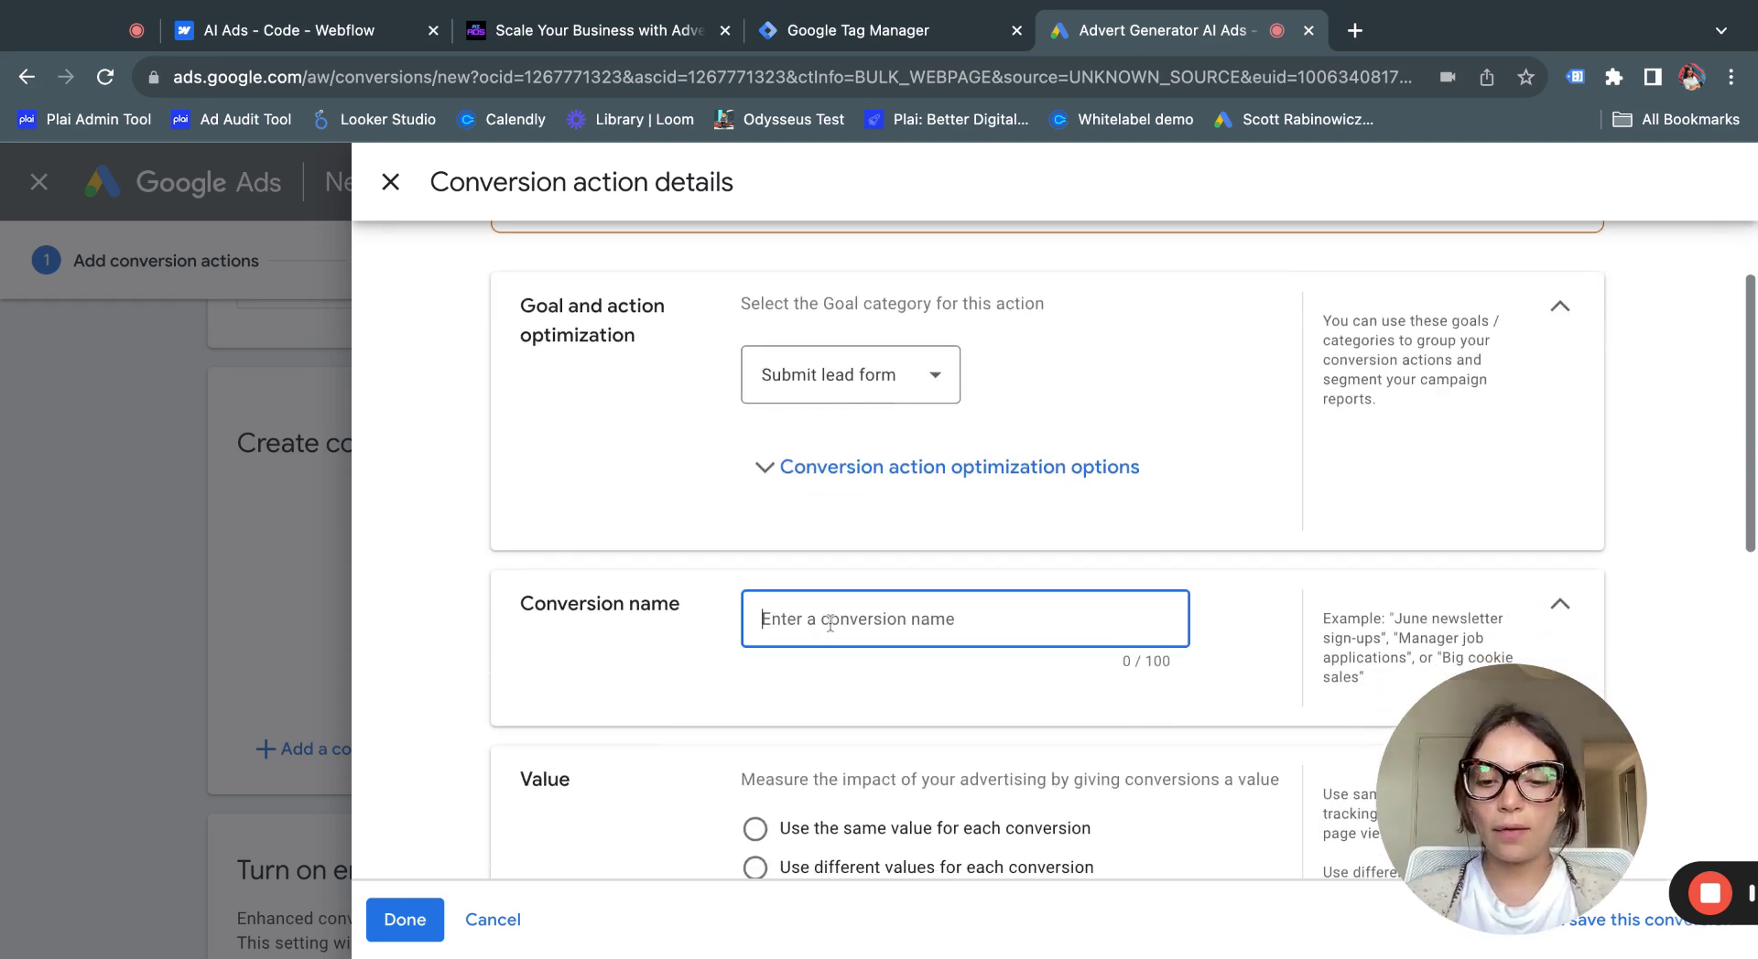
pyautogui.write('Lead form example')
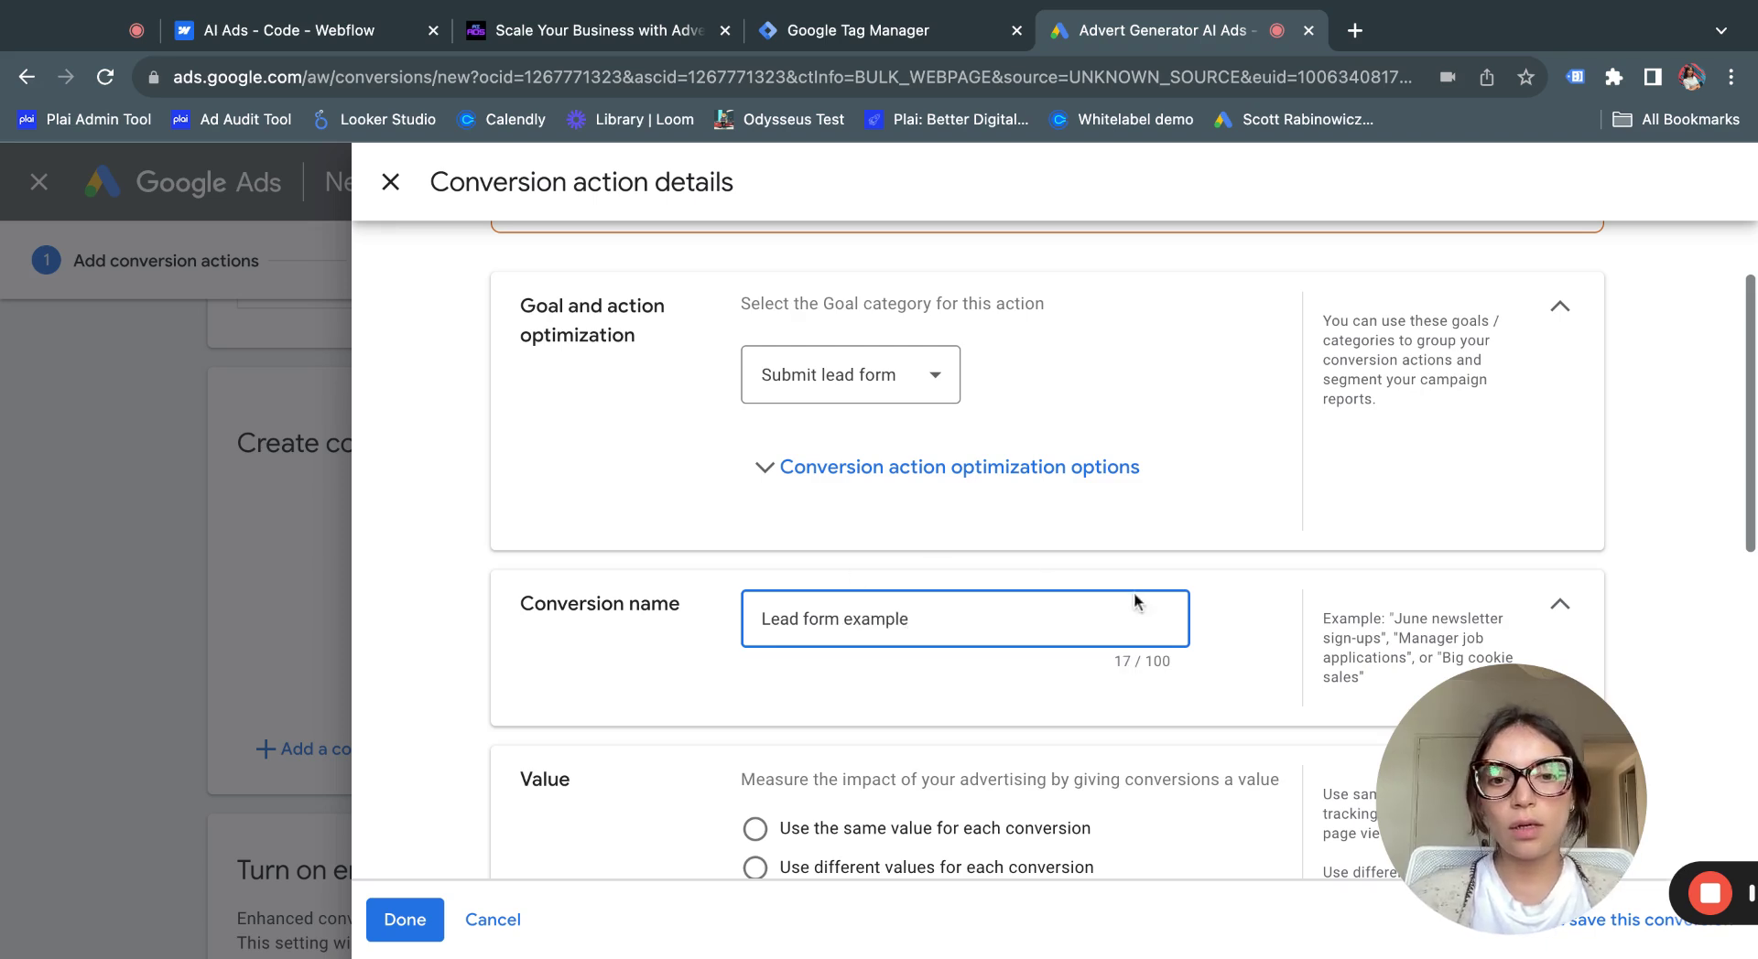
# Try using different values for each conversion and look through the currency choices for the default value
pyautogui.scroll(-3, 902, 672)
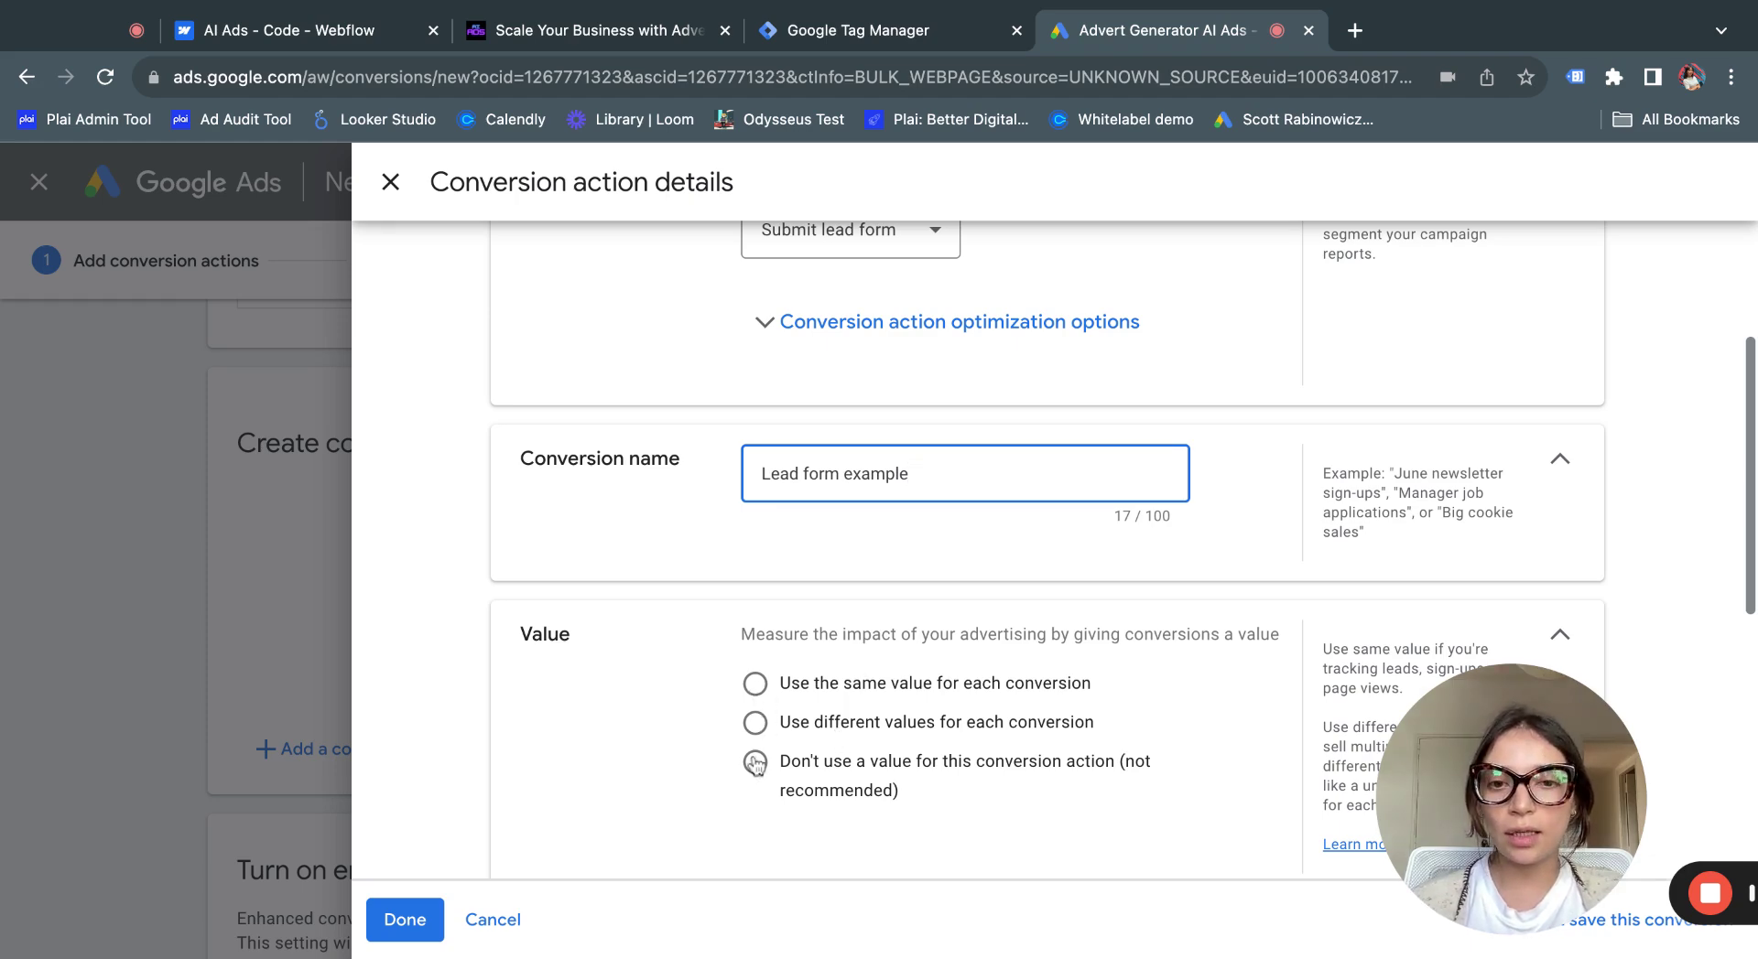
pyautogui.click(755, 682)
pyautogui.scroll(-1, 772, 769)
pyautogui.click(755, 772)
pyautogui.scroll(-2, 774, 549)
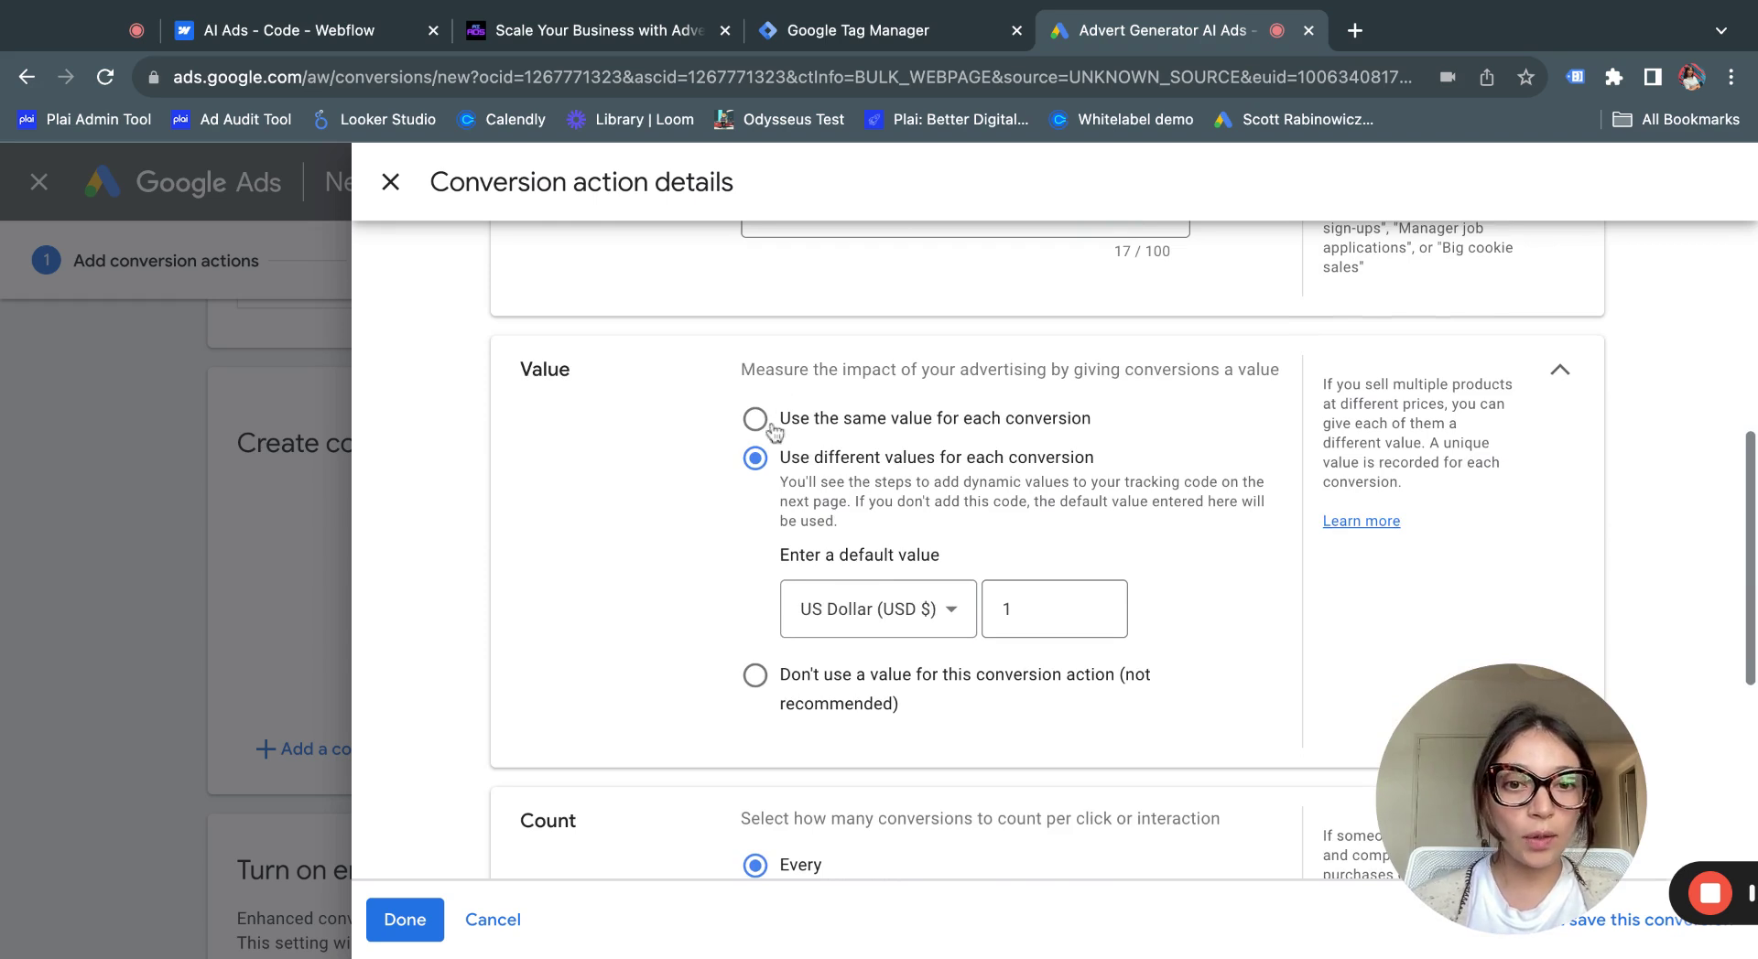
pyautogui.click(860, 609)
pyautogui.scroll(-15, 906, 494)
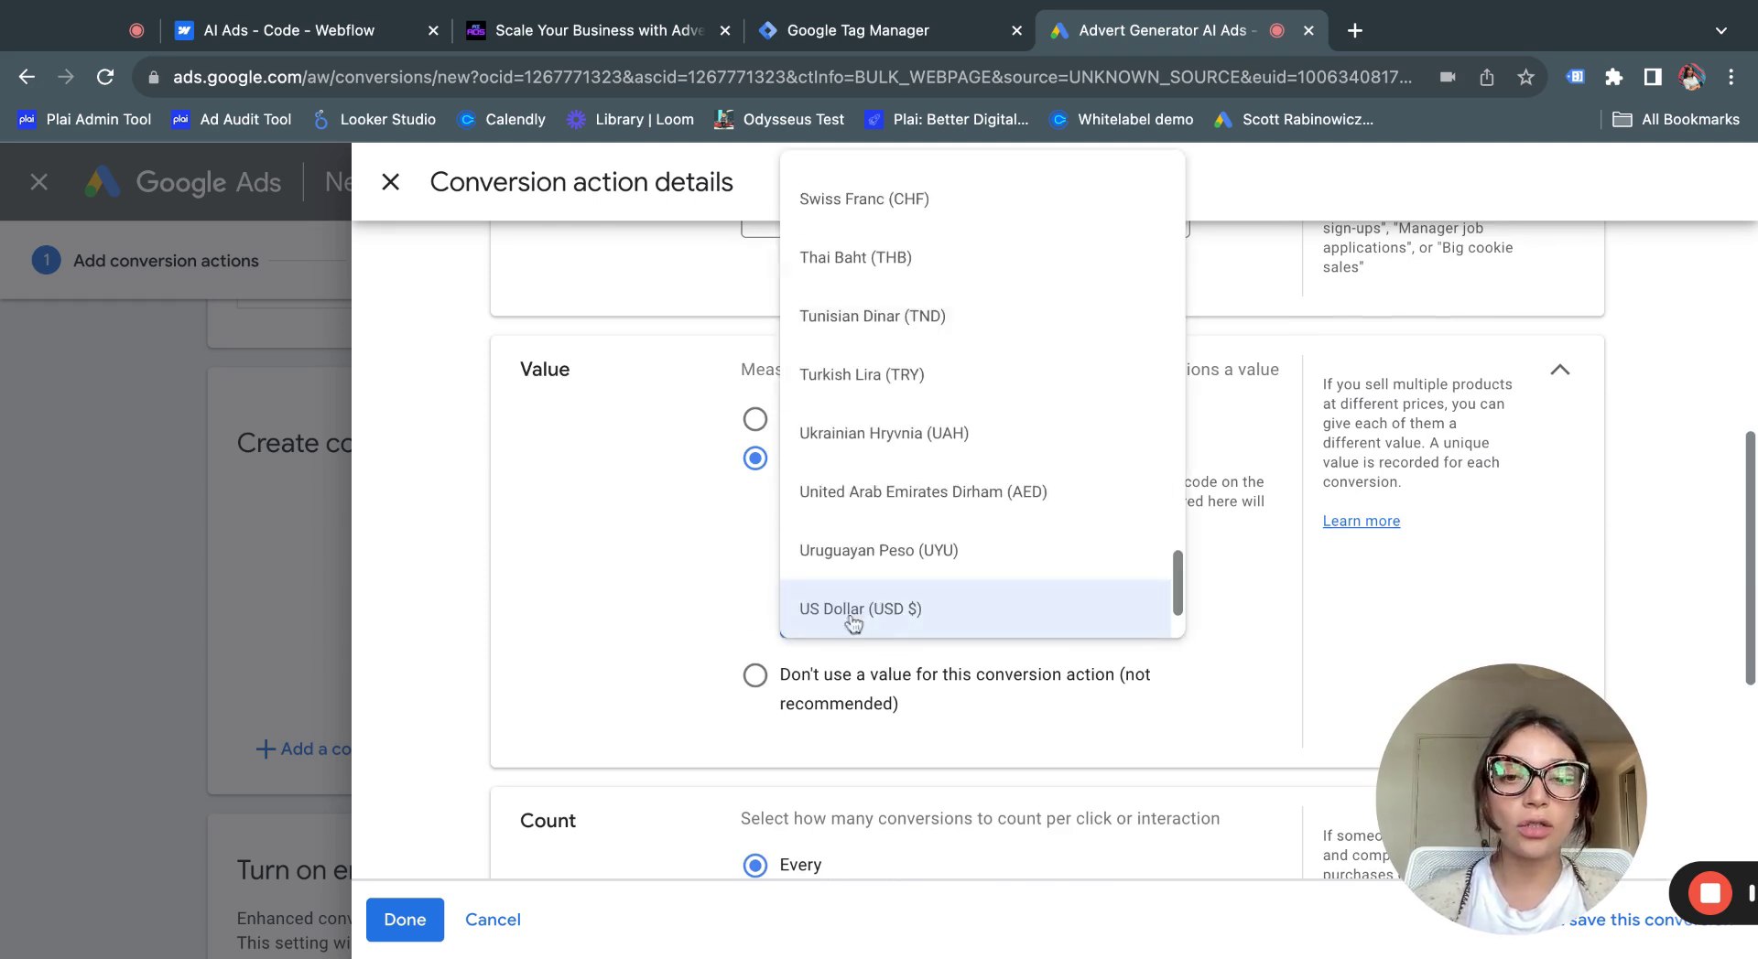
pyautogui.click(698, 591)
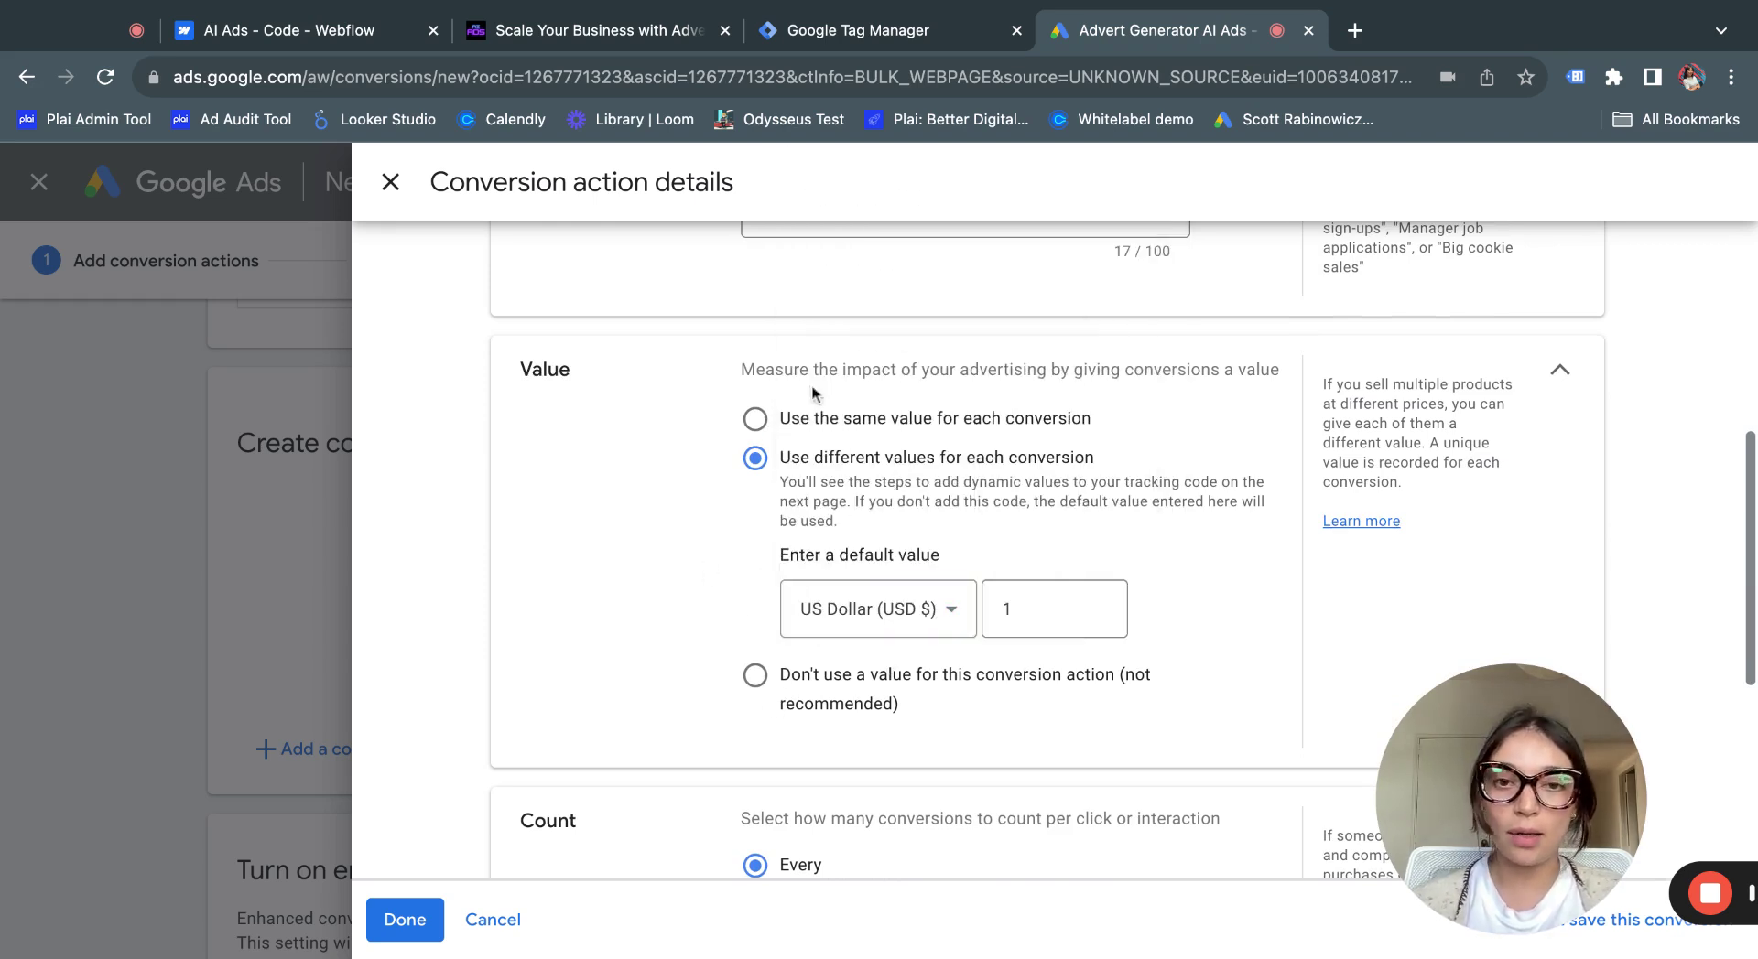
# Set the lead form conversion action not to use a value
pyautogui.click(786, 685)
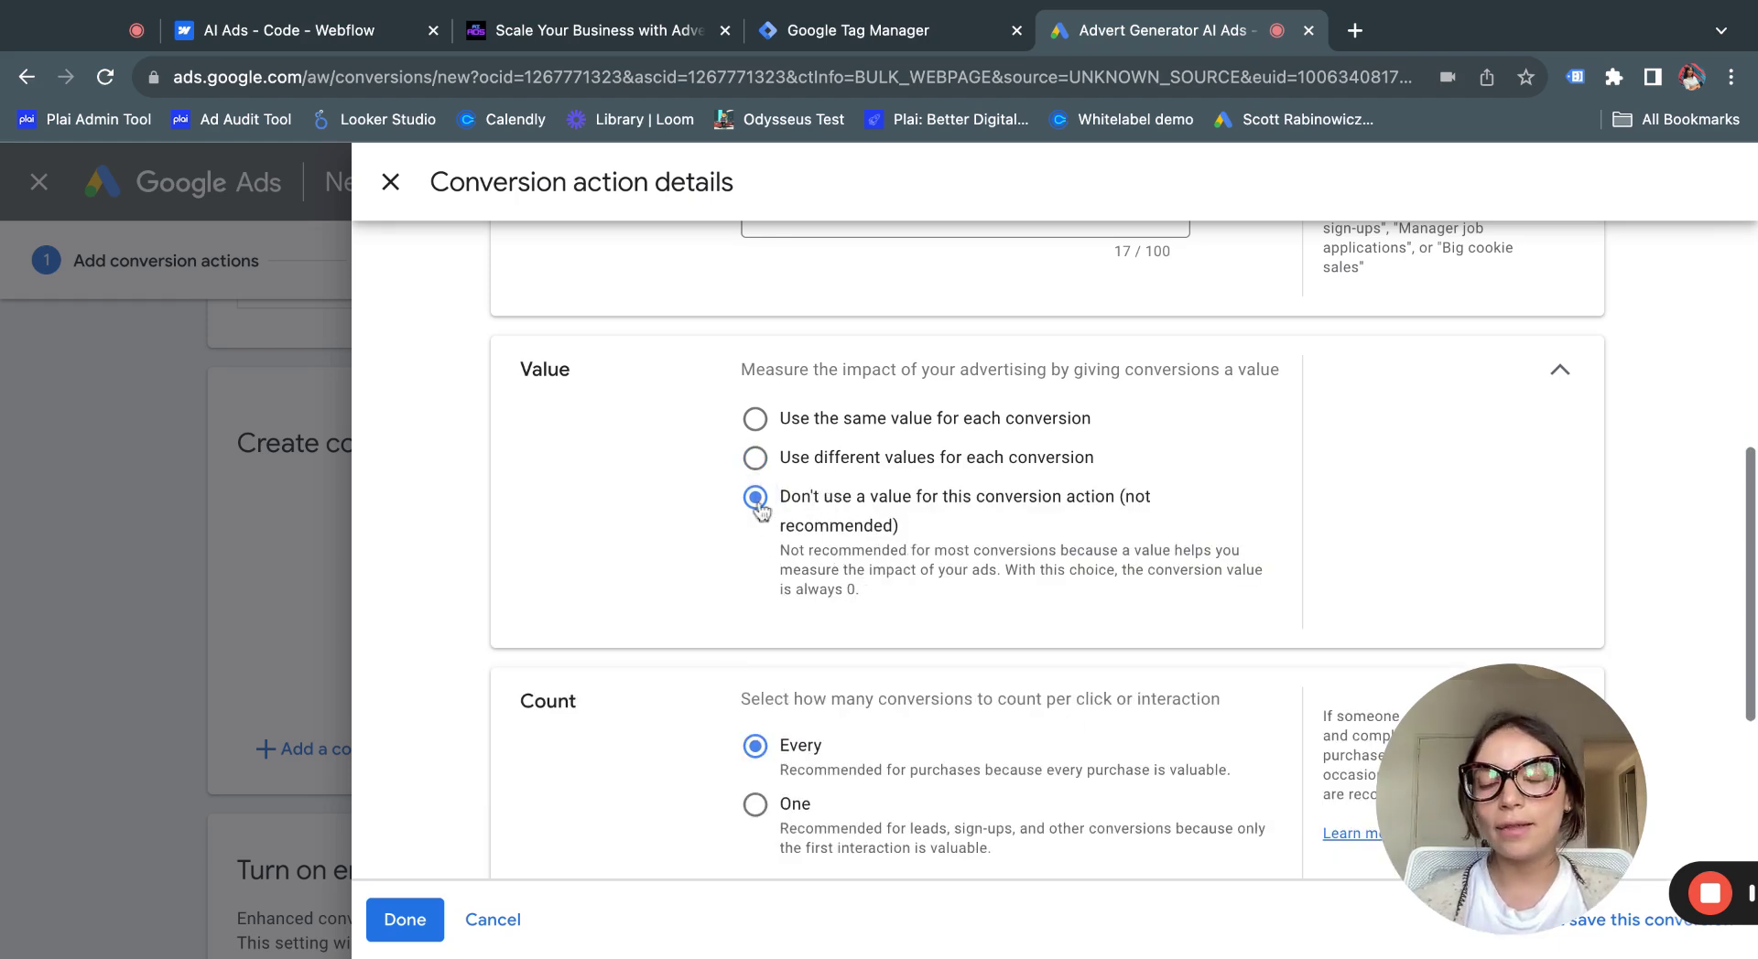
pyautogui.scroll(-1, 890, 549)
pyautogui.scroll(-3, 889, 550)
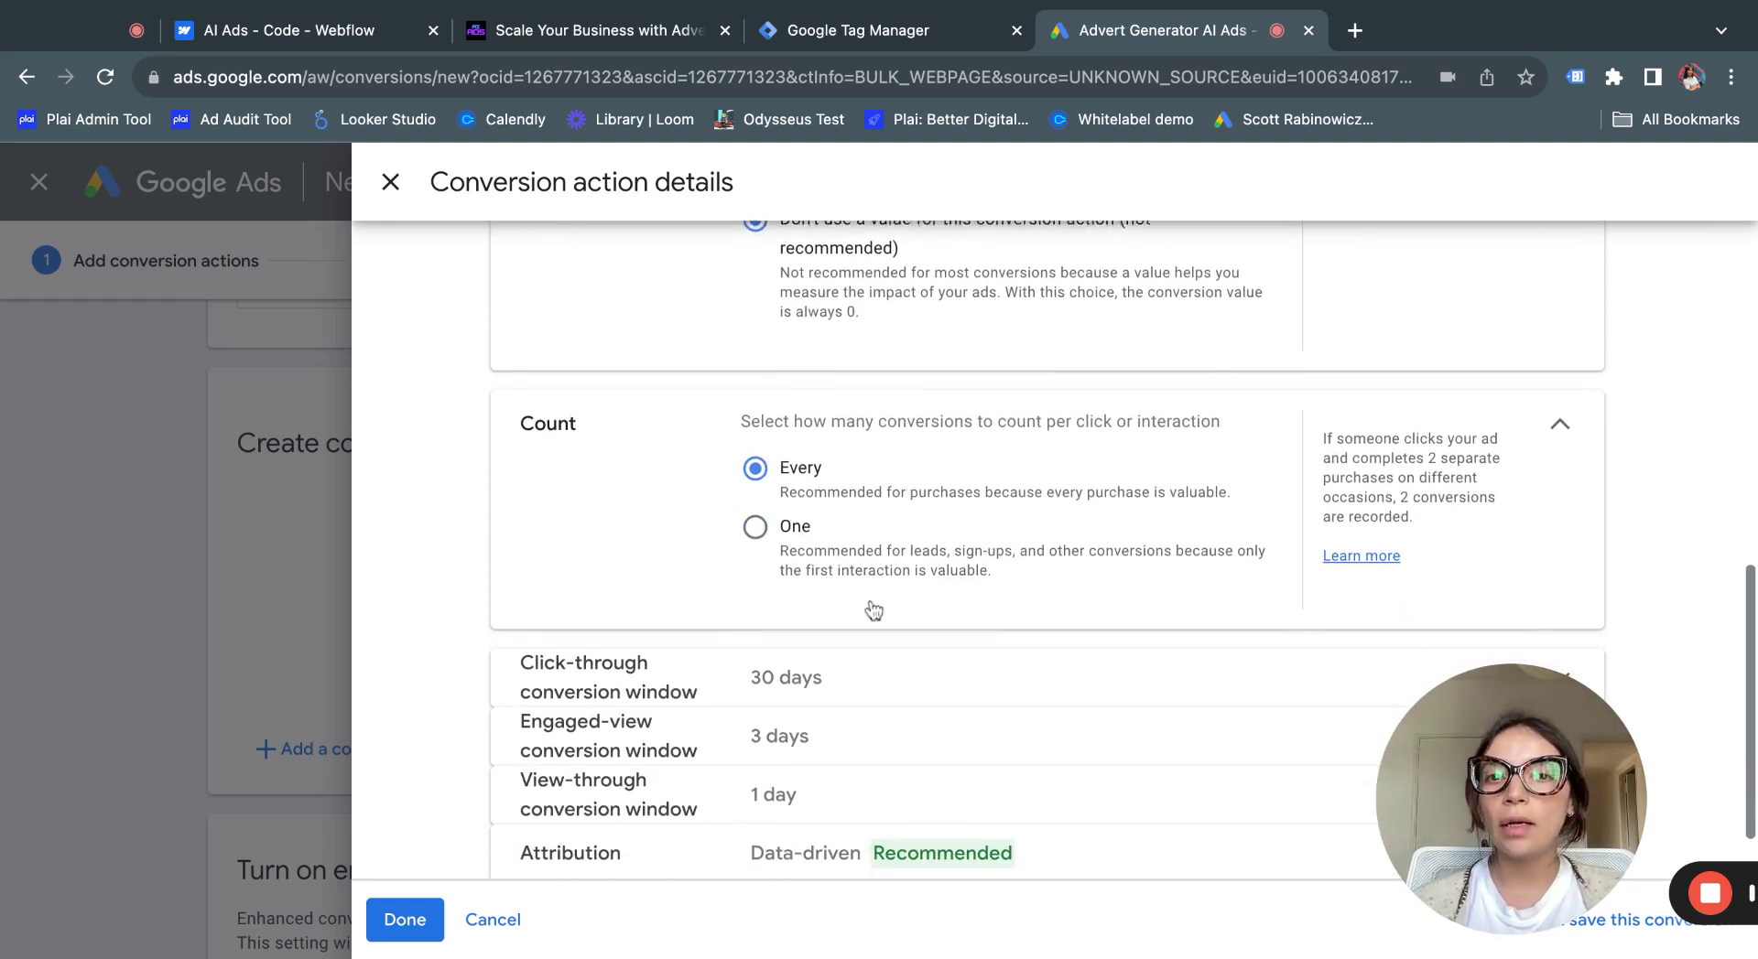
# Choose Data-driven from the attribution models and check the Enhanced conversions section of the conversion action
pyautogui.scroll(-1, 855, 448)
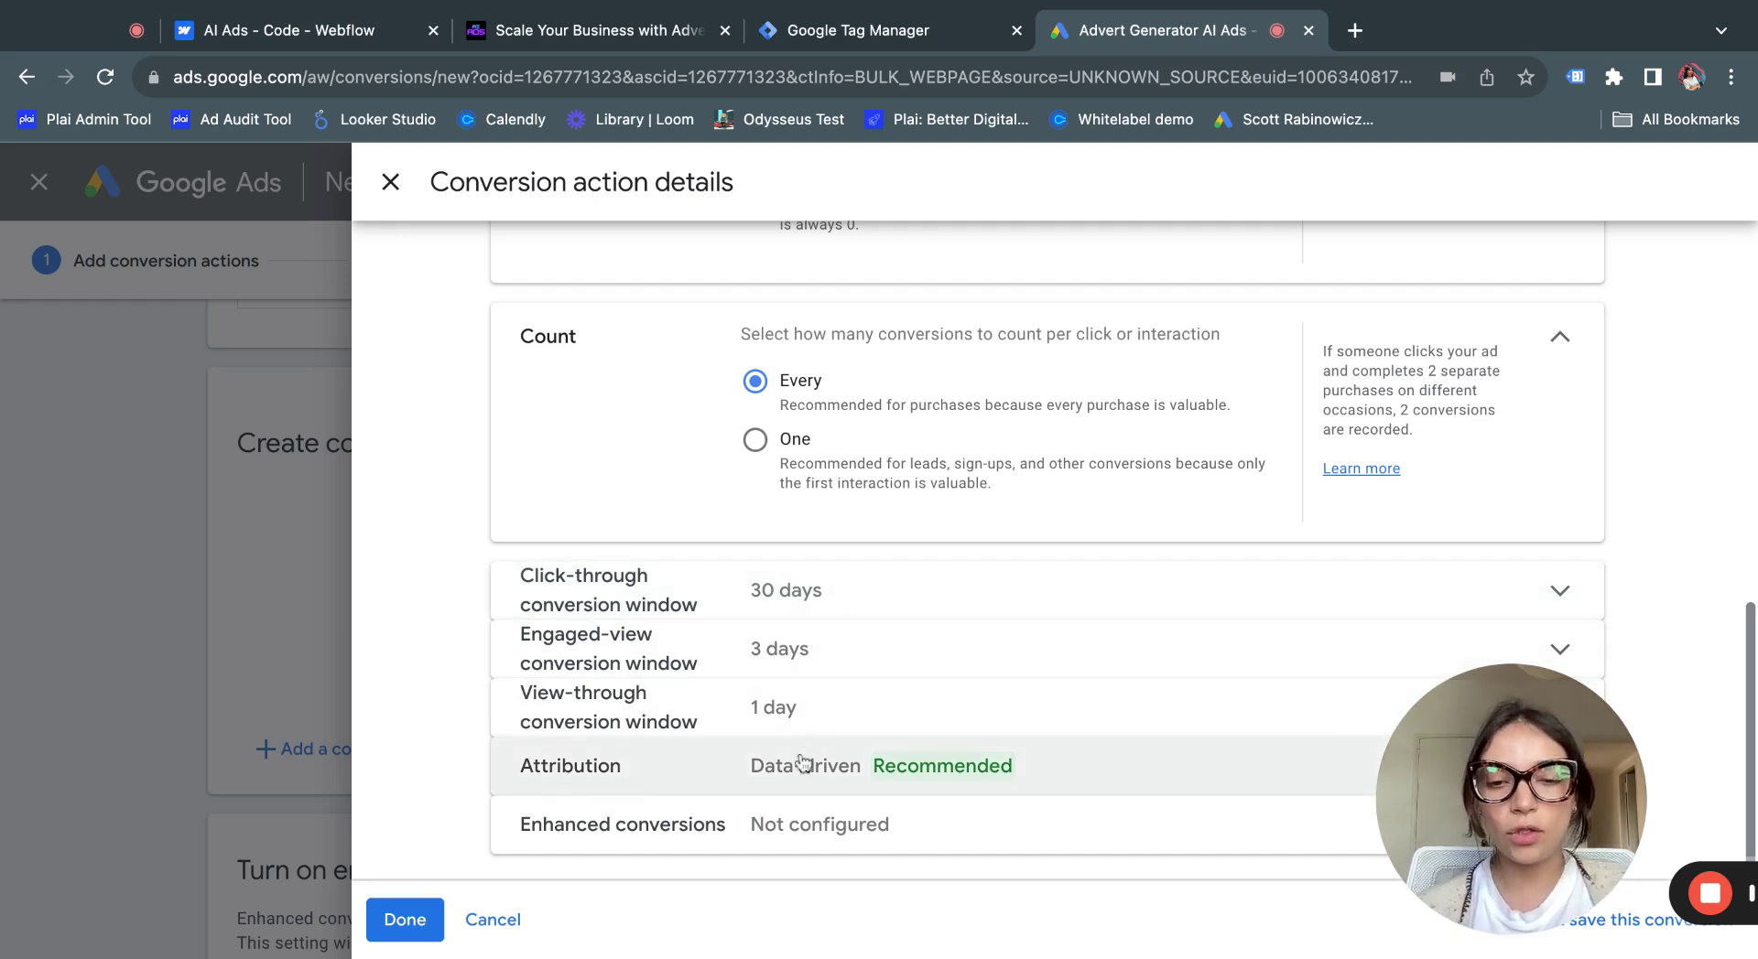
pyautogui.click(1126, 772)
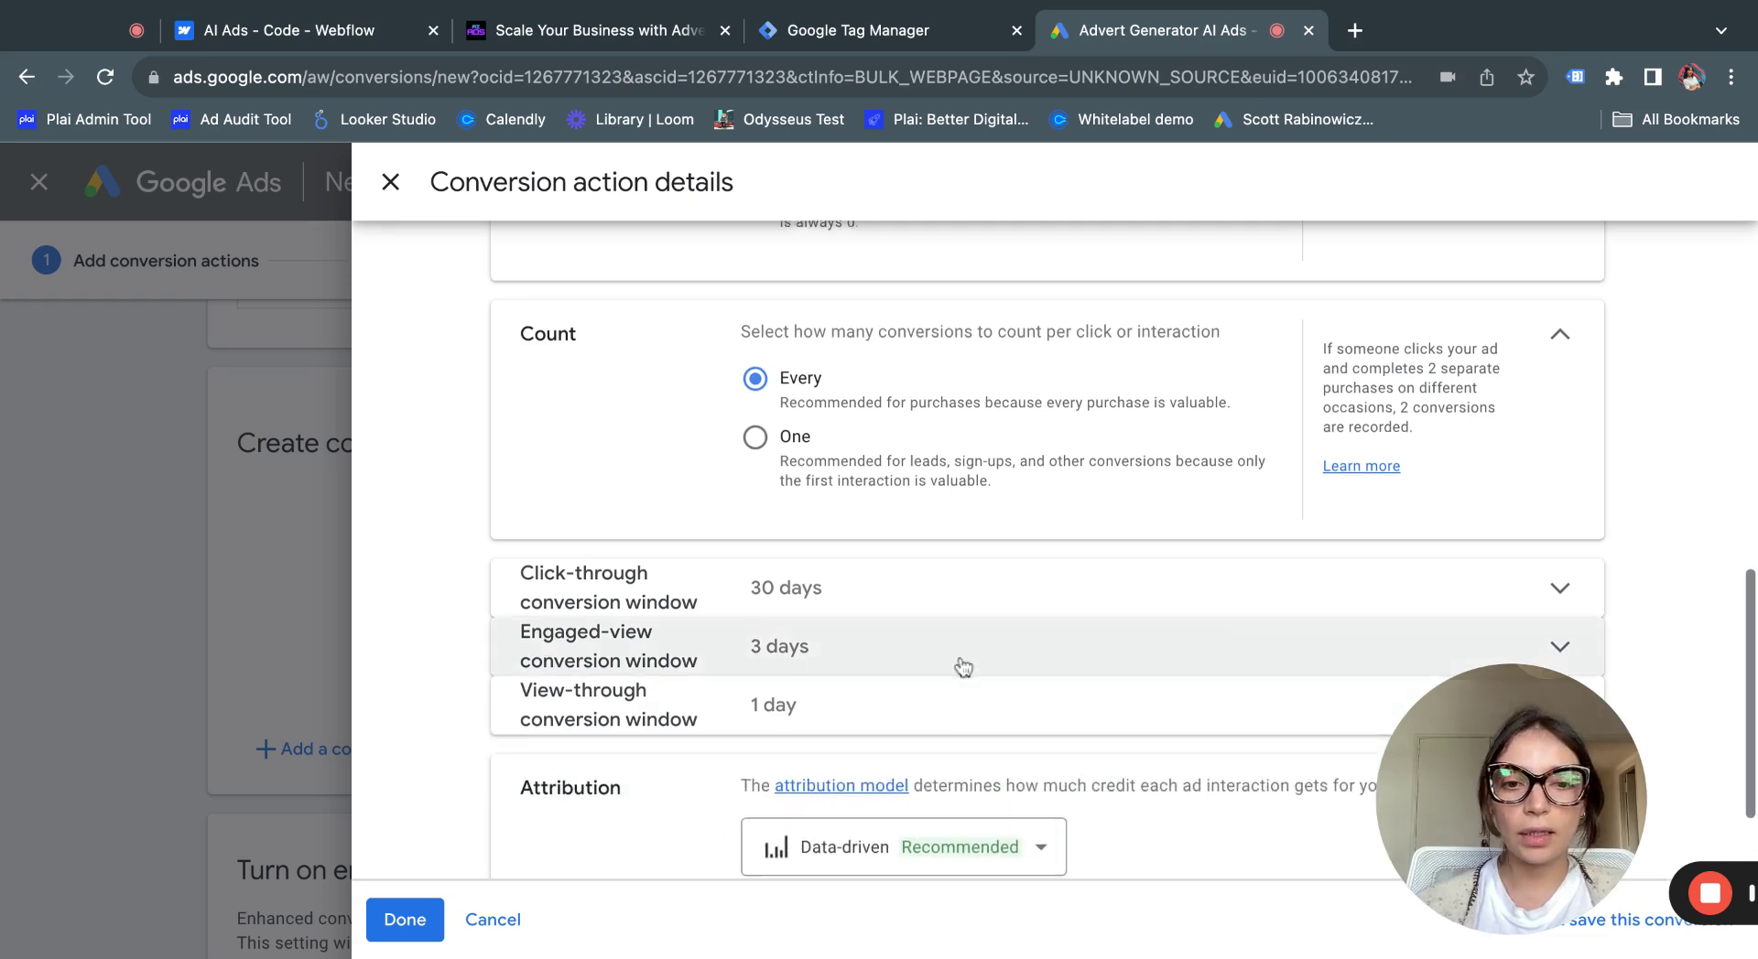
pyautogui.click(969, 711)
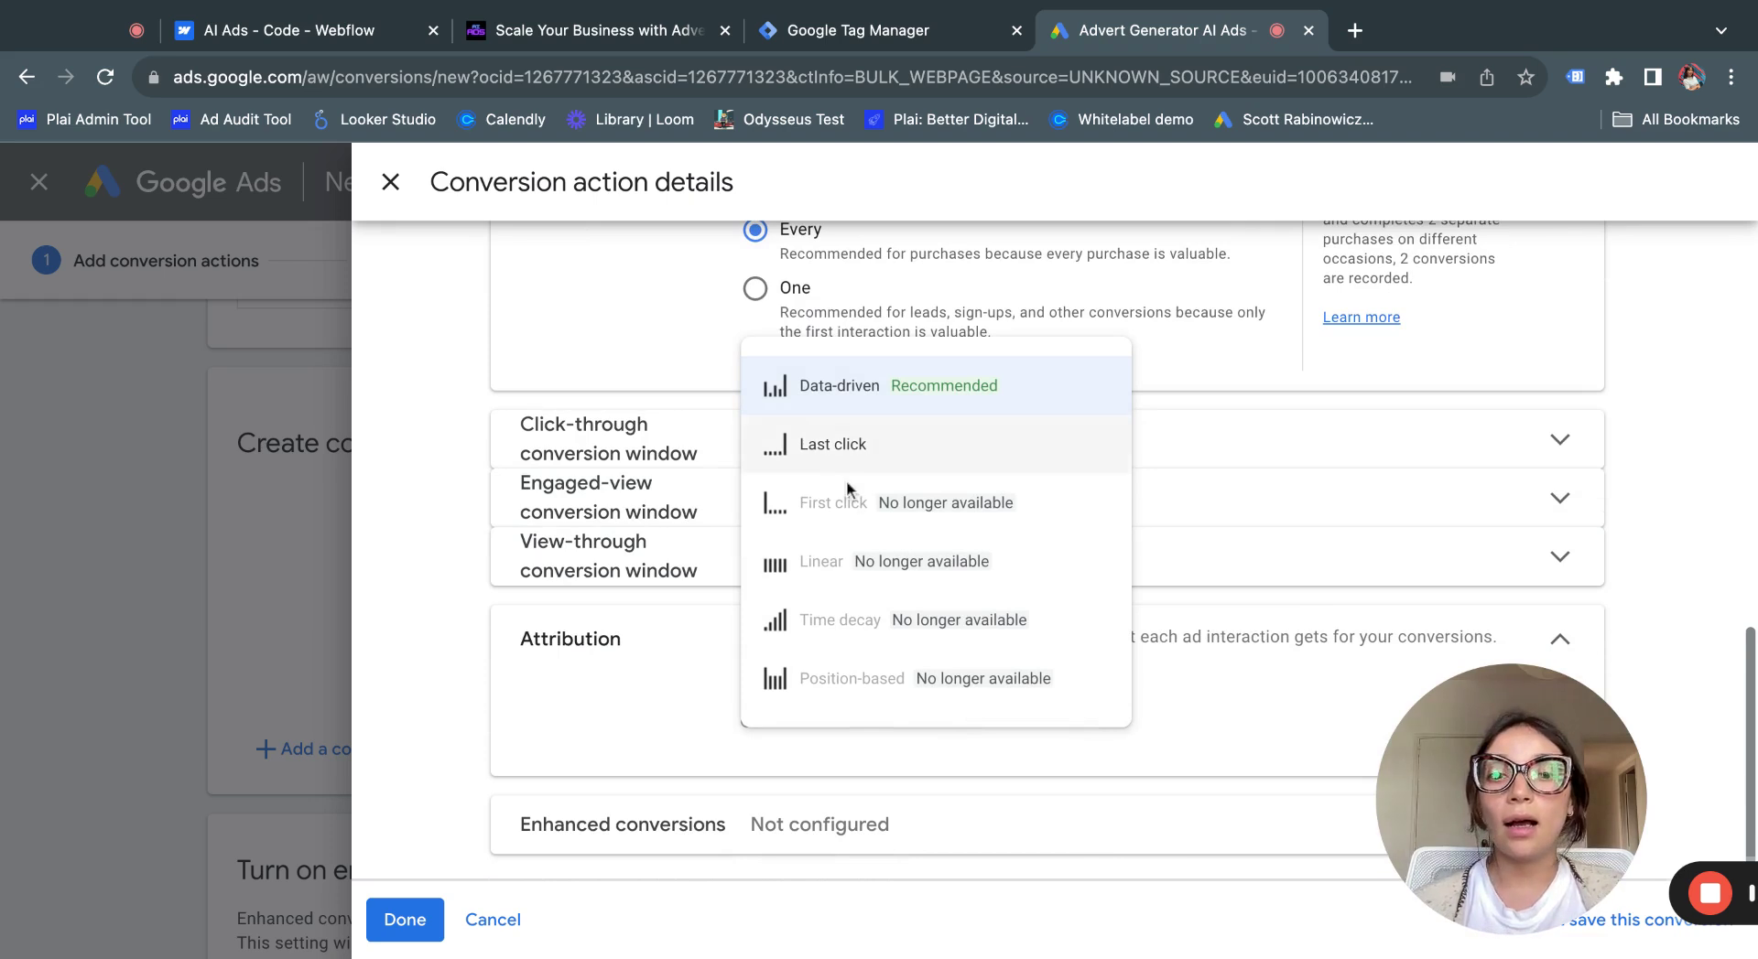
pyautogui.moveTo(908, 510)
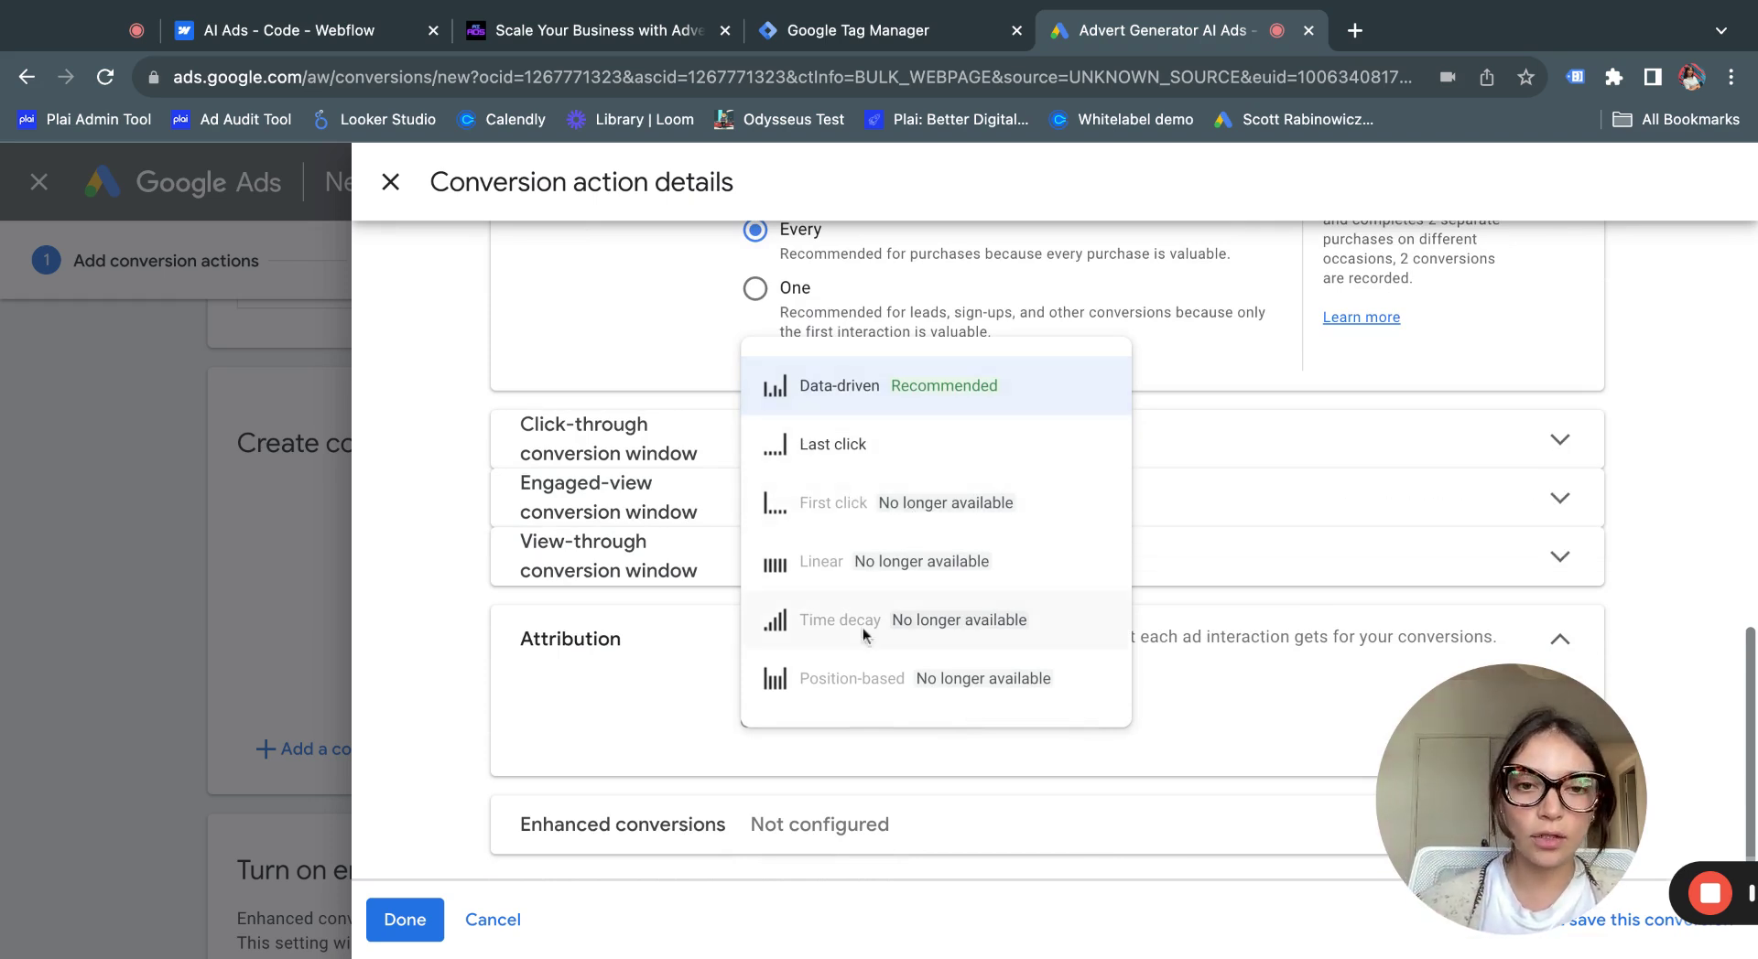
pyautogui.click(857, 405)
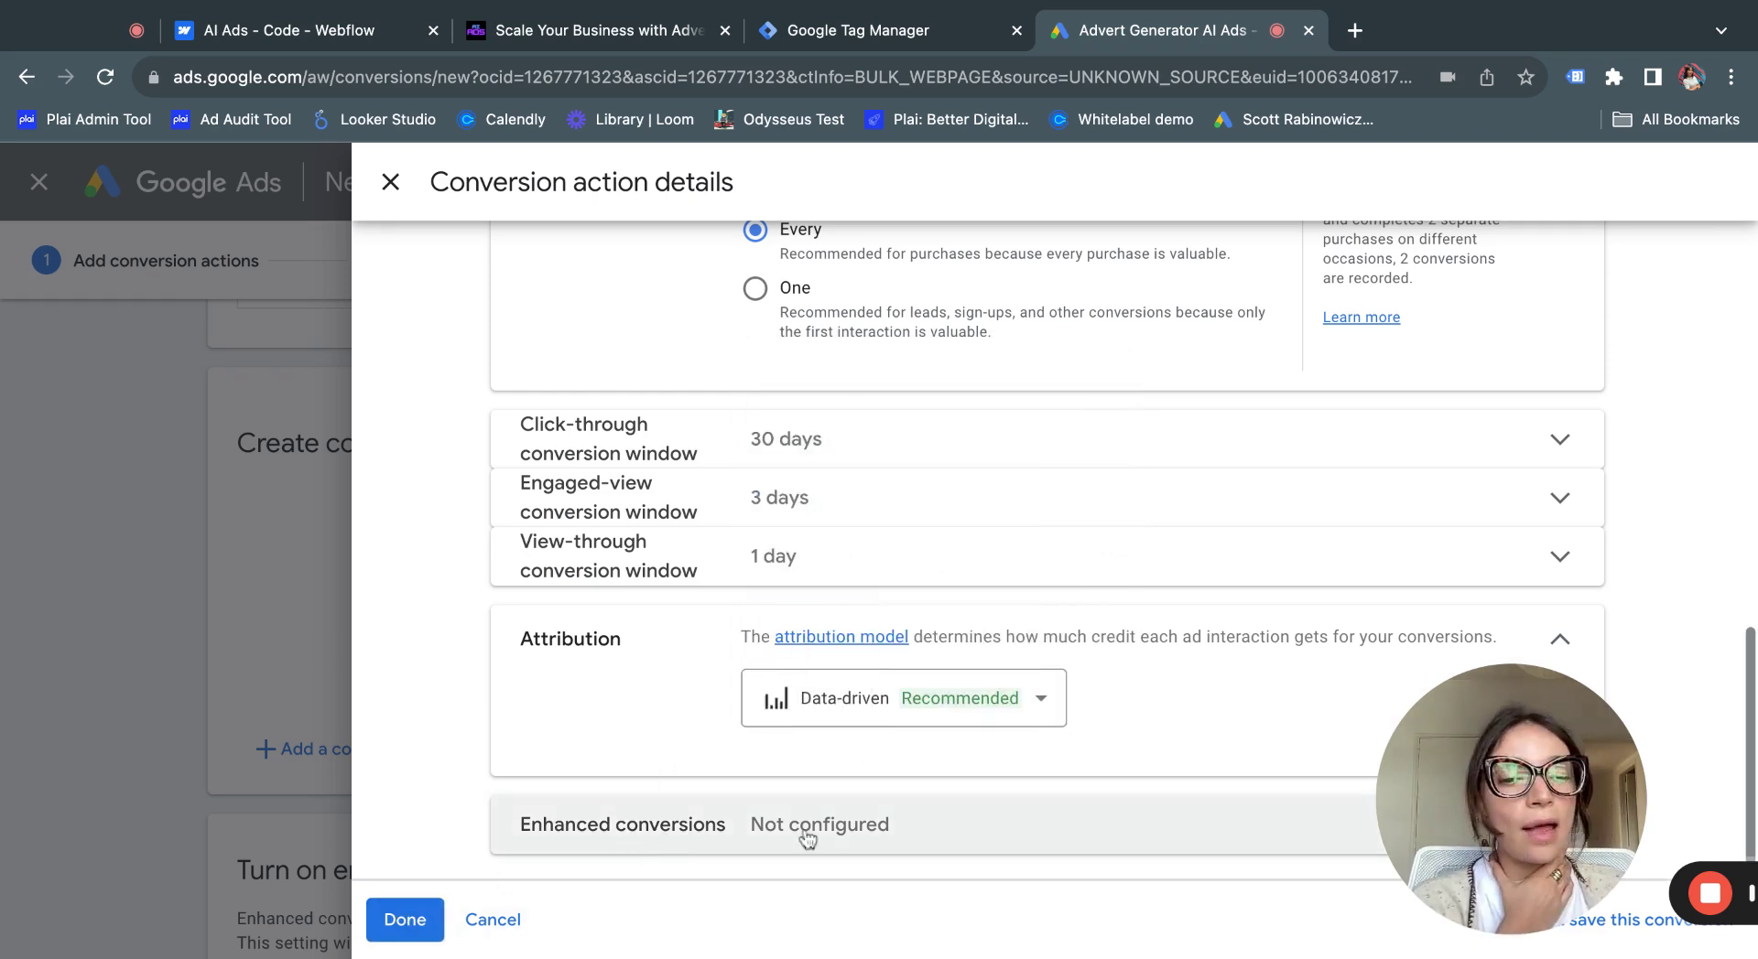
pyautogui.click(872, 829)
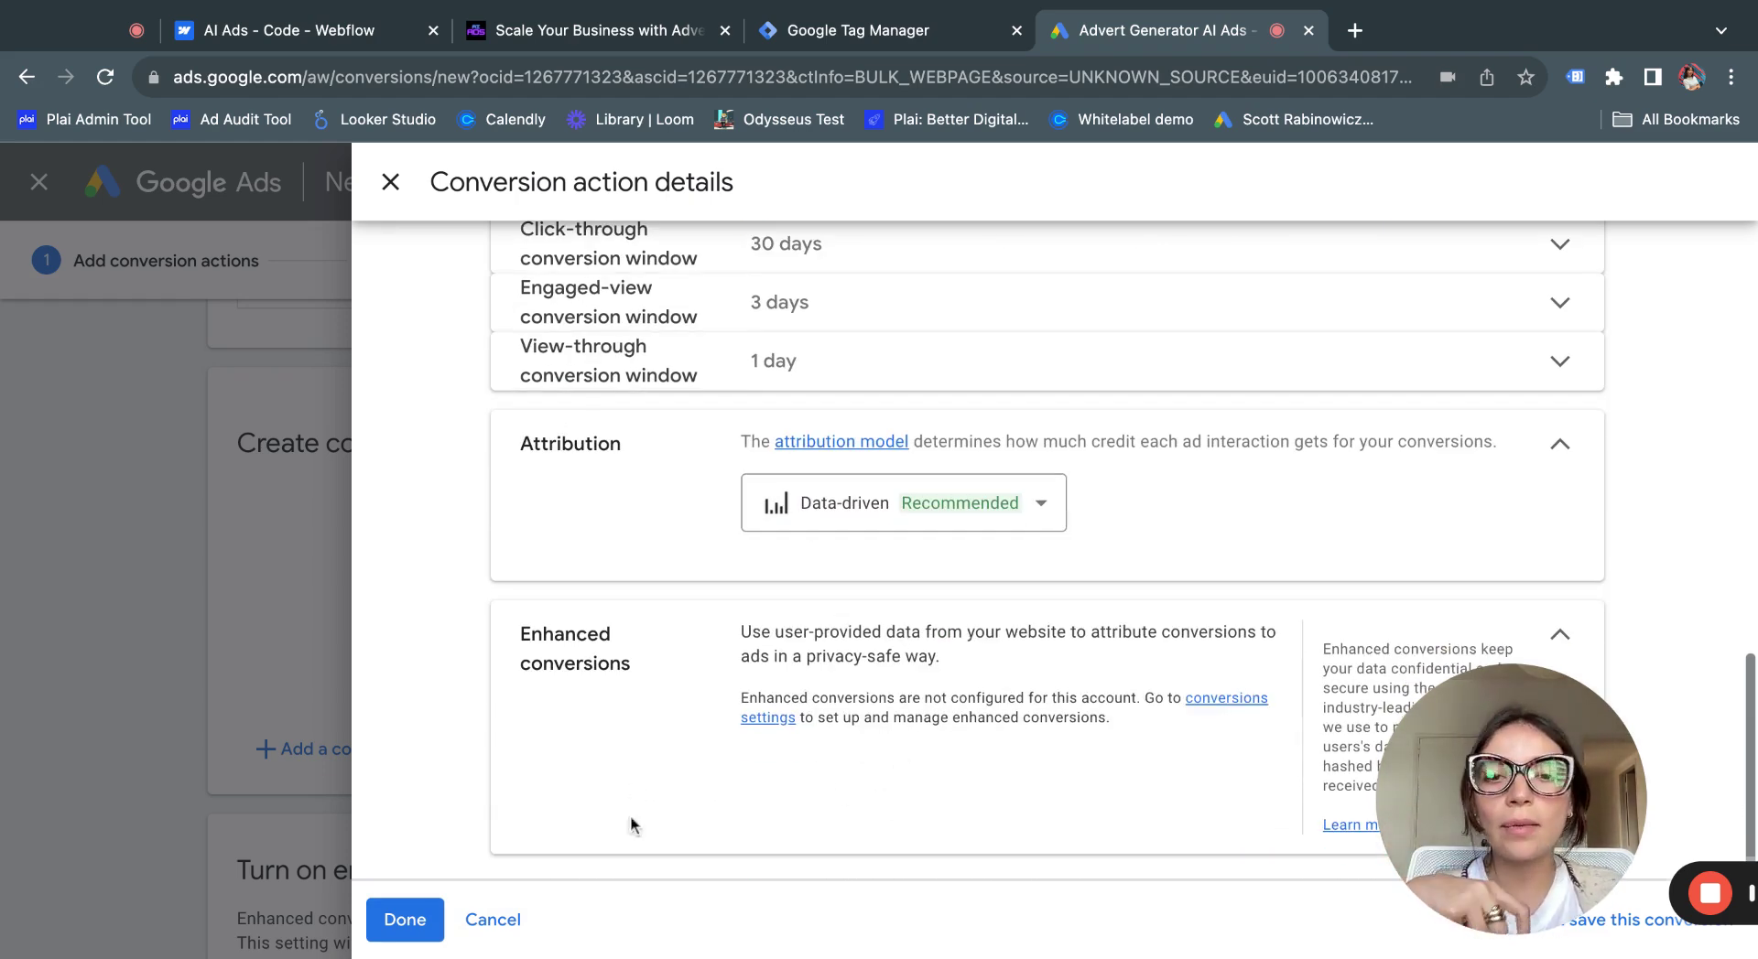
pyautogui.click(1559, 634)
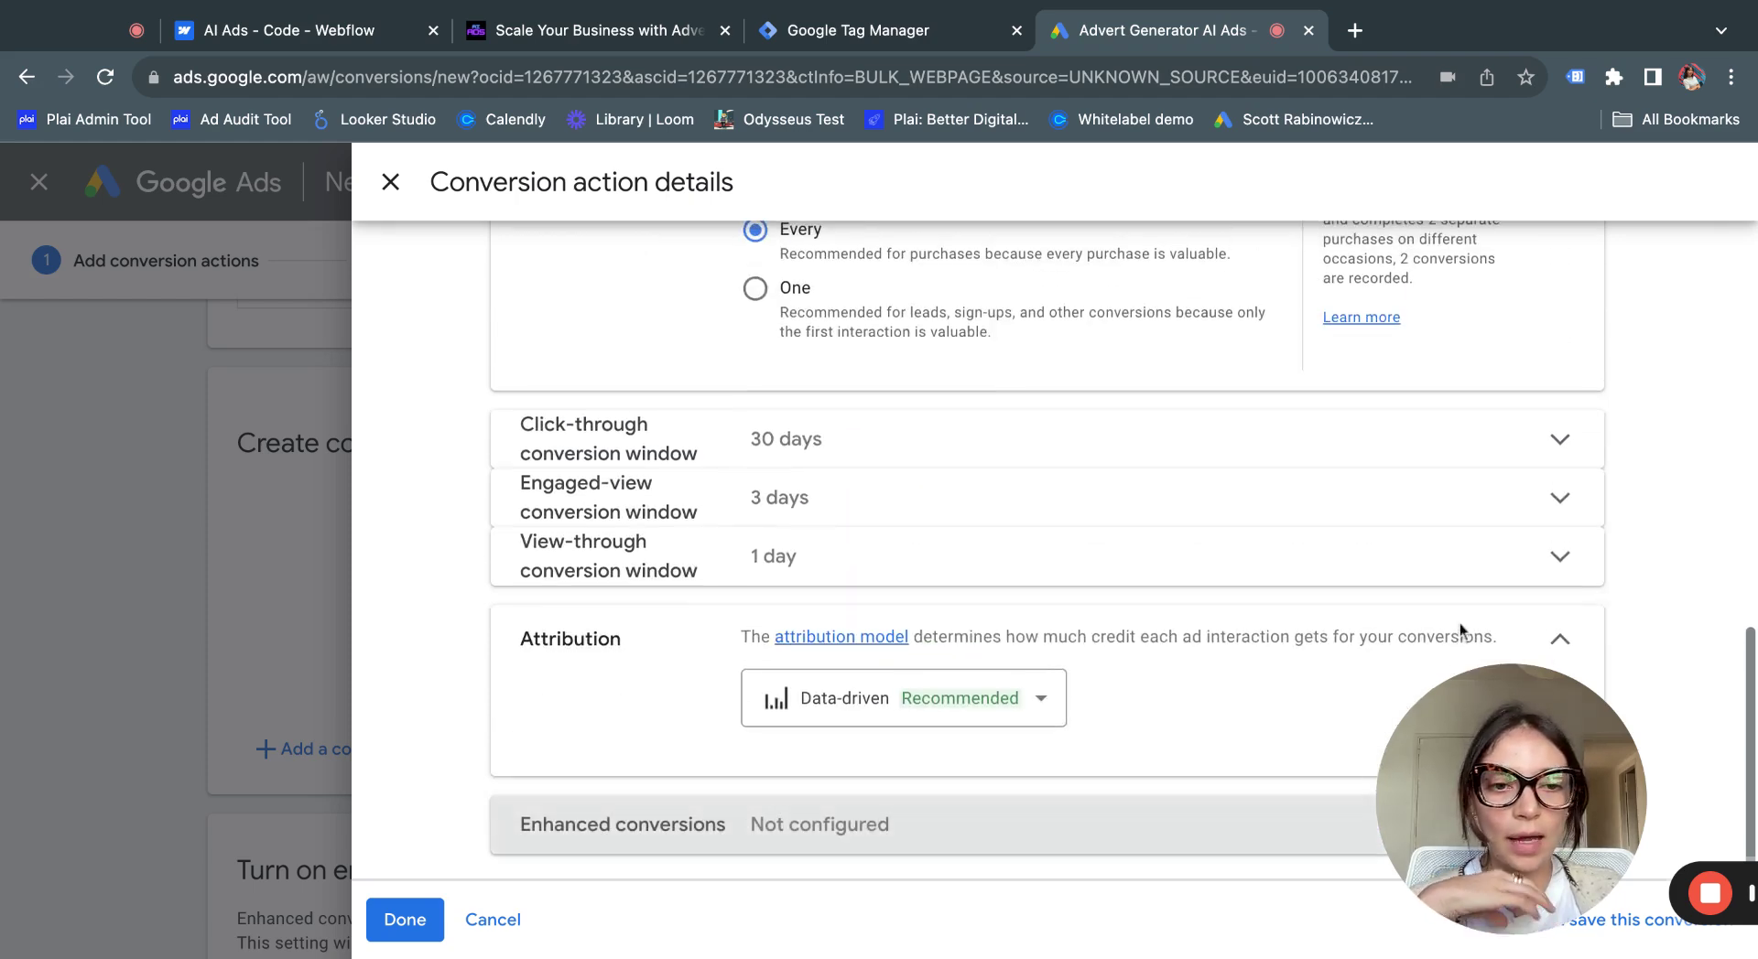
# Finish the lead form conversion action's details and check its goal and name in the list of manual conversion actions
pyautogui.click(405, 919)
pyautogui.scroll(-2, 579, 760)
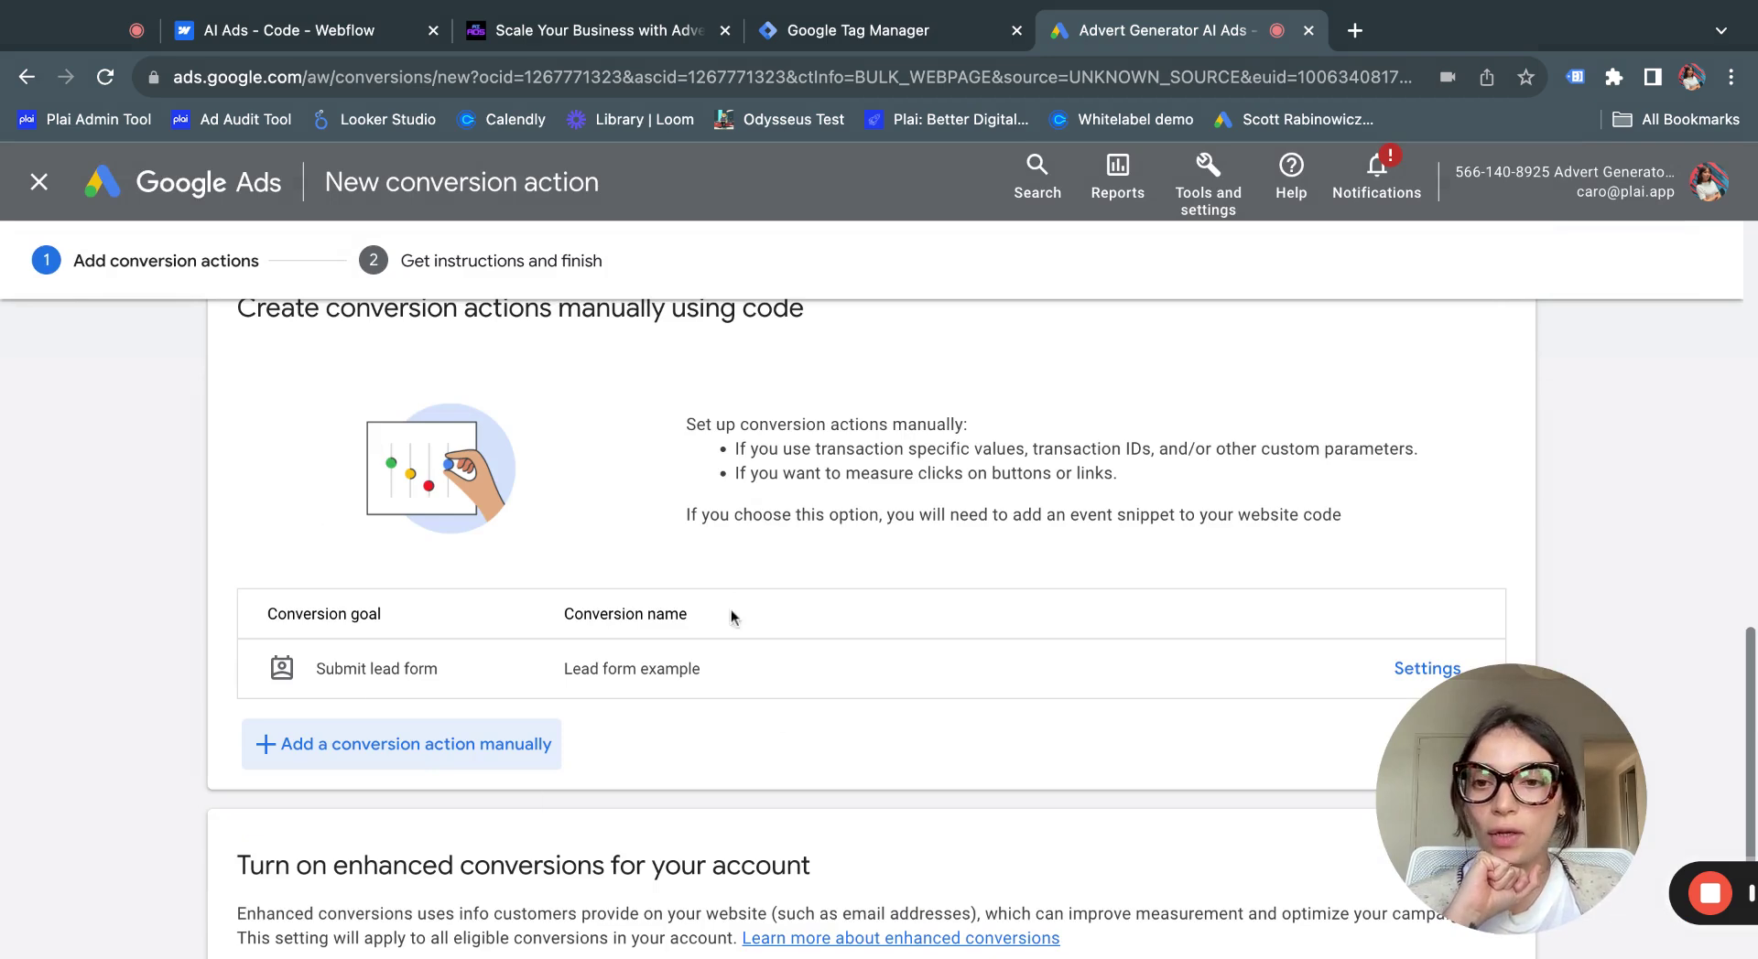
pyautogui.tripleClick(445, 638)
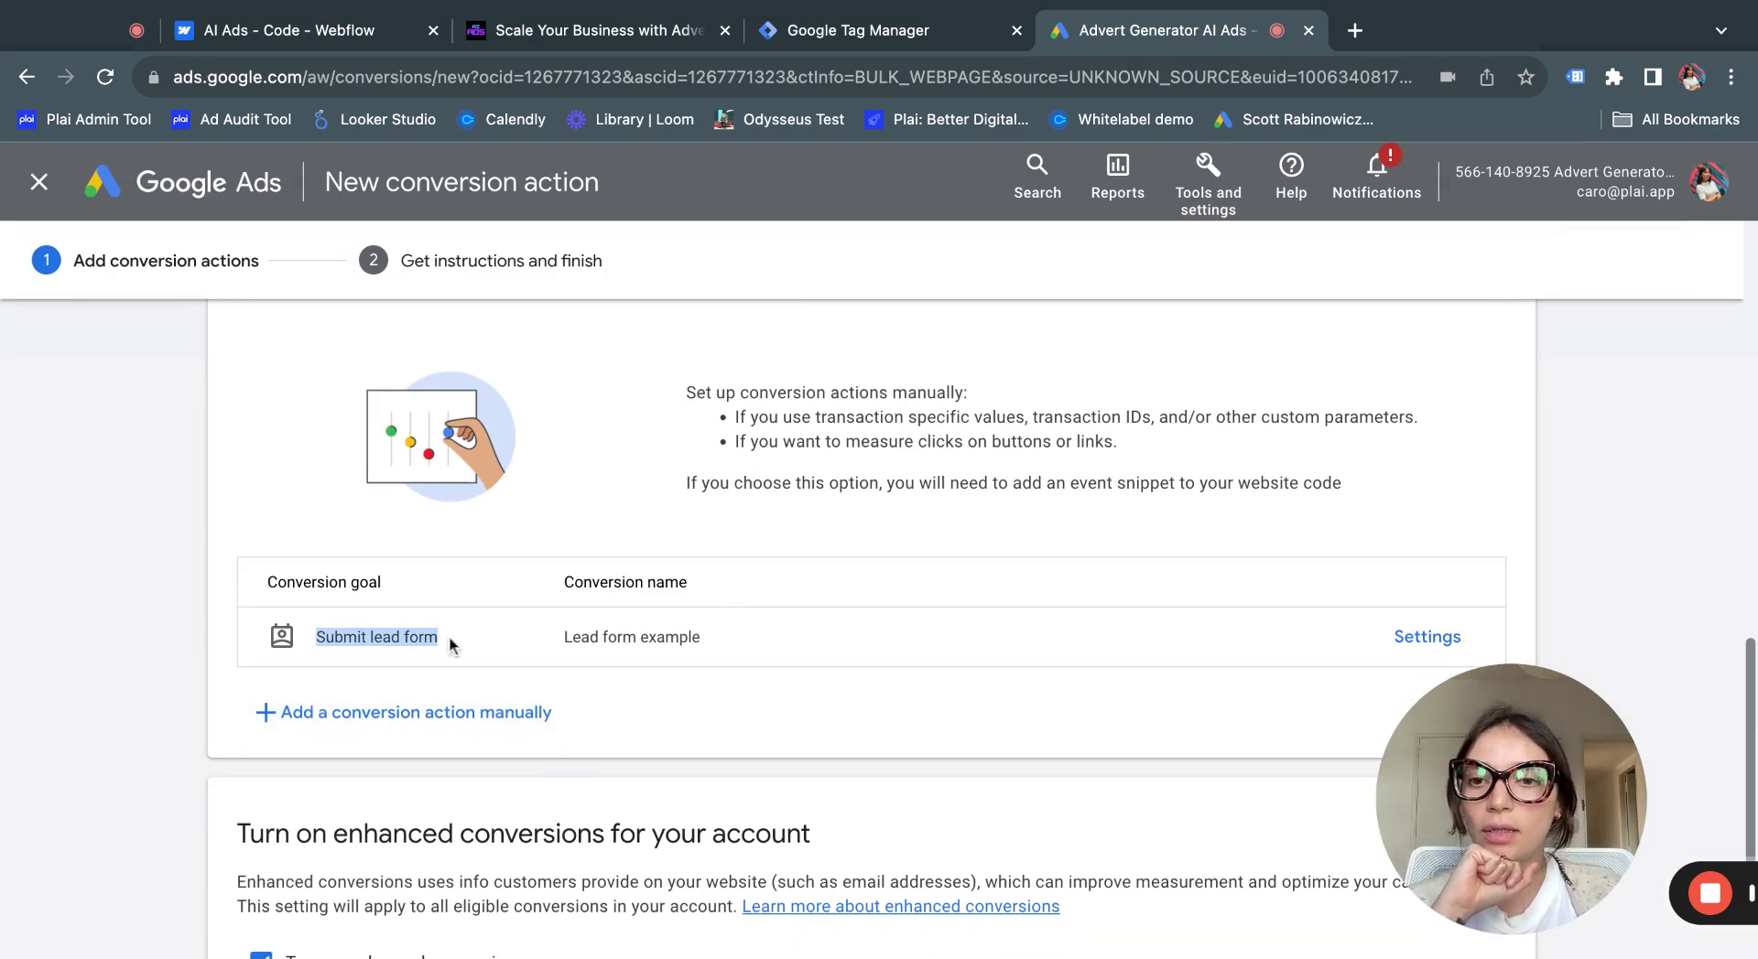
pyautogui.tripleClick(726, 641)
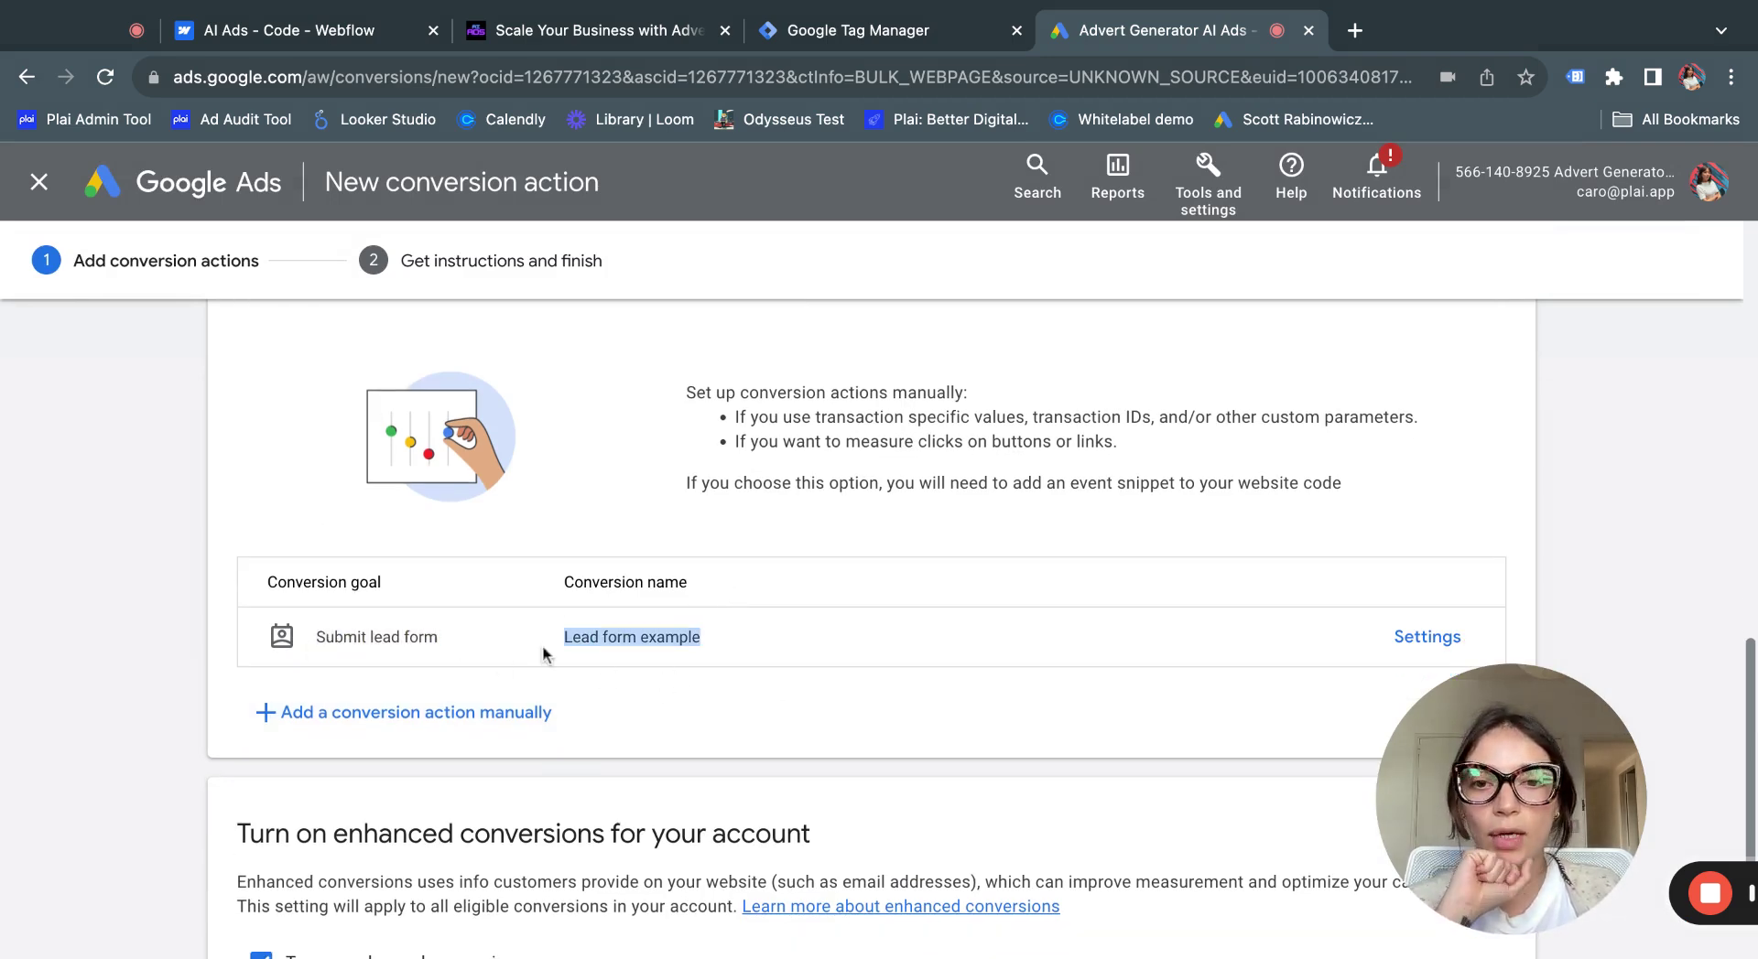
# Turn off enhanced conversions for the account and save the new conversion action
pyautogui.scroll(-2, 730, 661)
pyautogui.scroll(-2, 731, 656)
pyautogui.click(260, 716)
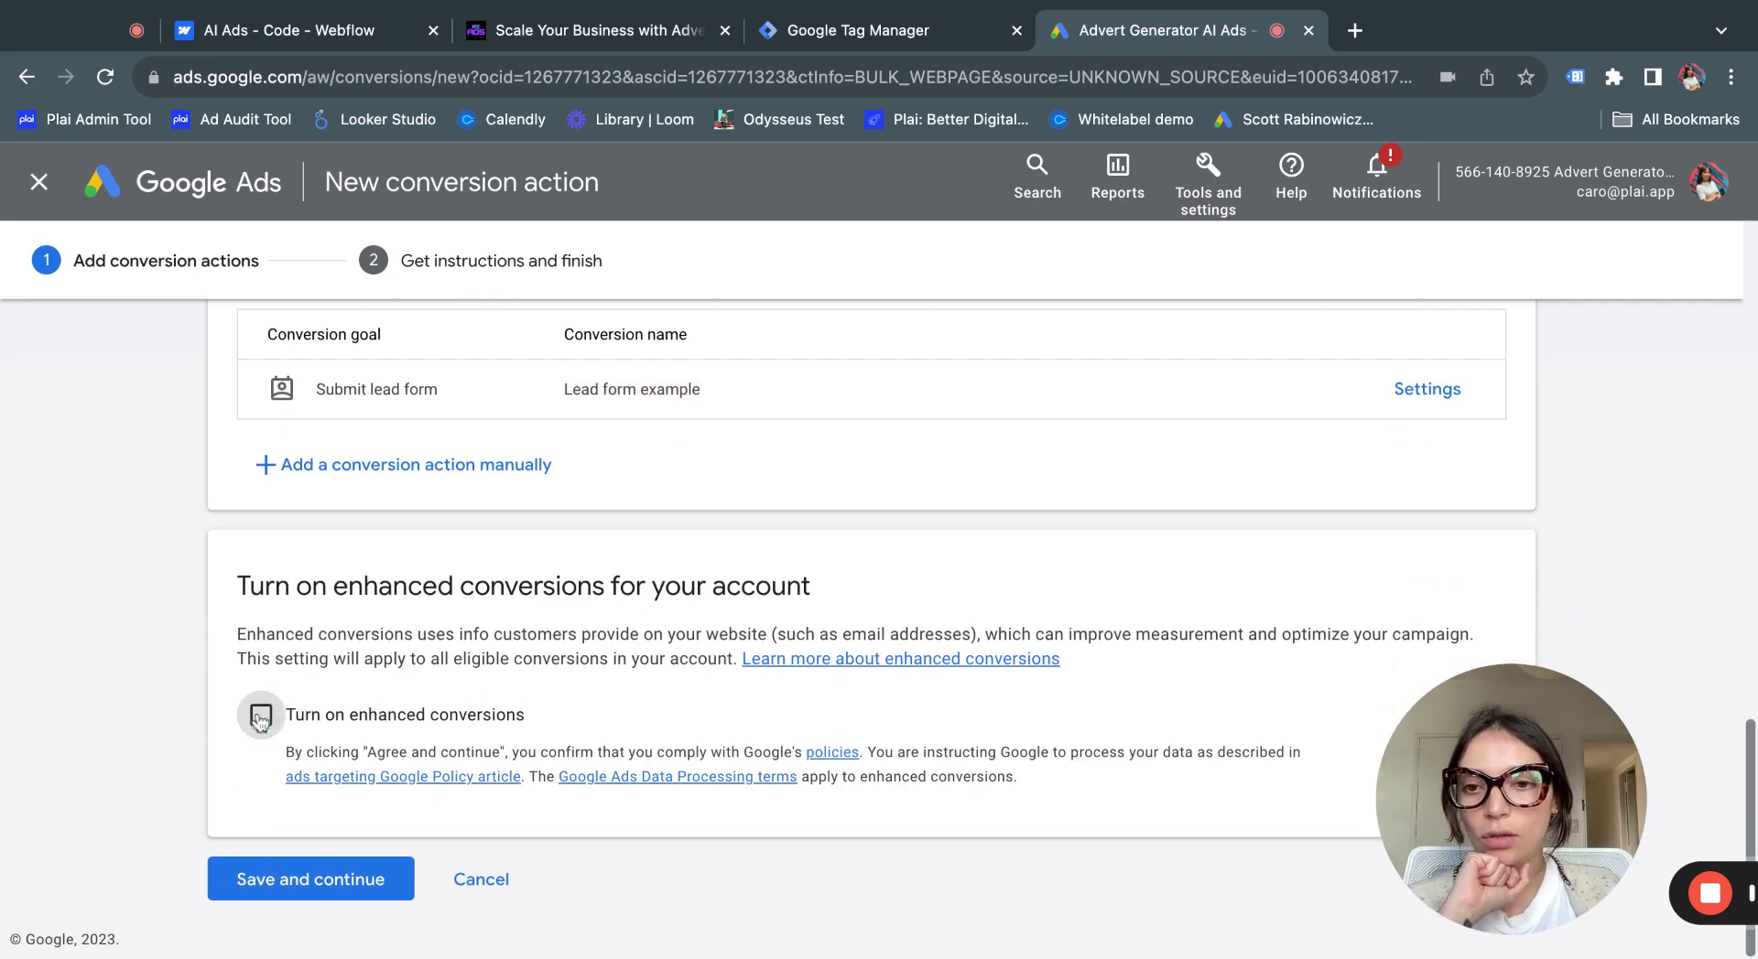
pyautogui.click(385, 882)
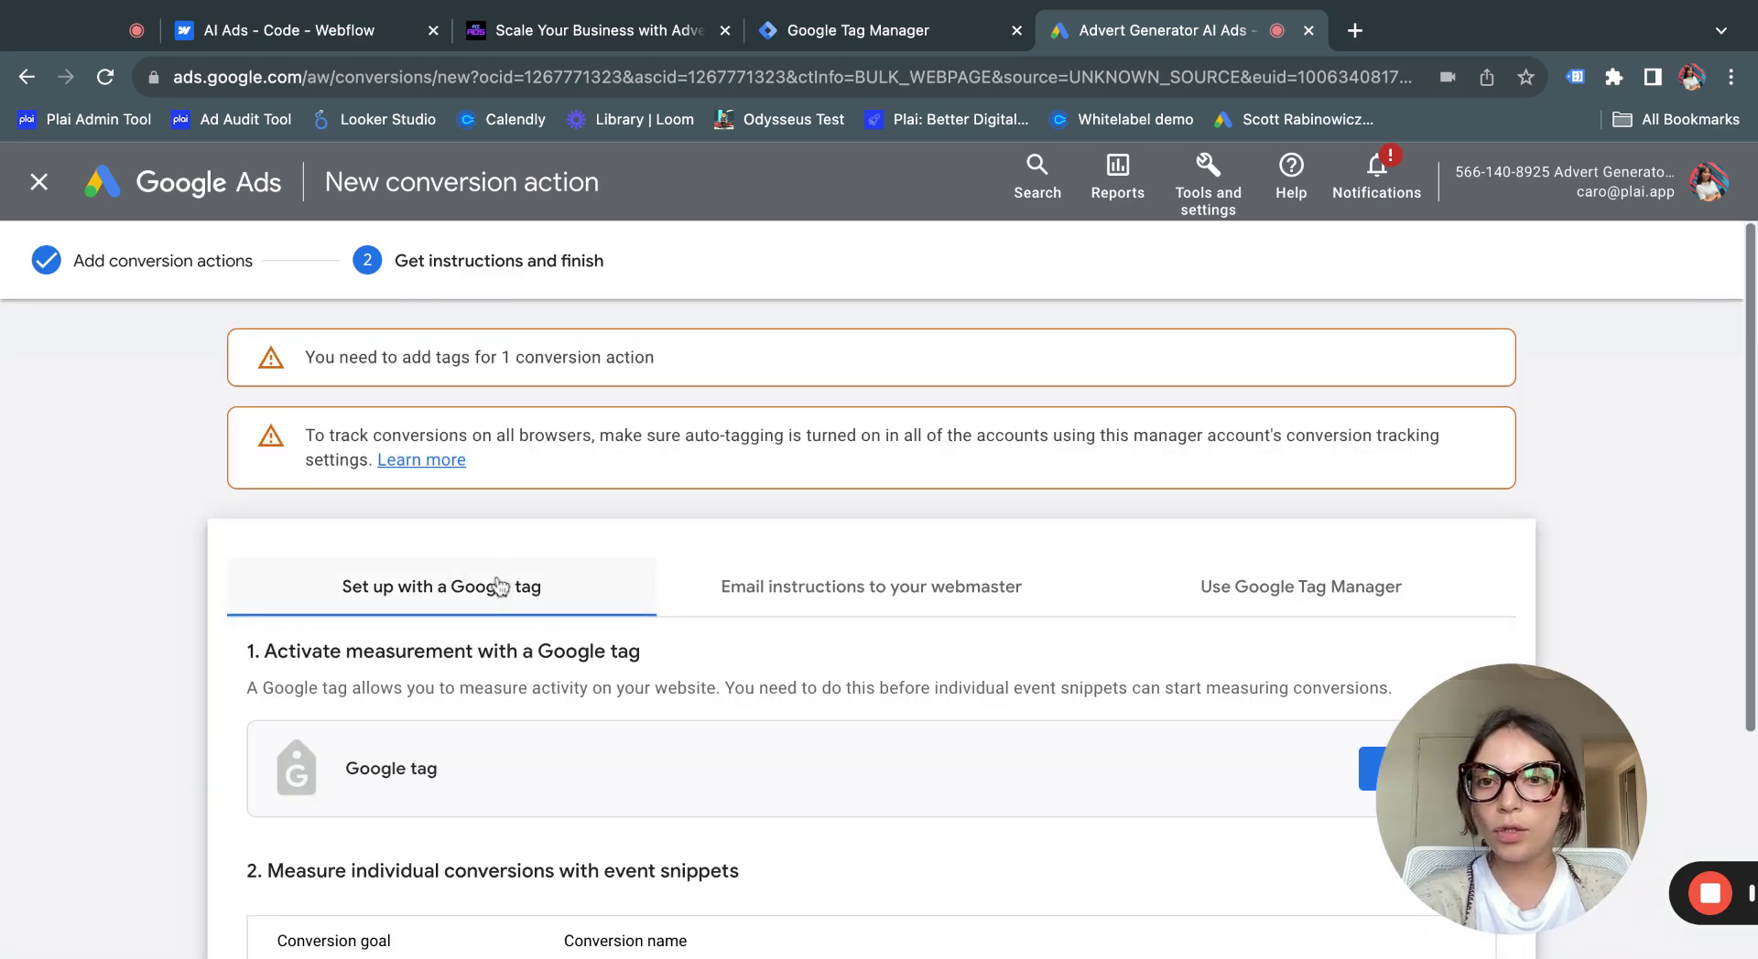
# Compare the tag setup methods for the conversion action and review the Google Tag Manager instructions with the conversion ID and label
pyautogui.scroll(-1, 485, 551)
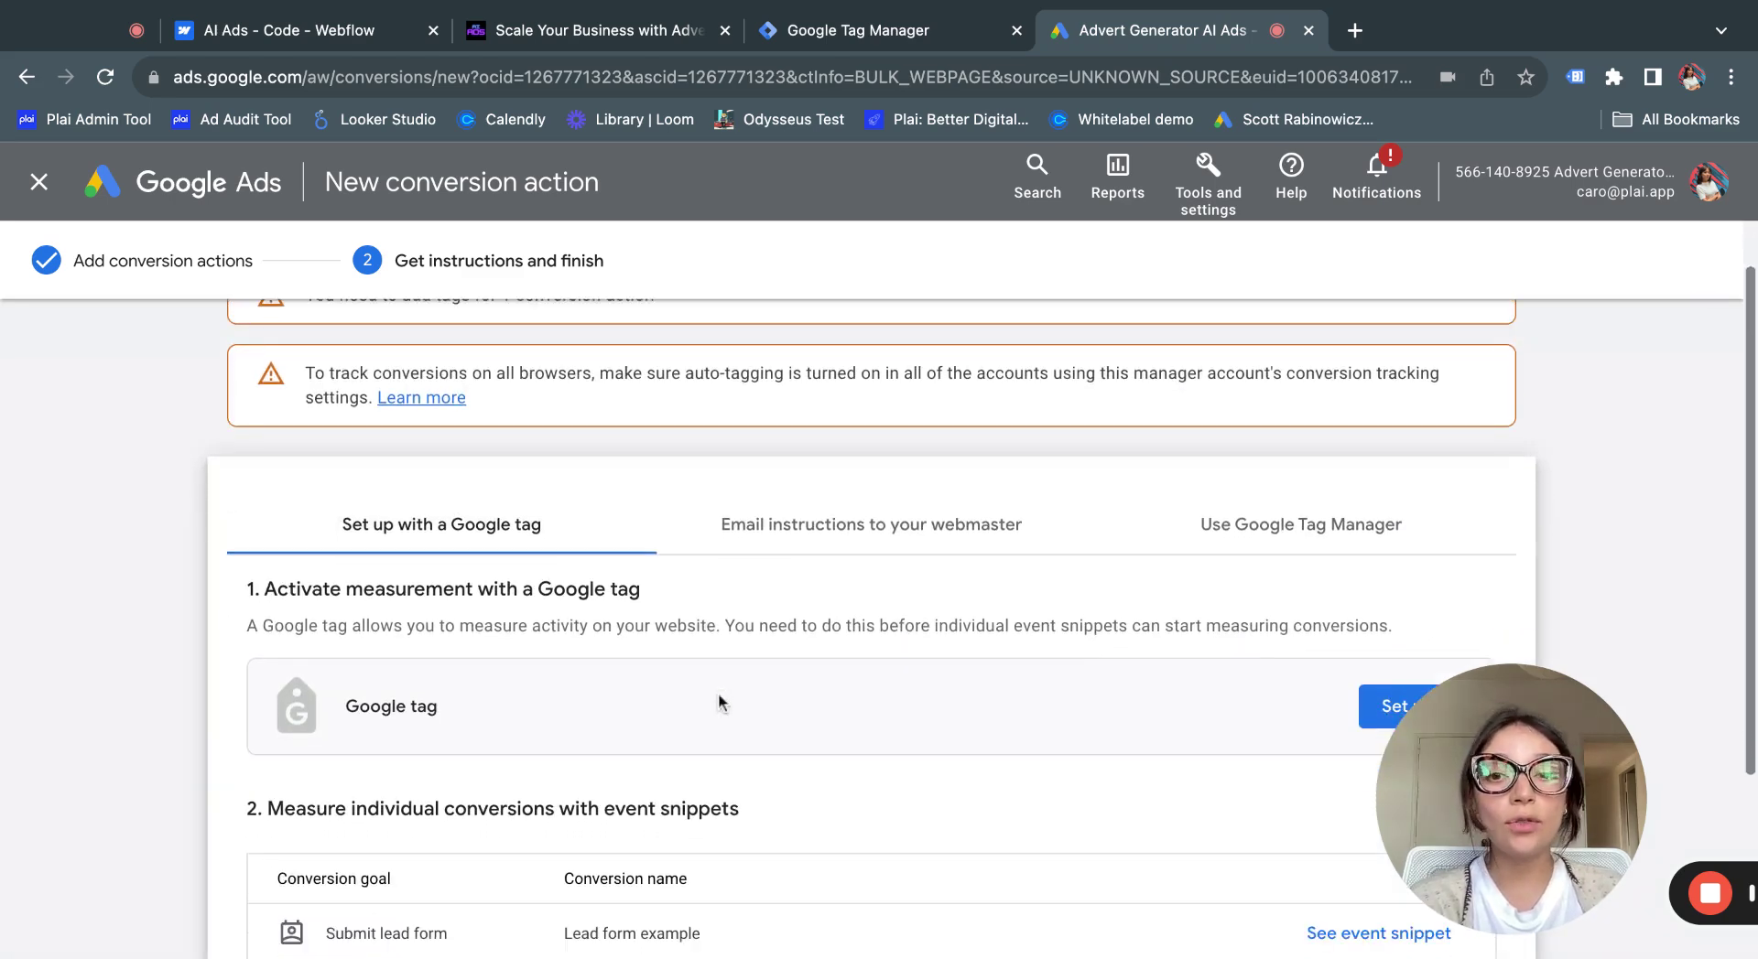
pyautogui.scroll(-3, 719, 700)
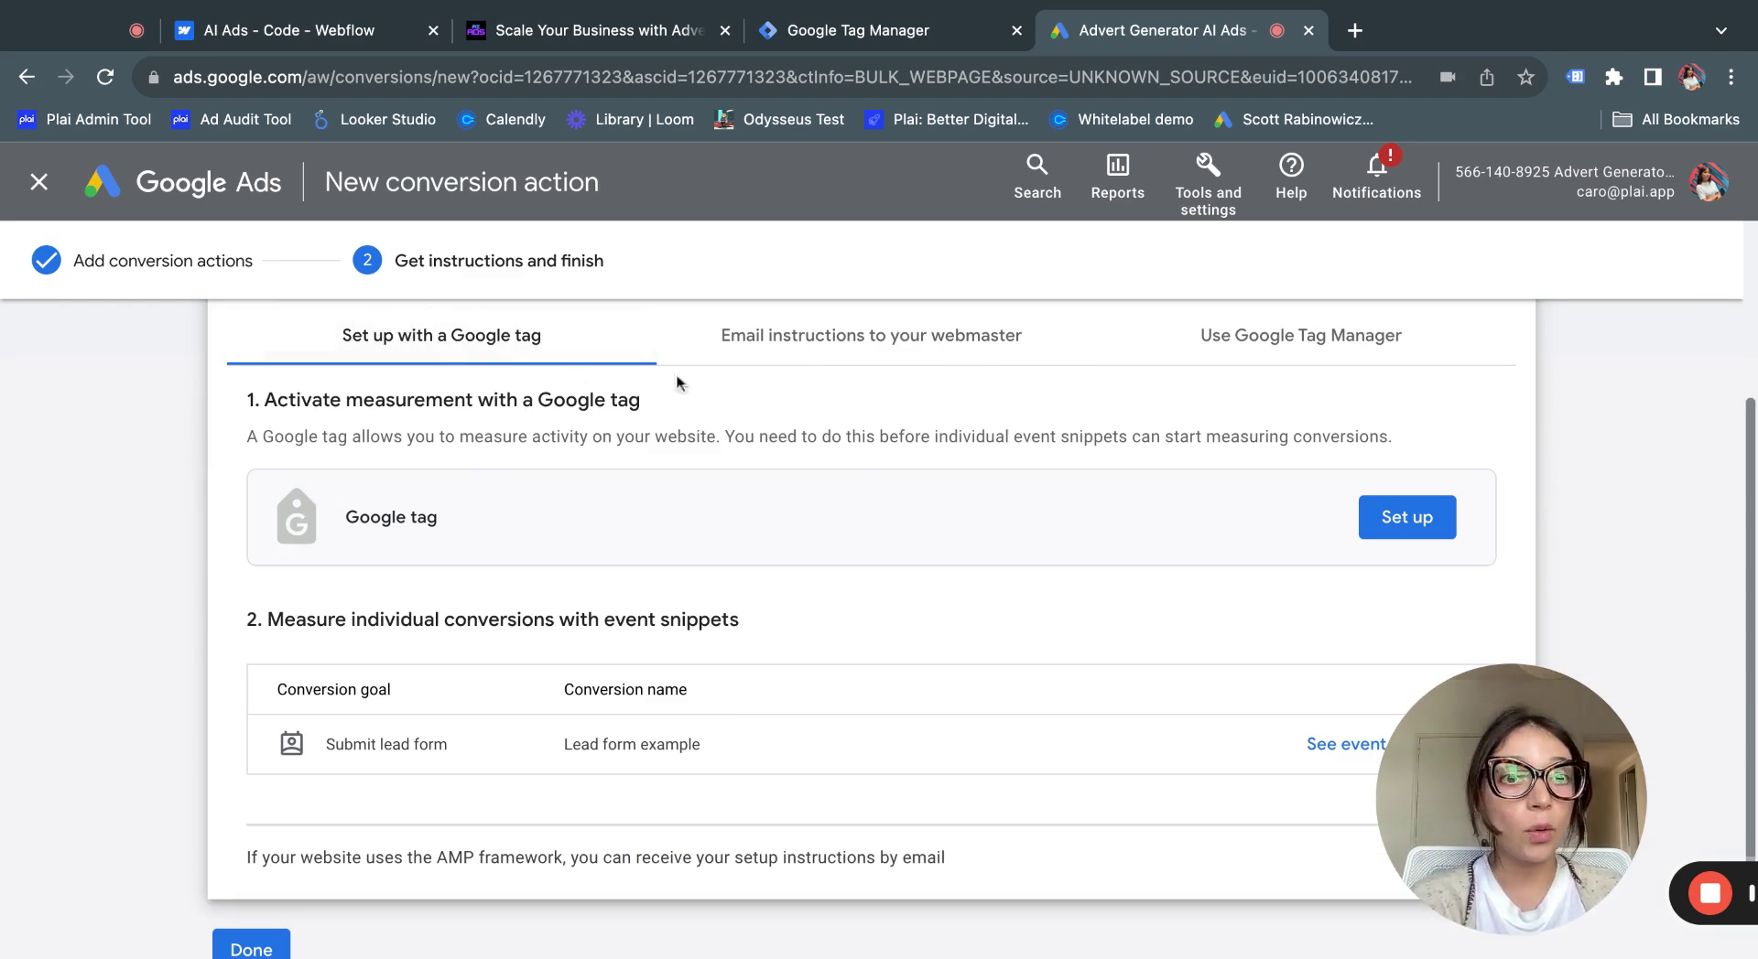
pyautogui.click(1253, 359)
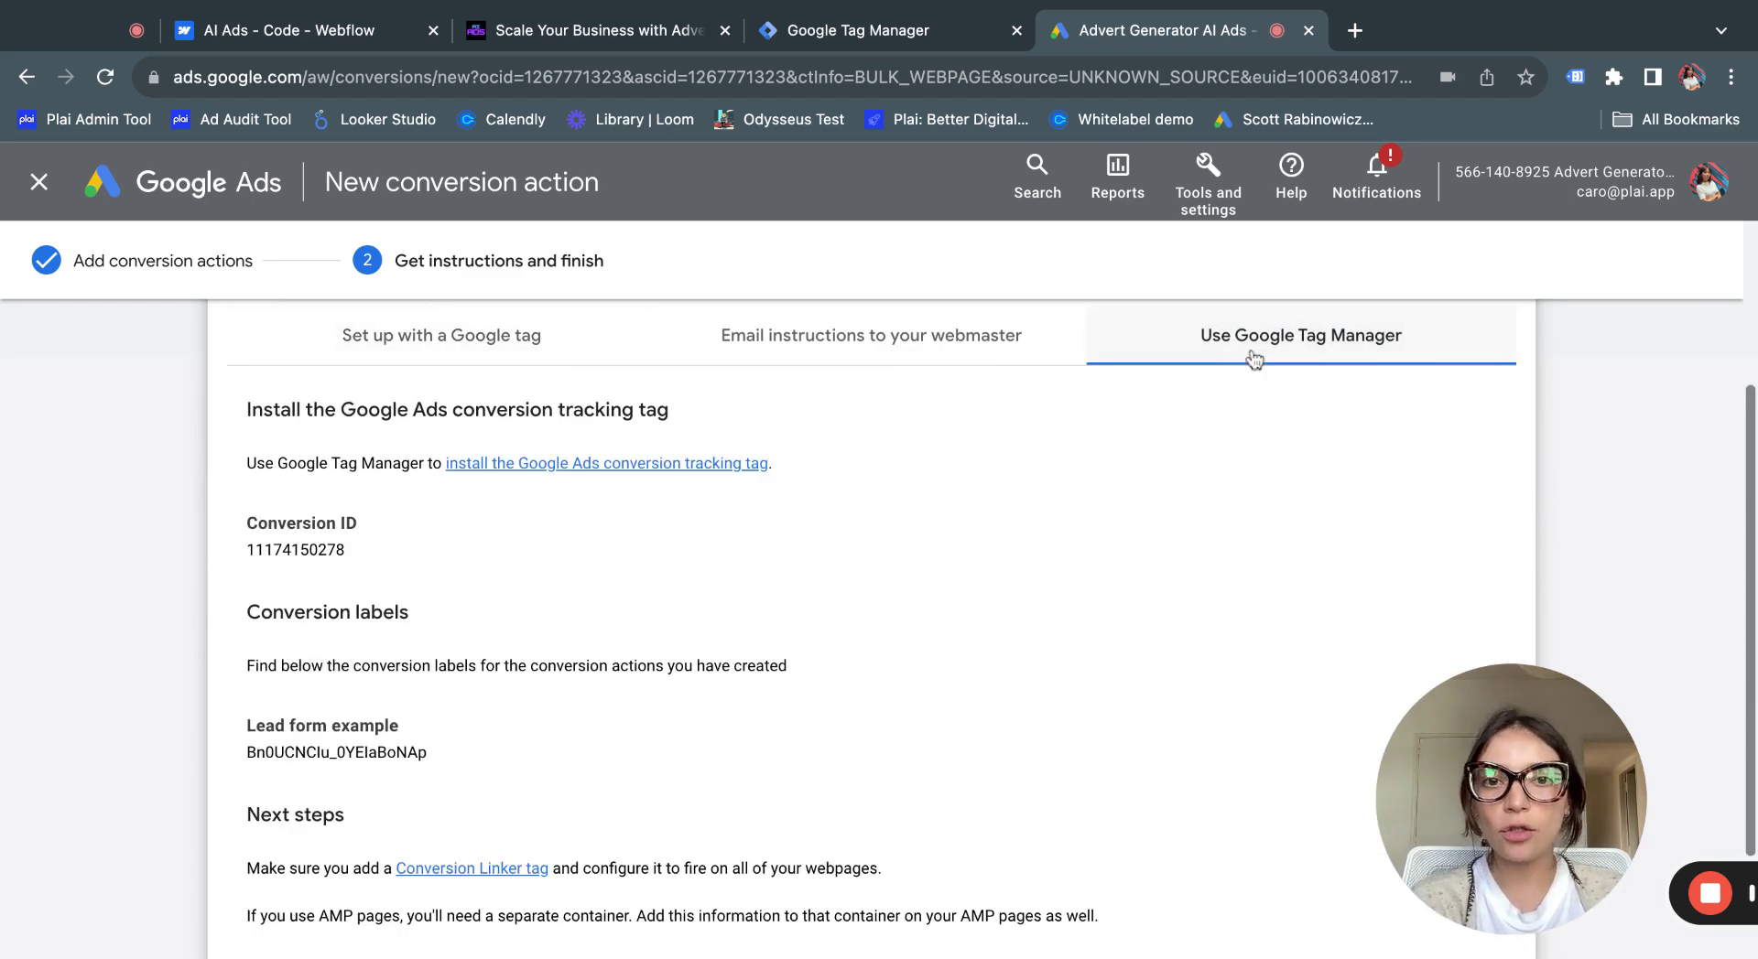
pyautogui.click(910, 348)
pyautogui.click(487, 351)
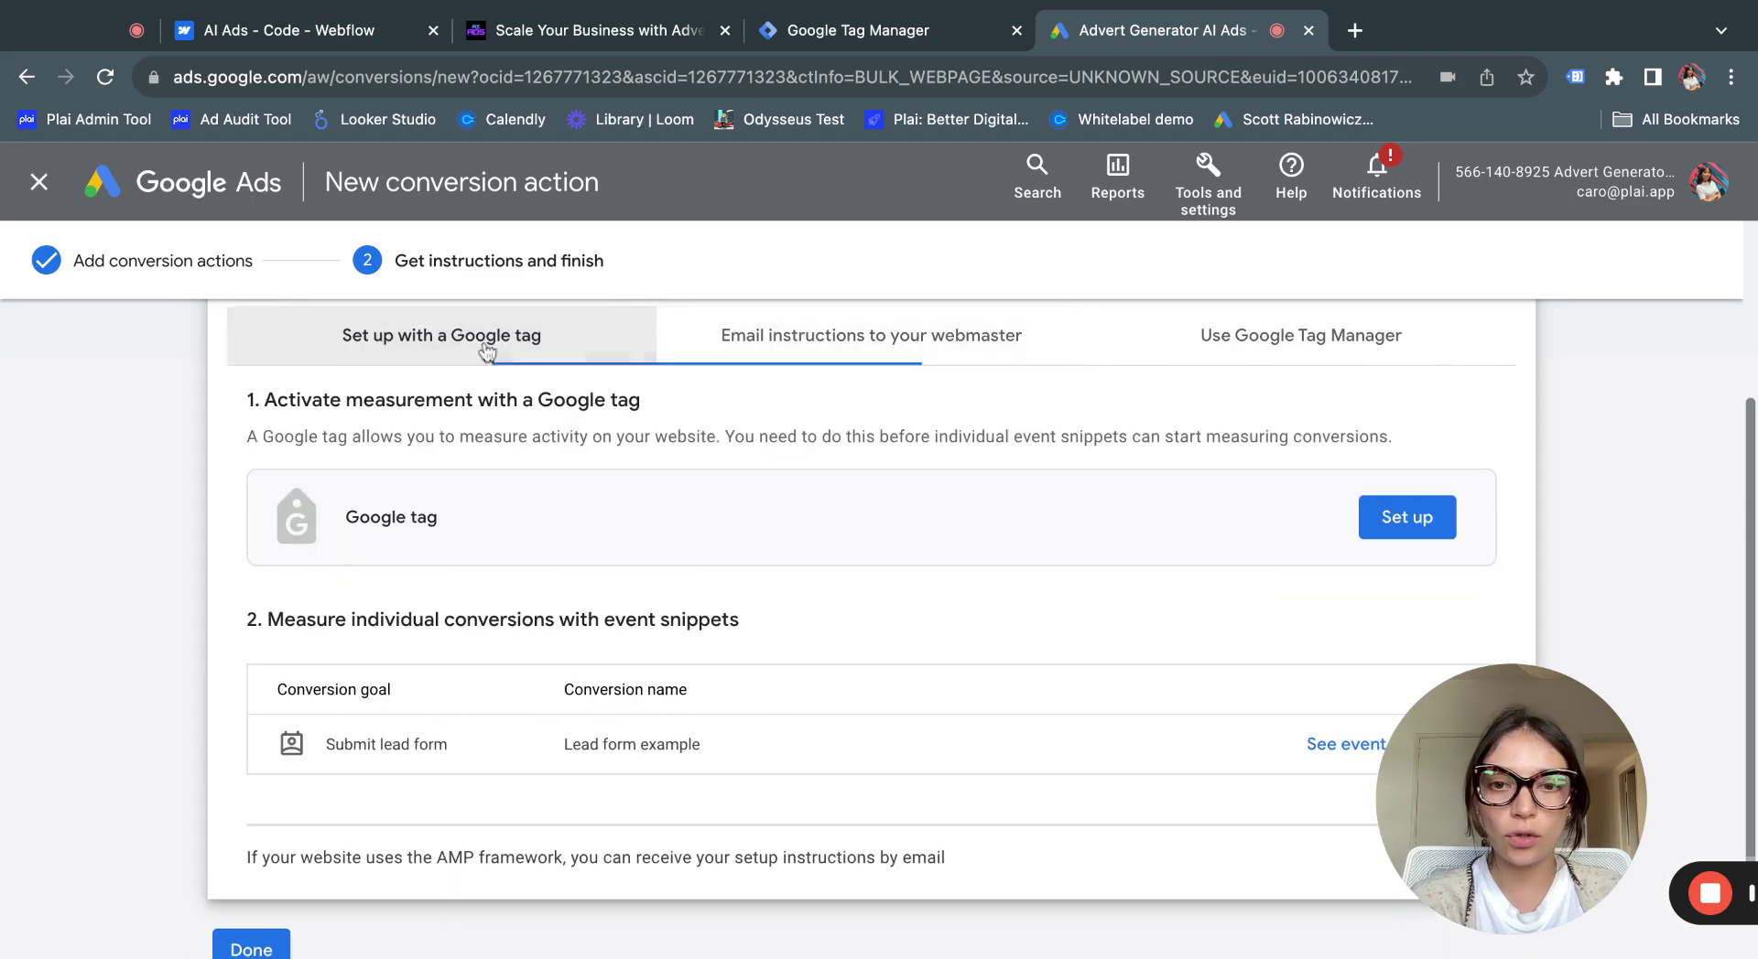
pyautogui.moveTo(1602, 803)
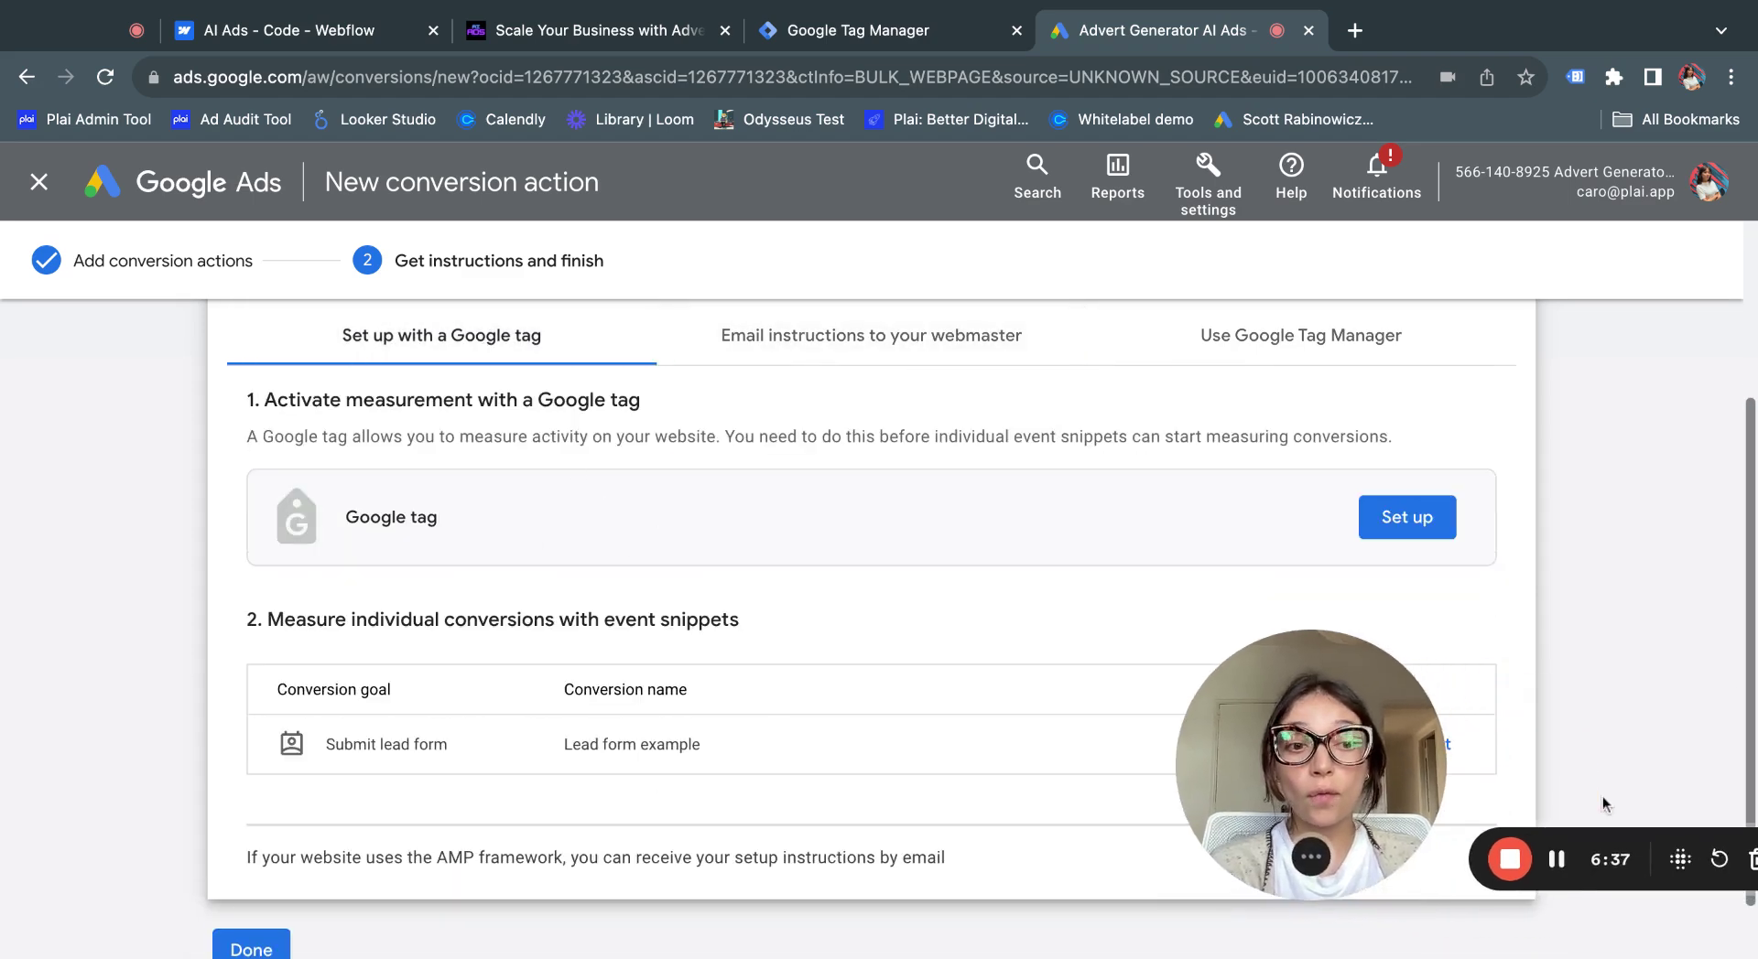
pyautogui.click(1299, 335)
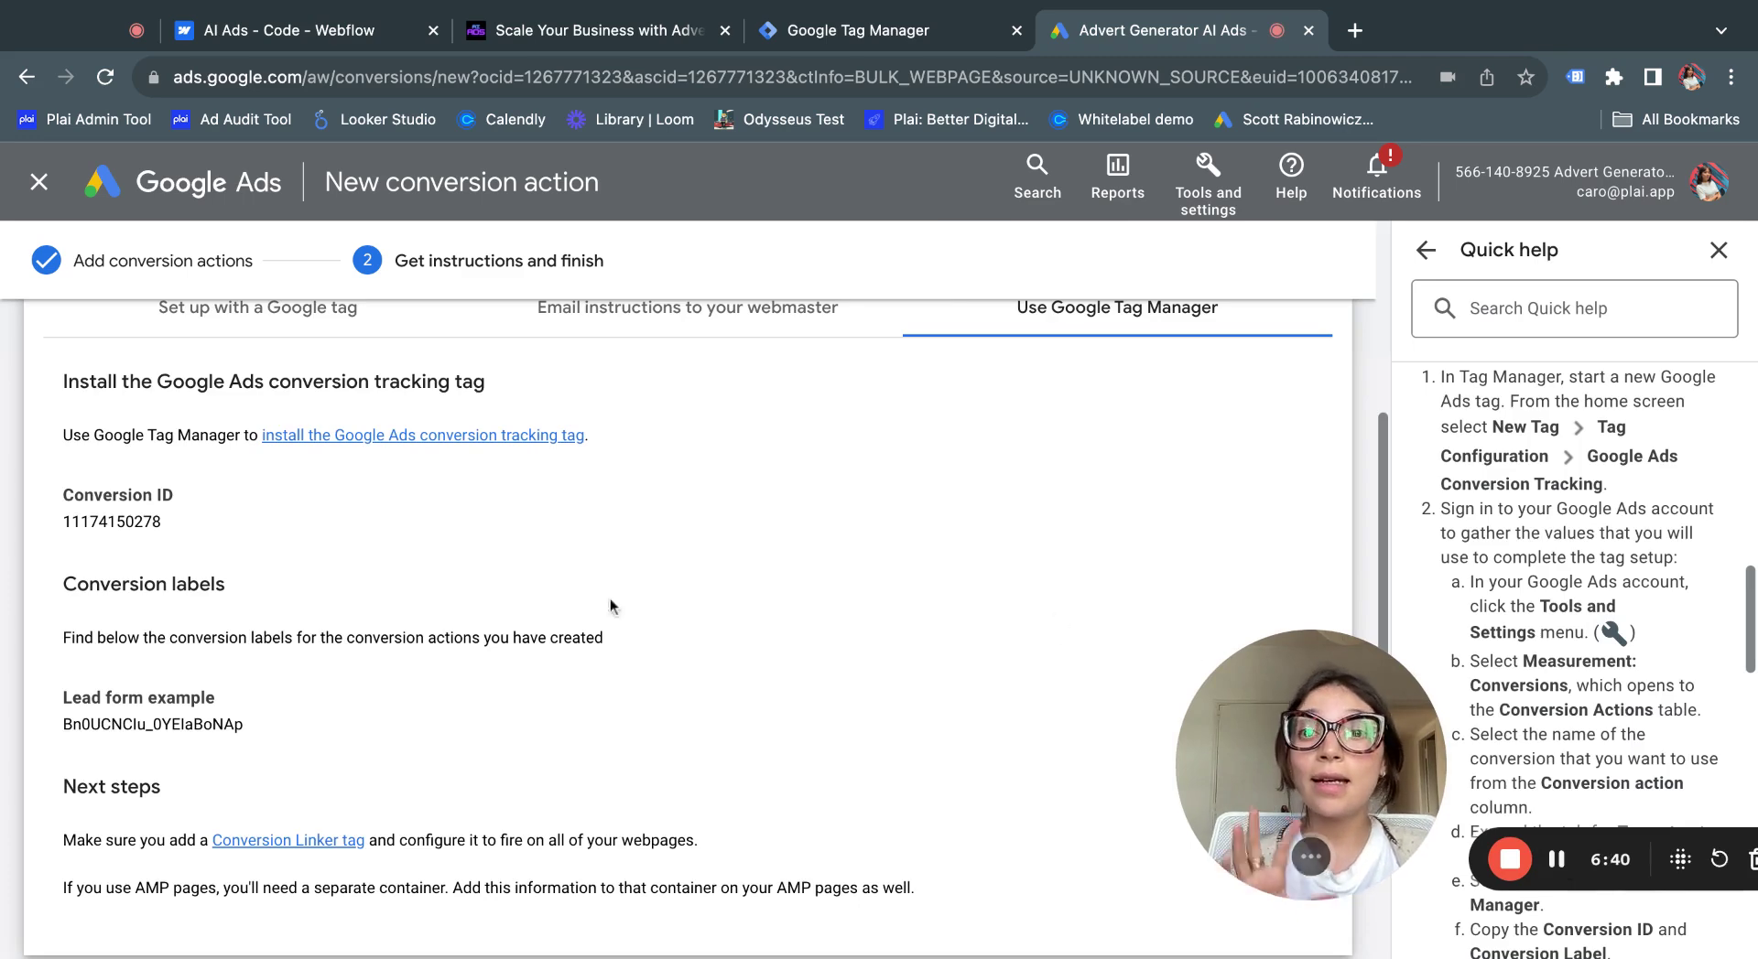
pyautogui.scroll(1, 427, 412)
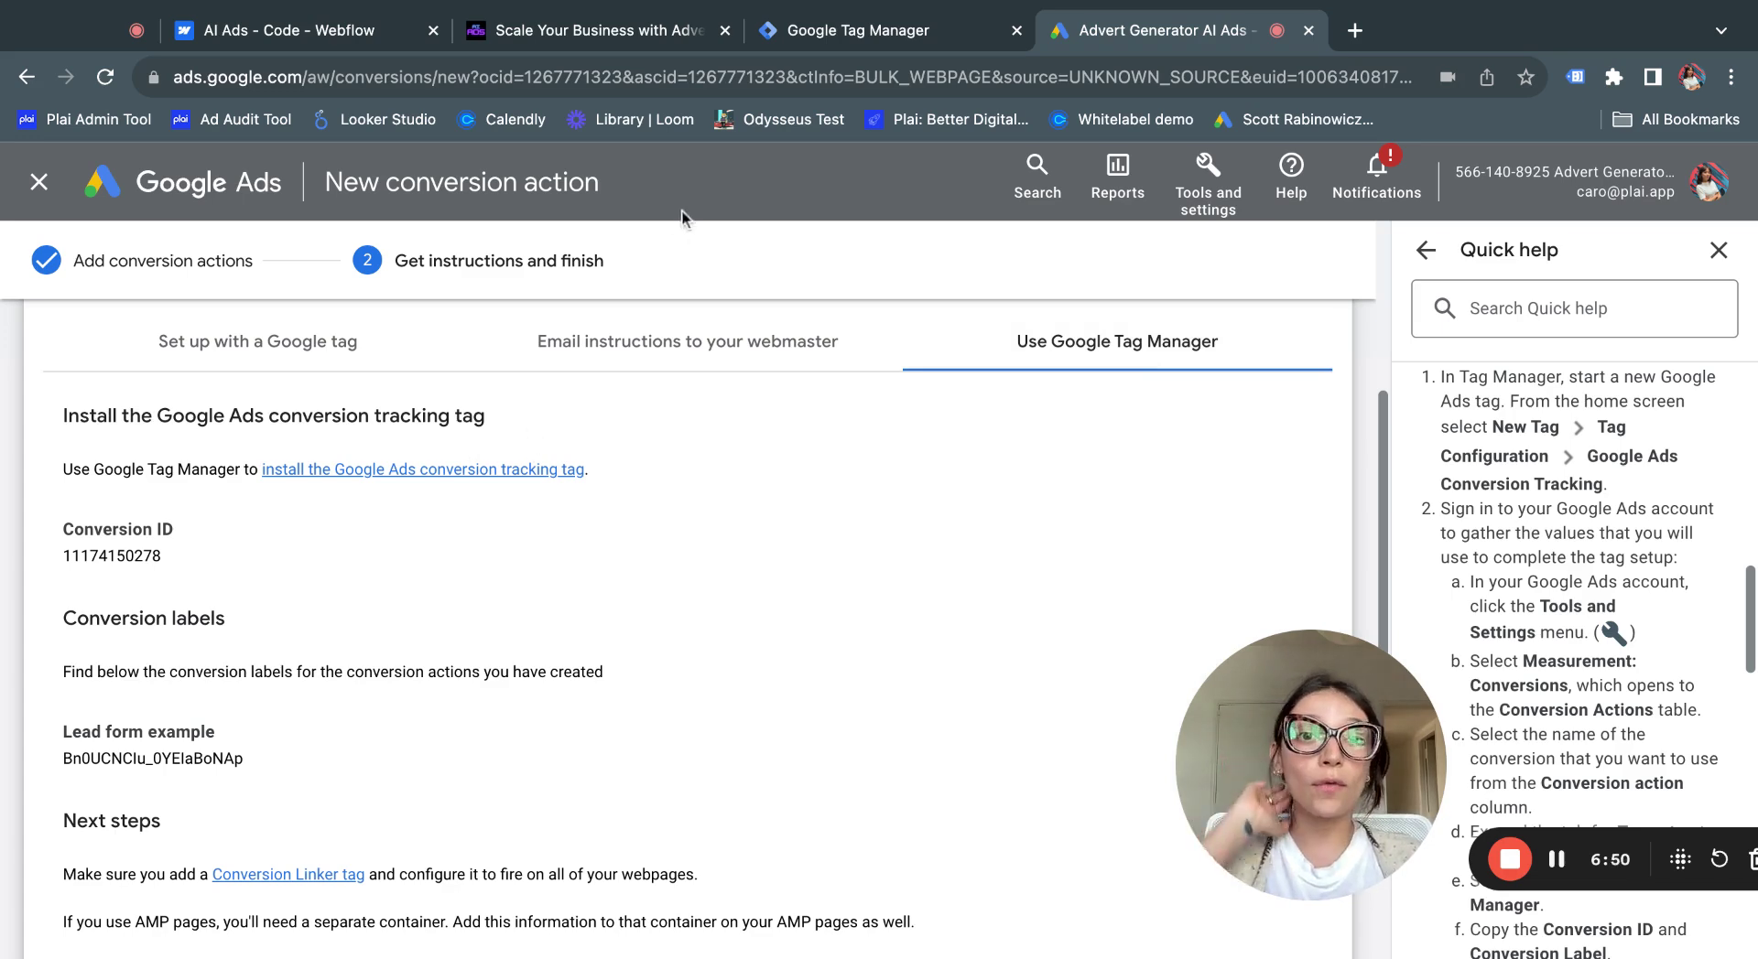
# Switch to Google Tag Manager and create a new tag of the type Google Ads Conversion Tracking
pyautogui.click(798, 39)
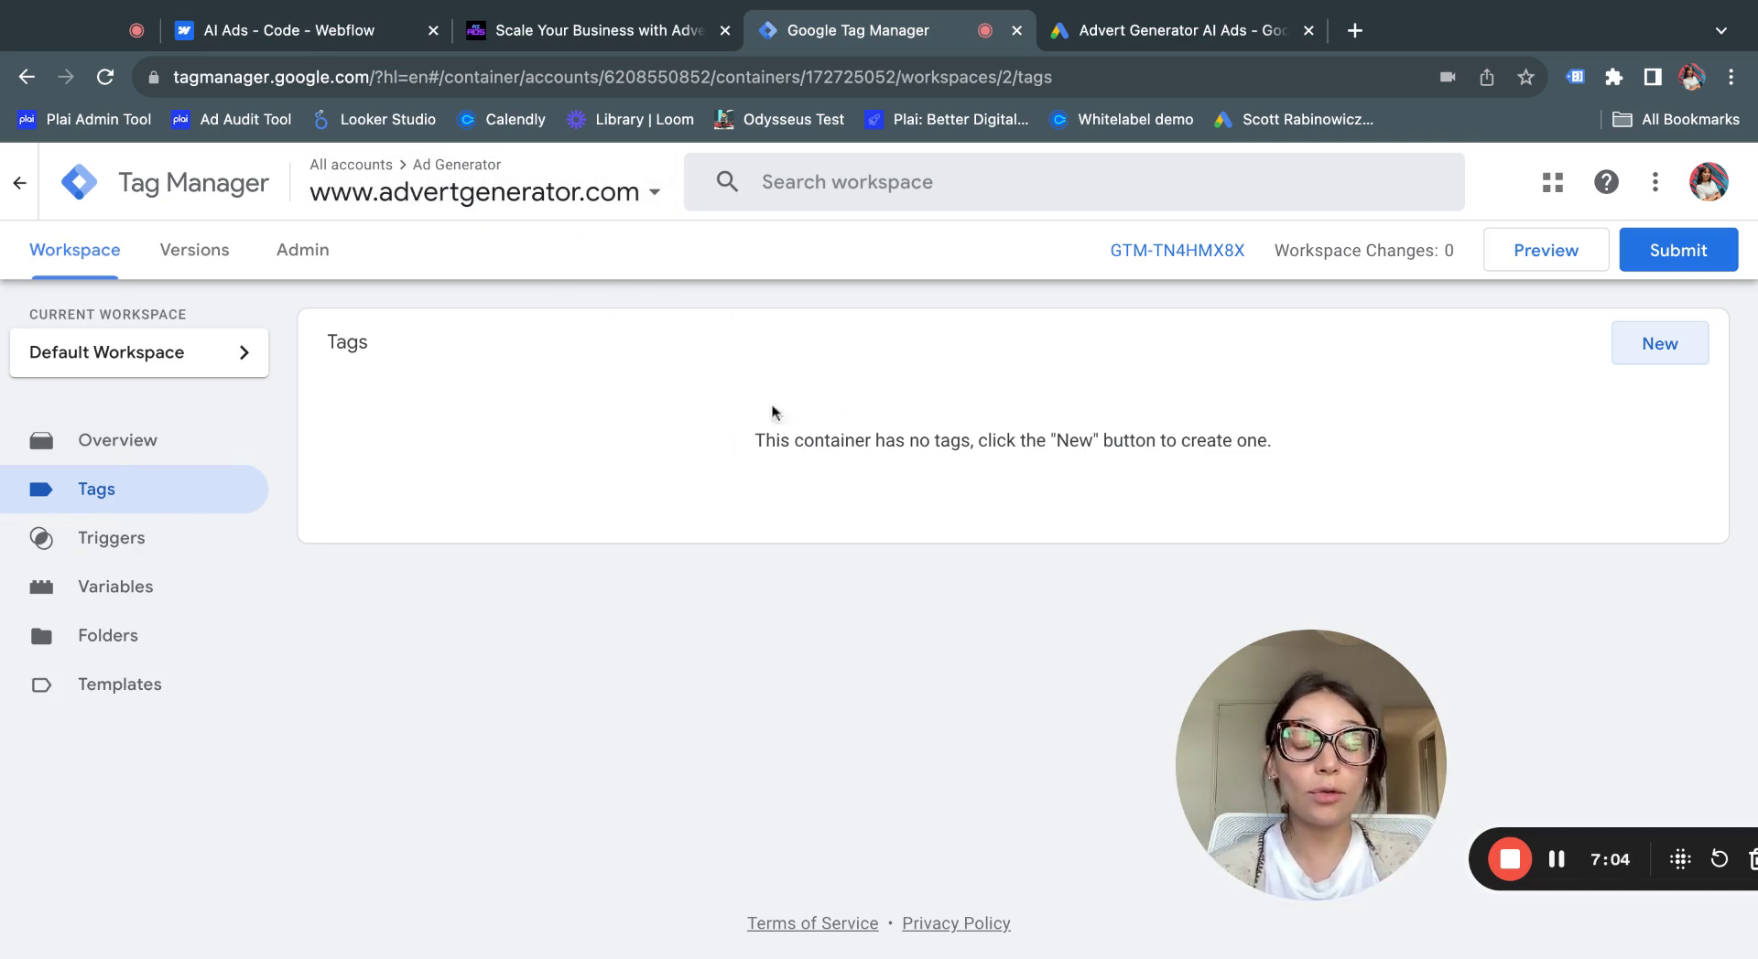
pyautogui.click(1645, 349)
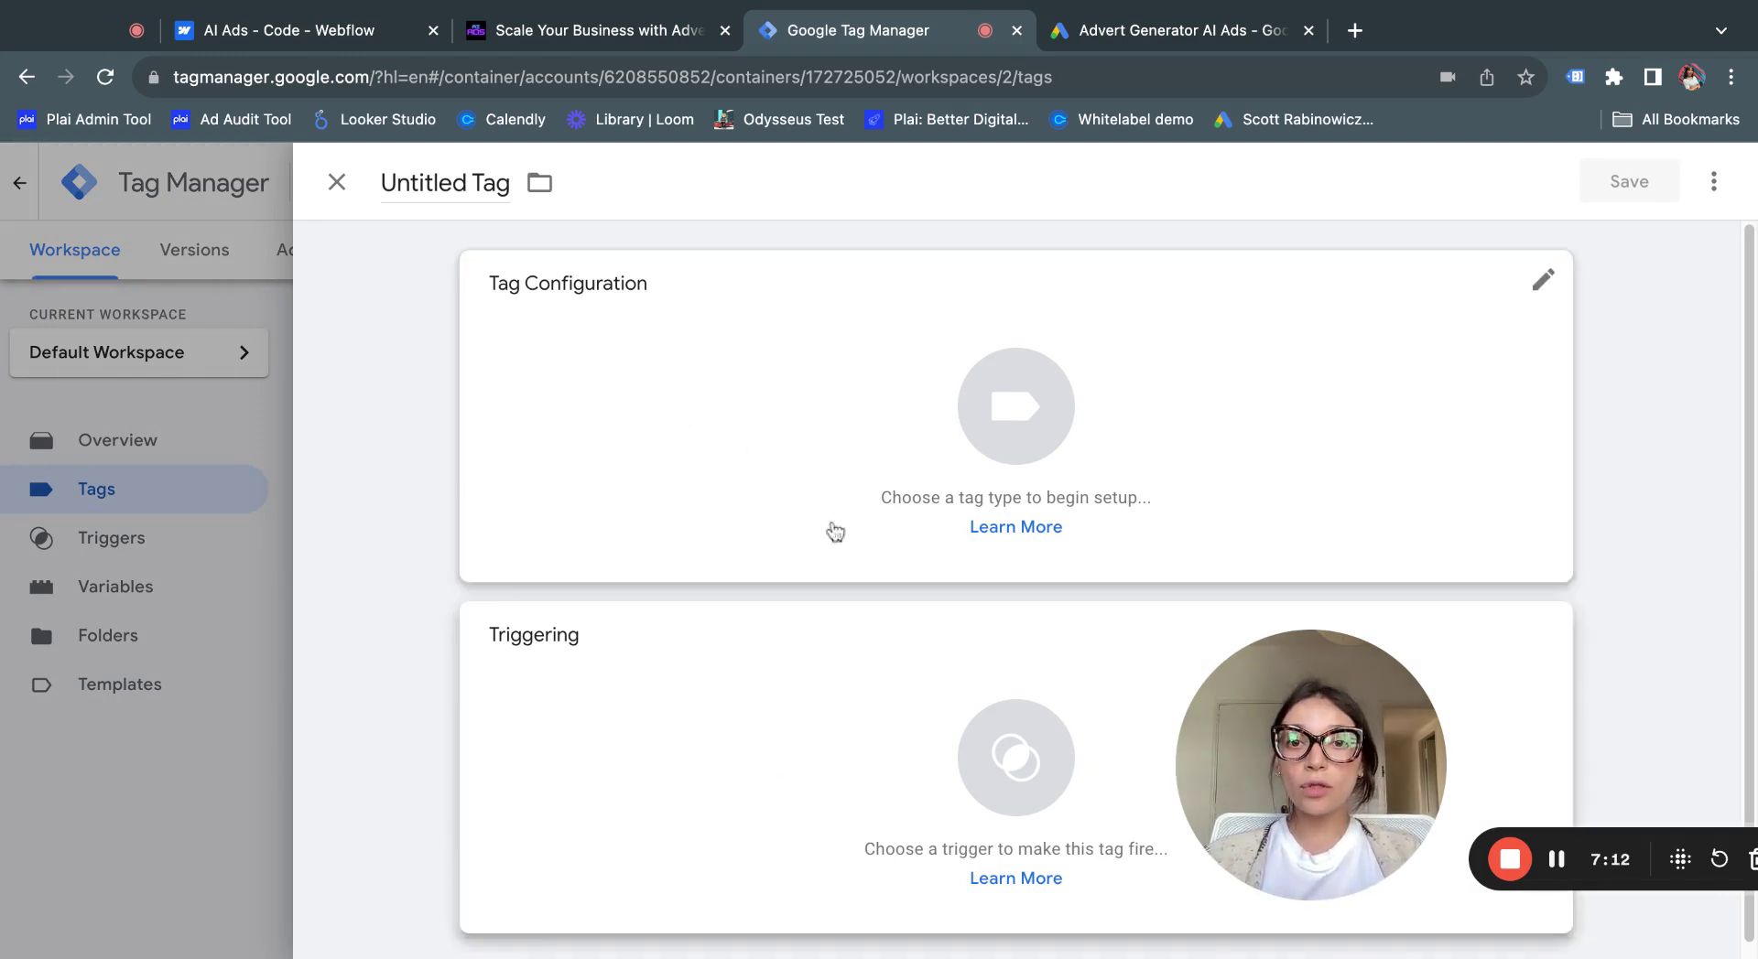
pyautogui.click(1271, 369)
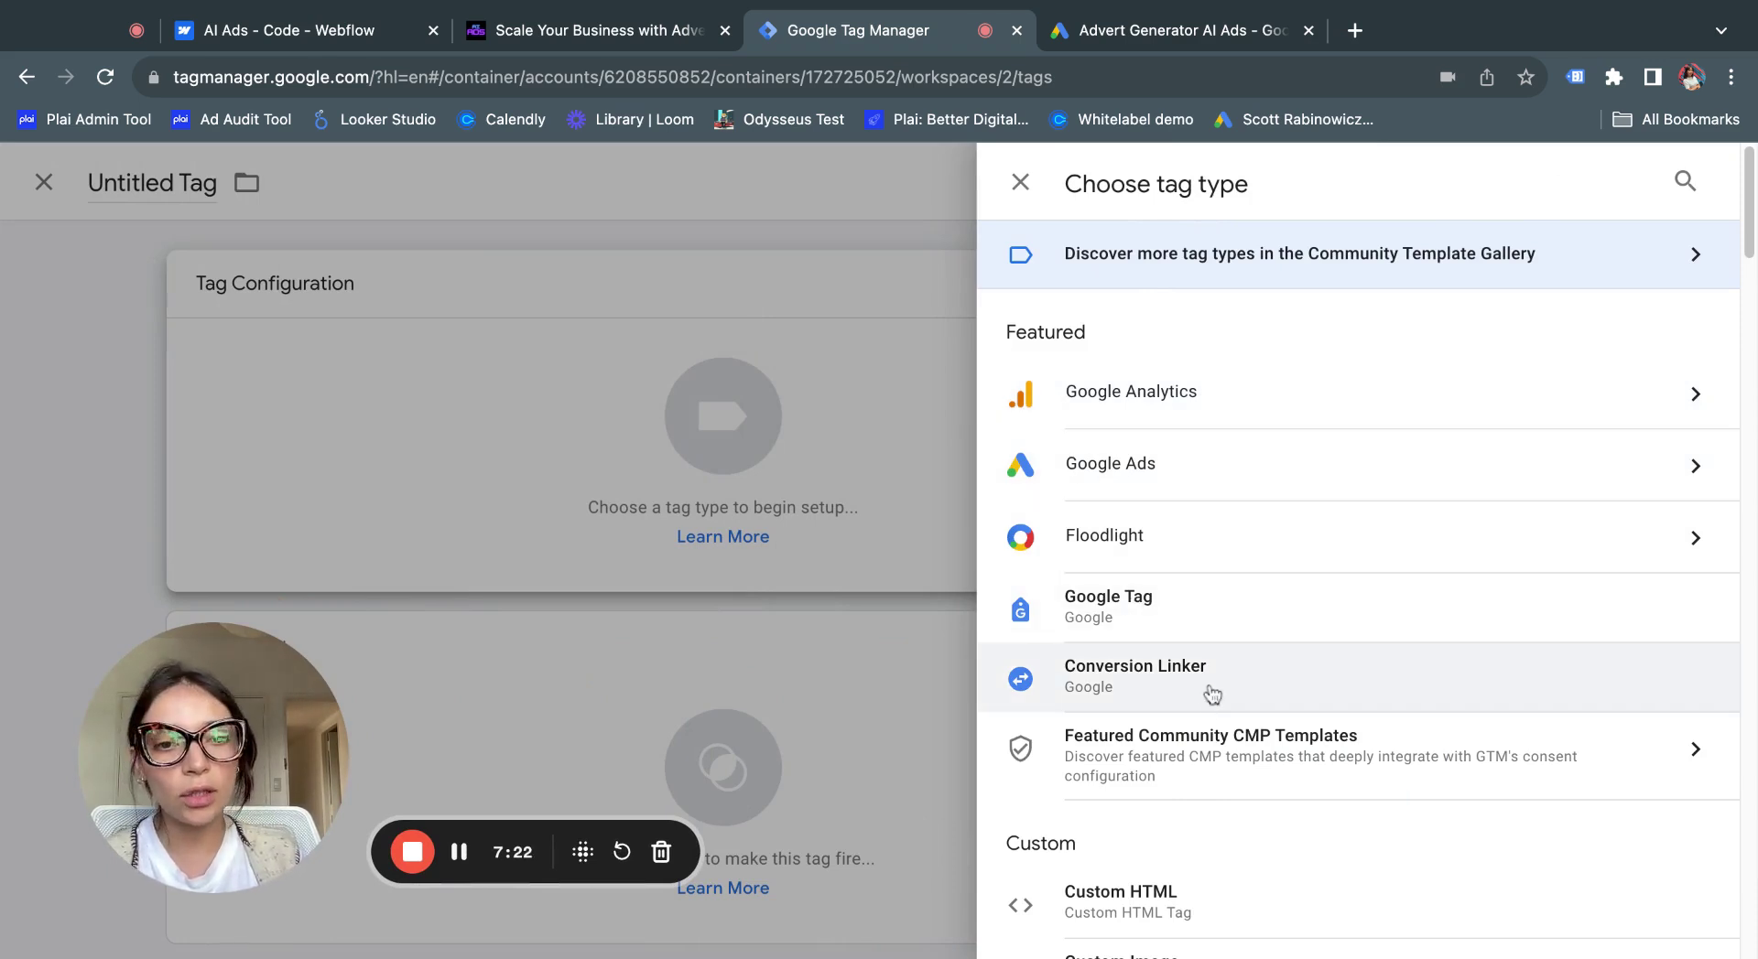
pyautogui.scroll(-2, 1213, 695)
pyautogui.scroll(2, 1222, 692)
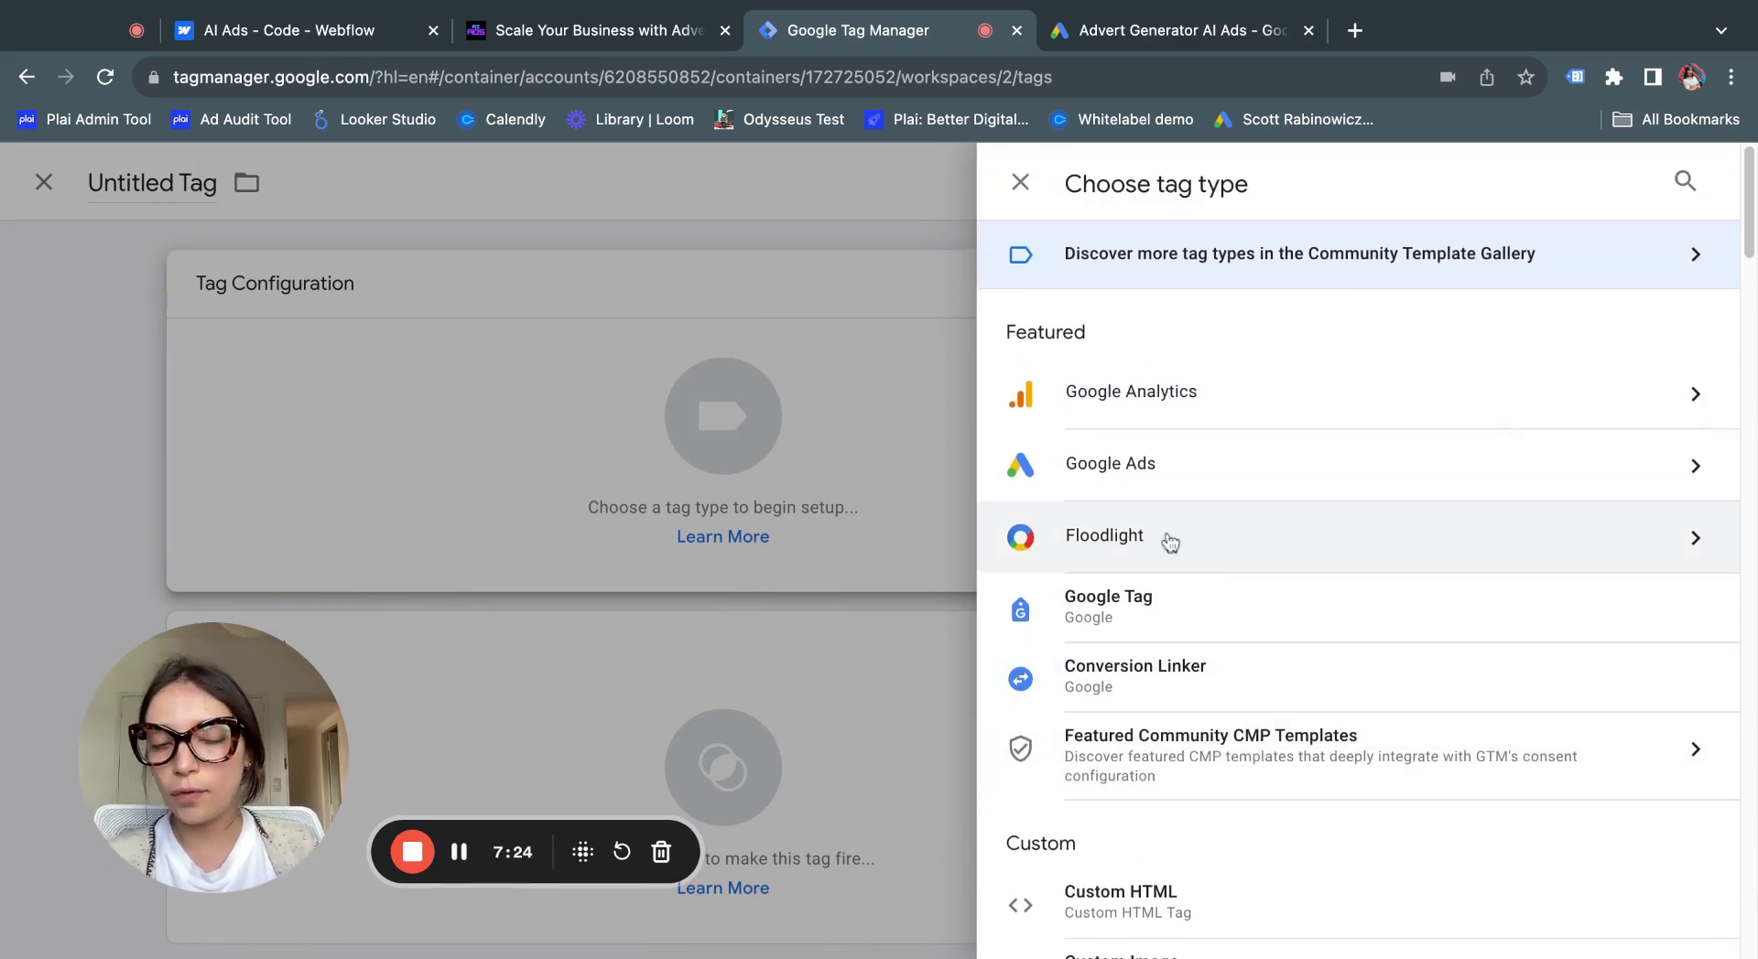
pyautogui.click(1150, 474)
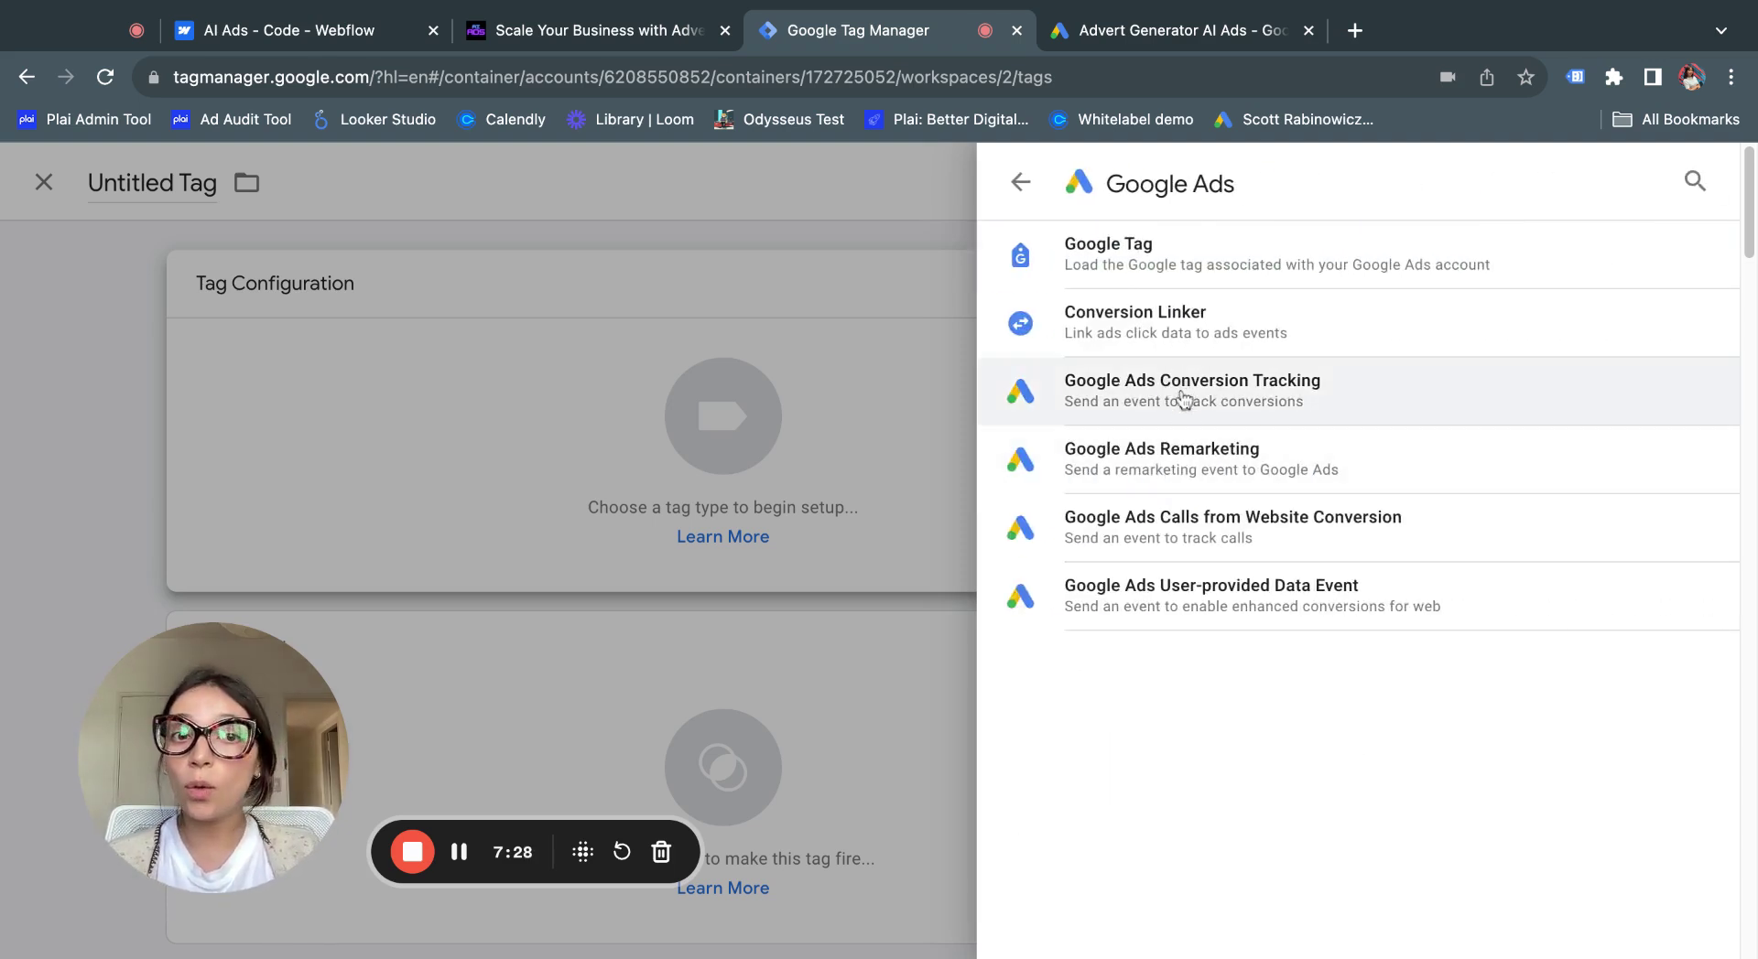
pyautogui.click(1231, 403)
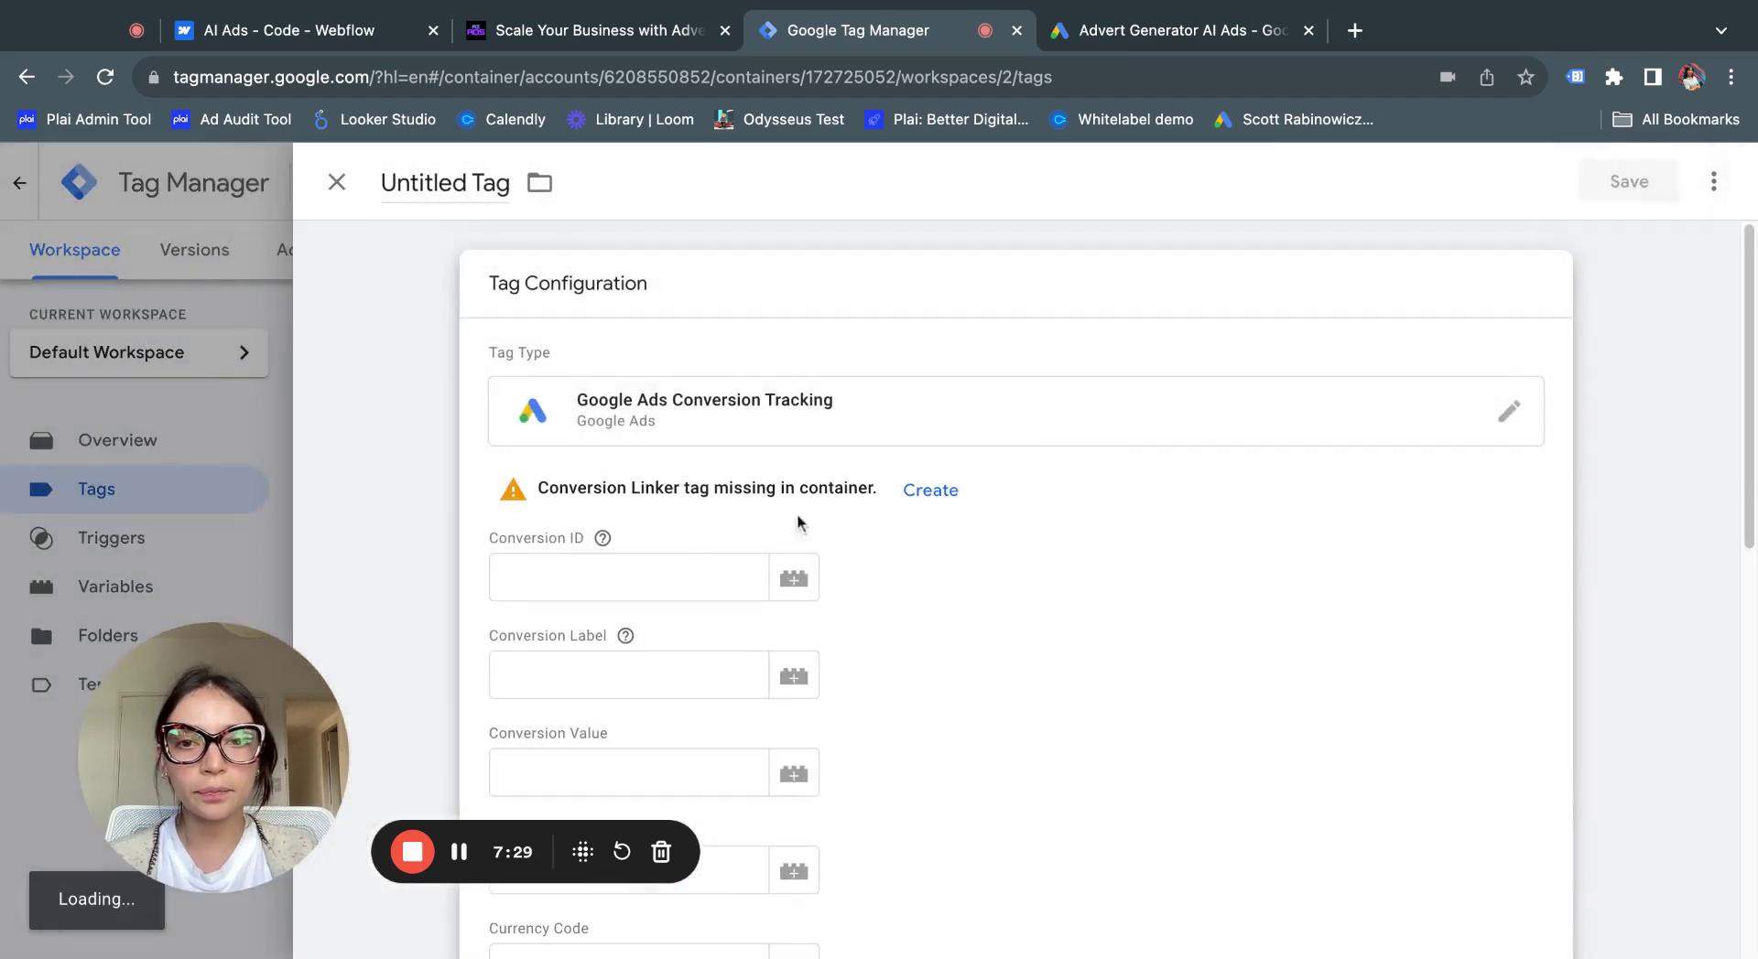
pyautogui.scroll(-1, 600, 508)
pyautogui.scroll(-1, 593, 503)
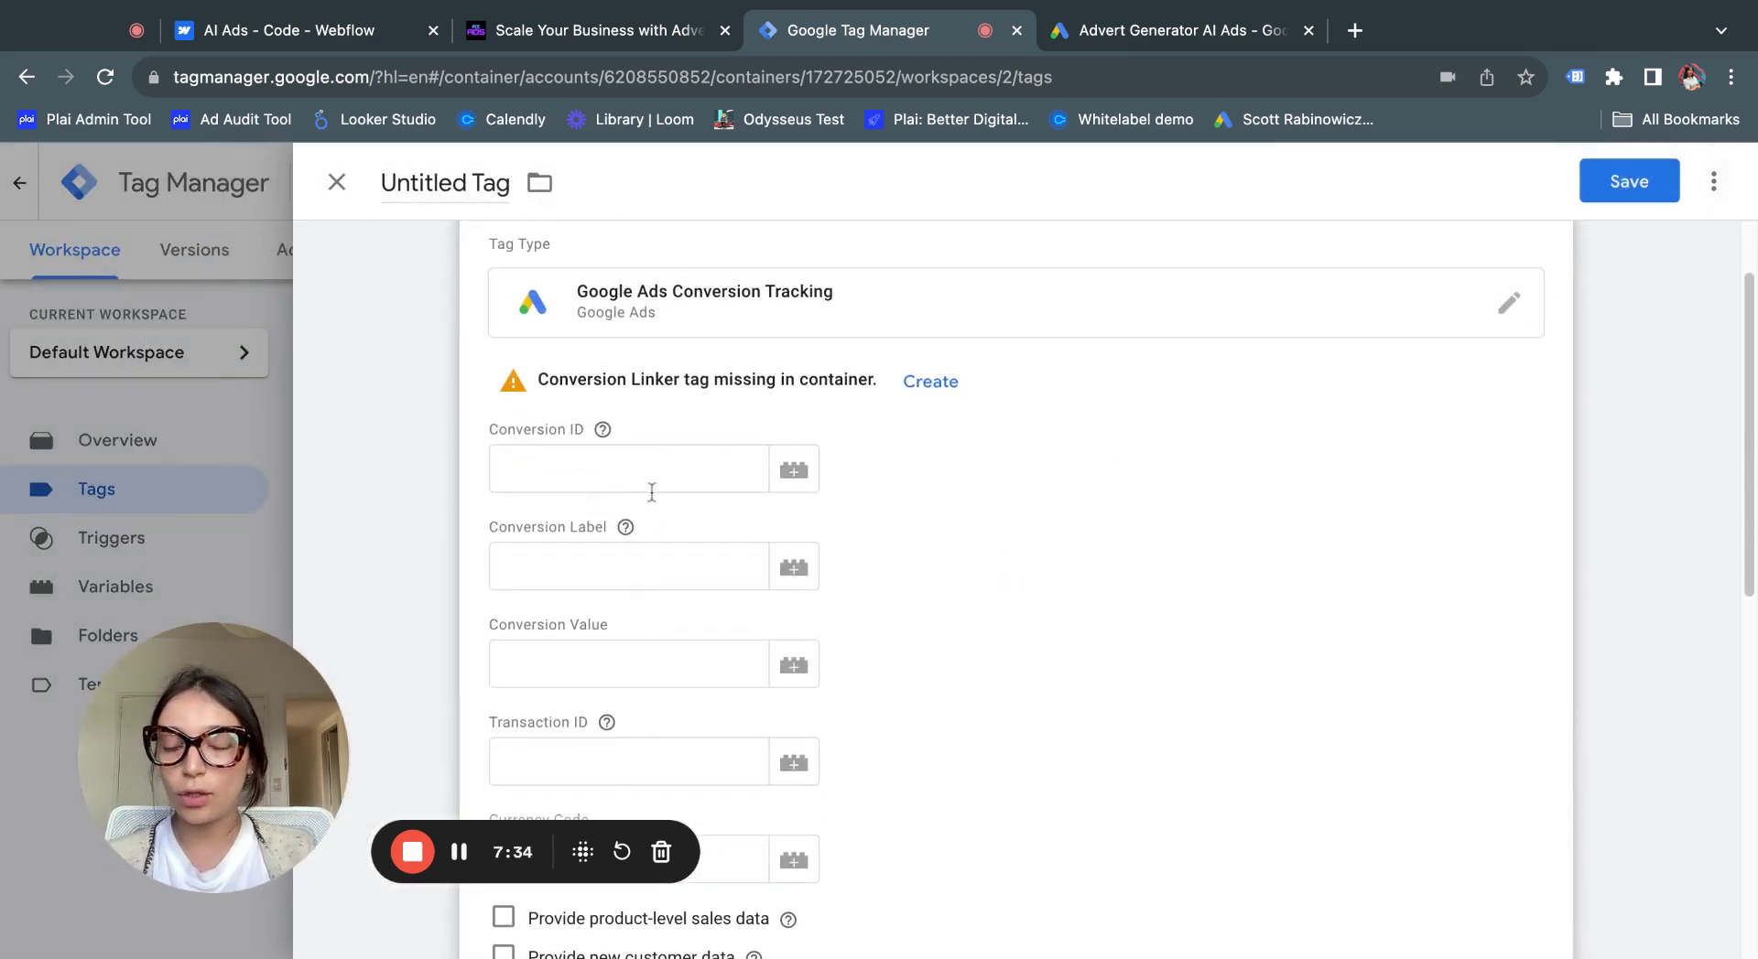
# Copy the conversion ID from the Google Ads setup instructions into the new tag's Conversion ID in Google Tag Manager
pyautogui.click(1206, 40)
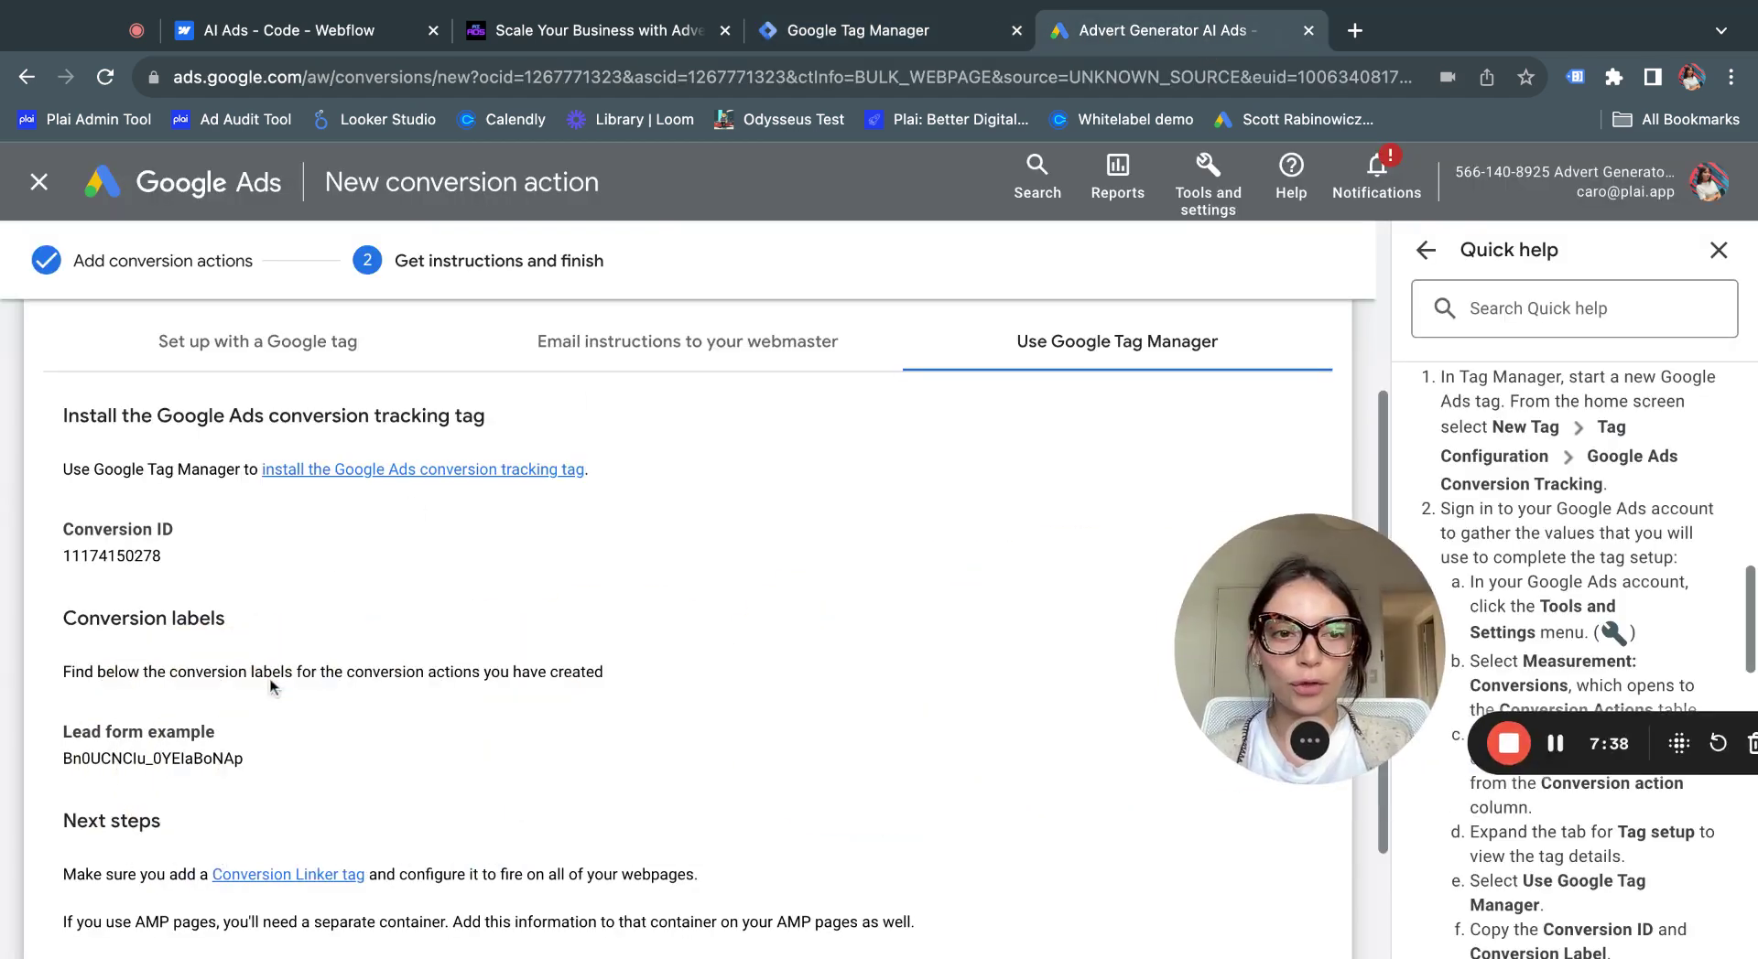
pyautogui.doubleClick(64, 555)
pyautogui.press('super+c')
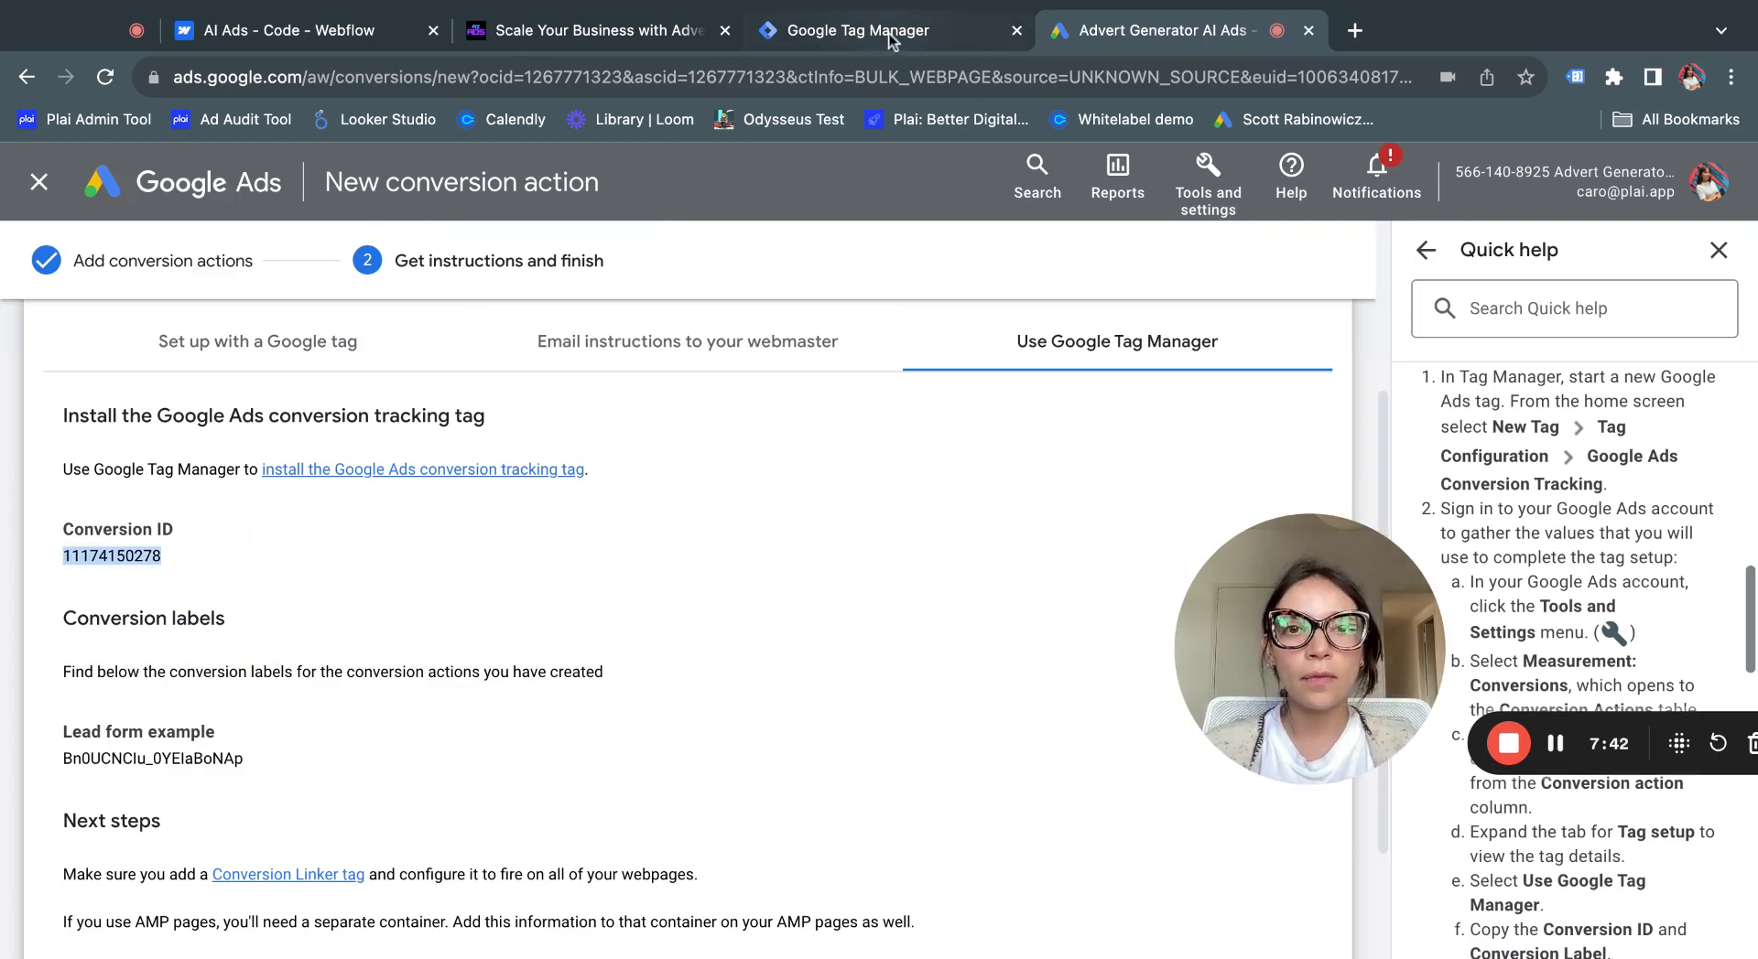
pyautogui.click(842, 31)
pyautogui.click(611, 464)
pyautogui.click(625, 528)
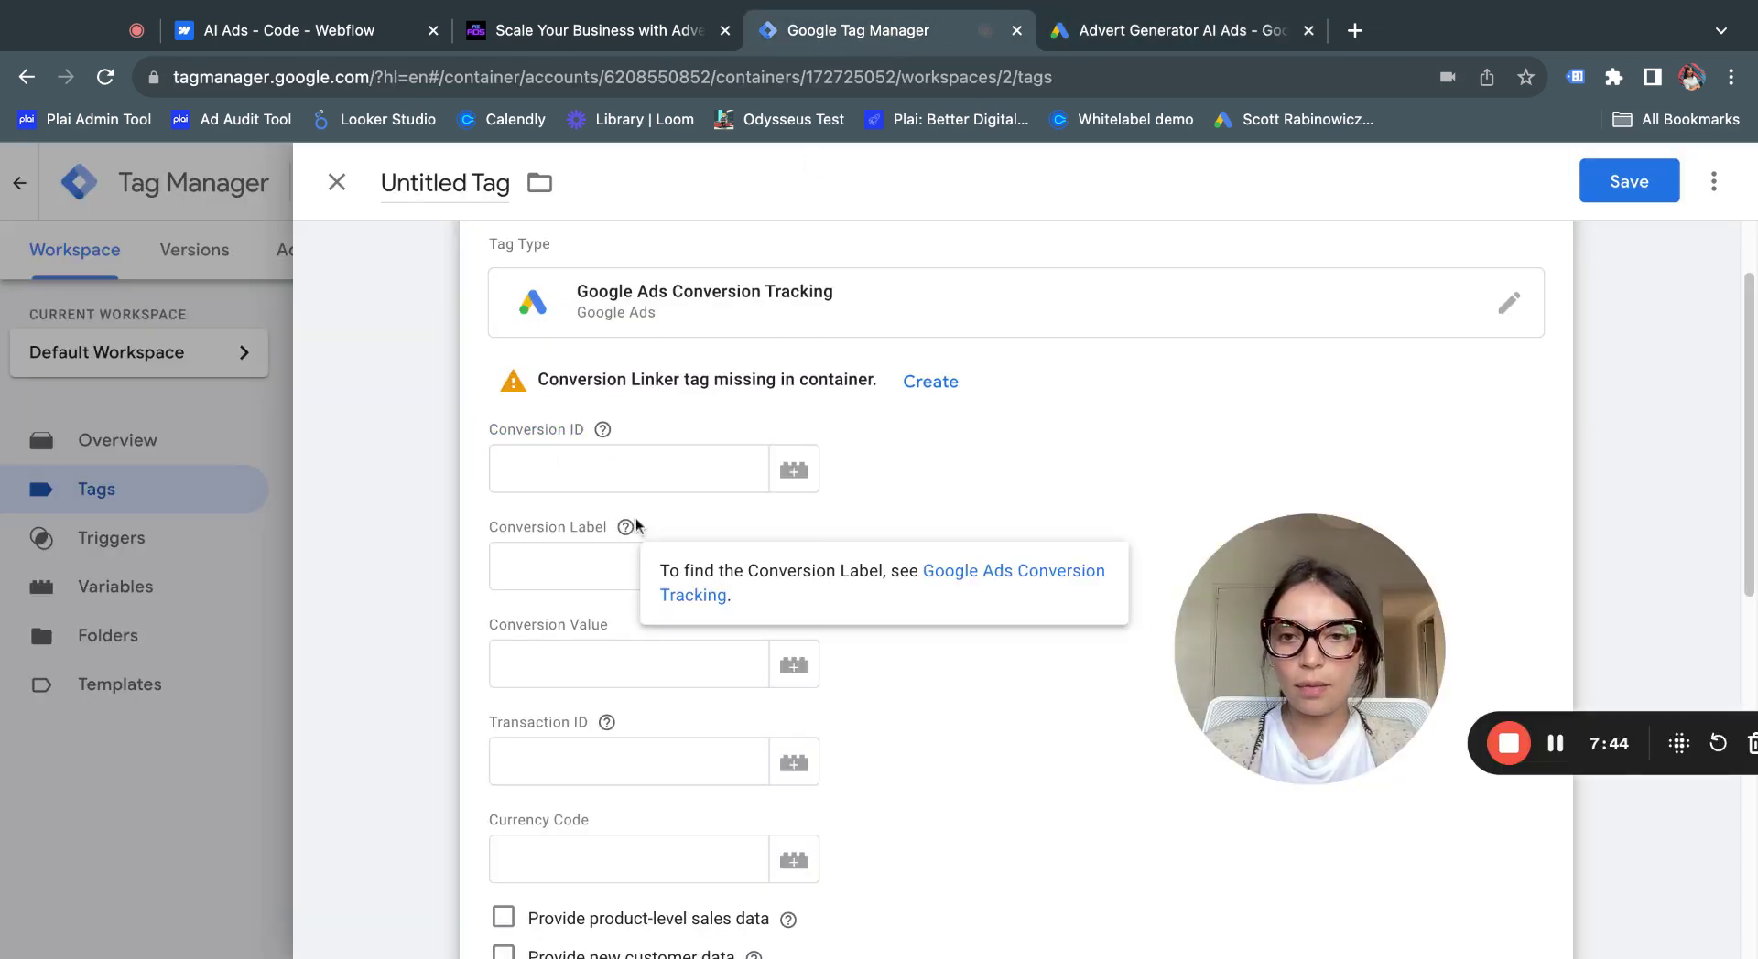
pyautogui.click(597, 472)
pyautogui.press('super+v')
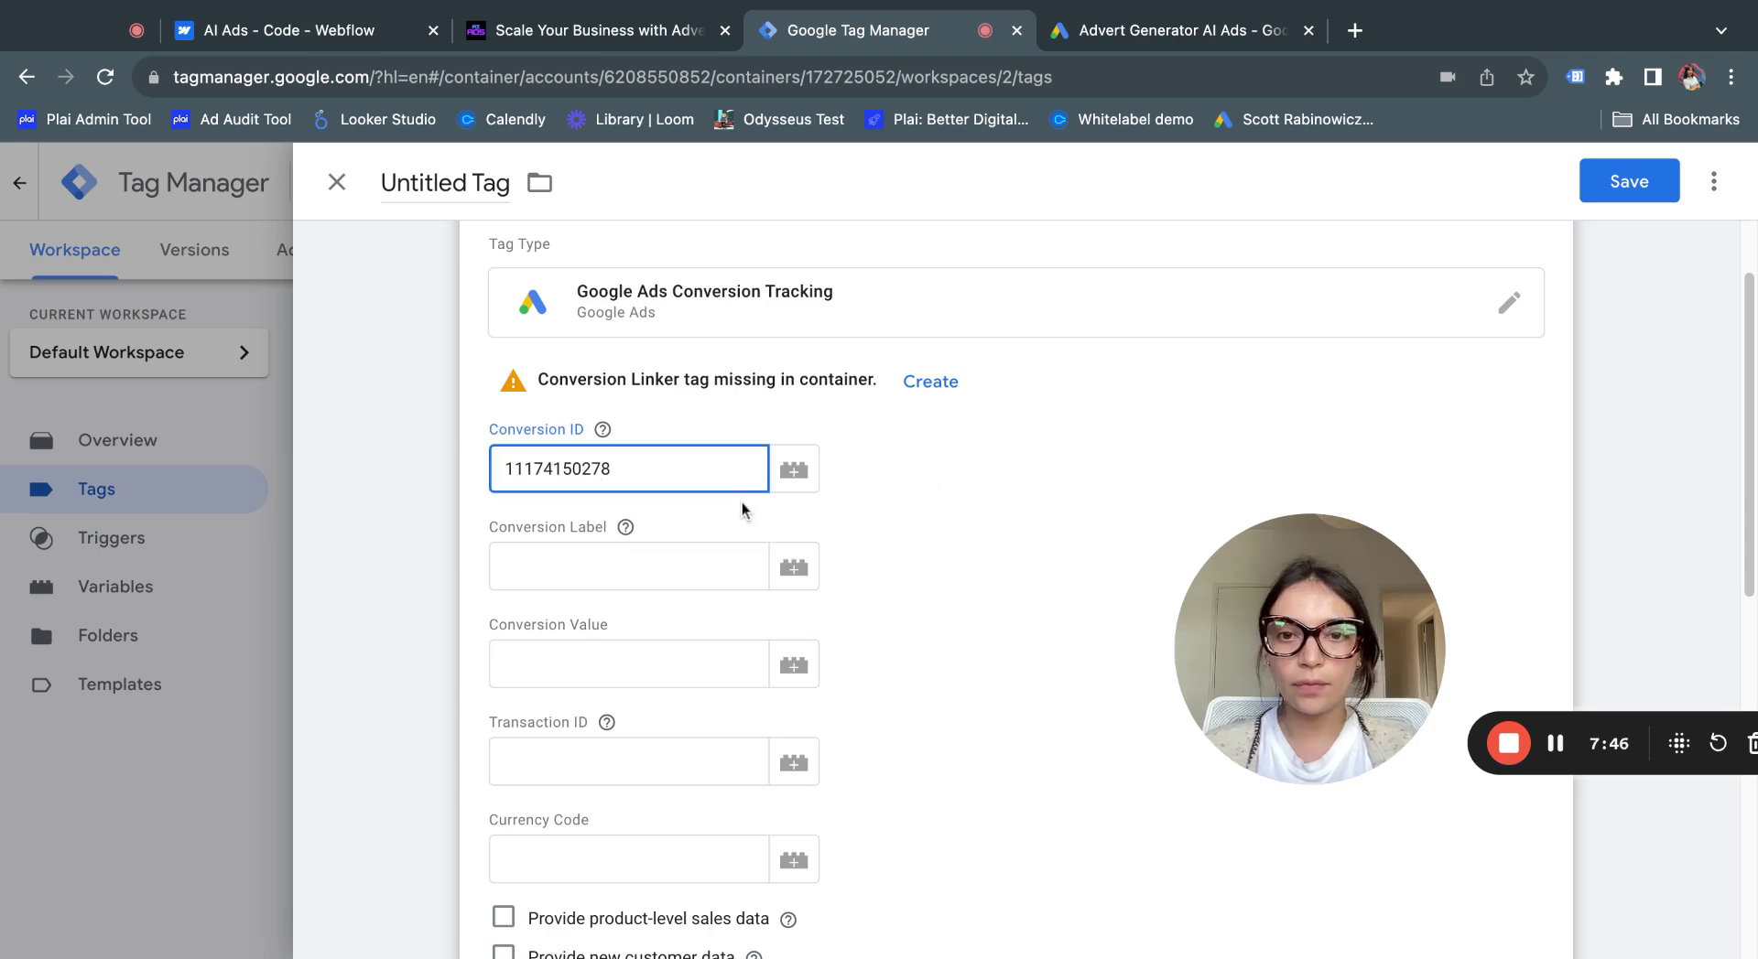
# Copy the "Lead form example" conversion label from Google Ads into the tag's Conversion Label in Google Tag Manager
pyautogui.scroll(-1, 741, 498)
pyautogui.scroll(-1, 652, 537)
pyautogui.click(646, 512)
pyautogui.hotkey('ctrl', 'Tab')
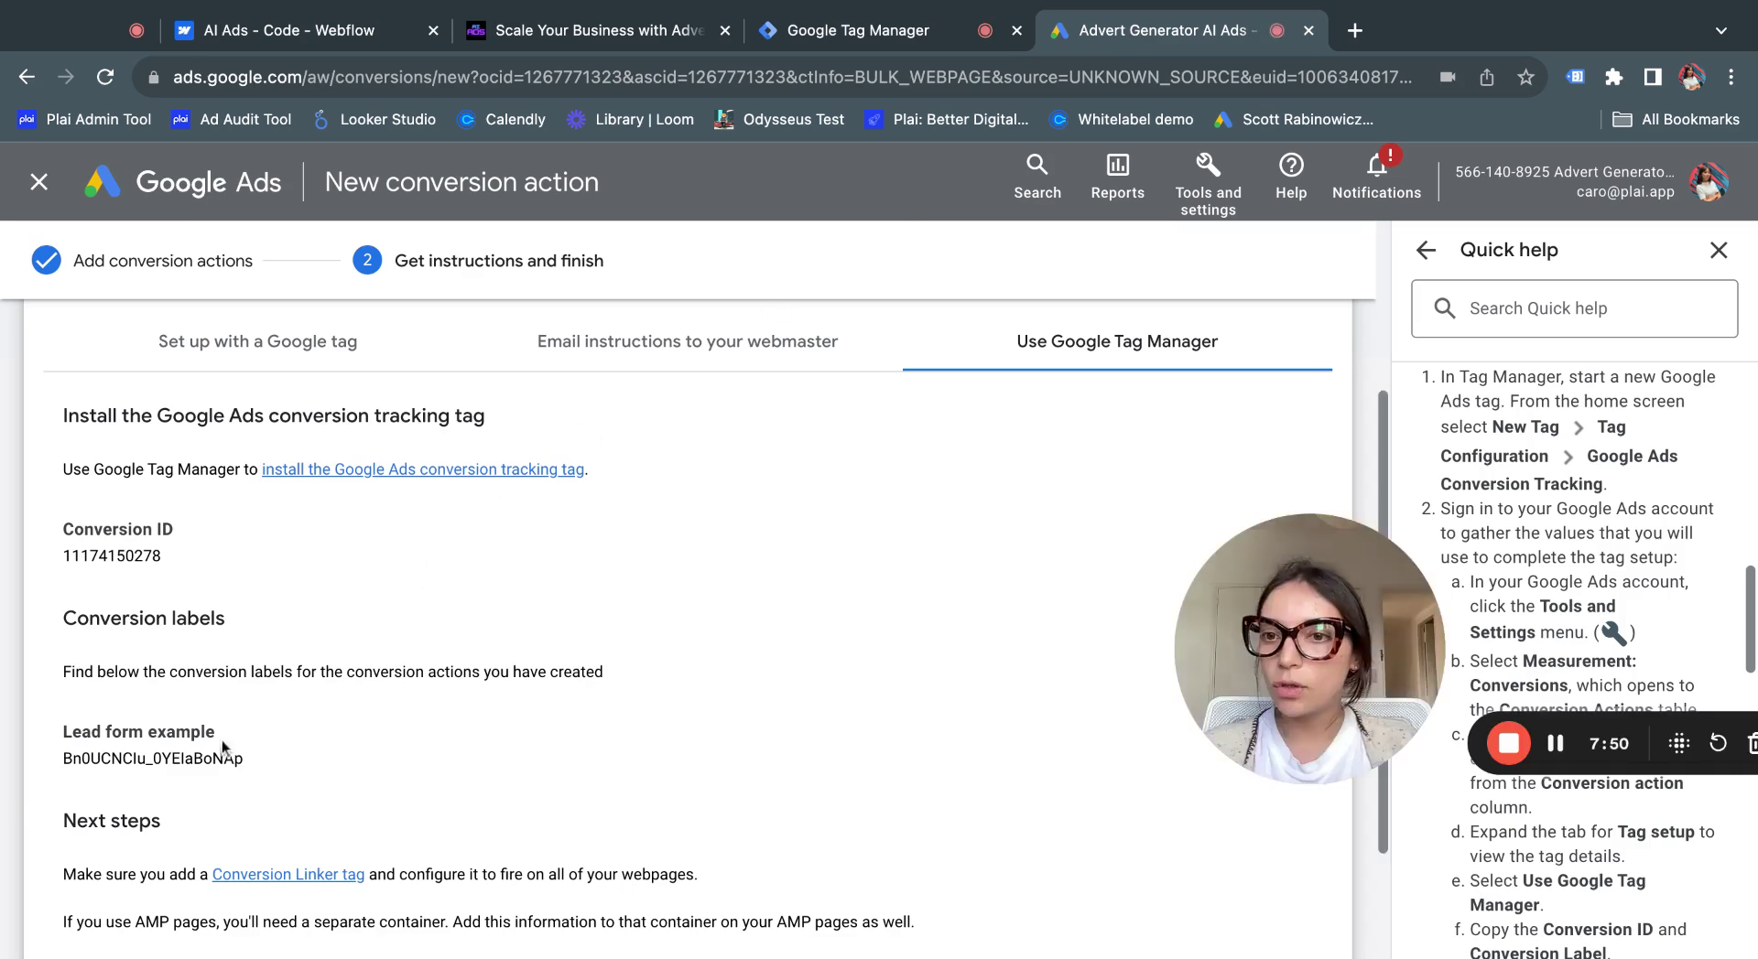
pyautogui.scroll(-1, 211, 764)
pyautogui.scroll(-1, 224, 756)
pyautogui.hotkey('shift', 'Left')
pyautogui.hotkey('shift', 'Left')
pyautogui.hotkey('shift', 'Left')
pyautogui.hotkey('shift', 'Left')
pyautogui.hotkey('shift', 'Left')
pyautogui.hotkey('shift', 'Left')
pyautogui.hotkey('shift', 'Left')
pyautogui.hotkey('shift', 'Left')
pyautogui.hotkey('shift', 'Left')
pyautogui.hotkey('shift', 'Left')
pyautogui.hotkey('shift', 'Left')
pyautogui.hotkey('shift', 'Left')
pyautogui.hotkey('shift', 'Left')
pyautogui.hotkey('shift', 'Left')
pyautogui.hotkey('shift', 'Left')
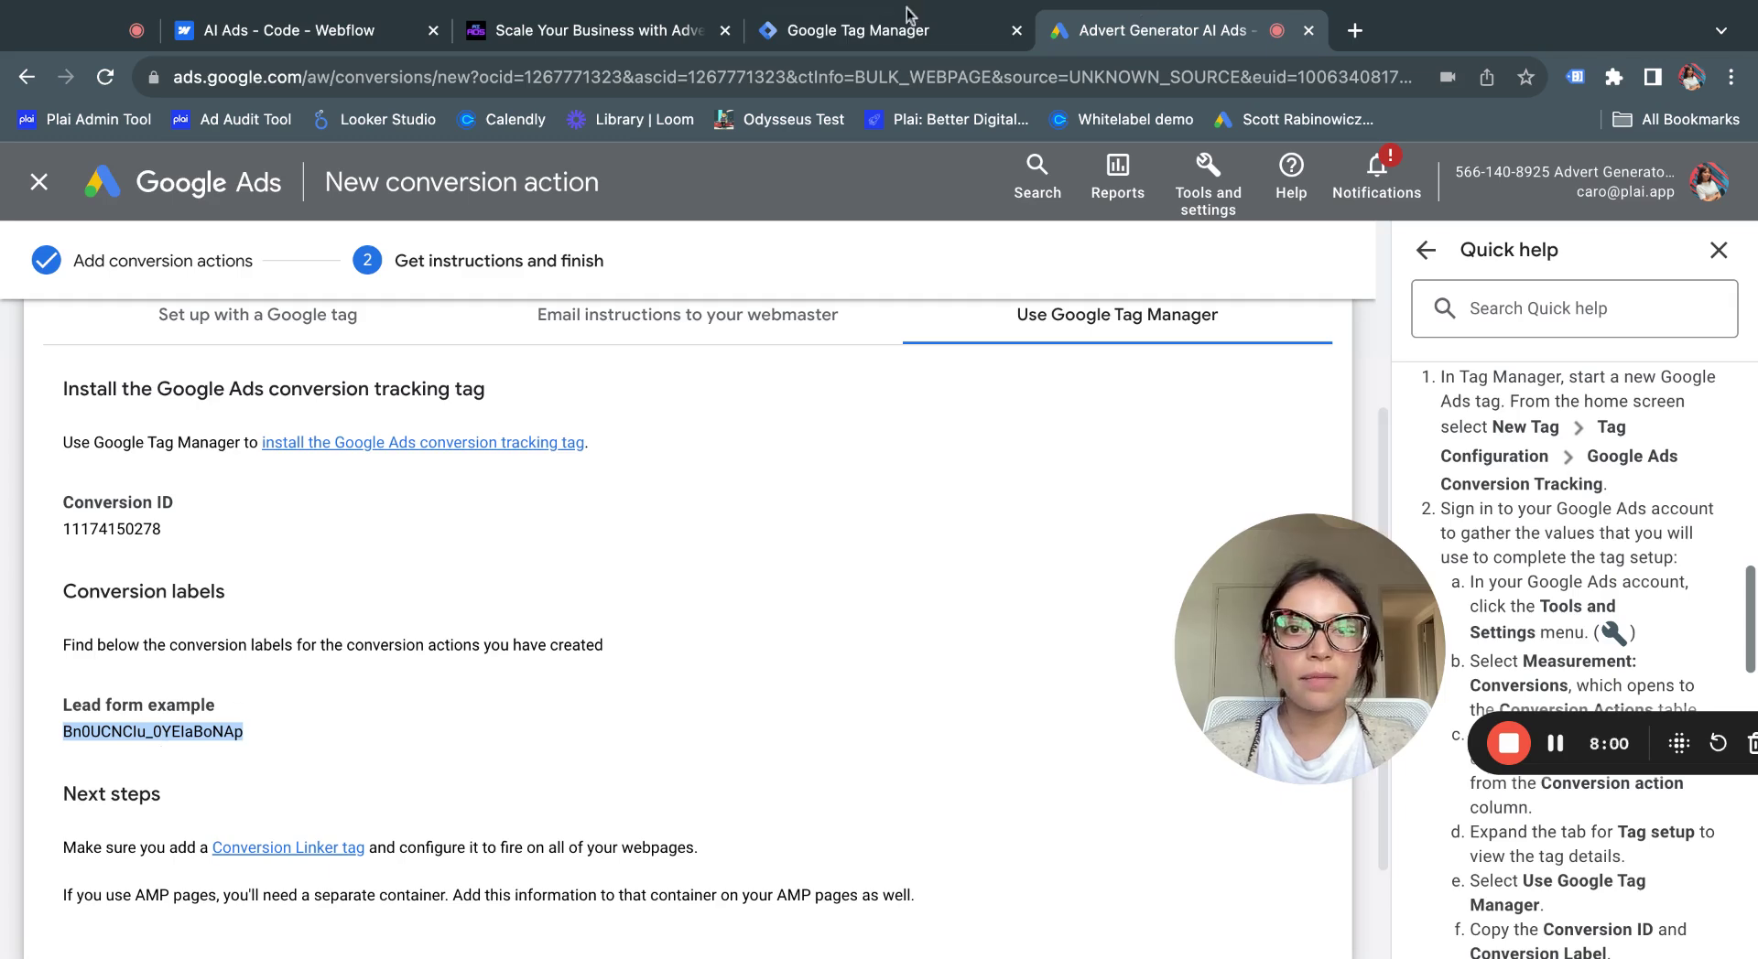
pyautogui.click(865, 29)
pyautogui.write('Bn0UCNCIu_0YEIaBoNAp')
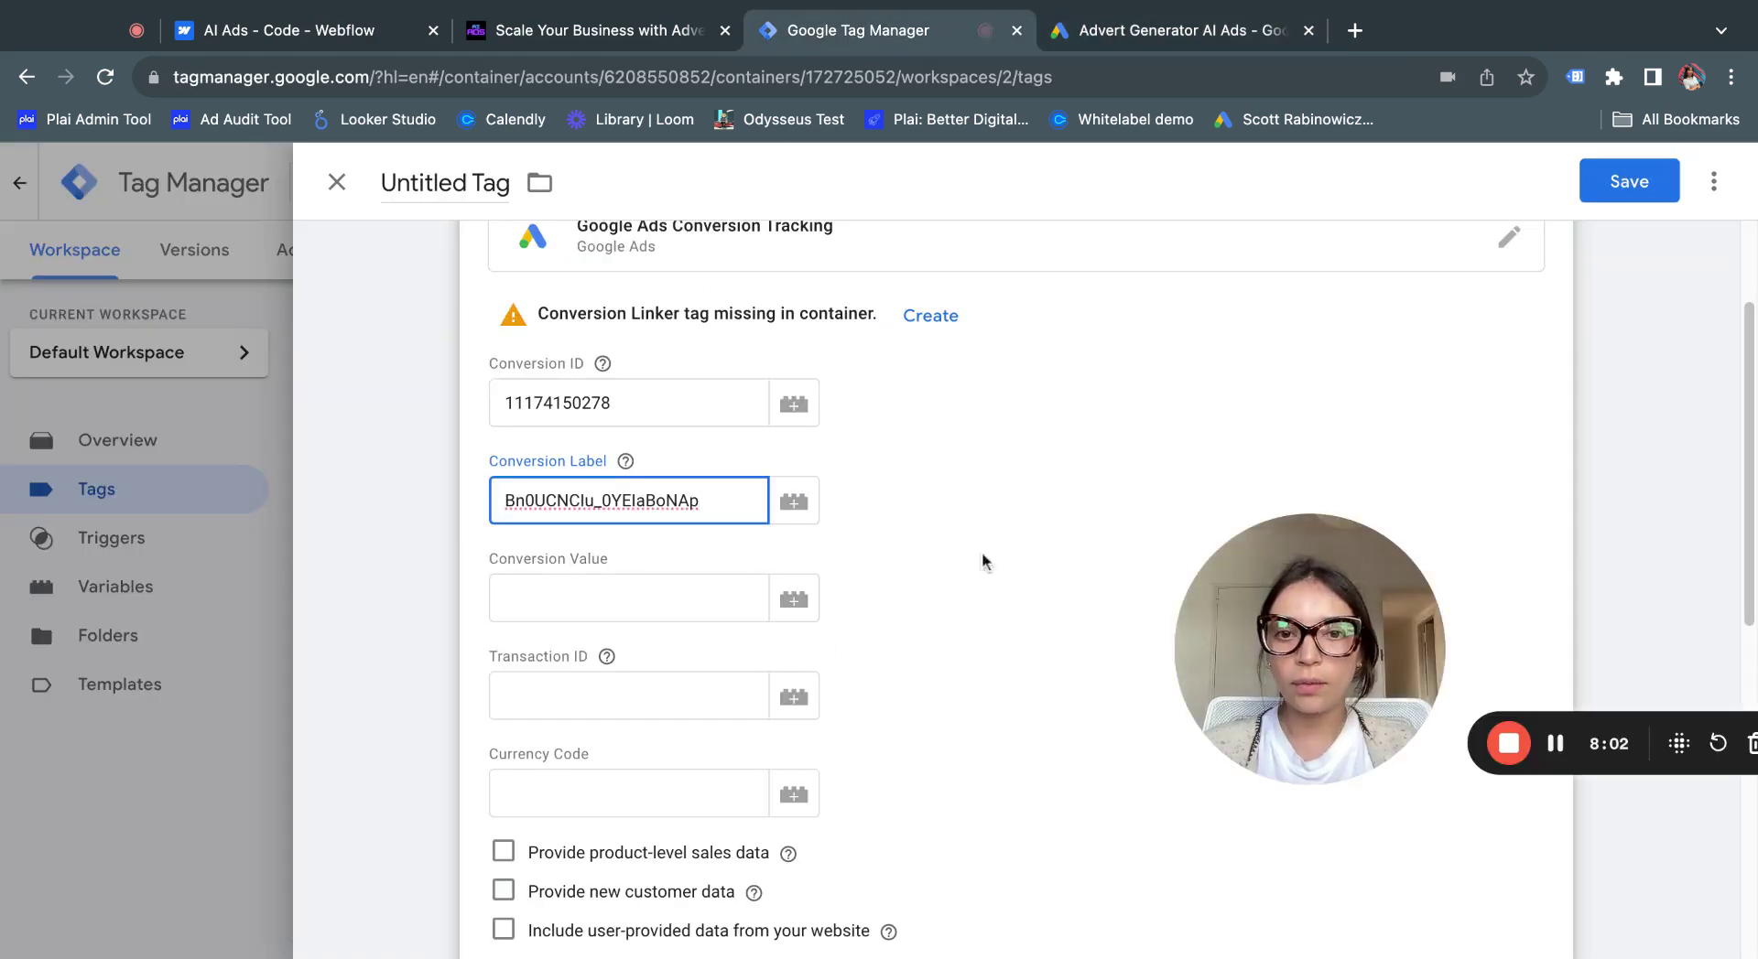
# Check the Next steps notes in Google Ads and finish editing the tag configuration in Google Tag Manager
pyautogui.click(1277, 32)
pyautogui.scroll(-2, 590, 677)
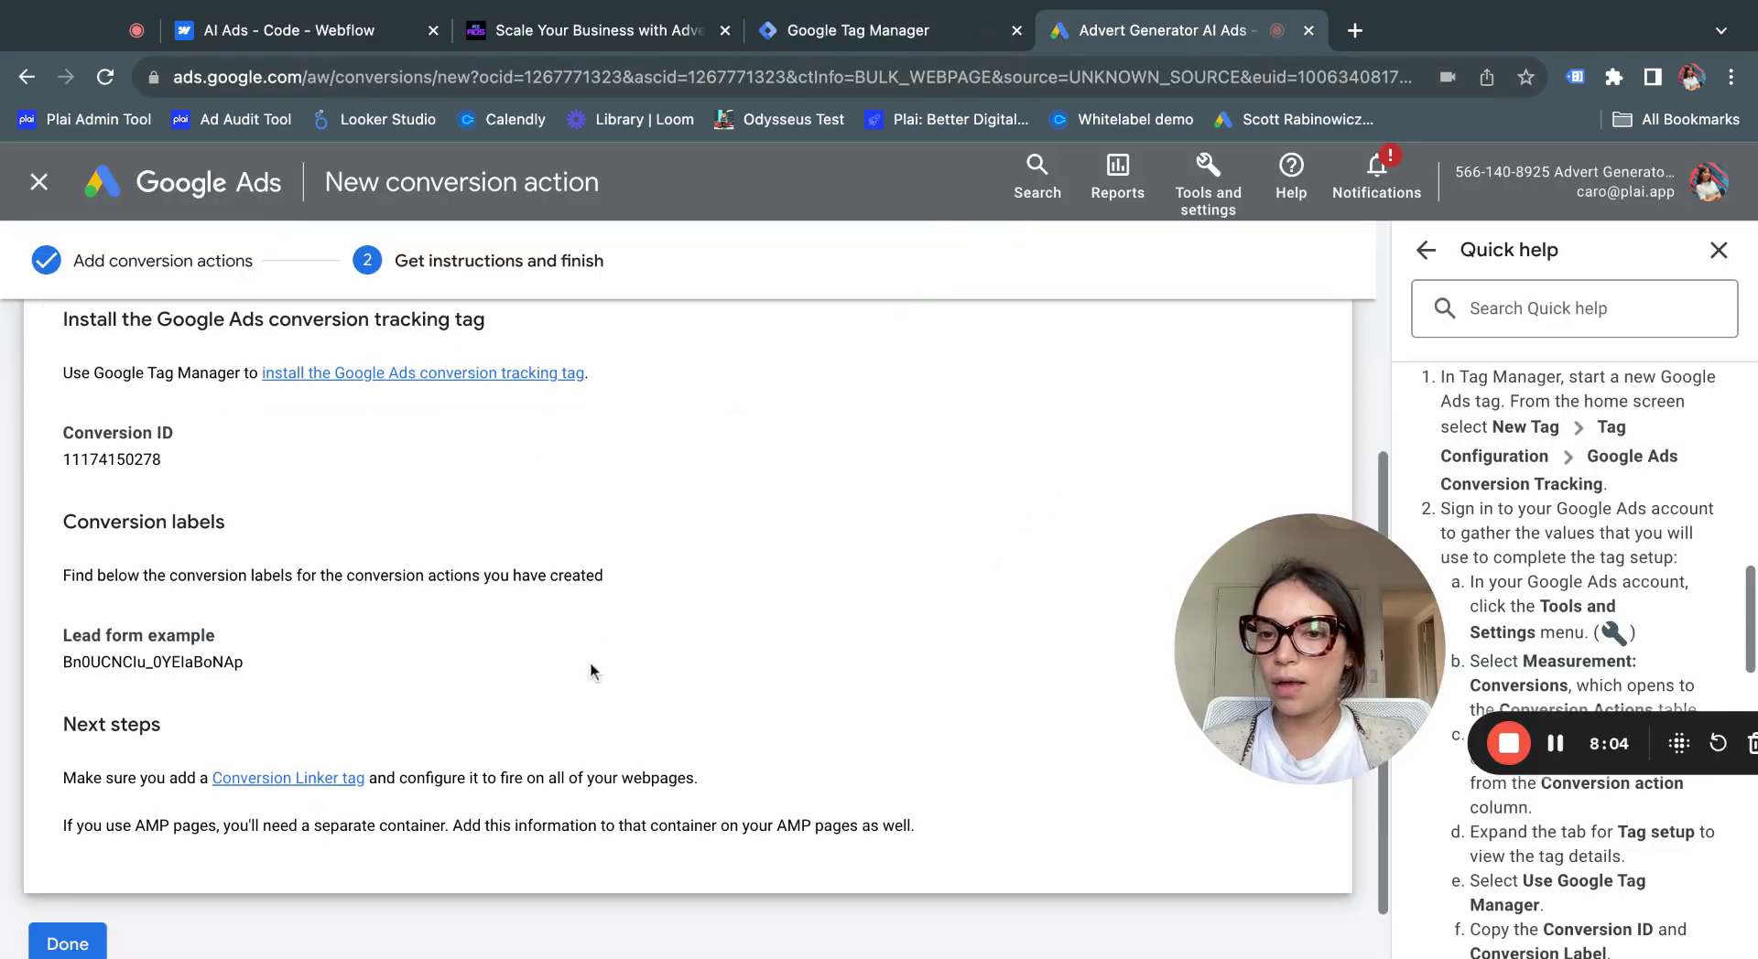
pyautogui.click(879, 31)
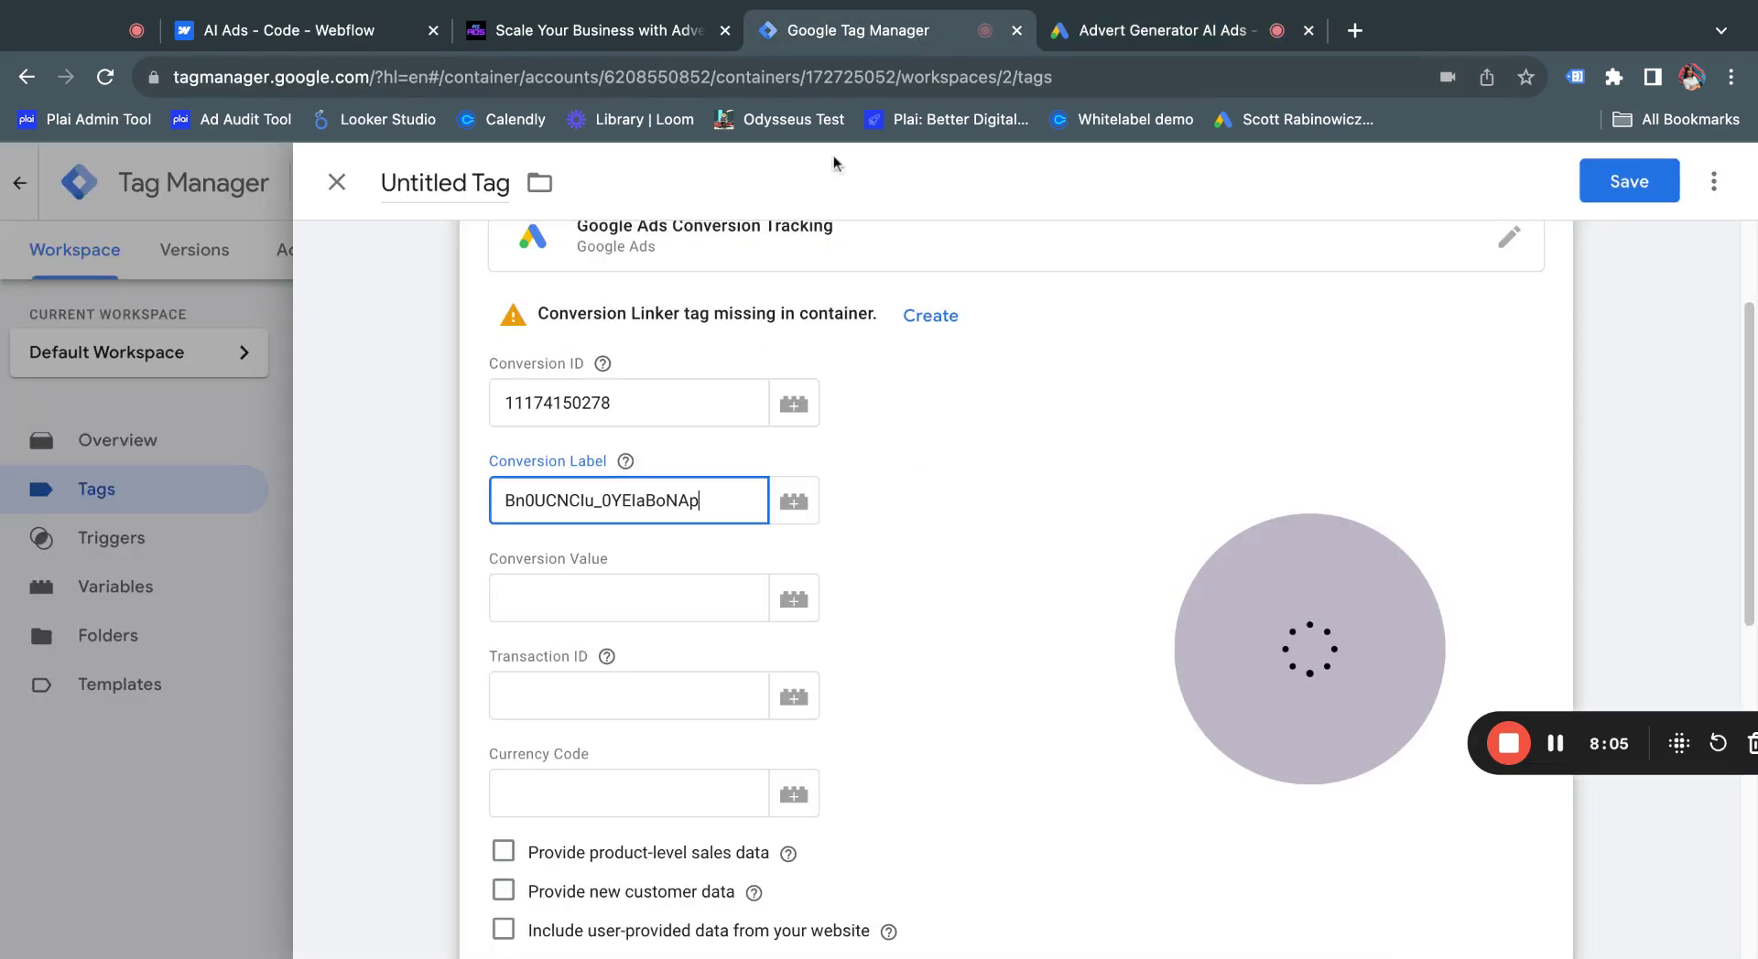
pyautogui.click(1671, 386)
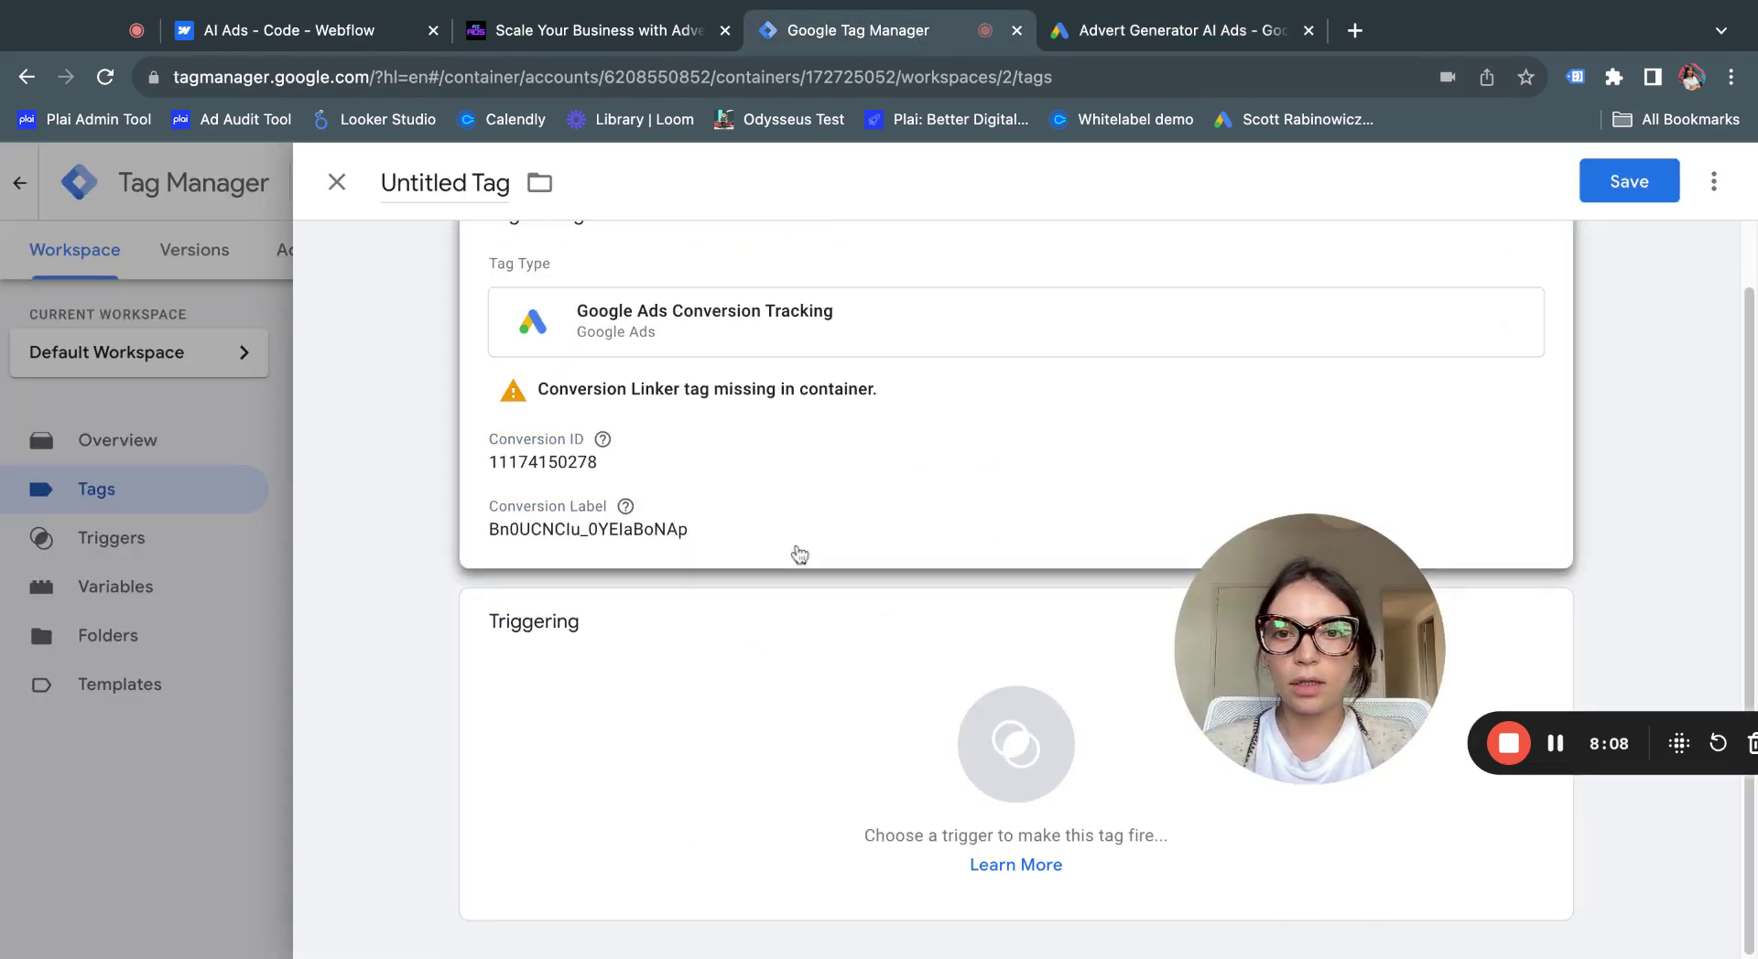
pyautogui.click(809, 756)
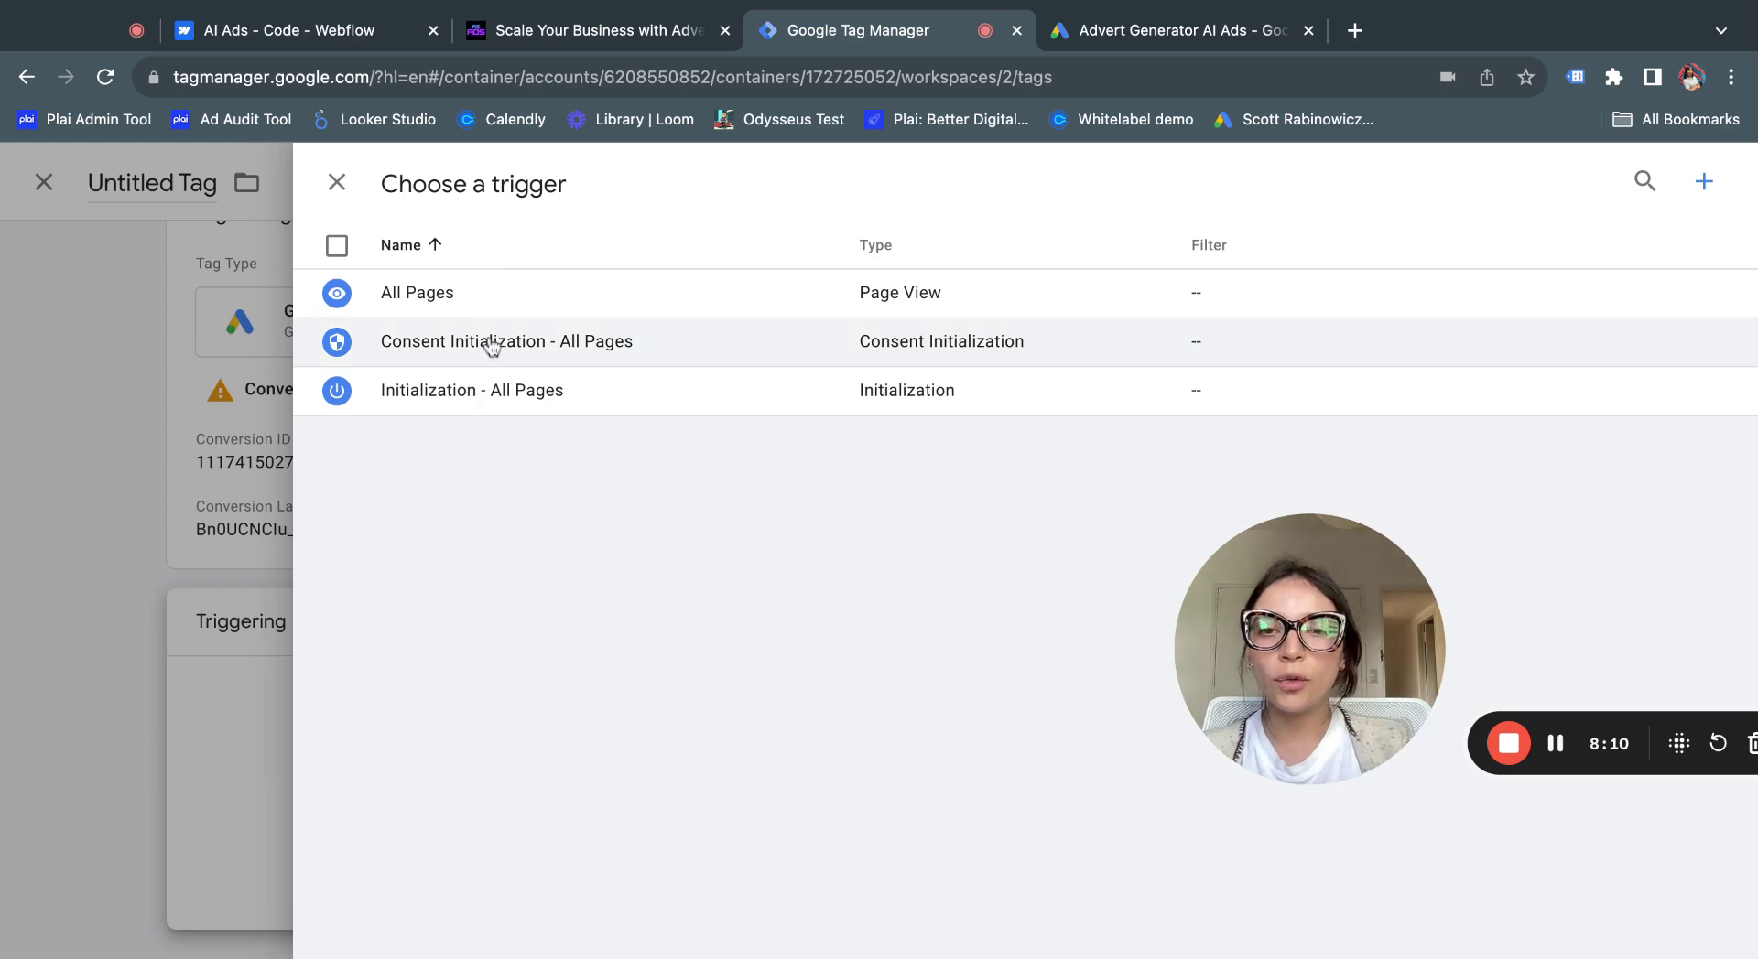
pyautogui.click(451, 293)
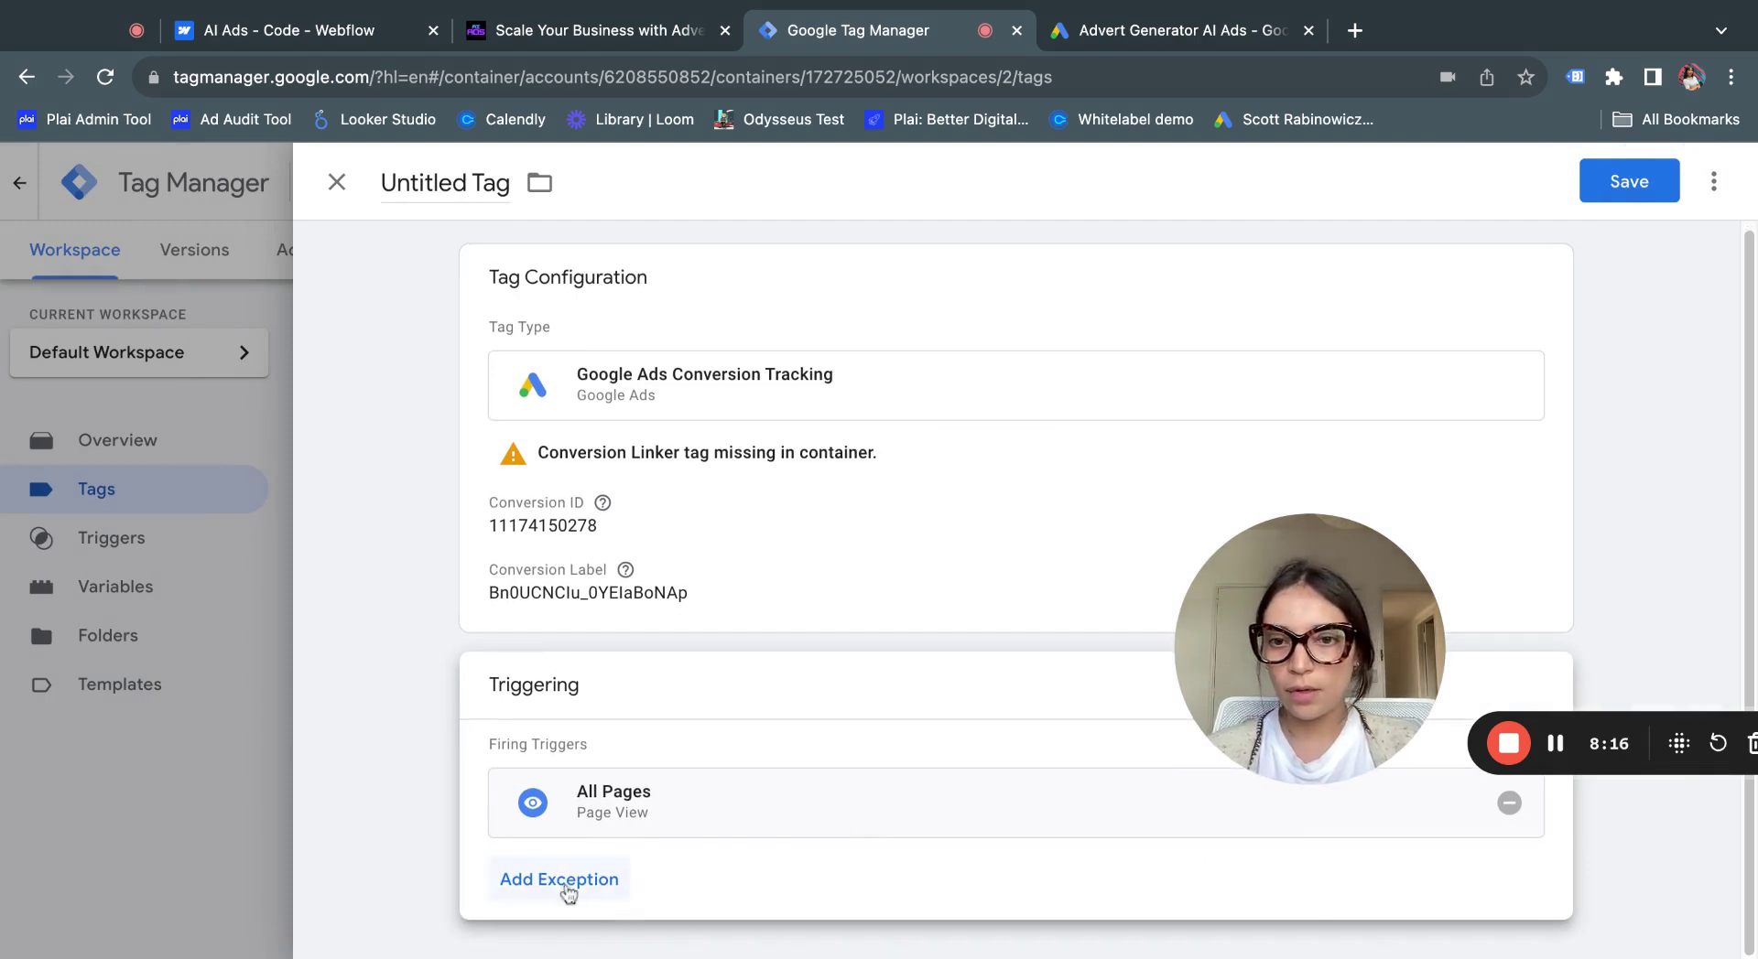
pyautogui.click(1508, 803)
# Add the All Pages page view trigger as the tag's firing trigger
pyautogui.click(847, 858)
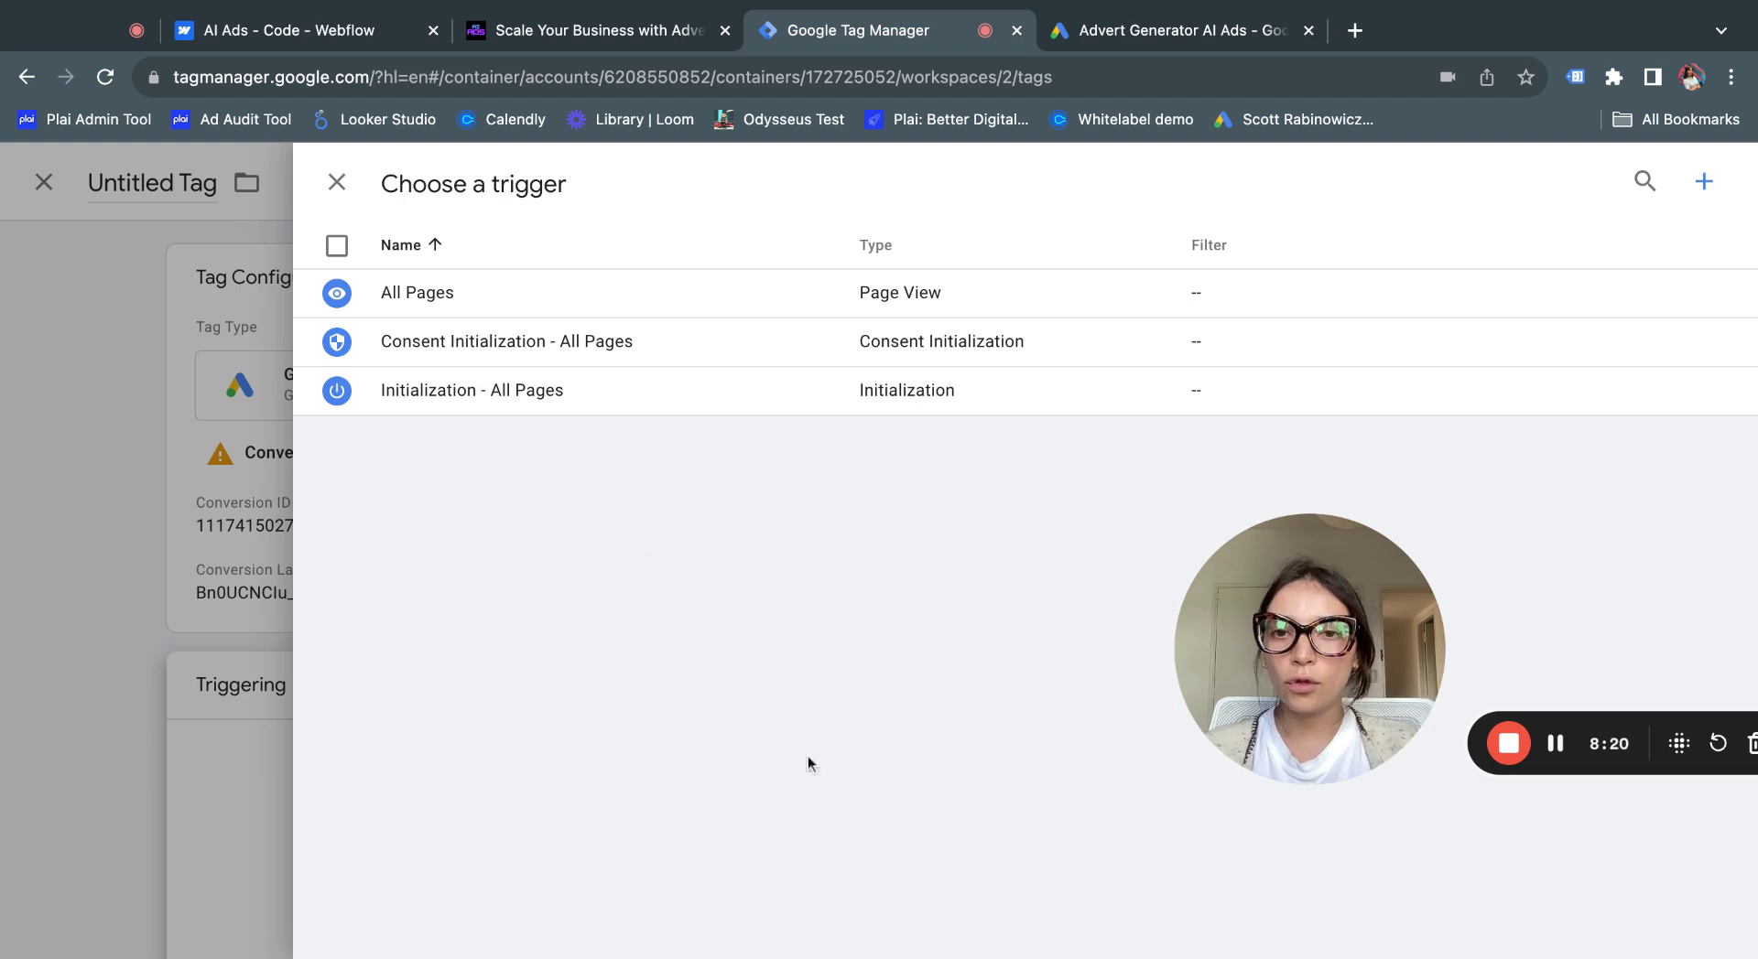
pyautogui.click(705, 295)
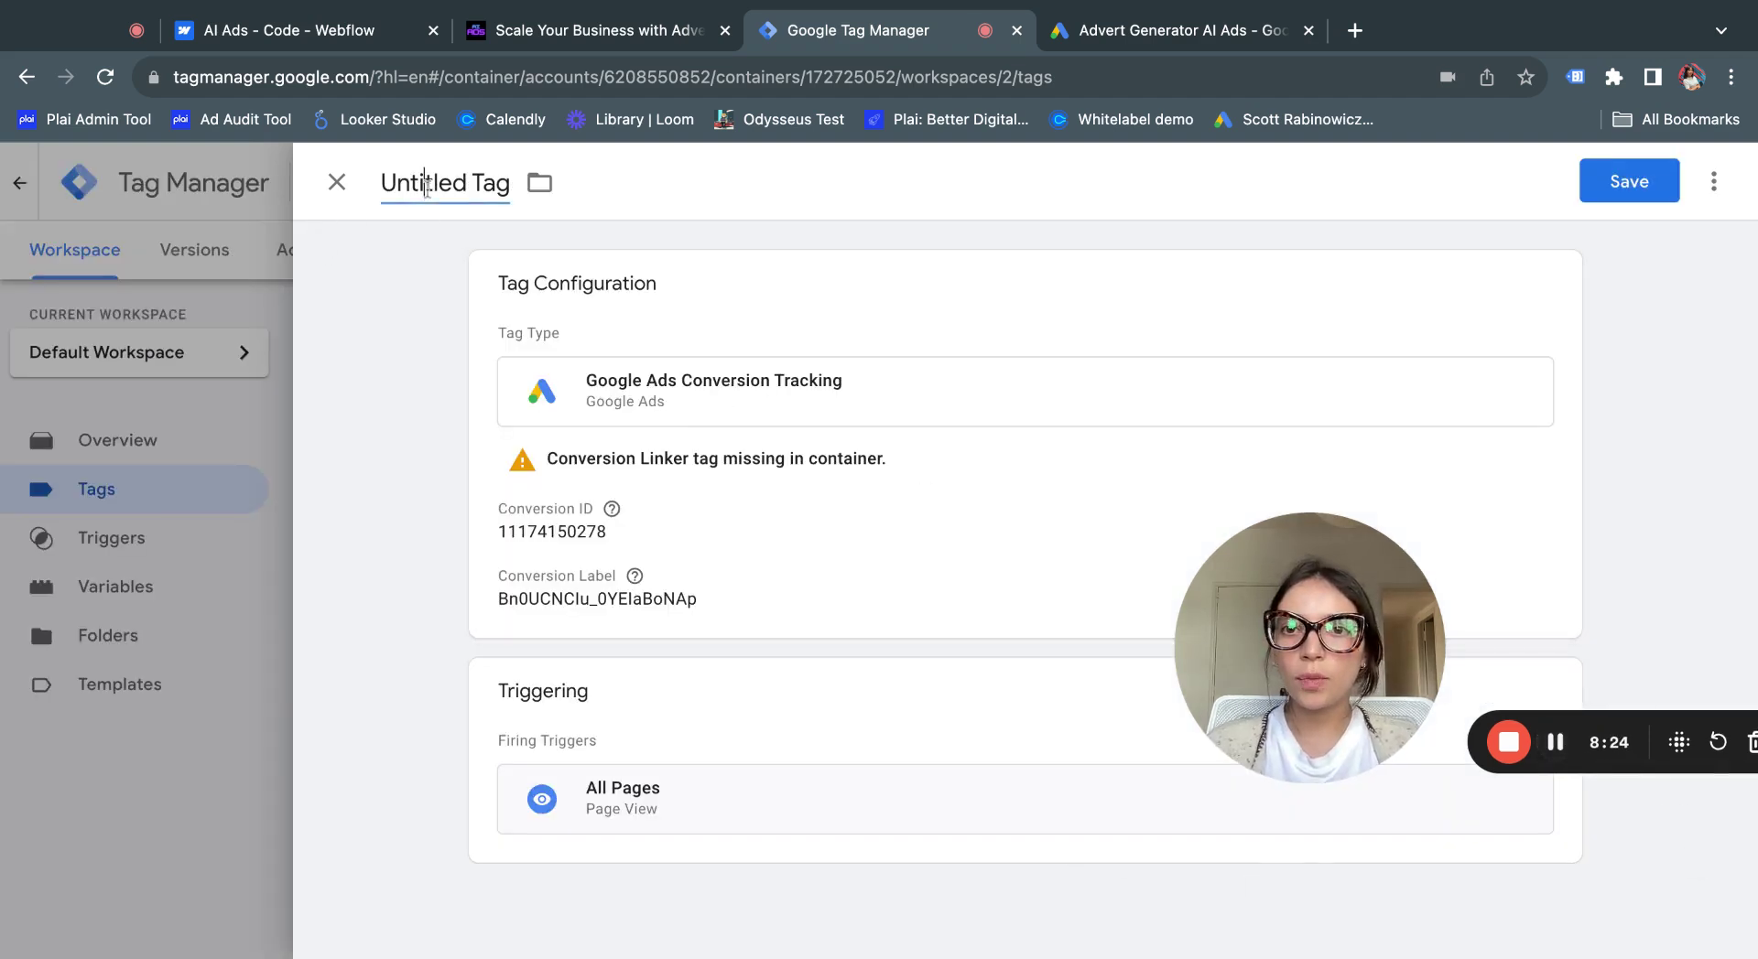
# Name the tag "Lead form conversion tracking" and save it
pyautogui.moveTo(495, 183); pyautogui.dragTo(407, 183)
pyautogui.press('BackSpace')
pyautogui.press('BackSpace')
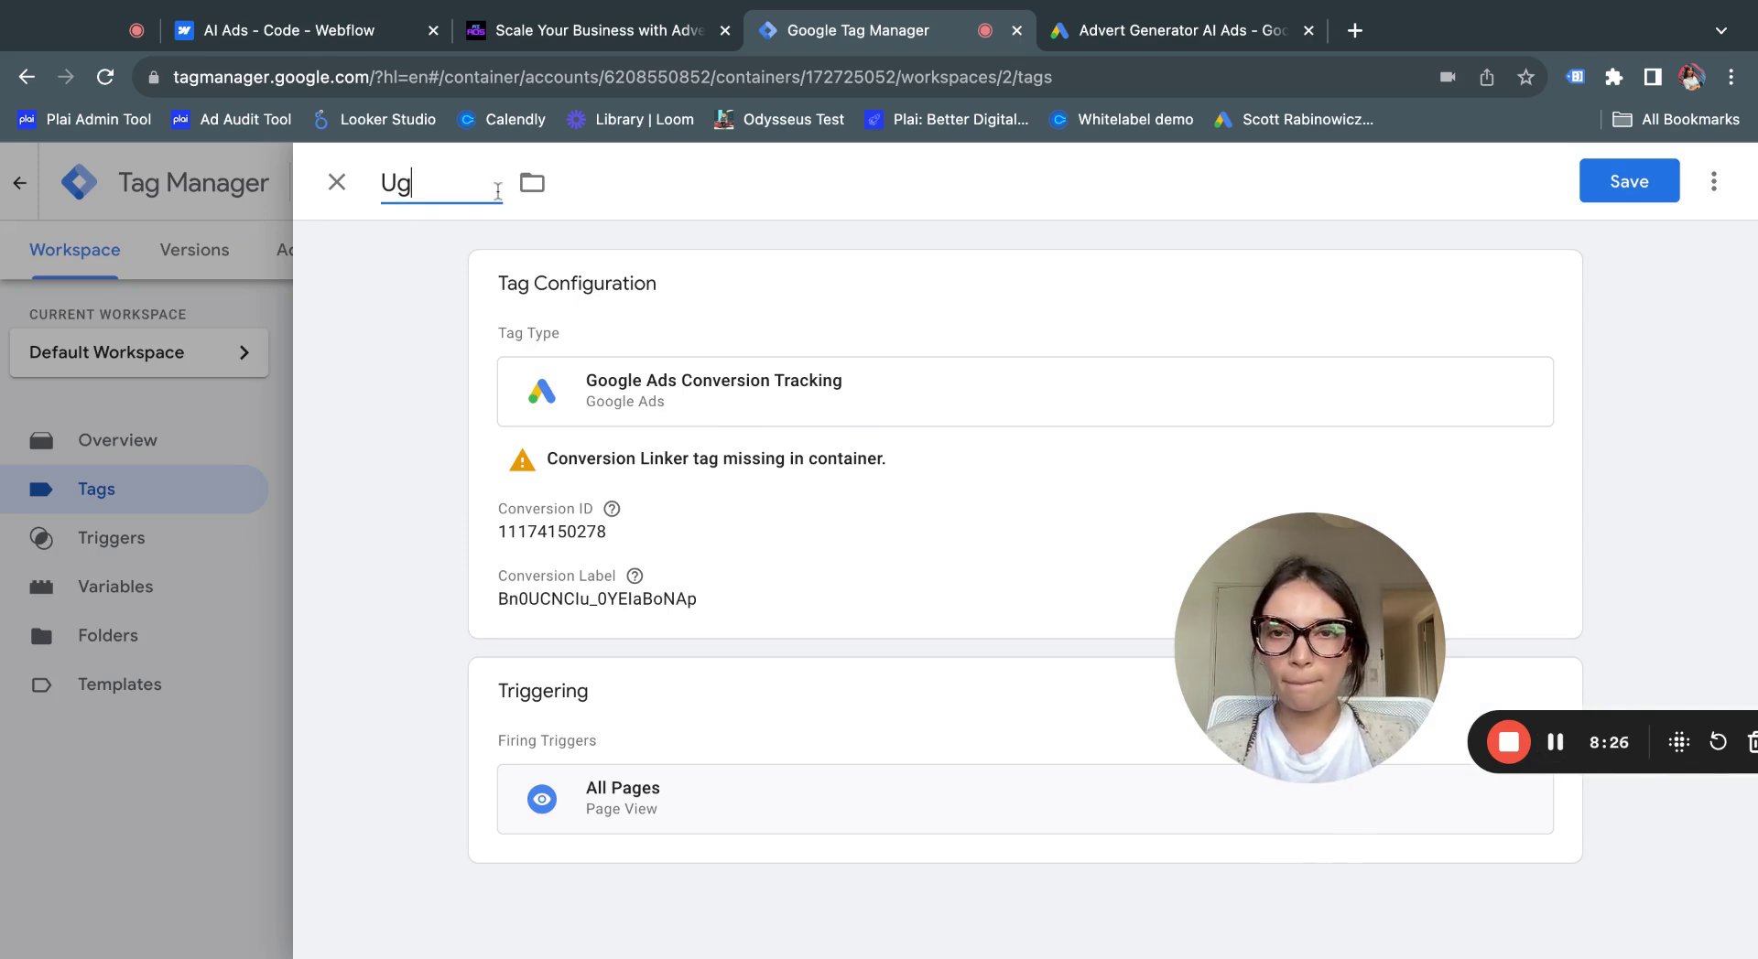
pyautogui.press('BackSpace')
pyautogui.write('Lead form conversion track')
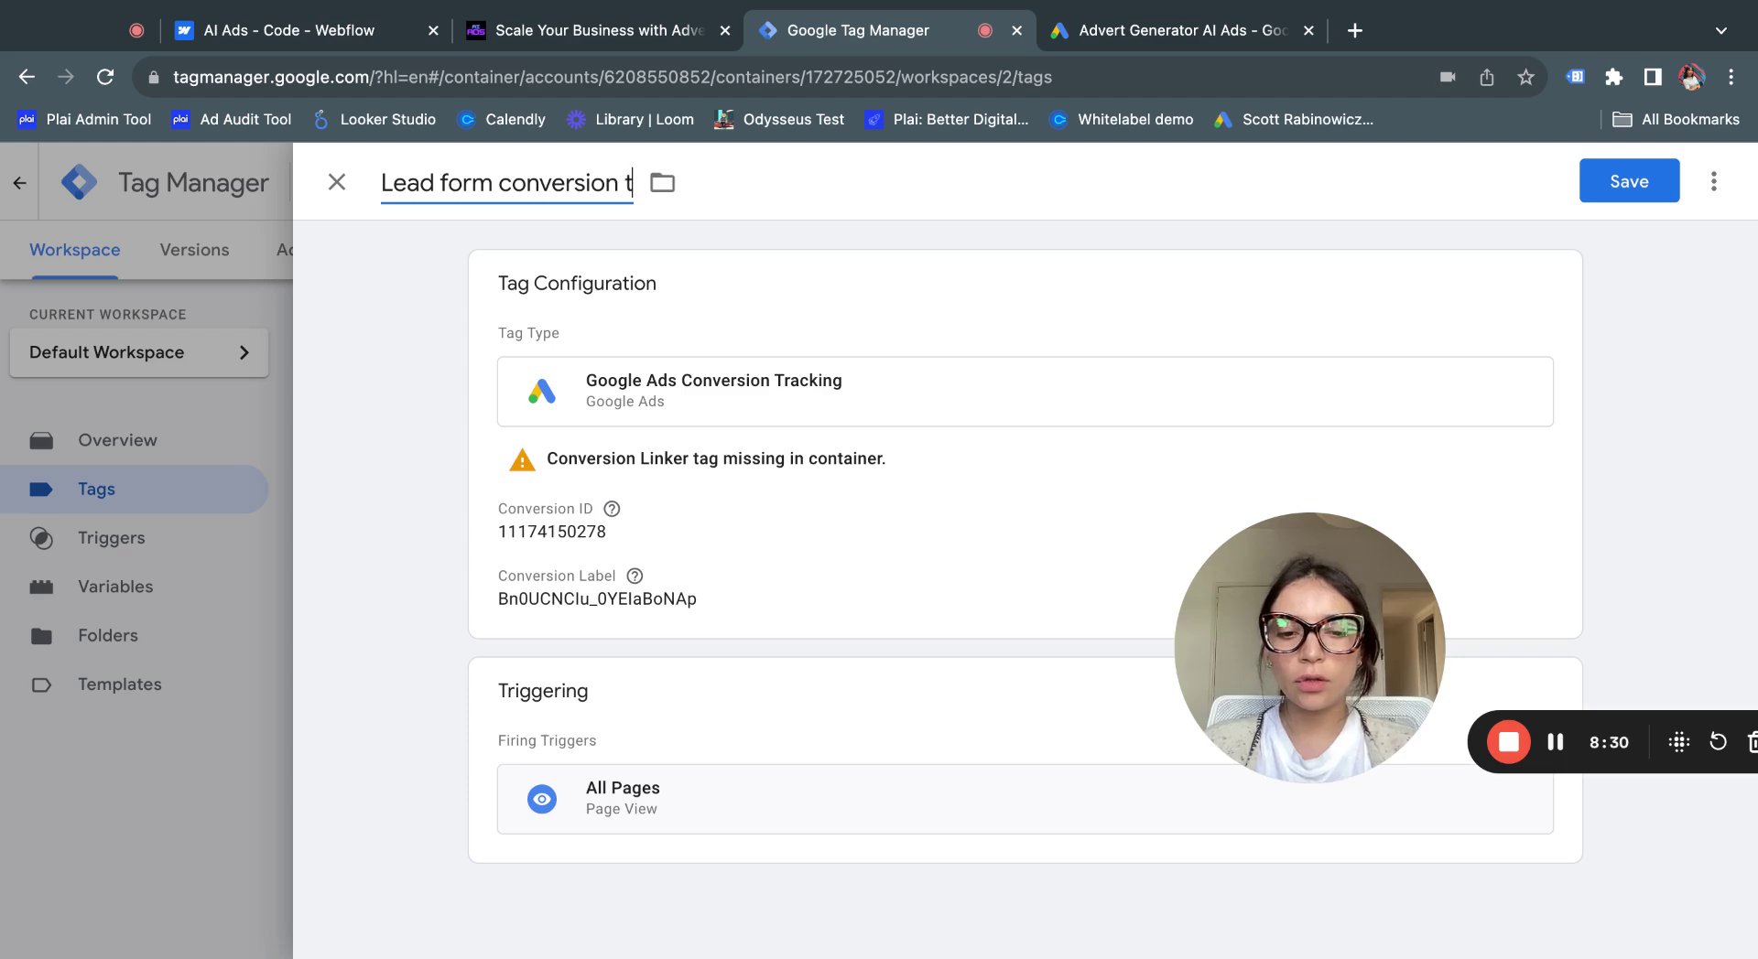
pyautogui.write('ing')
pyautogui.click(1629, 171)
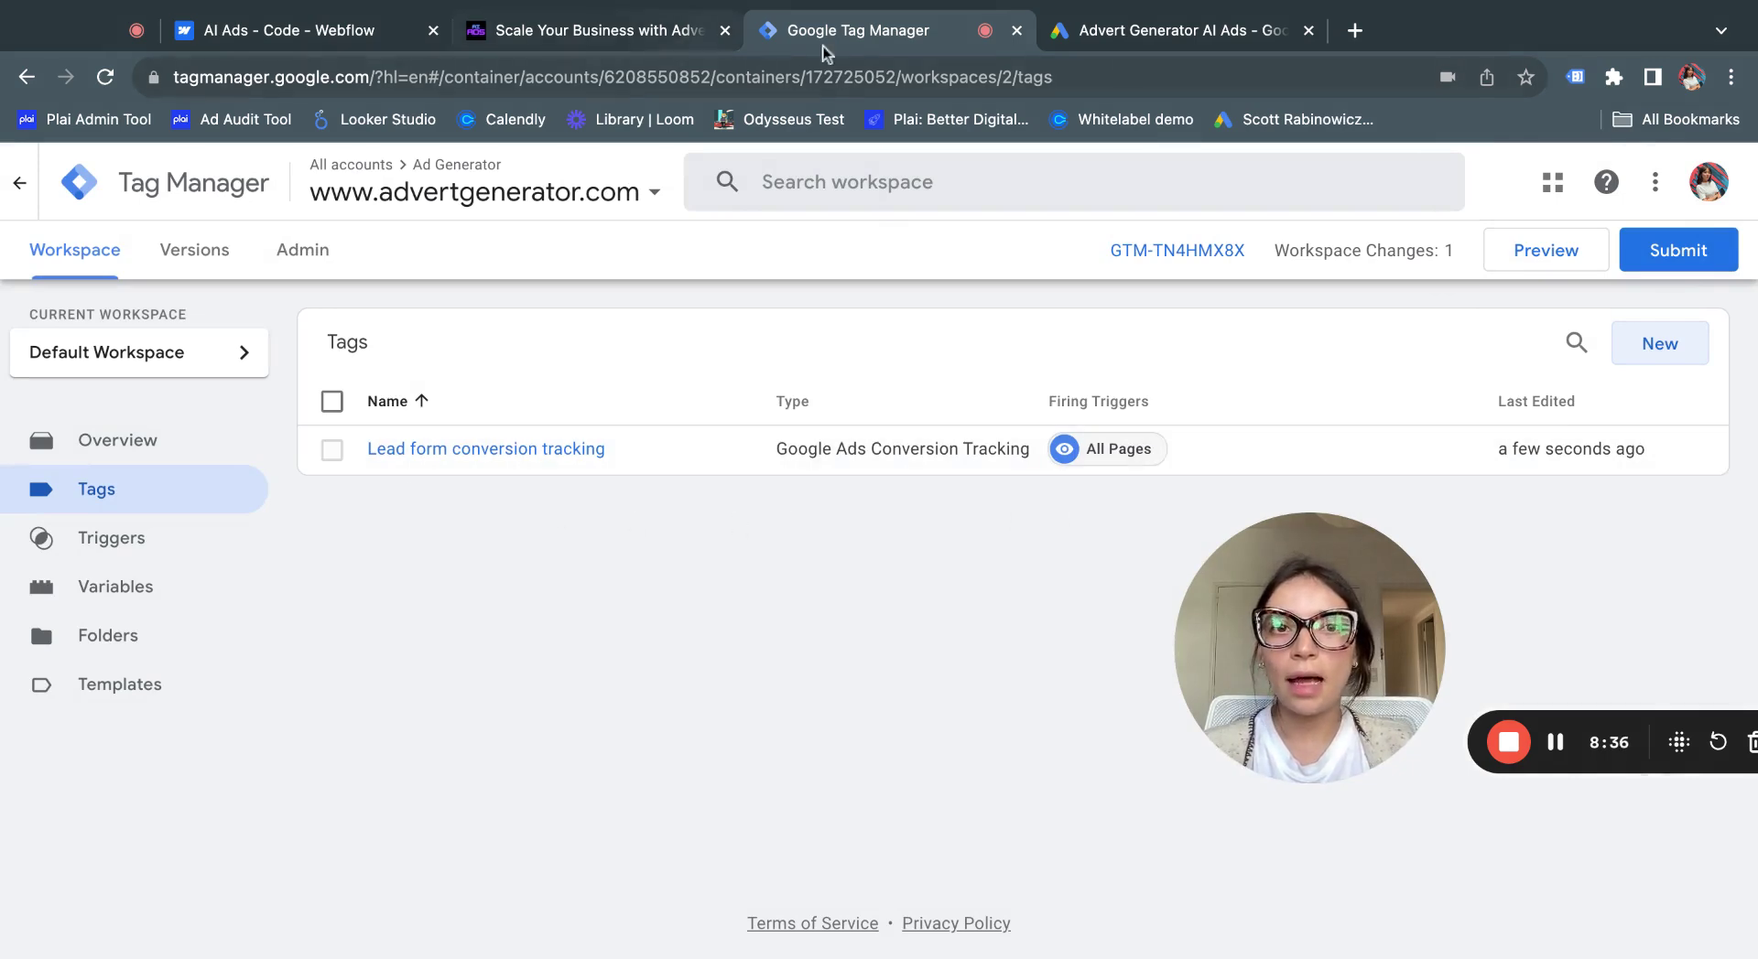
# Check the Next steps notes in Google Ads and create a Conversion Linker tag in Google Tag Manager that fires on All Pages
pyautogui.click(1135, 33)
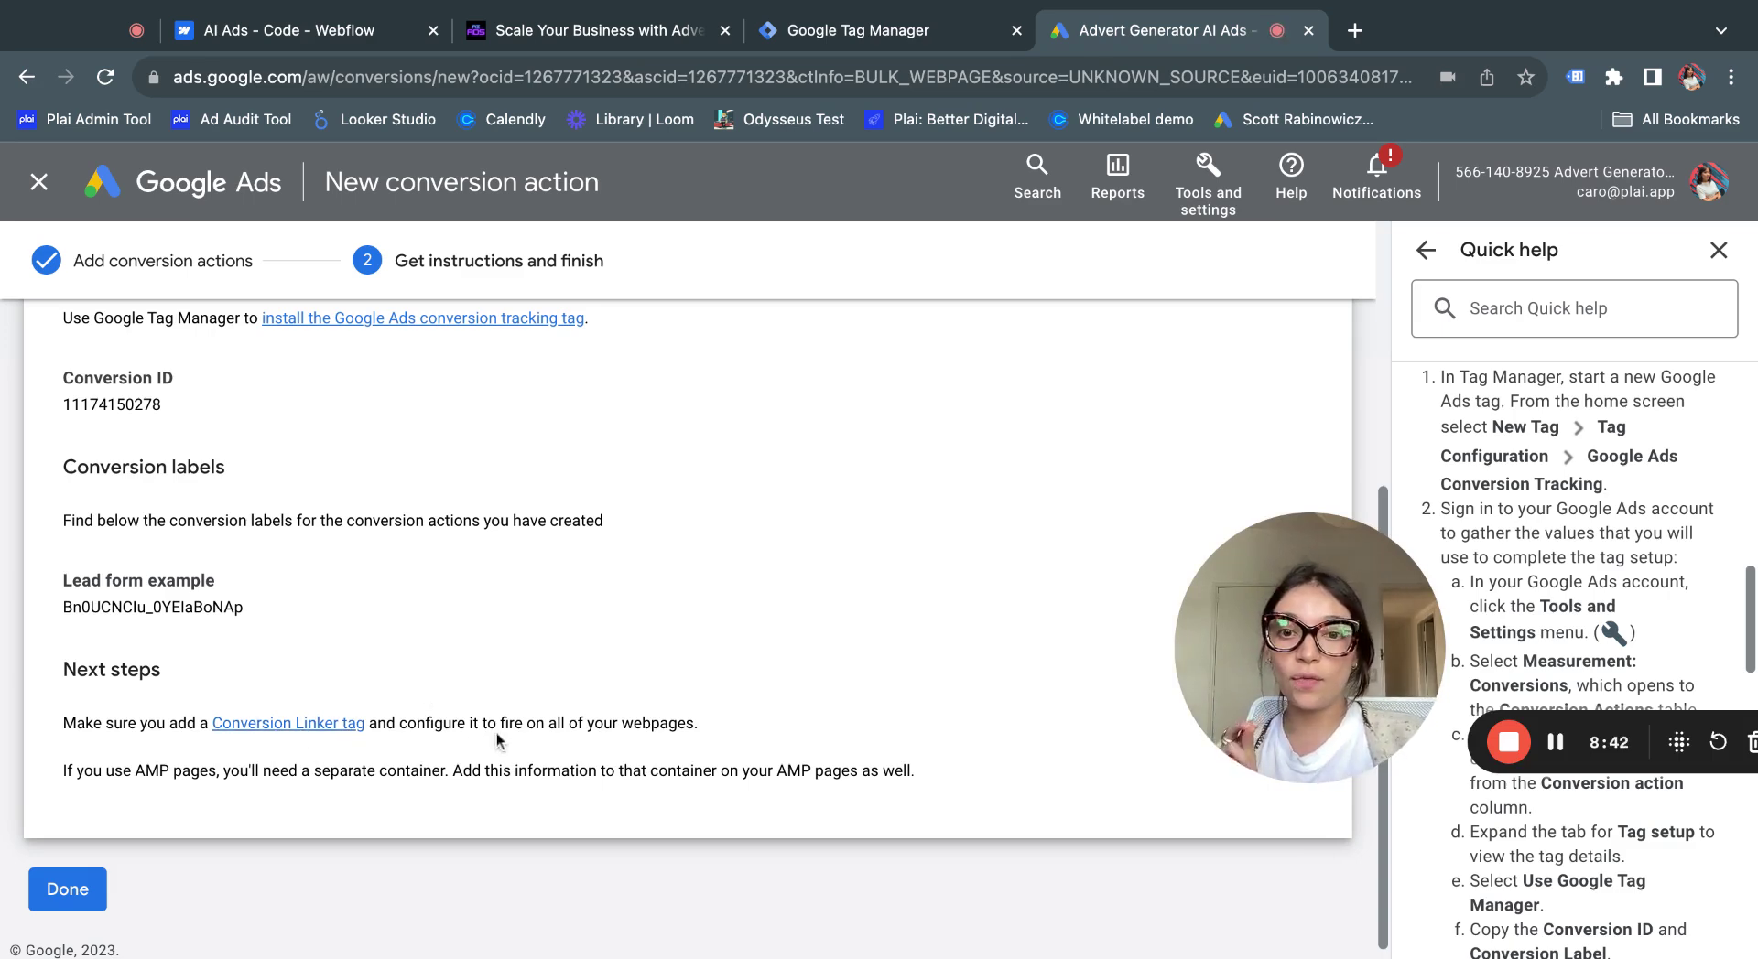
pyautogui.click(871, 31)
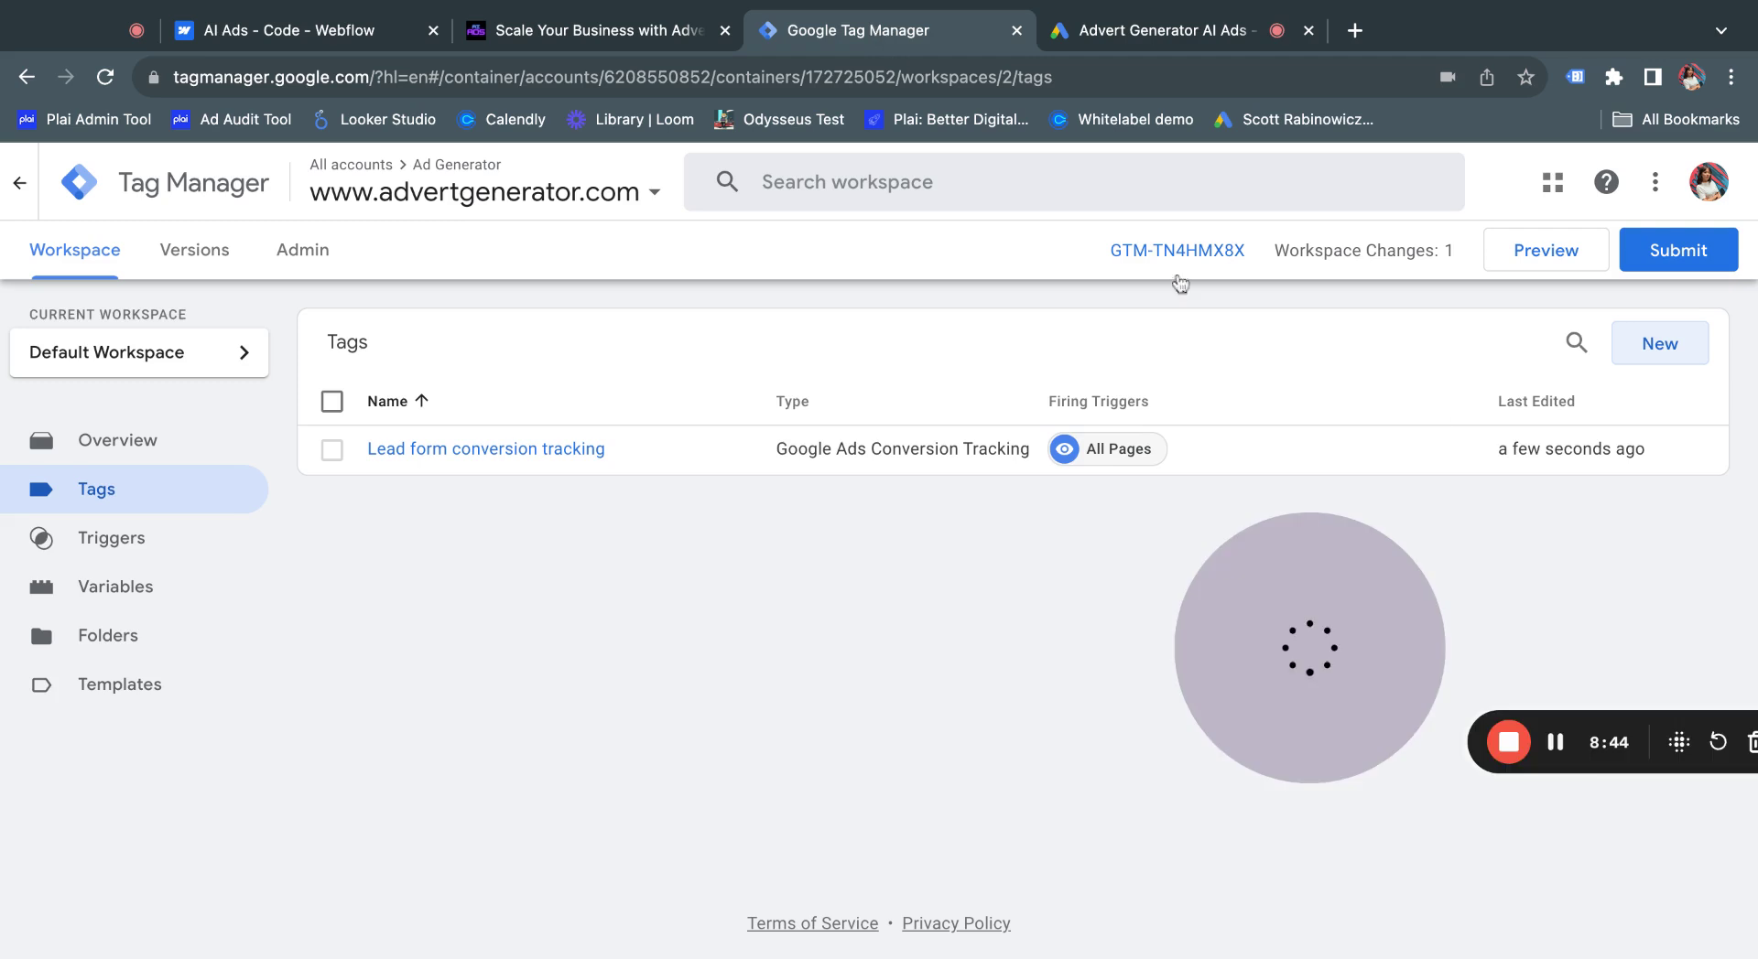
pyautogui.click(1653, 355)
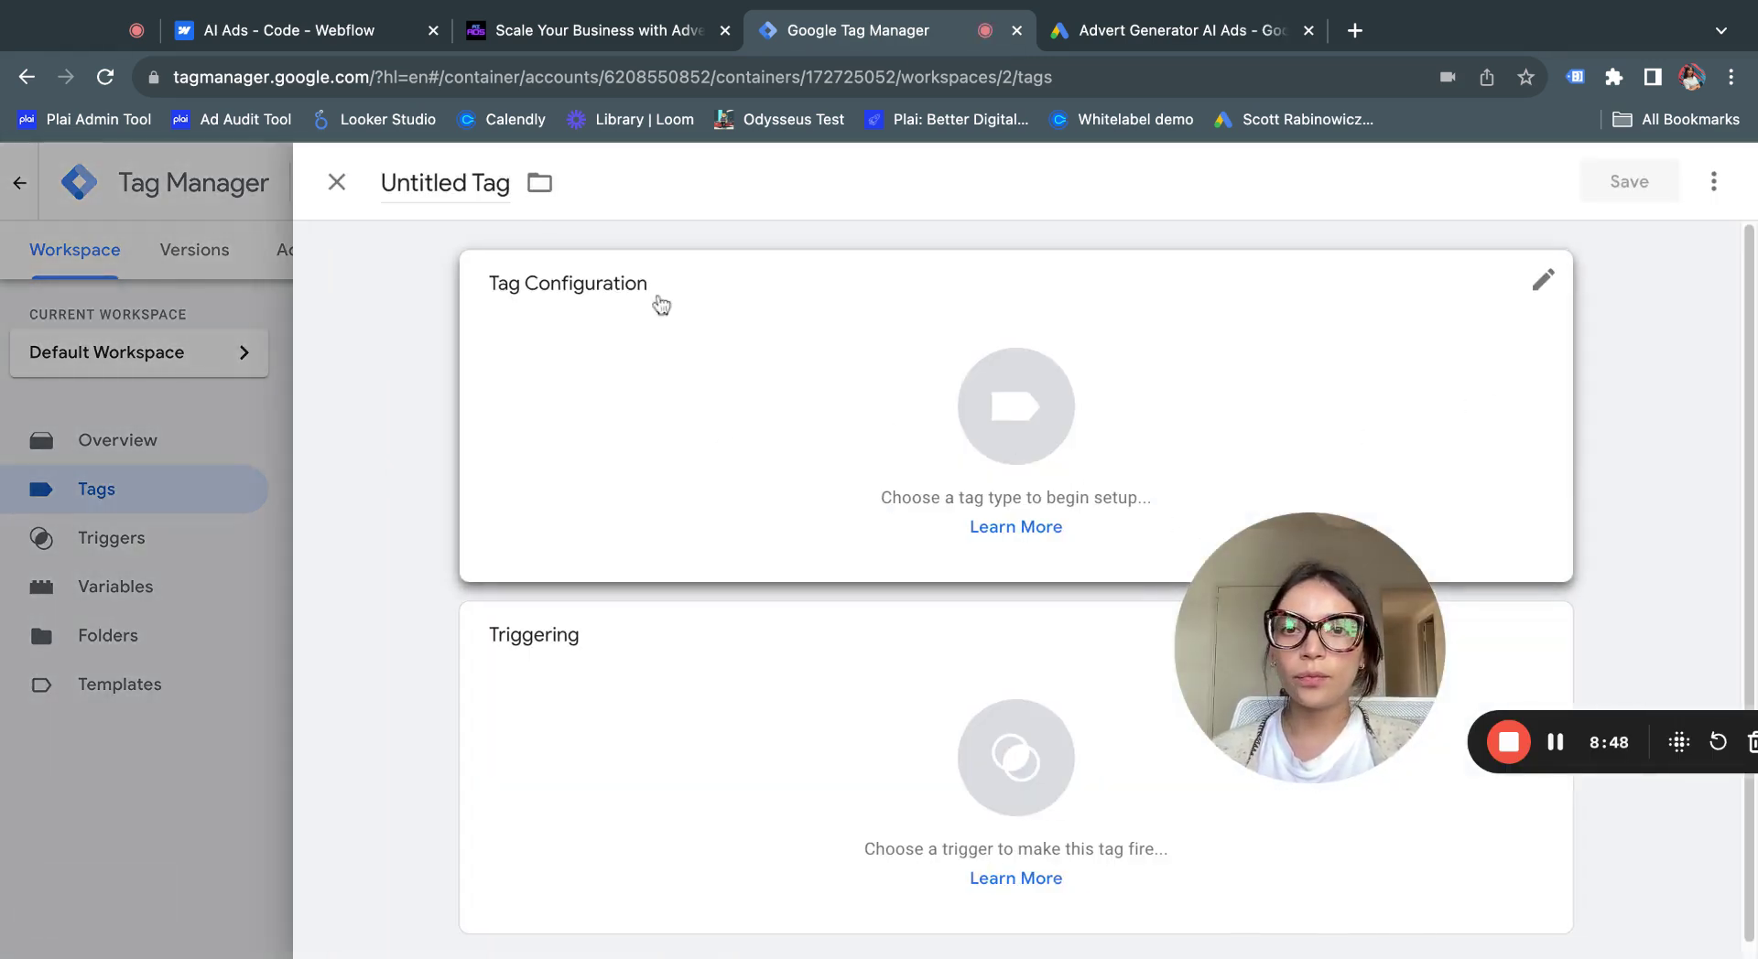
pyautogui.click(689, 404)
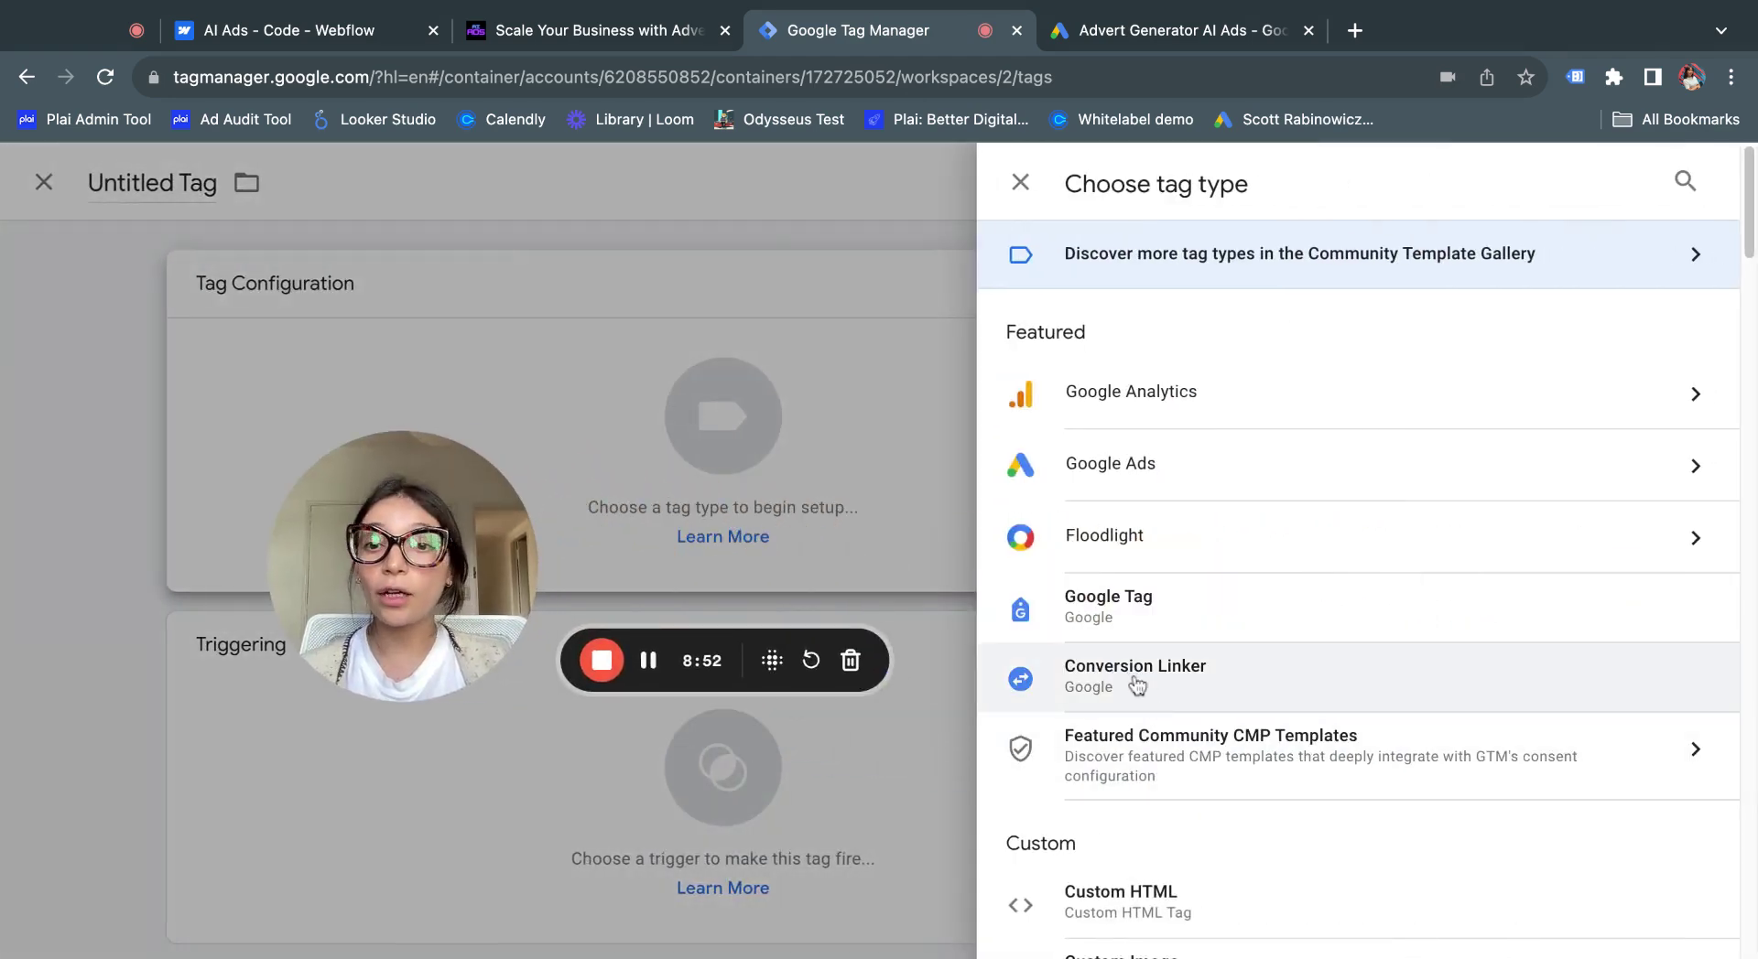
pyautogui.click(1106, 679)
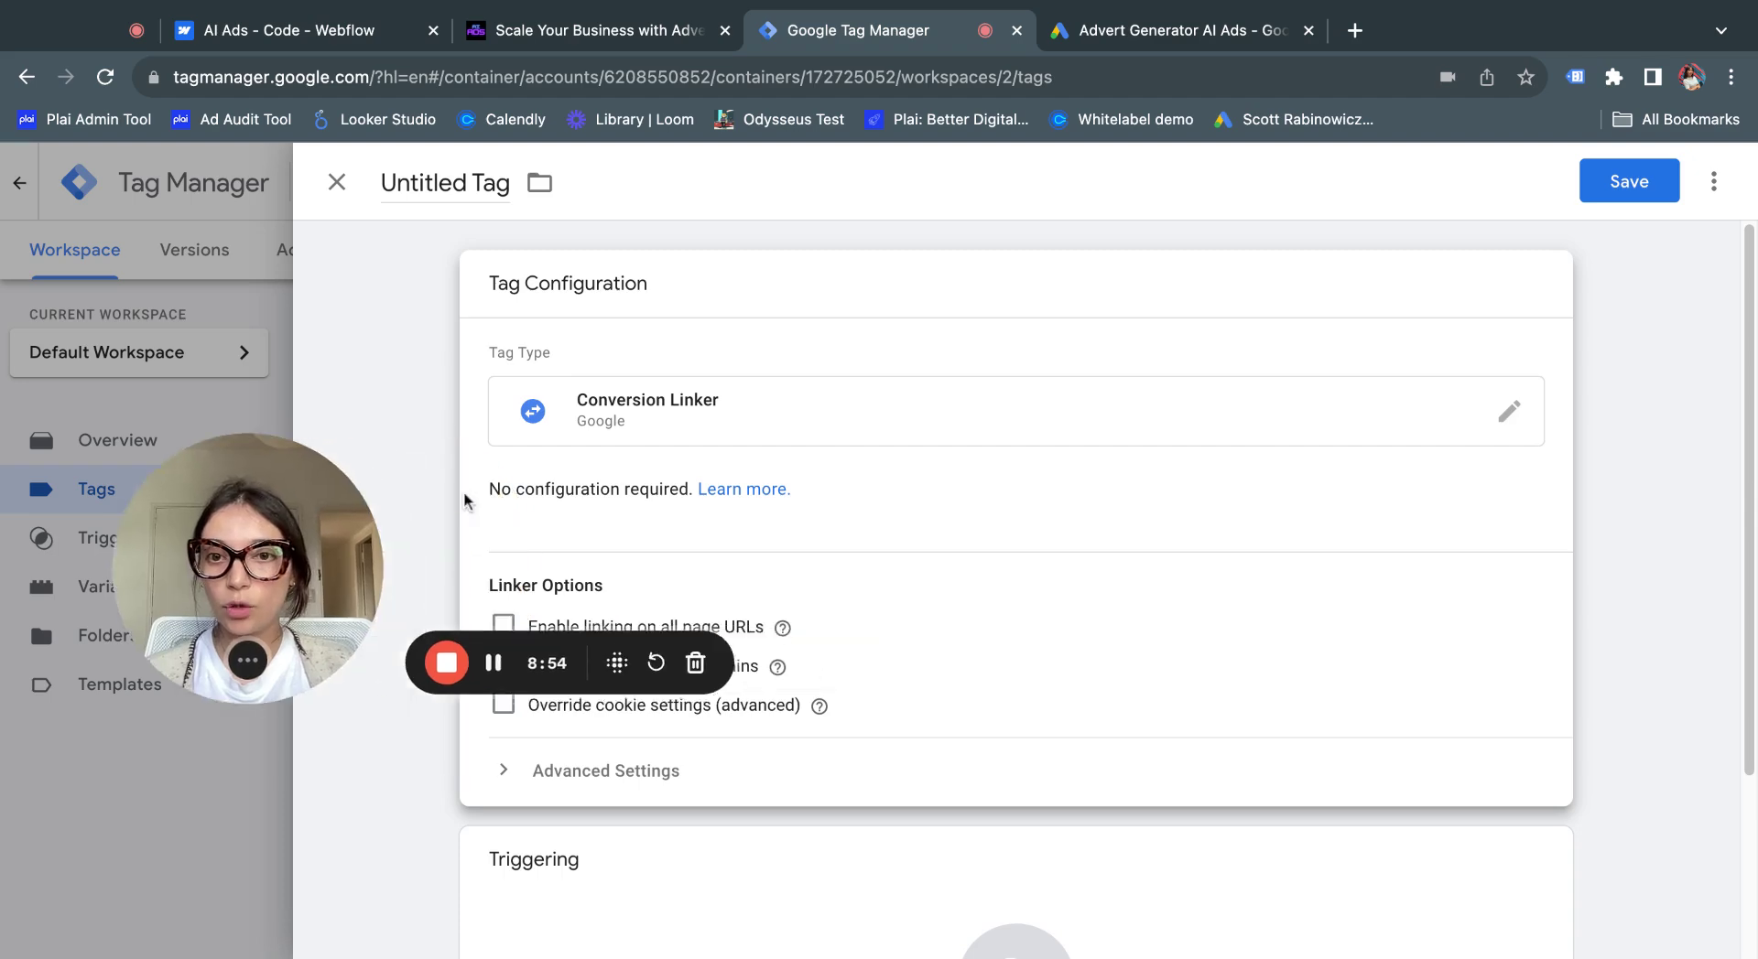
pyautogui.click(461, 492)
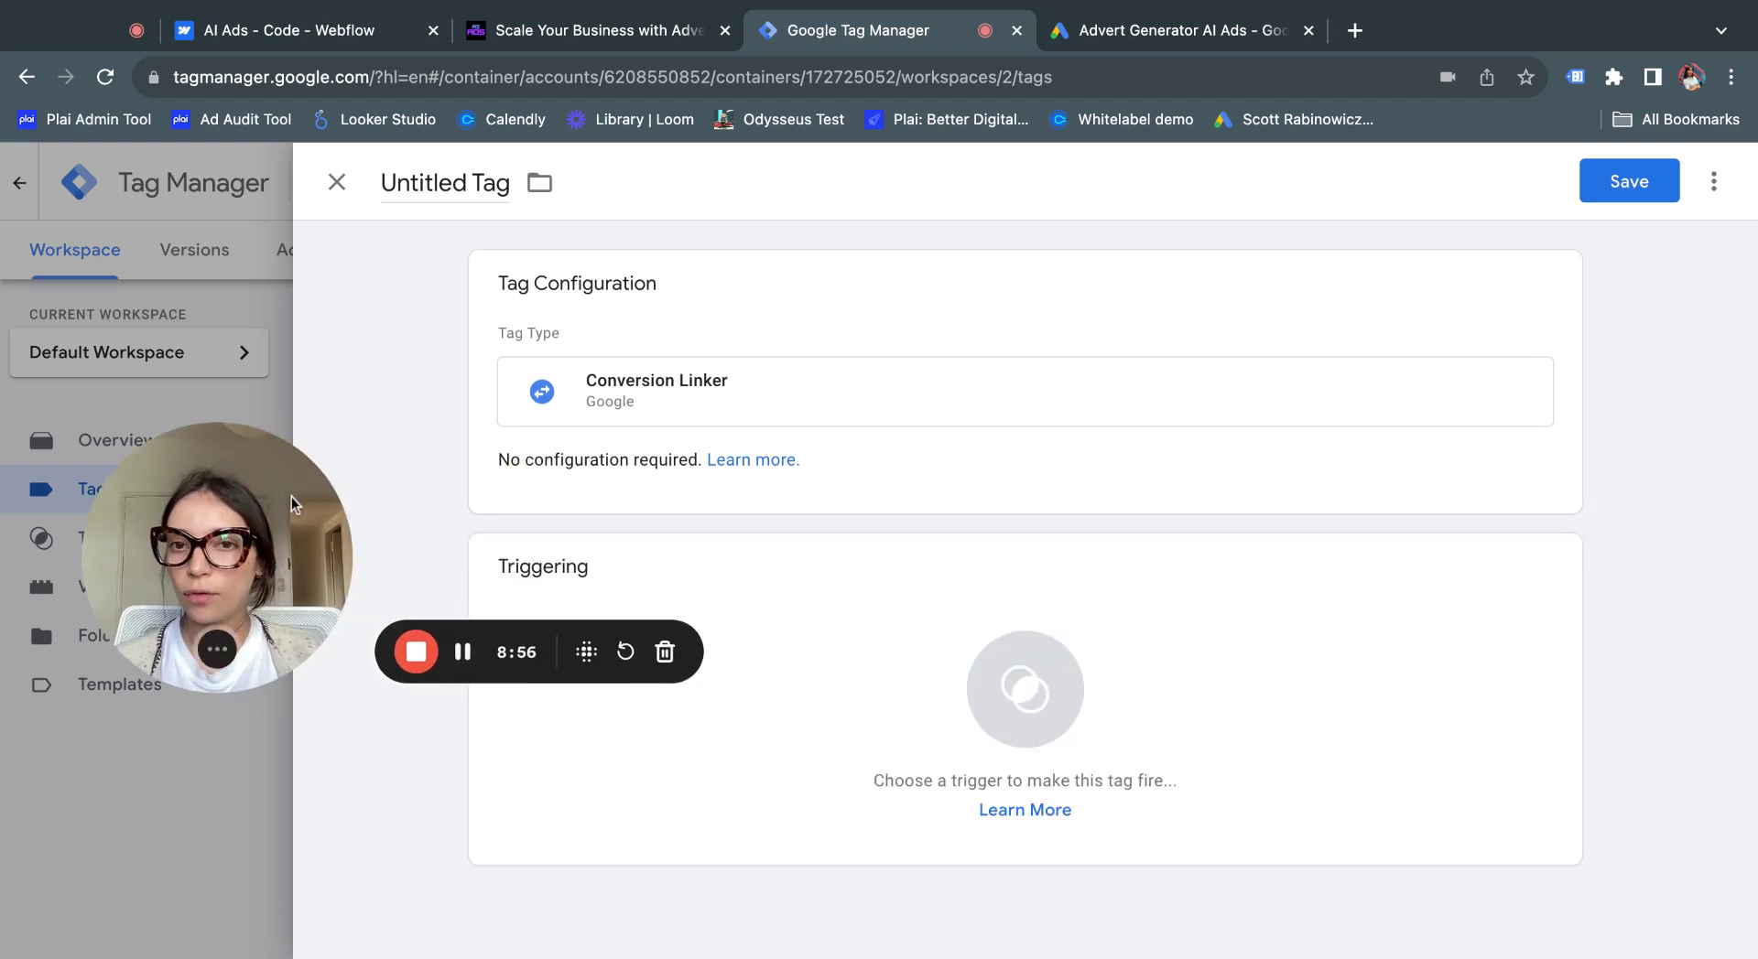
pyautogui.click(1150, 721)
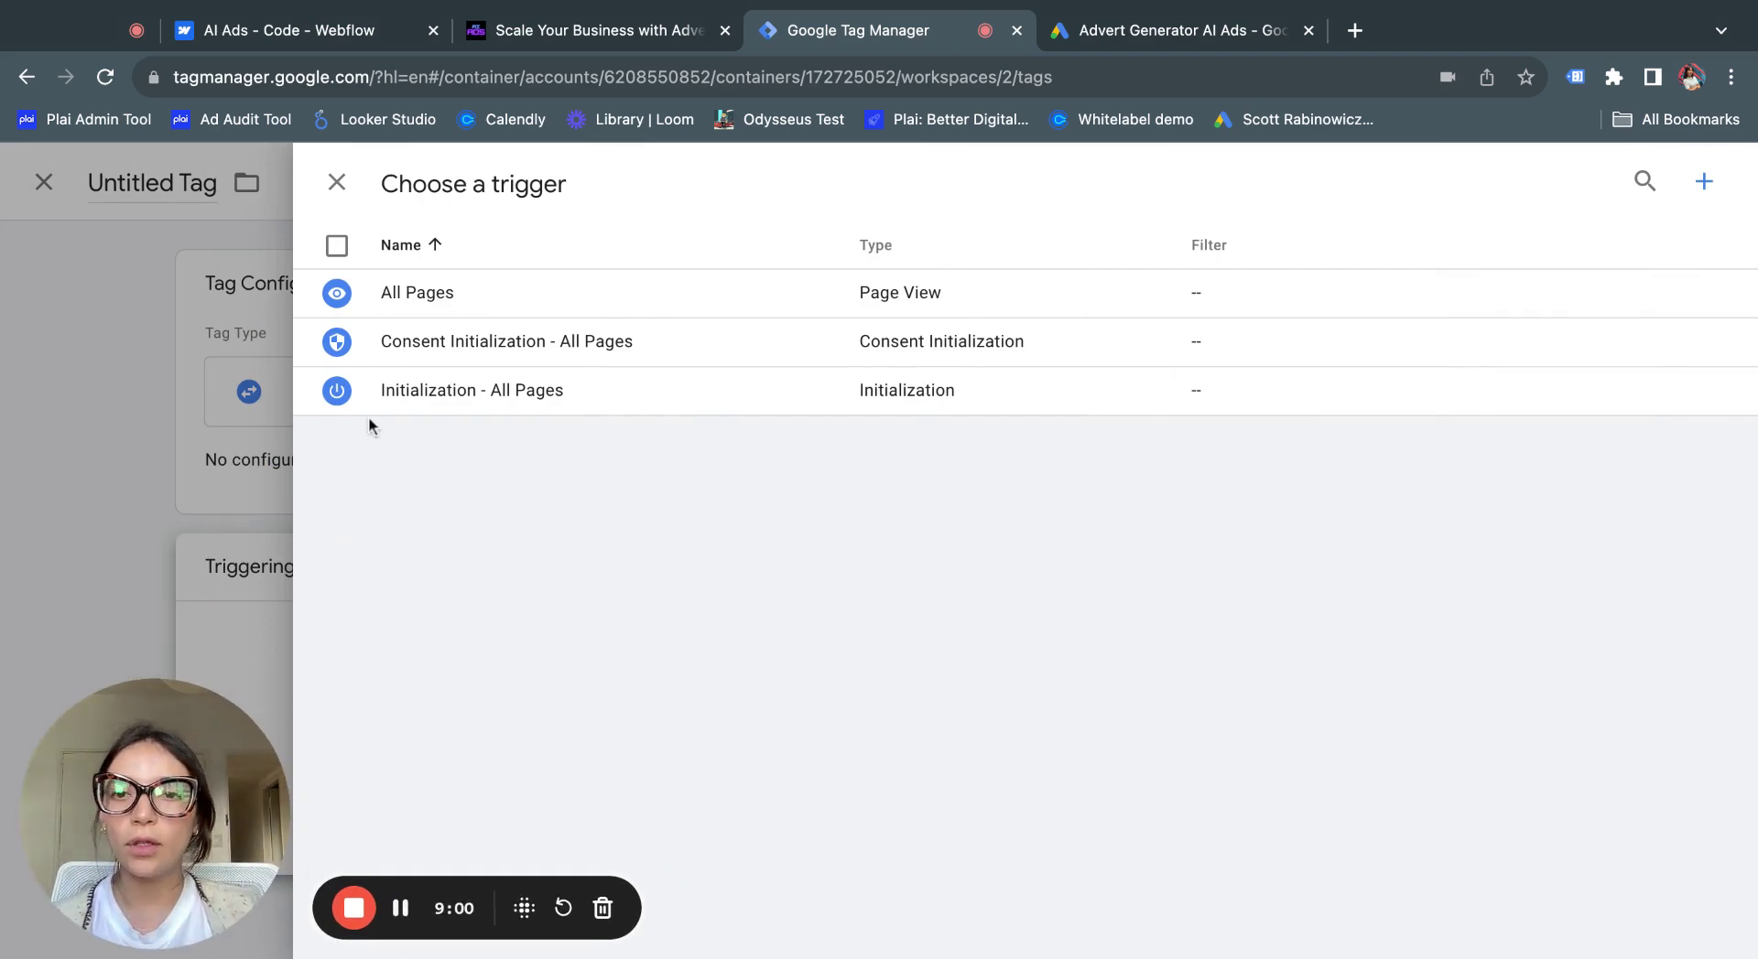
pyautogui.click(487, 297)
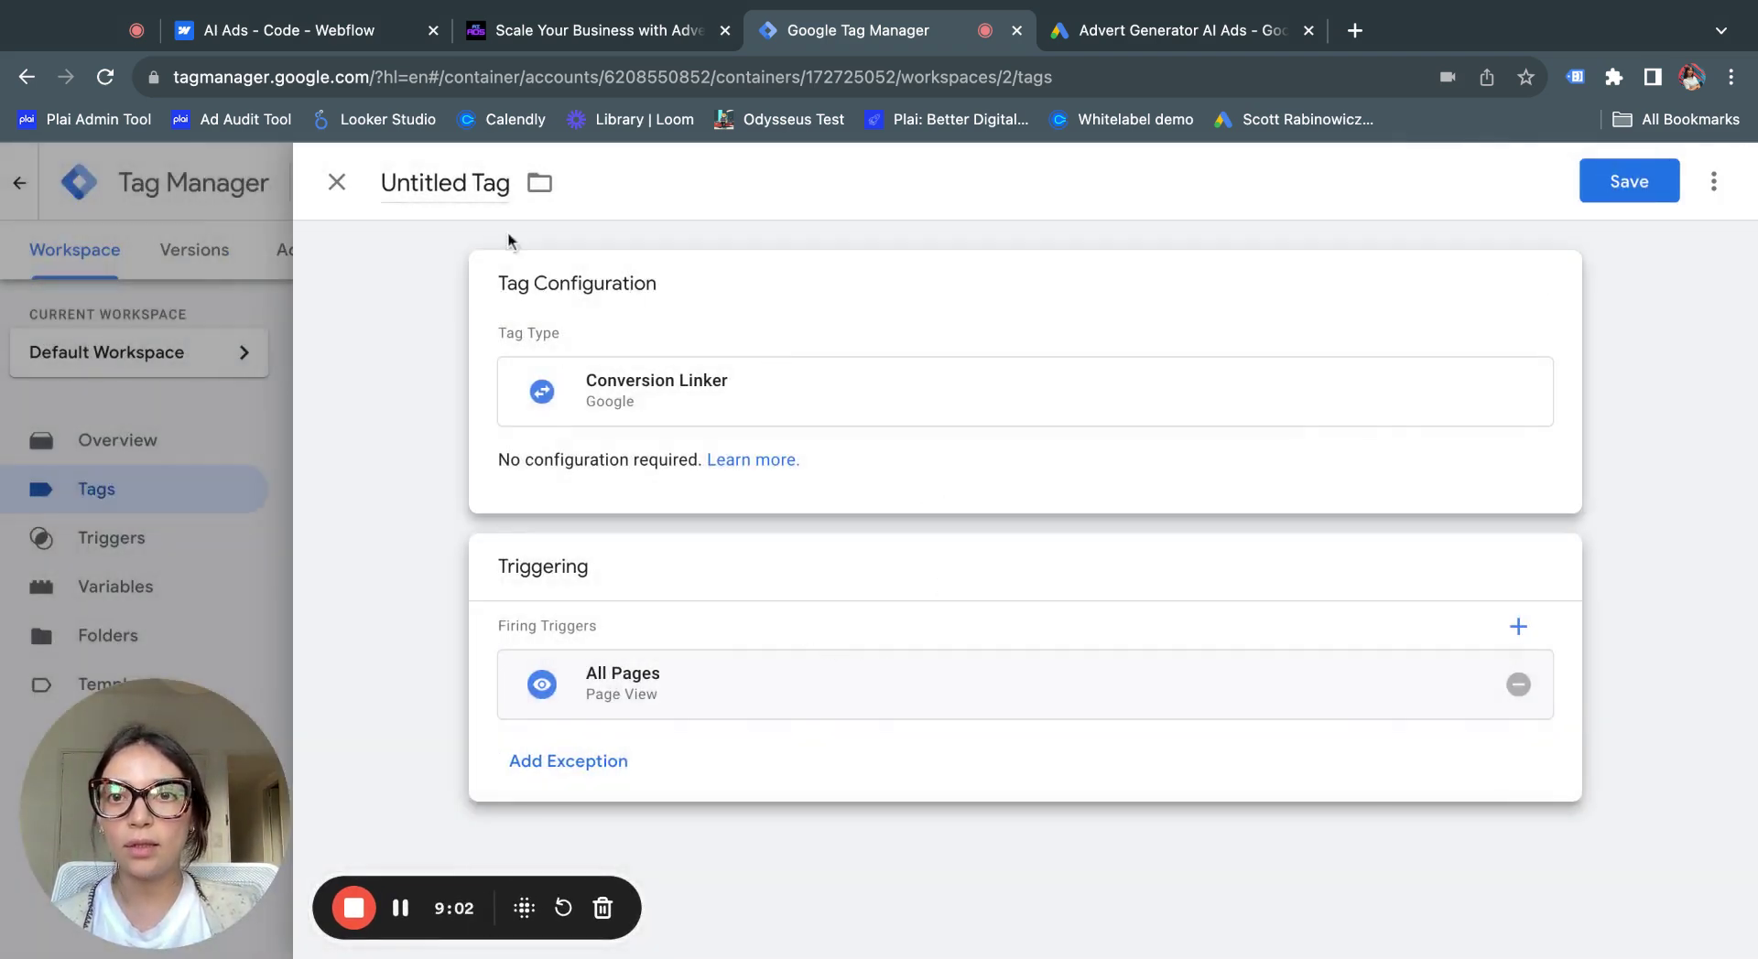
# Name the new tag "Conversion linker" and save it
pyautogui.click(468, 186)
pyautogui.press('Delete')
pyautogui.press('BackSpace')
pyautogui.press('BackSpace')
pyautogui.press('BackSpace')
pyautogui.press('BackSpace')
pyautogui.press('BackSpace')
pyautogui.press('BackSpace')
pyautogui.write('Conversion linker')
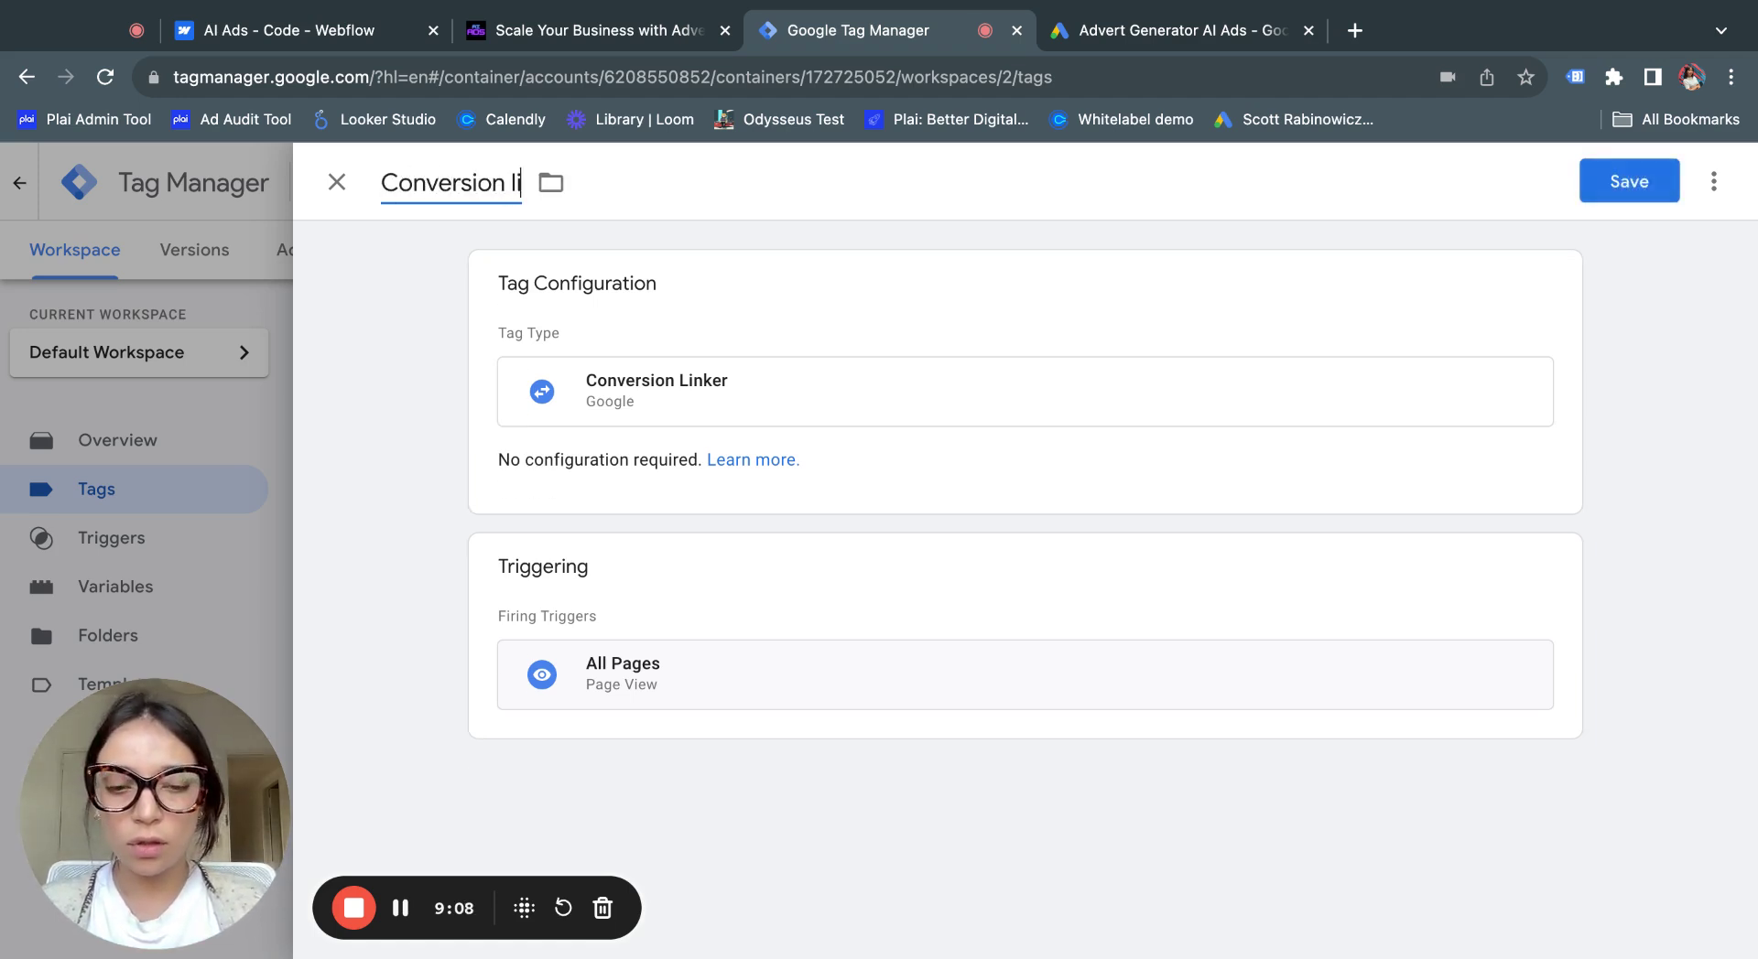
pyautogui.click(1628, 181)
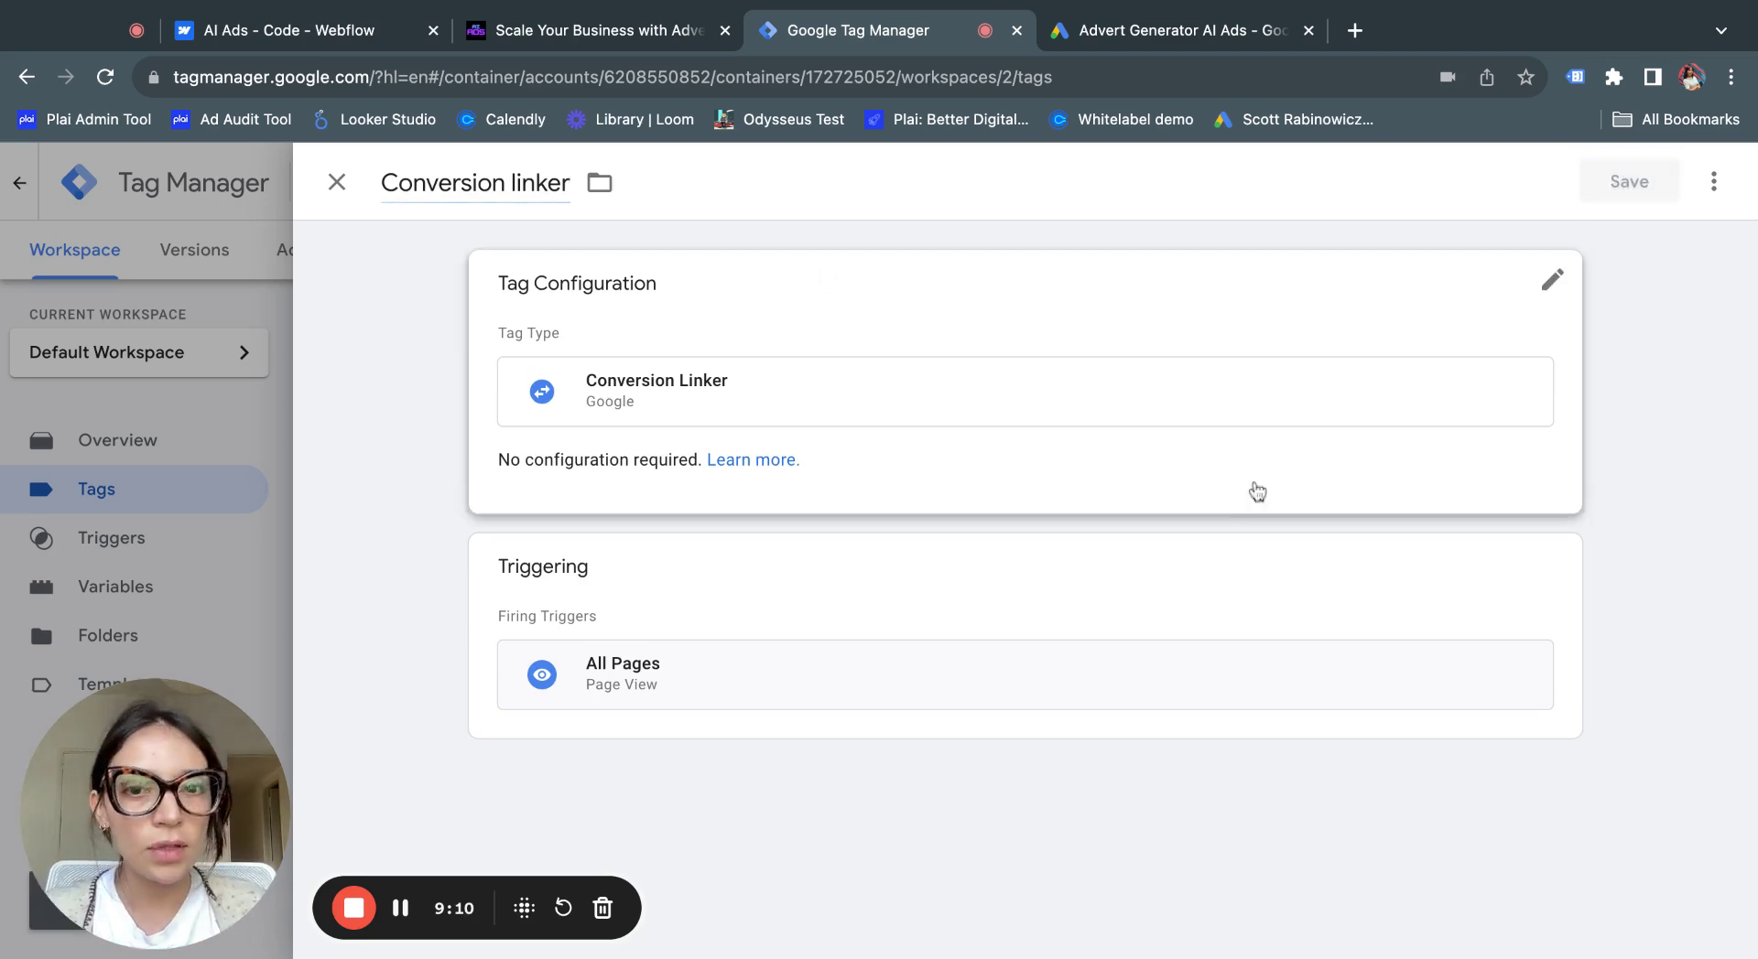
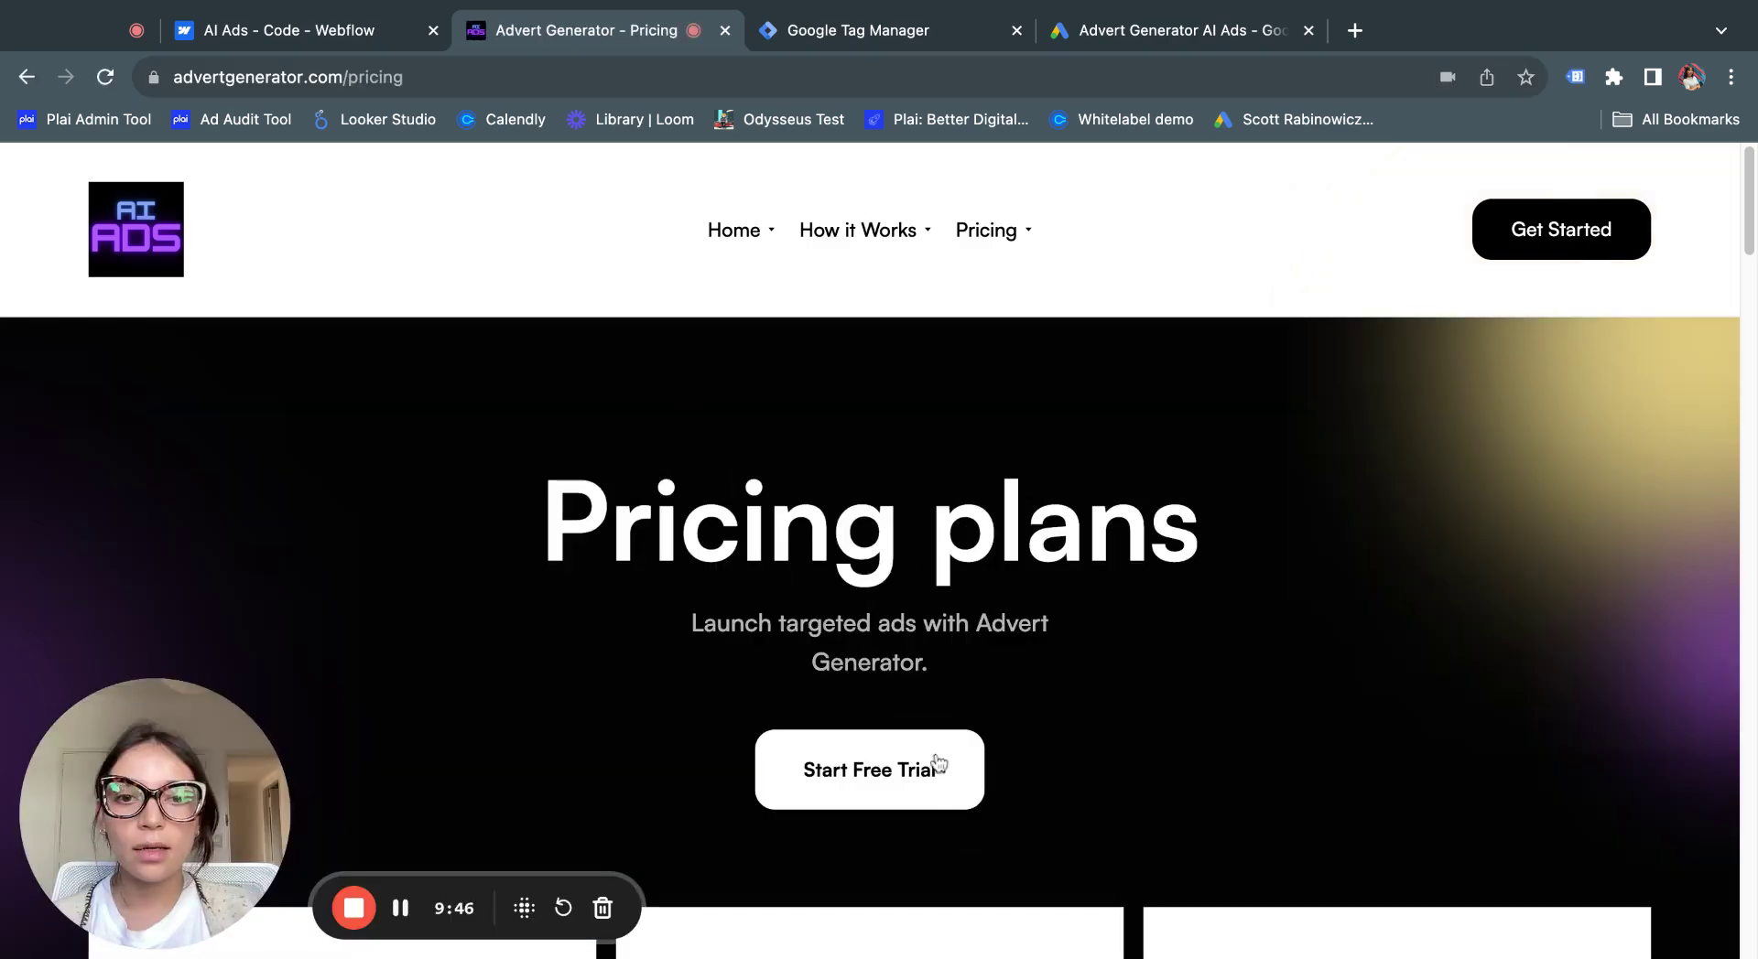
# Copy the web address of the Advert Generator pricing page and return to the untitled trigger in Google Tag Manager
pyautogui.scroll(-1, 915, 760)
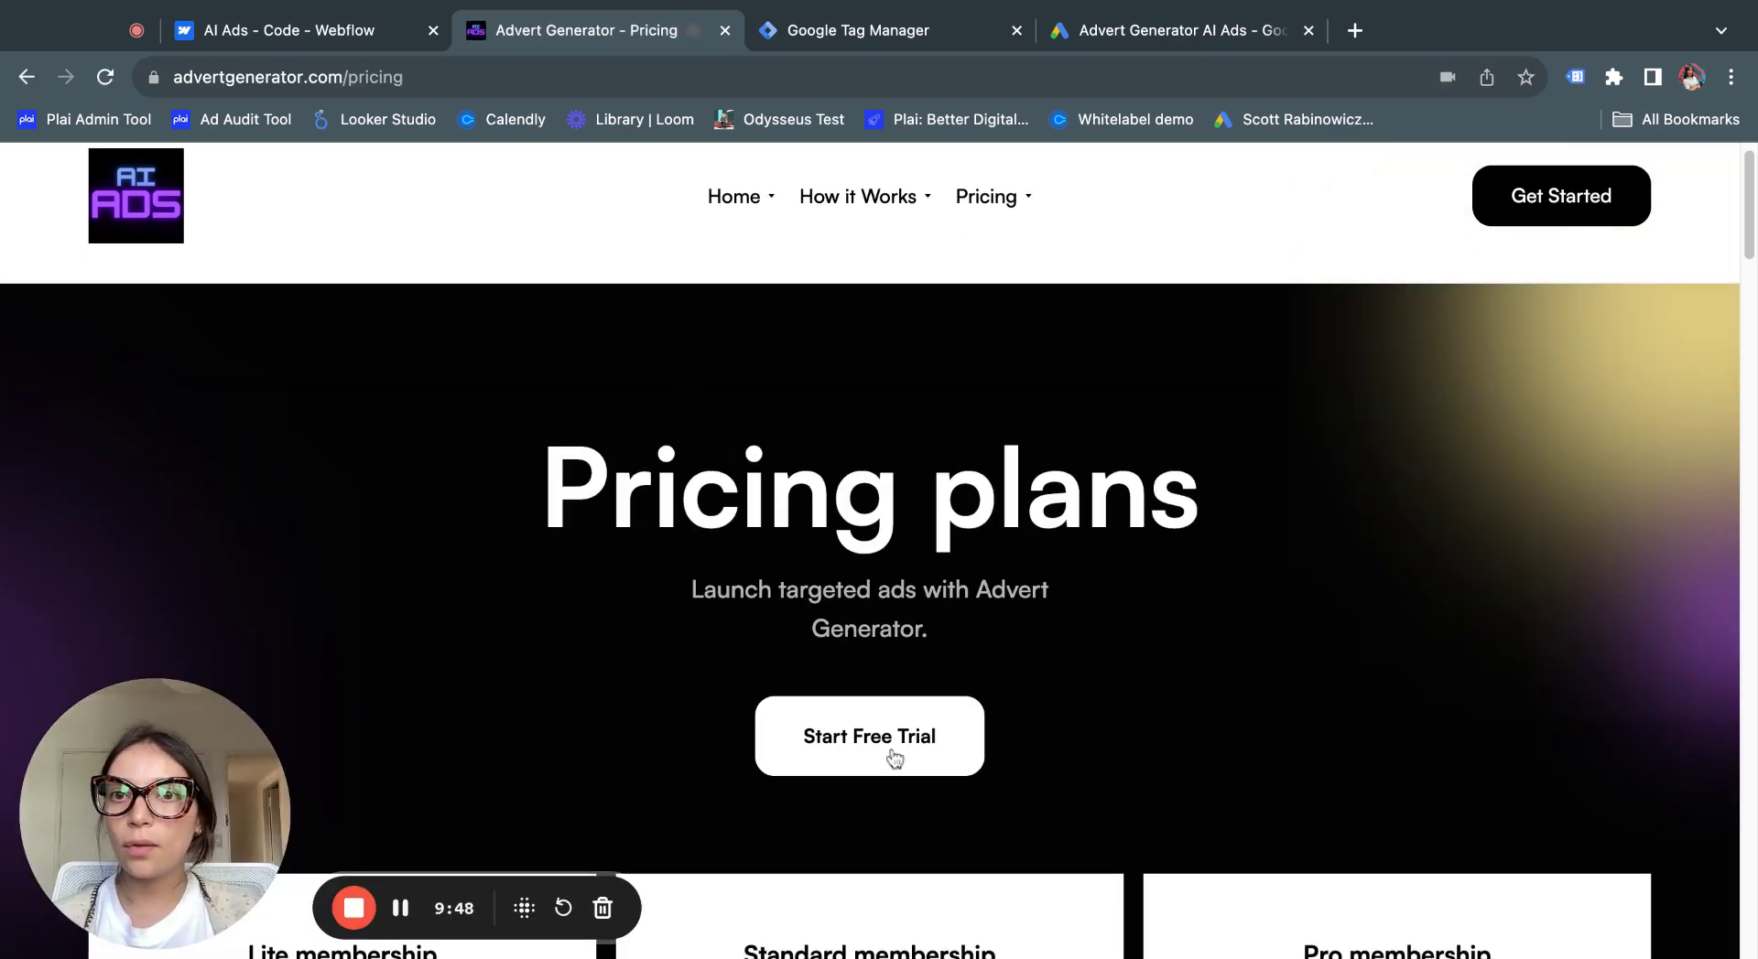
pyautogui.scroll(-5, 770, 668)
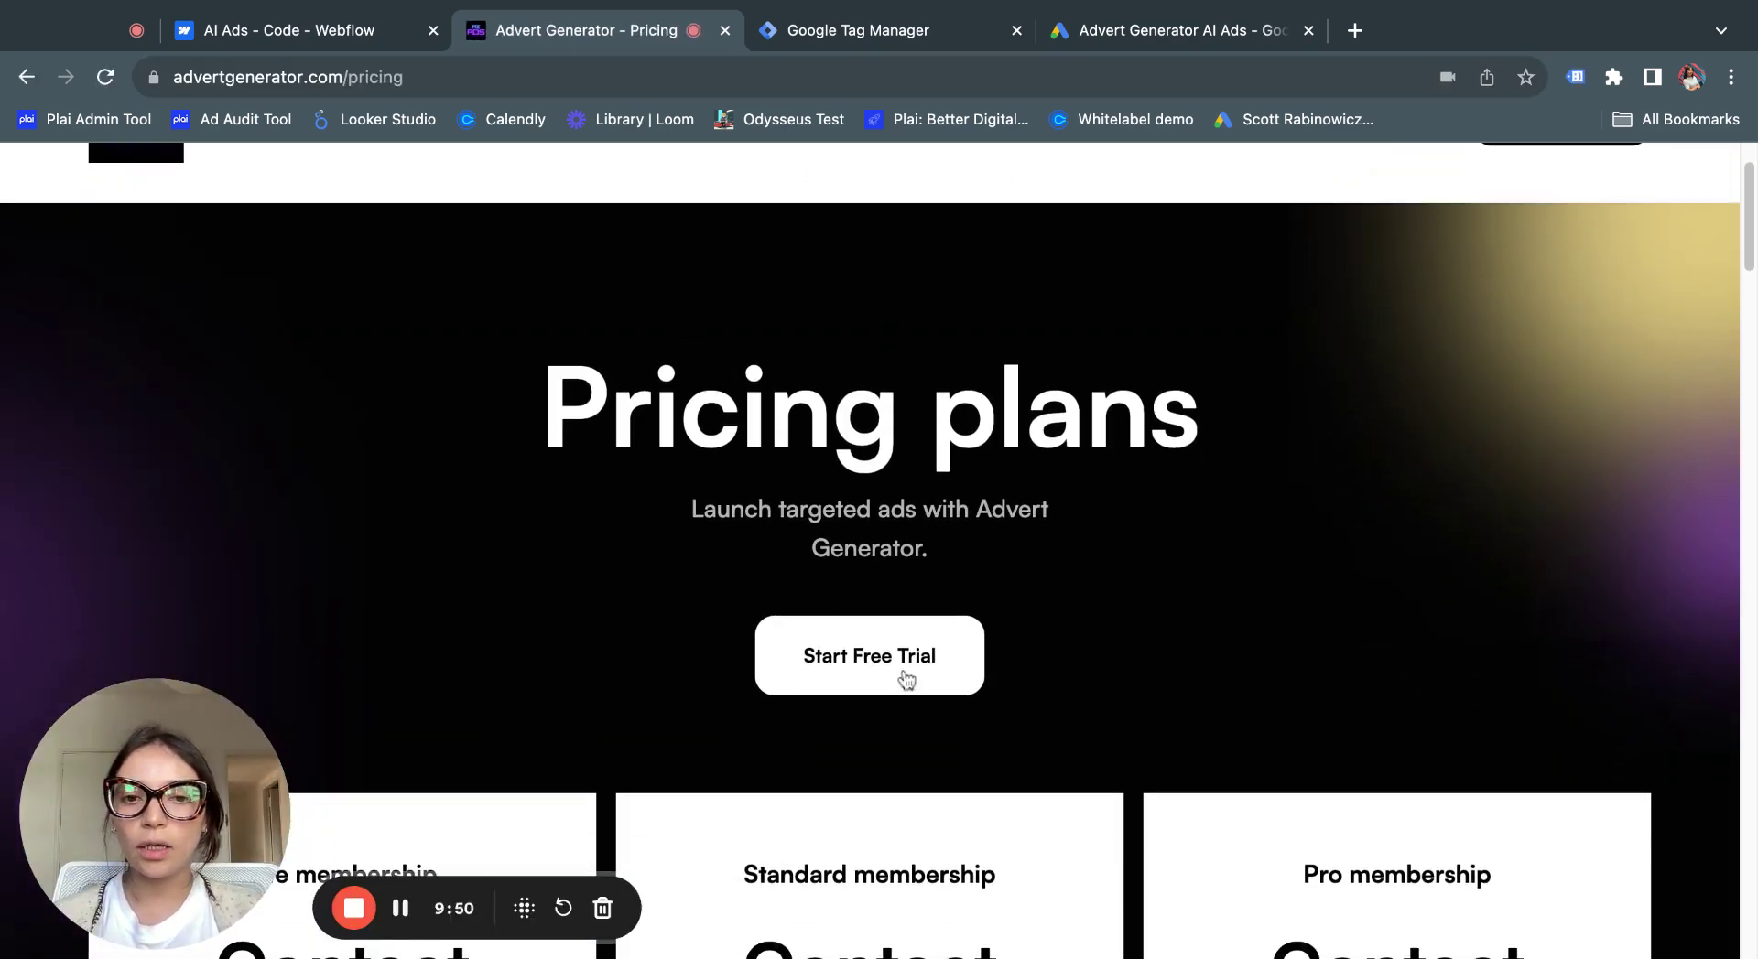
pyautogui.scroll(6, 911, 669)
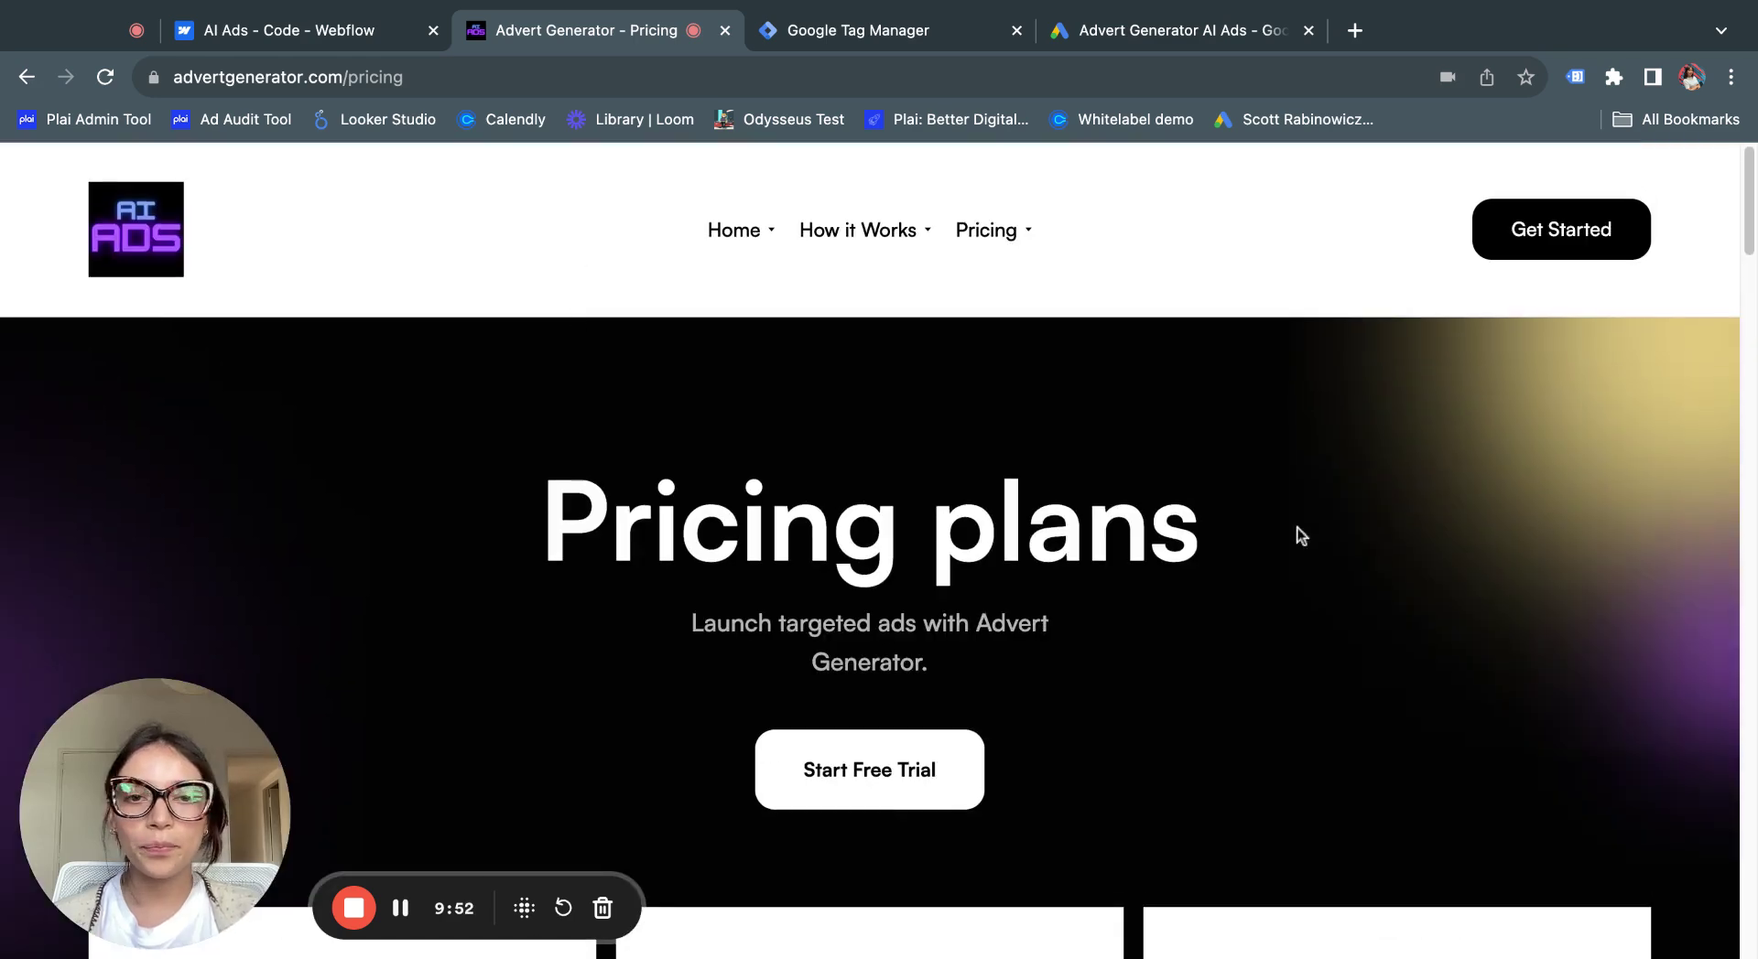
pyautogui.click(450, 80)
pyautogui.press('super+c')
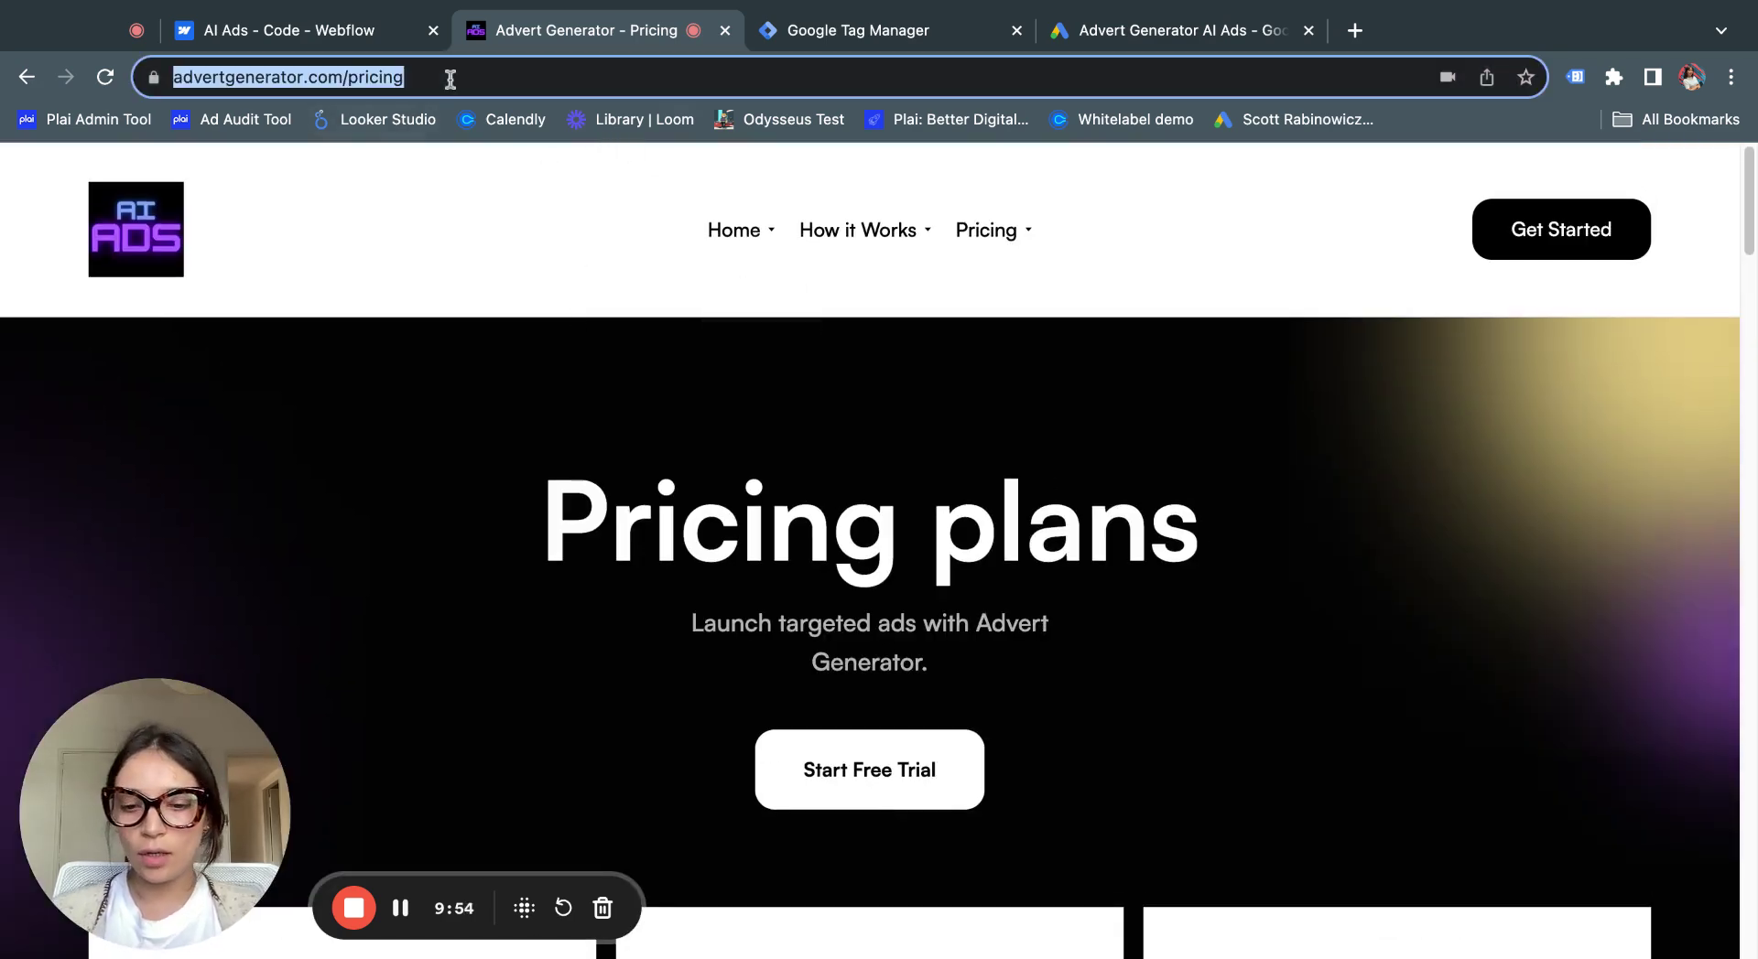
pyautogui.click(1128, 30)
pyautogui.click(823, 30)
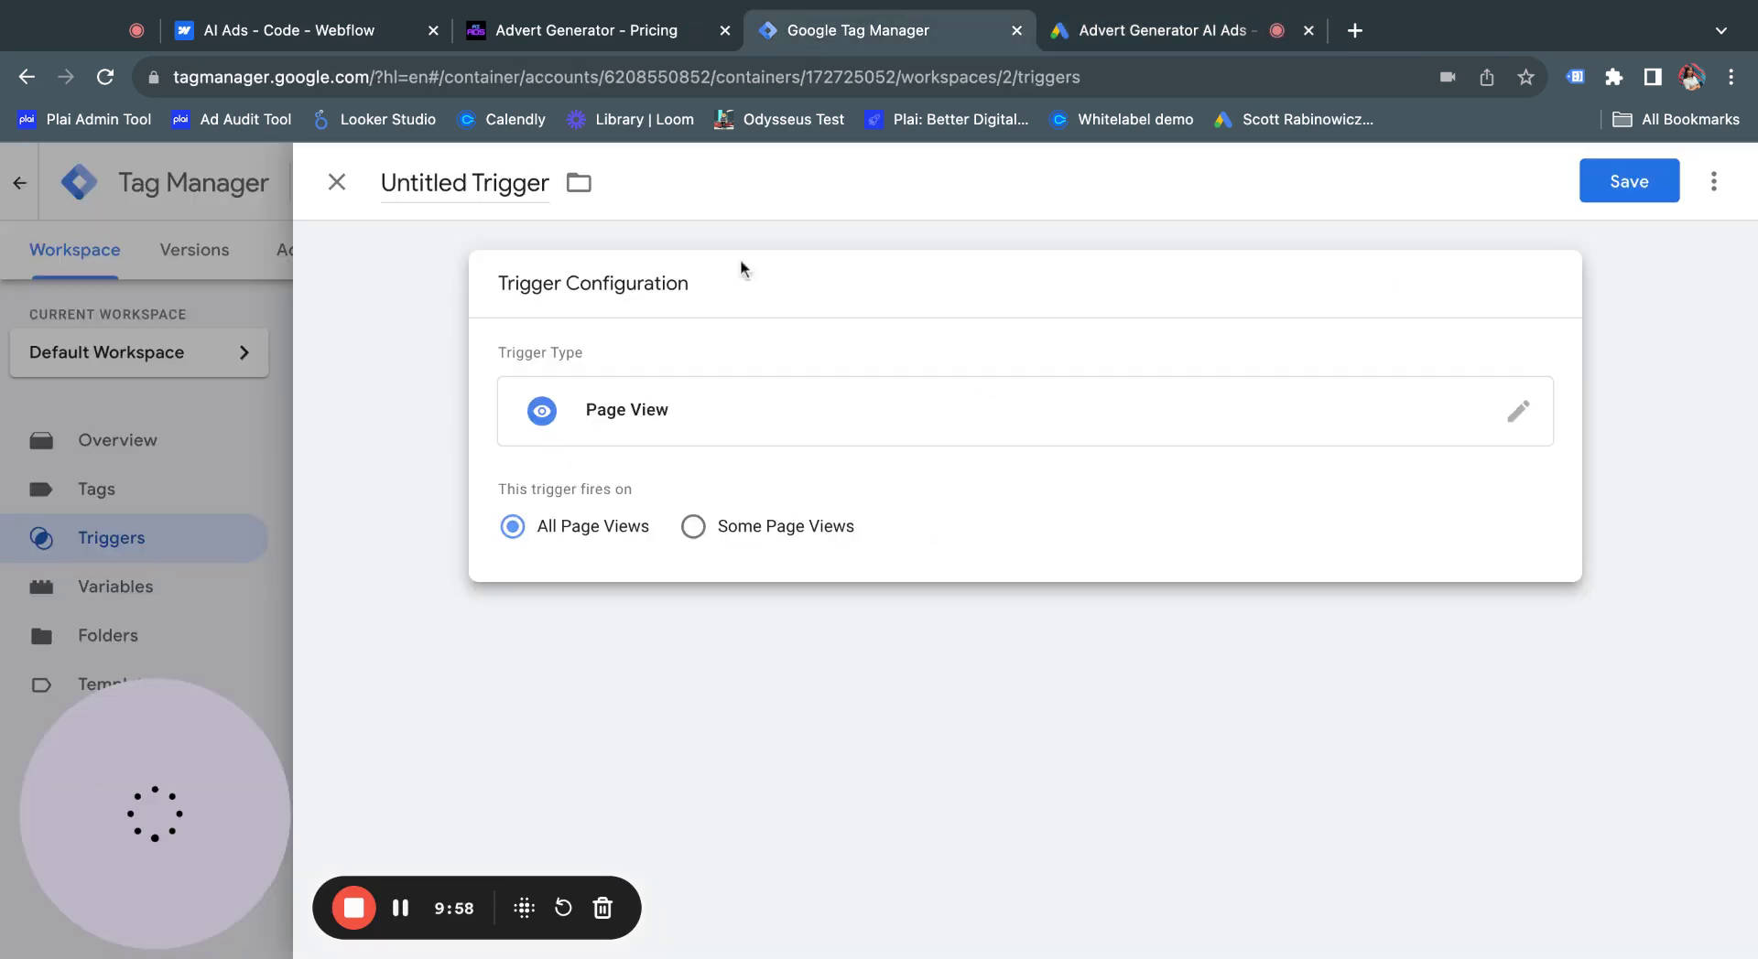
pyautogui.click(692, 527)
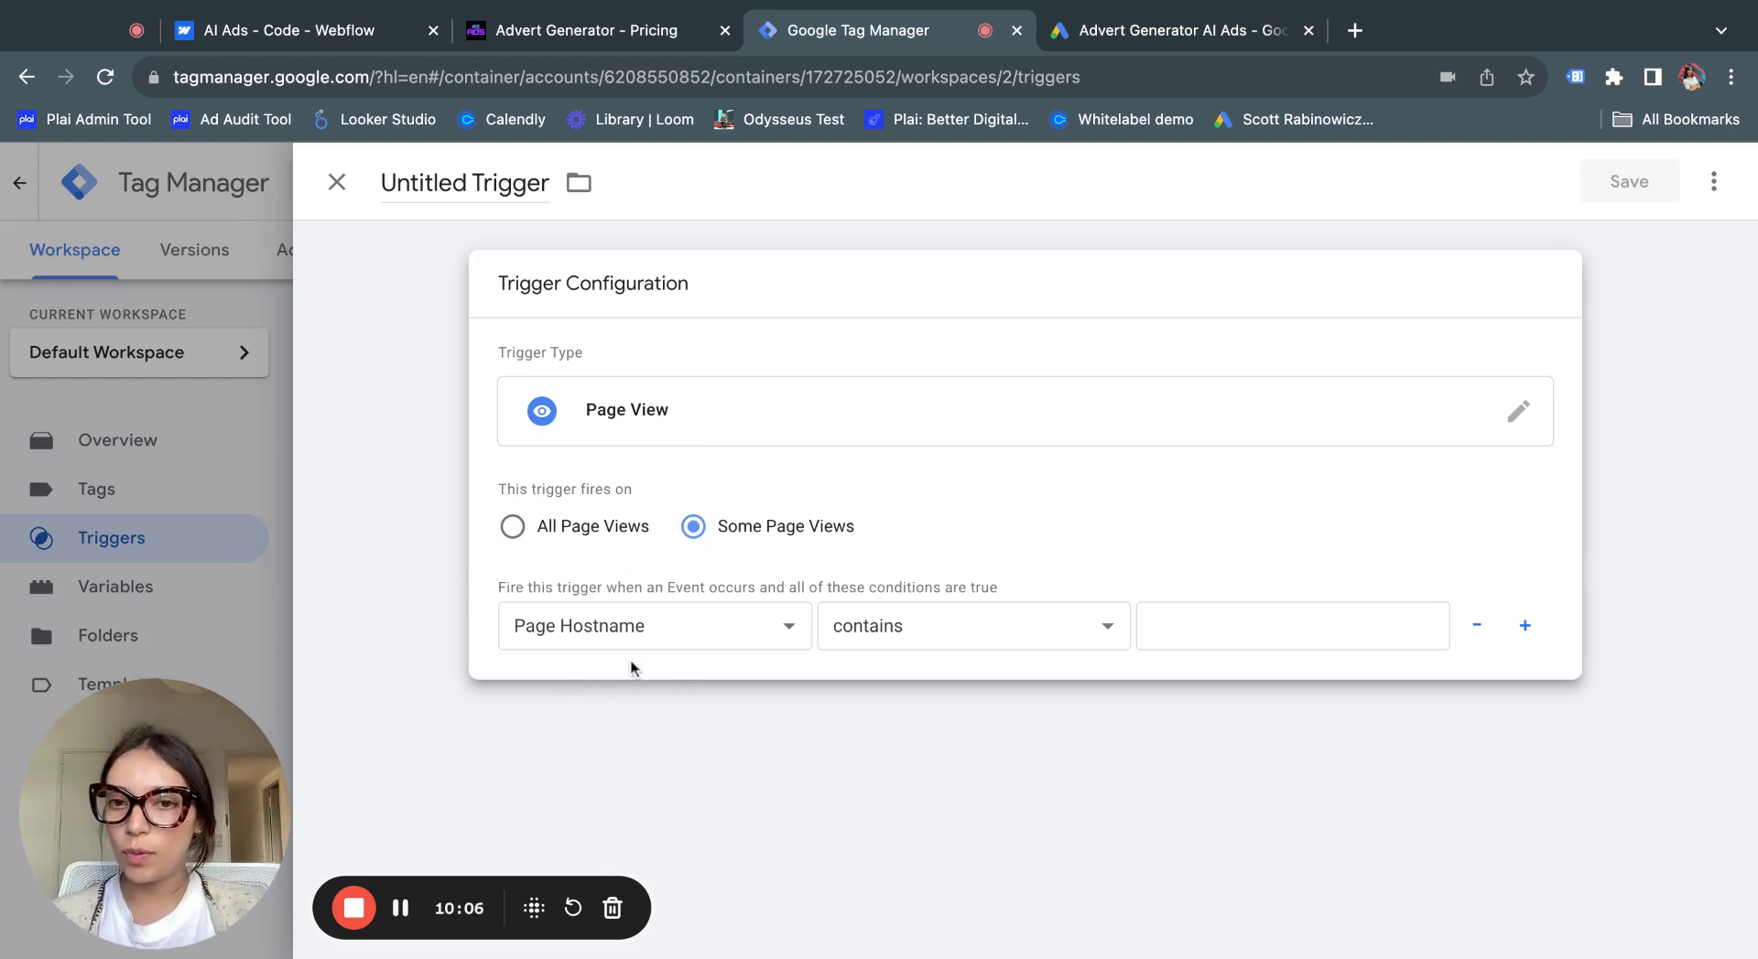
pyautogui.click(708, 625)
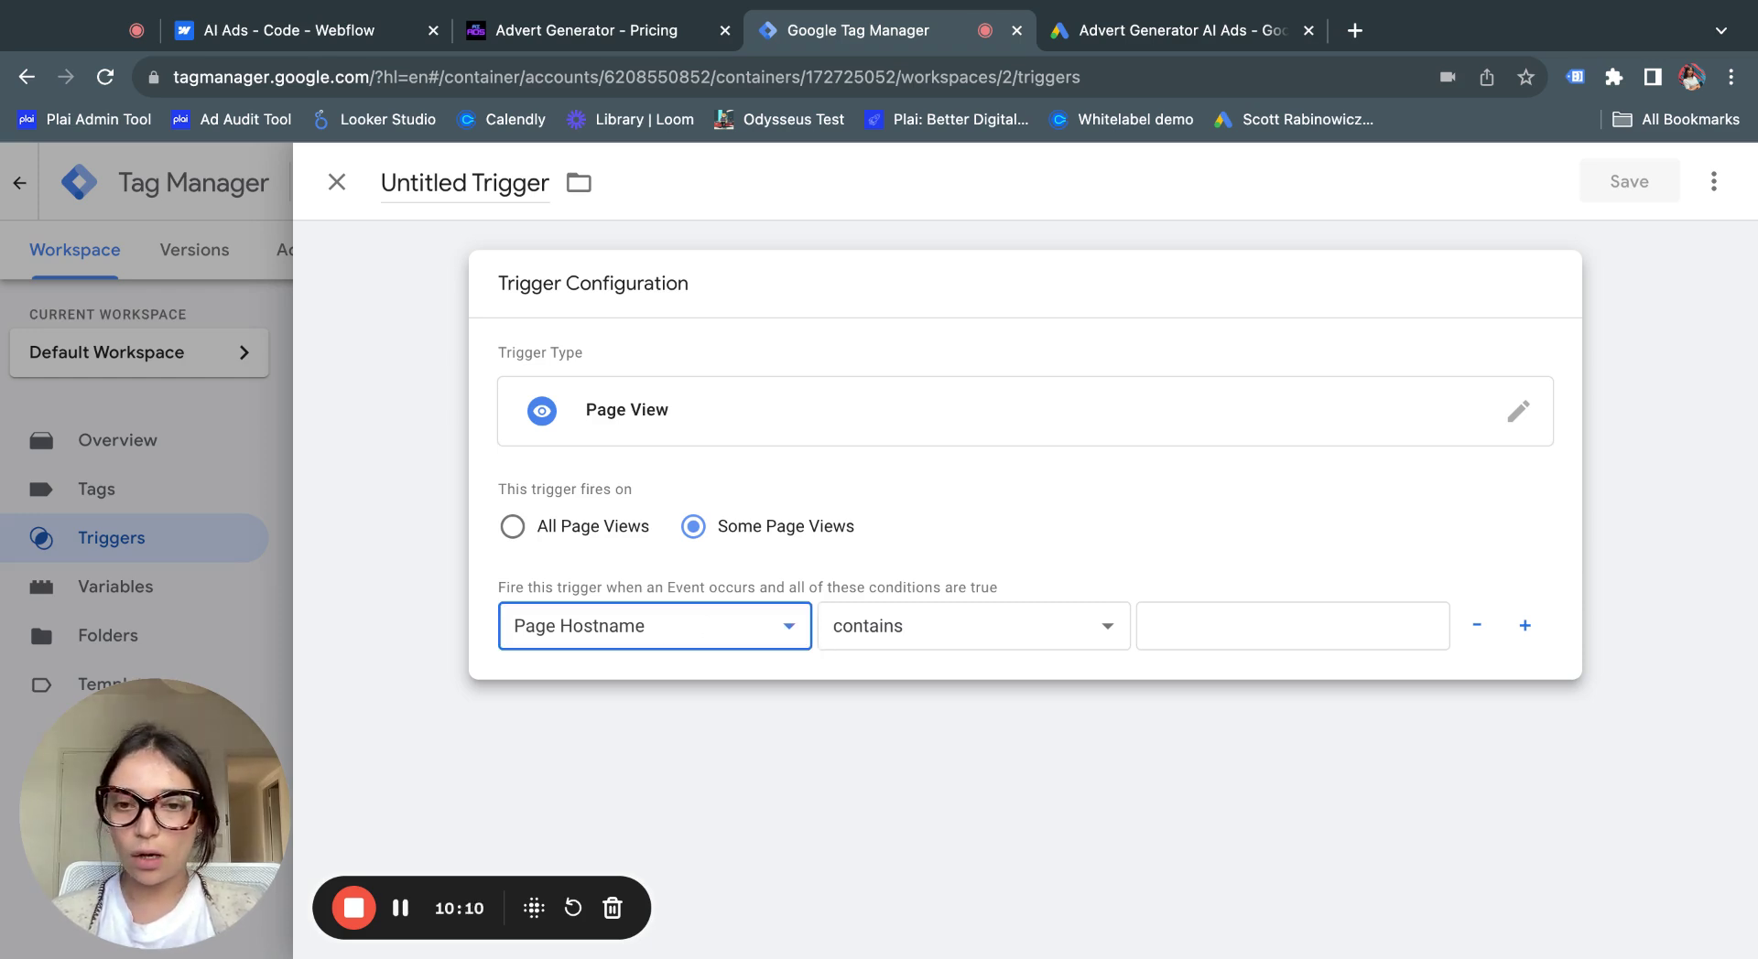
pyautogui.click(604, 698)
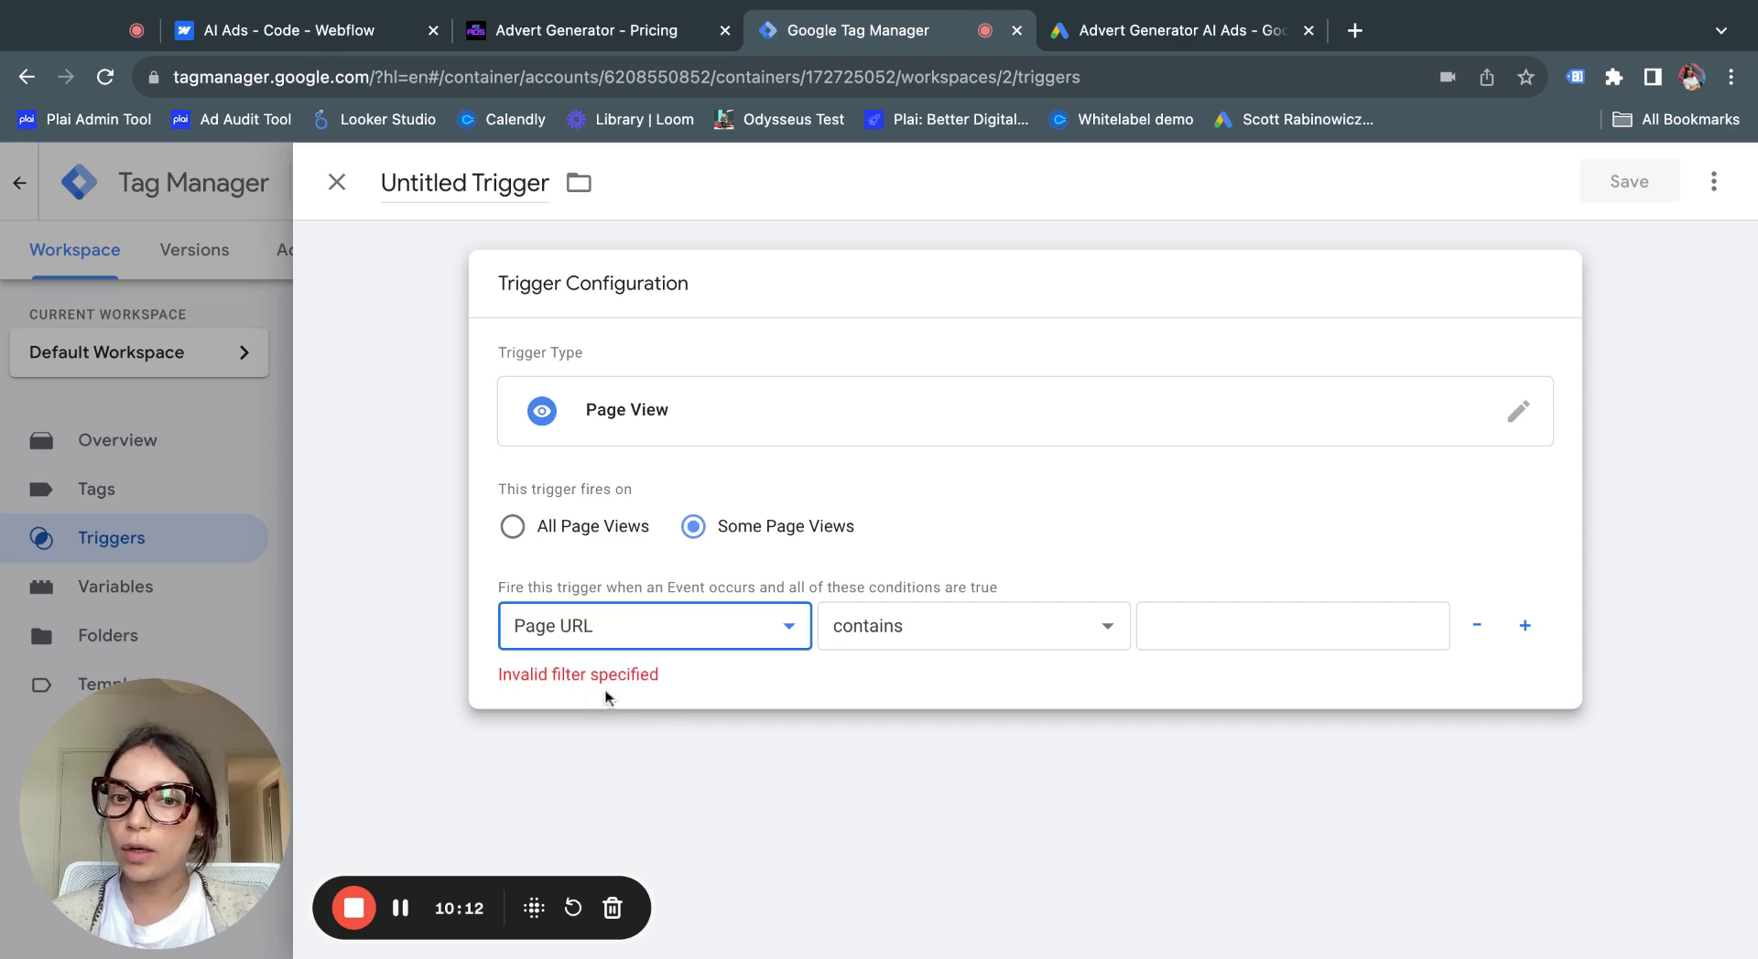
pyautogui.click(904, 630)
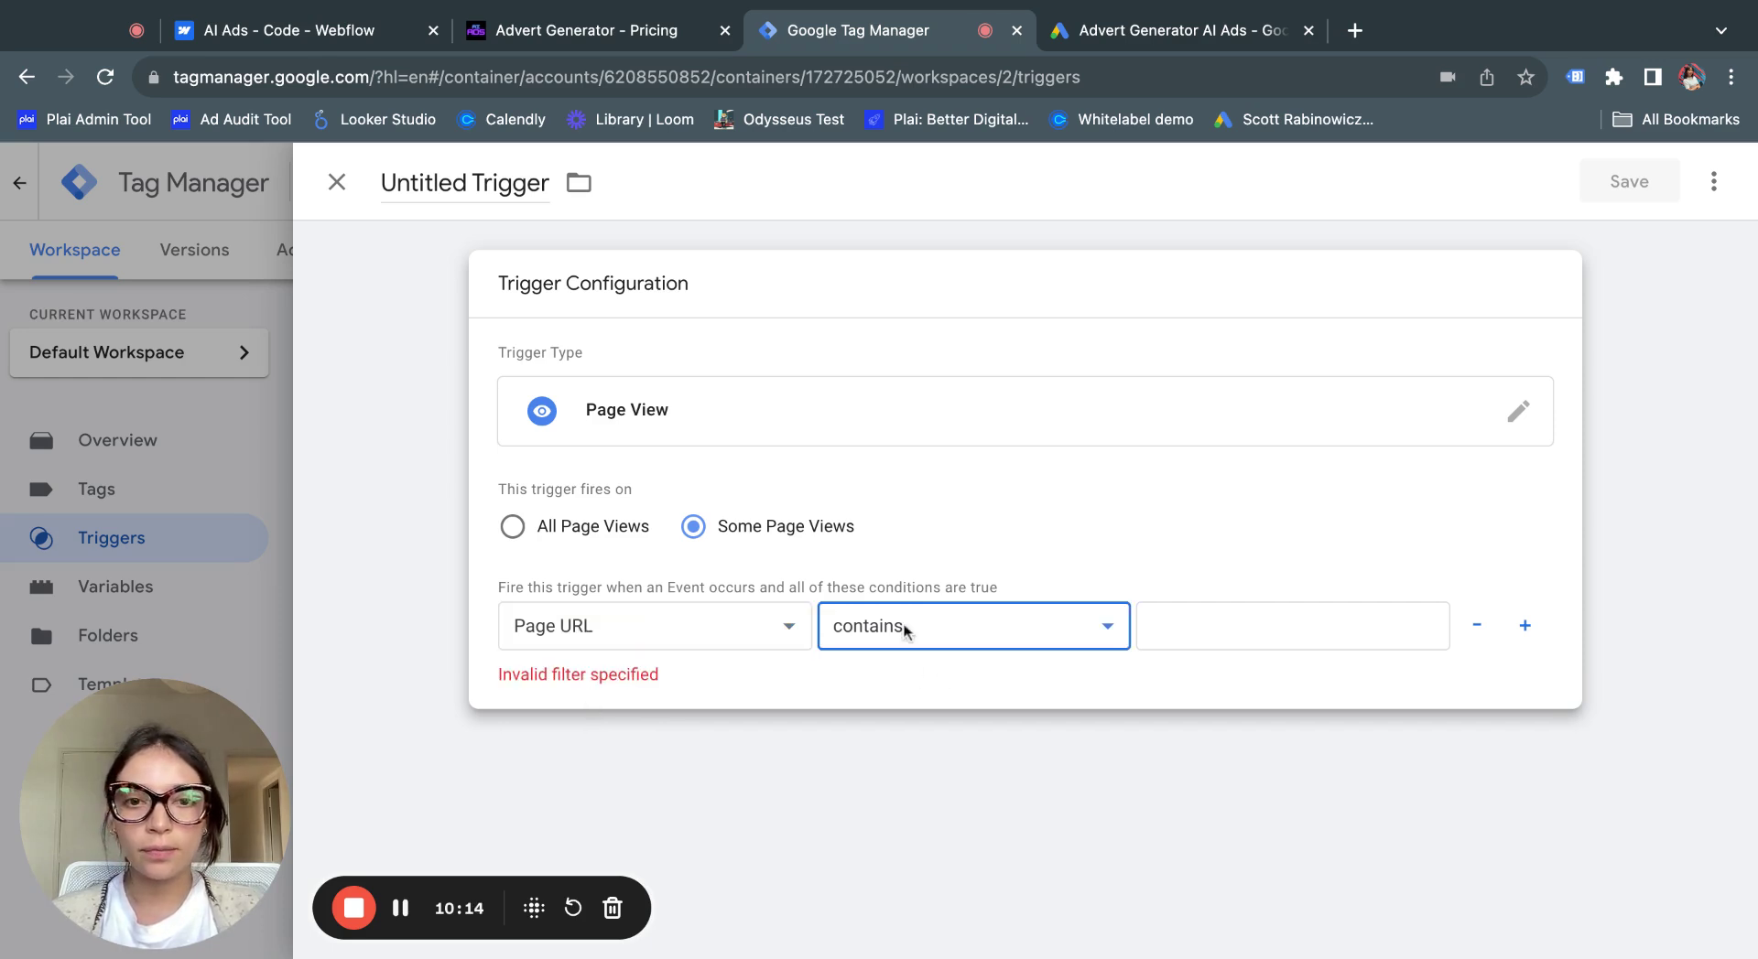
pyautogui.click(1187, 629)
pyautogui.press('super+v')
pyautogui.click(1122, 755)
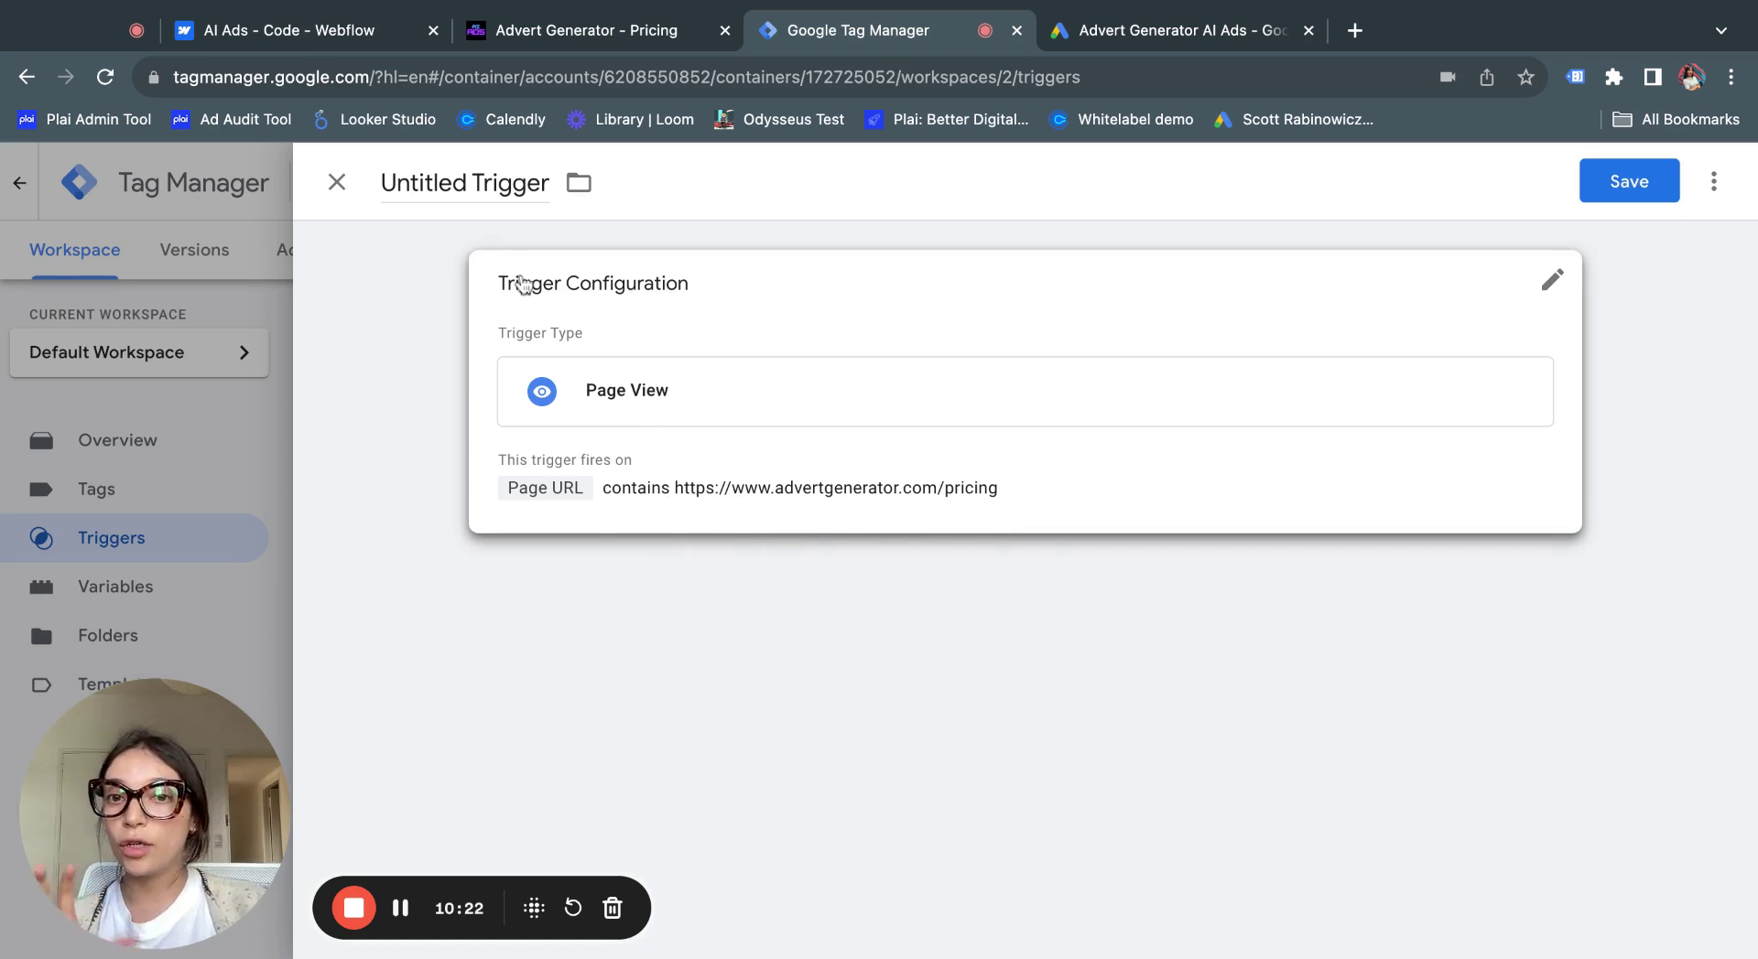
# Name the trigger "Trigger example" and save it
pyautogui.click(425, 180)
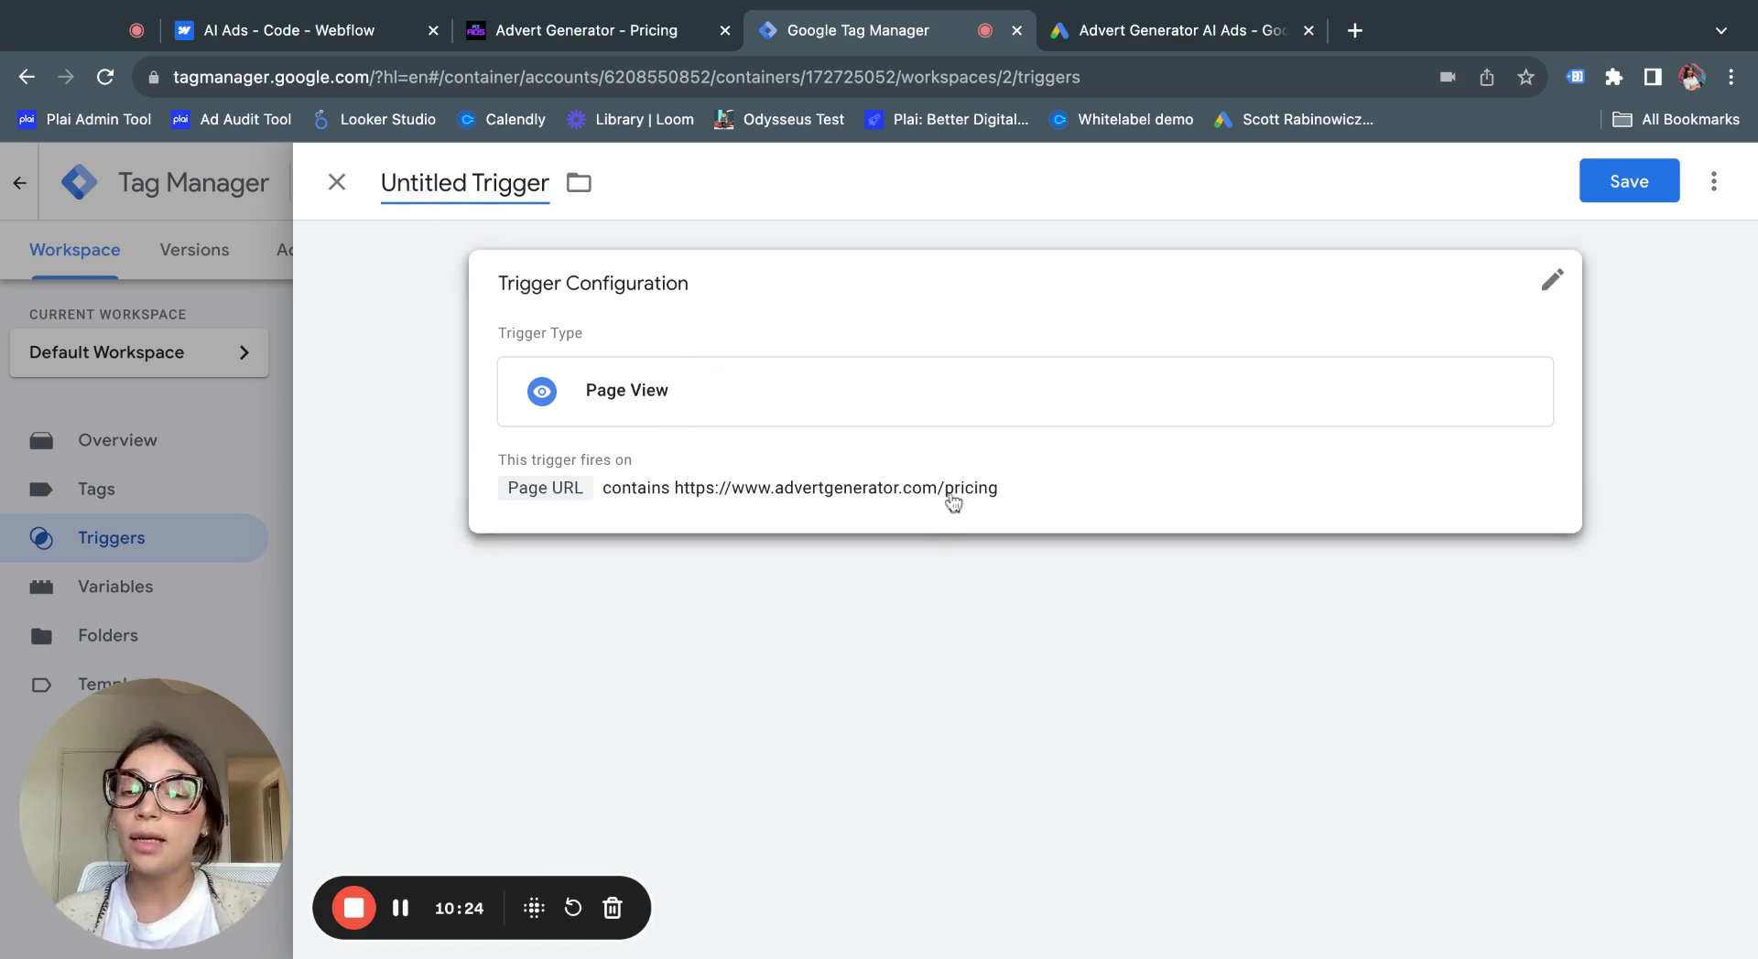
pyautogui.moveTo(397, 182); pyautogui.dragTo(556, 203)
pyautogui.press('BackSpace')
pyautogui.press('BackSpace')
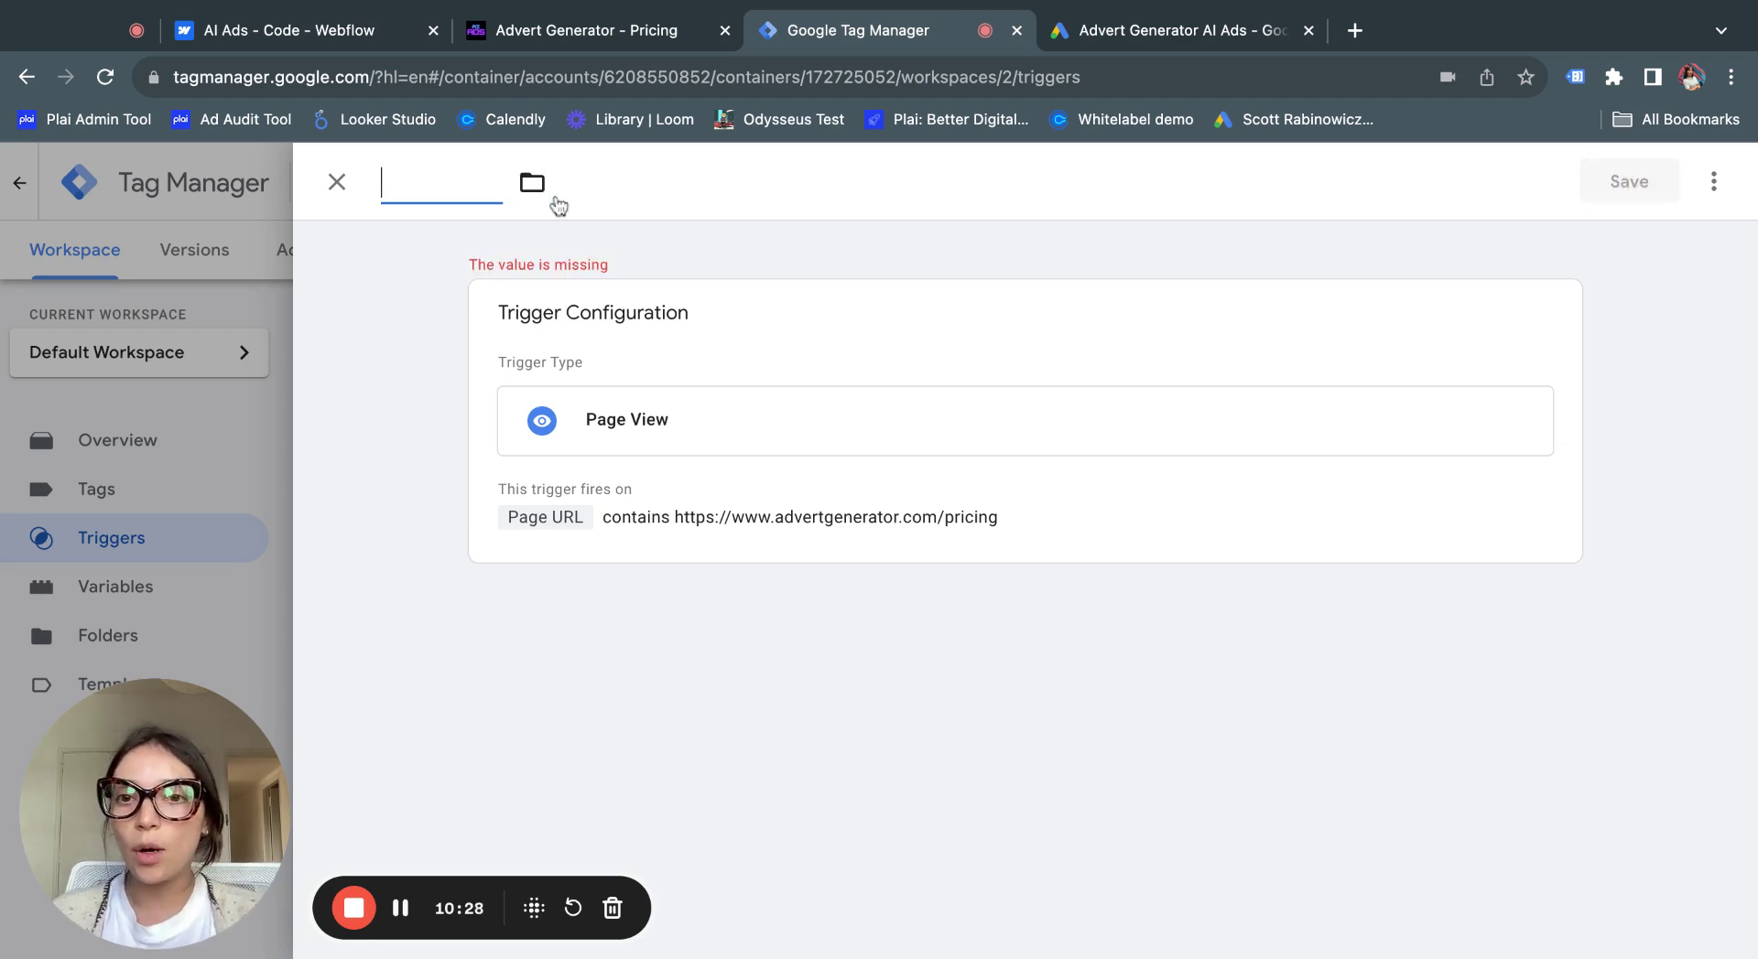
pyautogui.write('Trigg')
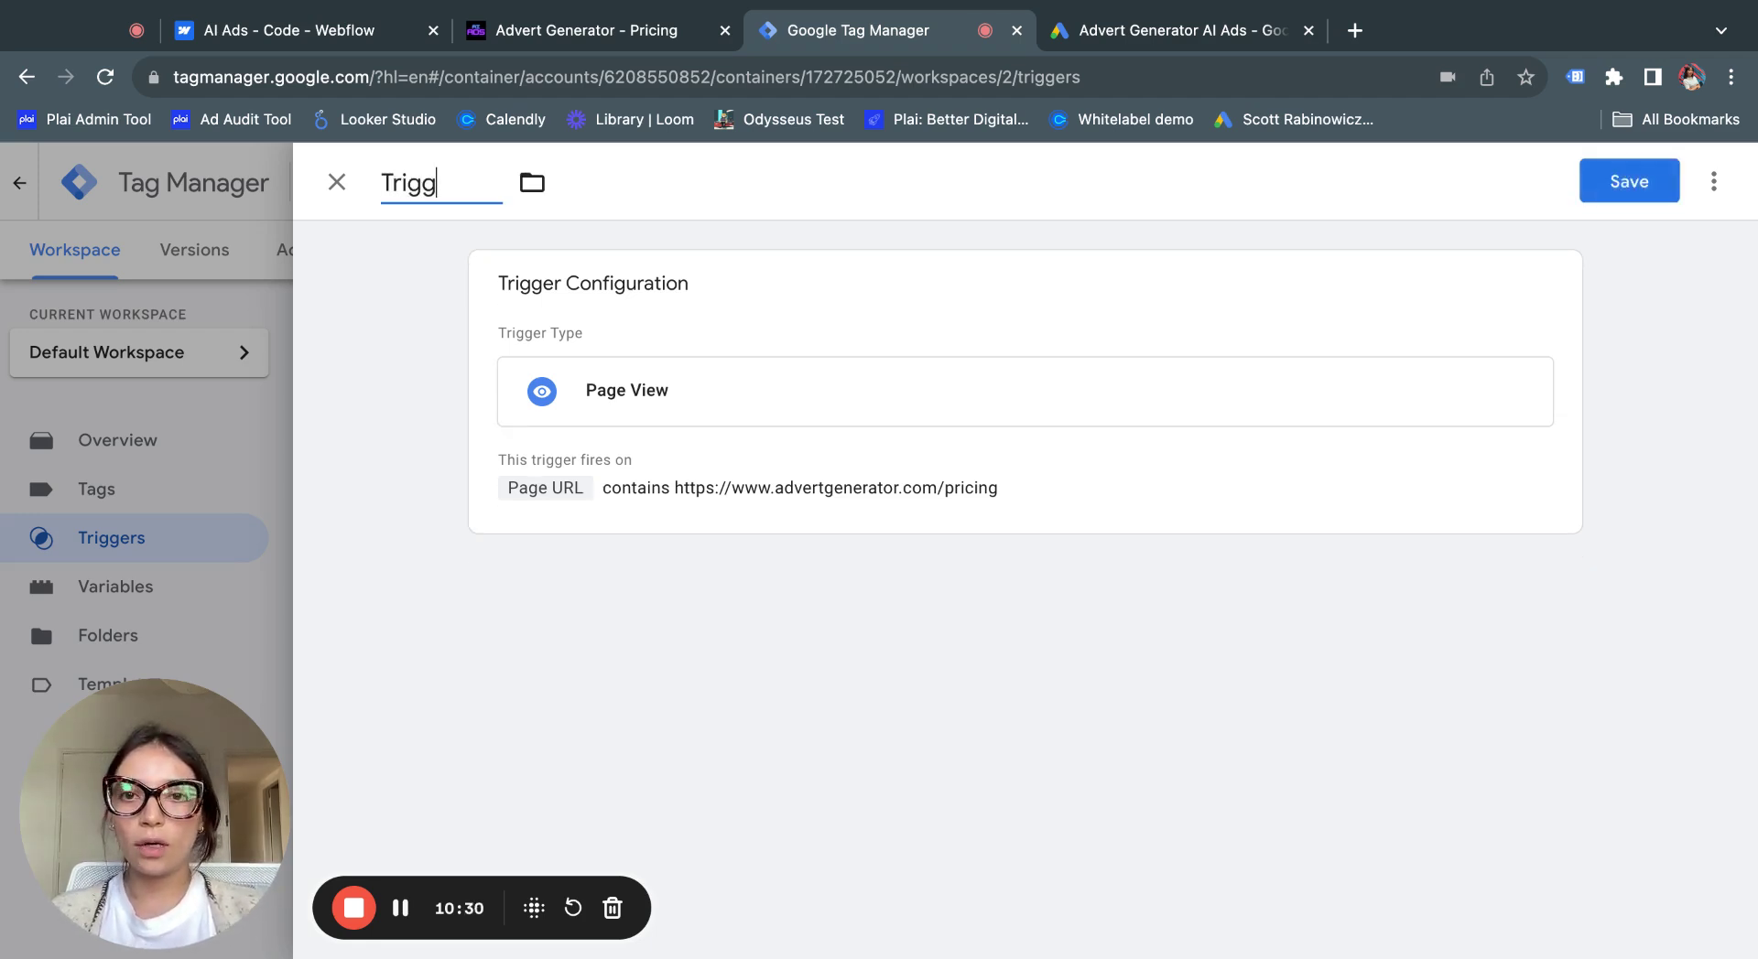
pyautogui.write('er example')
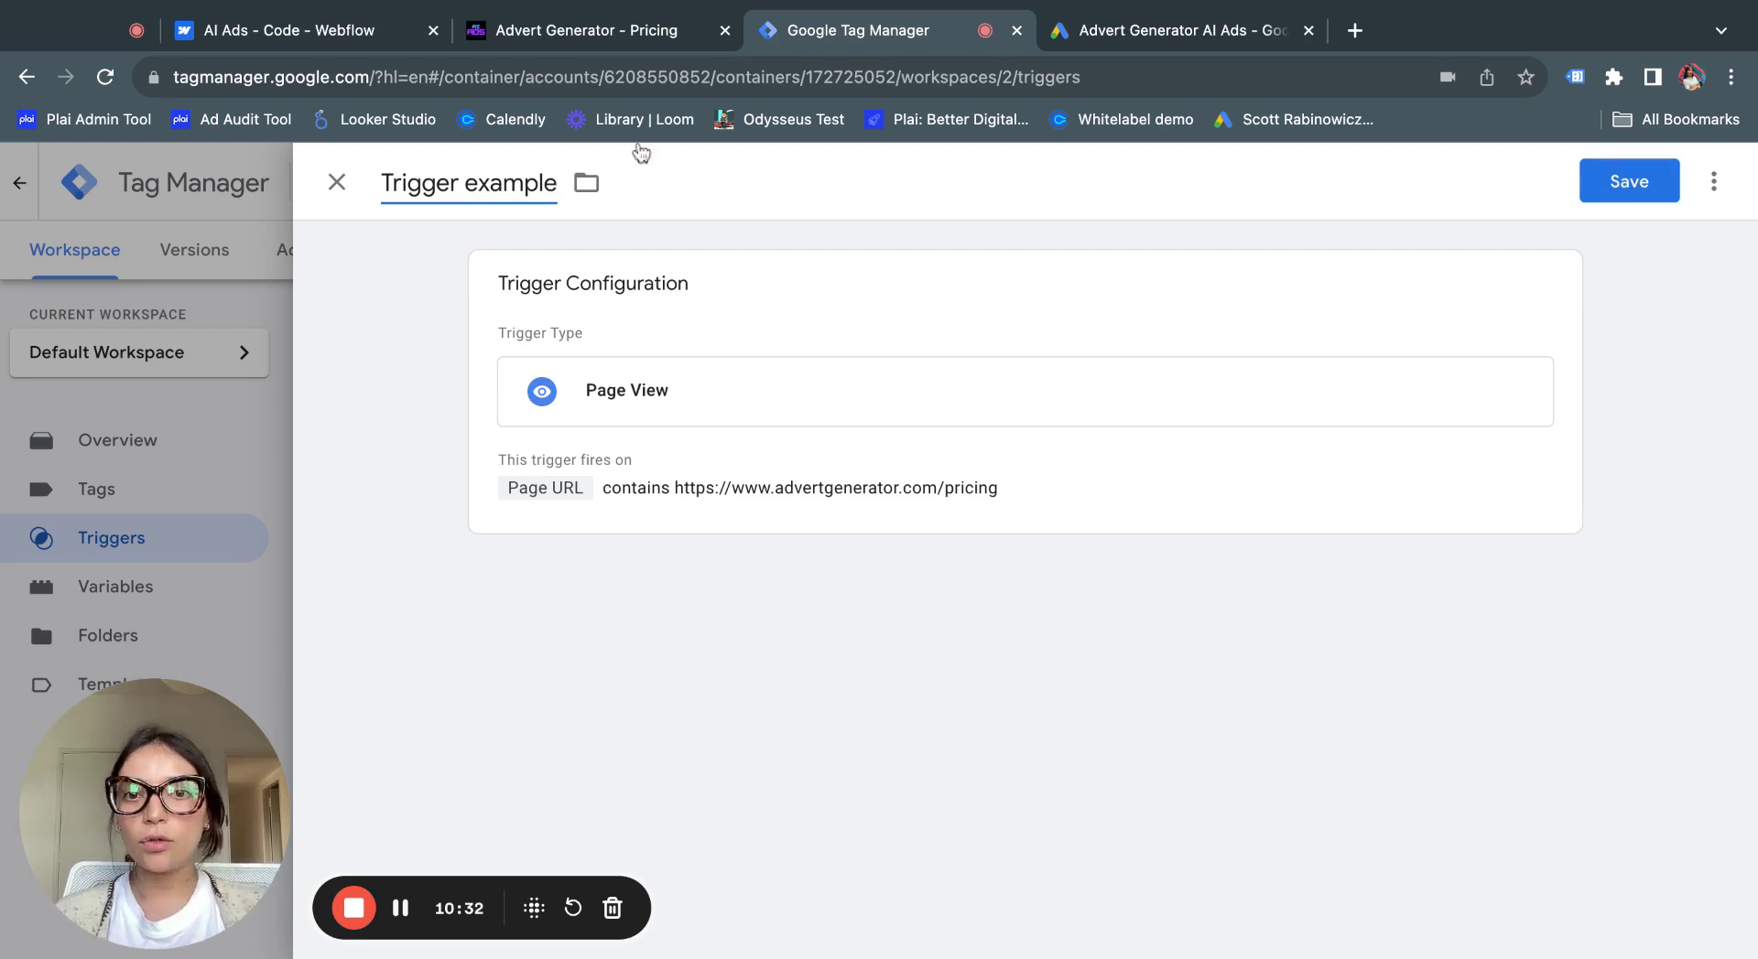
pyautogui.click(1633, 196)
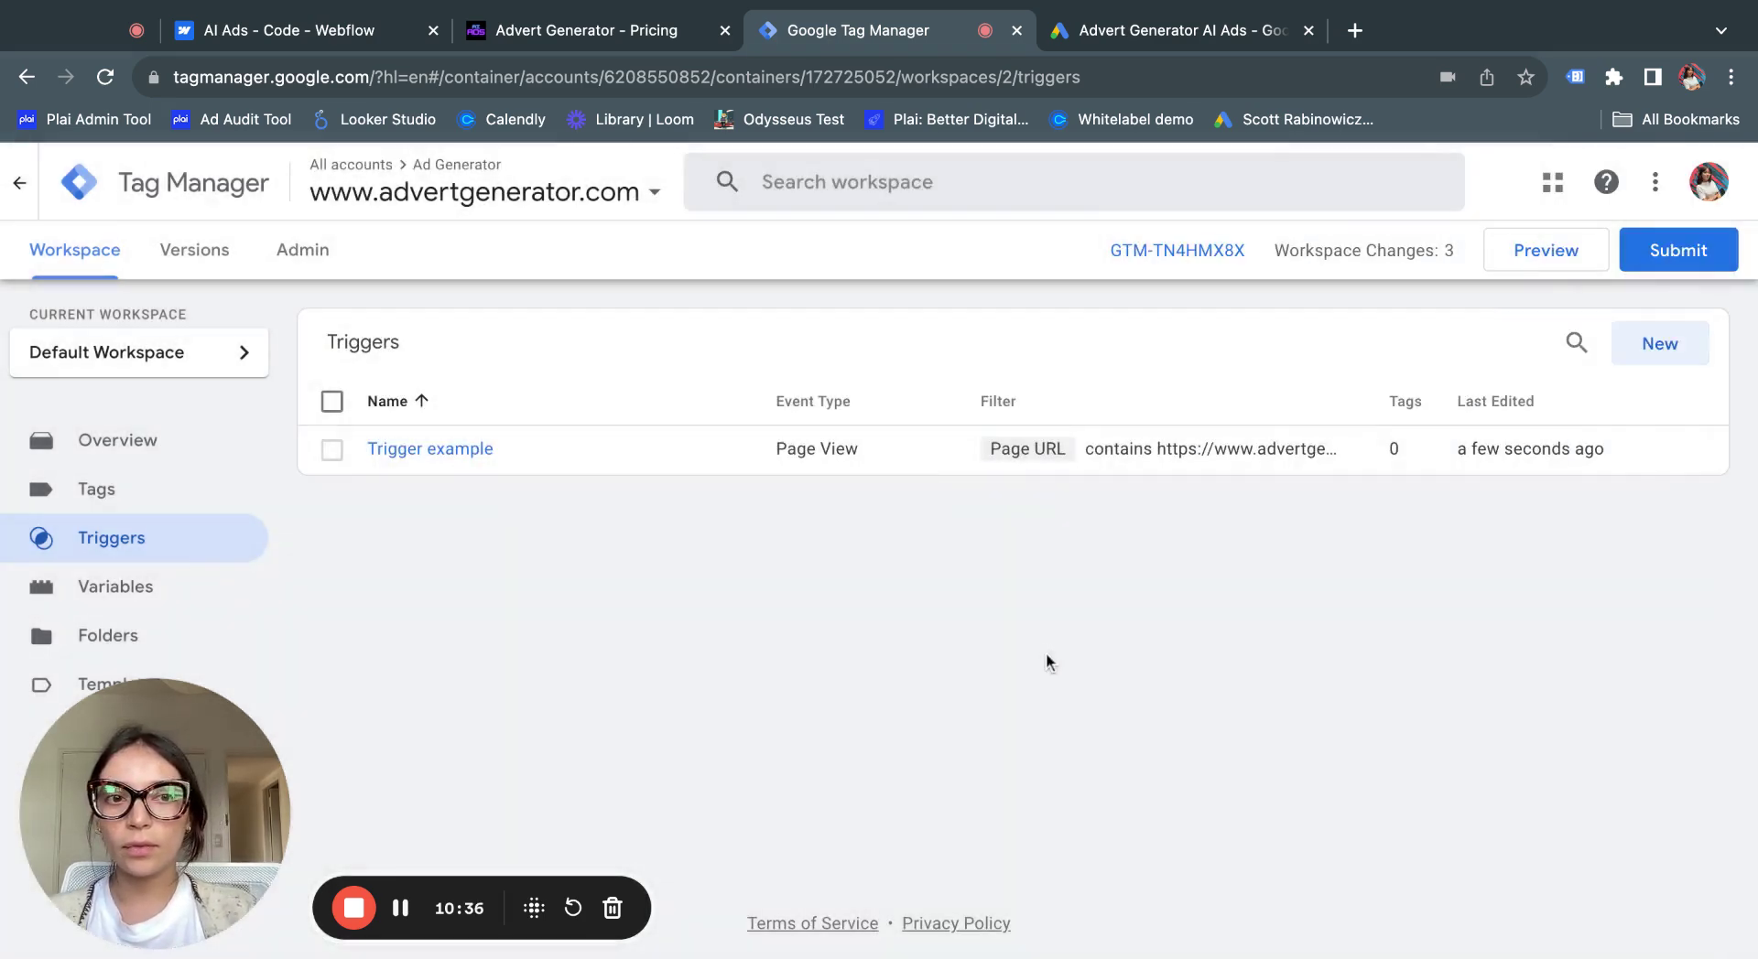
# Add Trigger example as a firing trigger of the Lead form conversion tracking tag
pyautogui.click(119, 444)
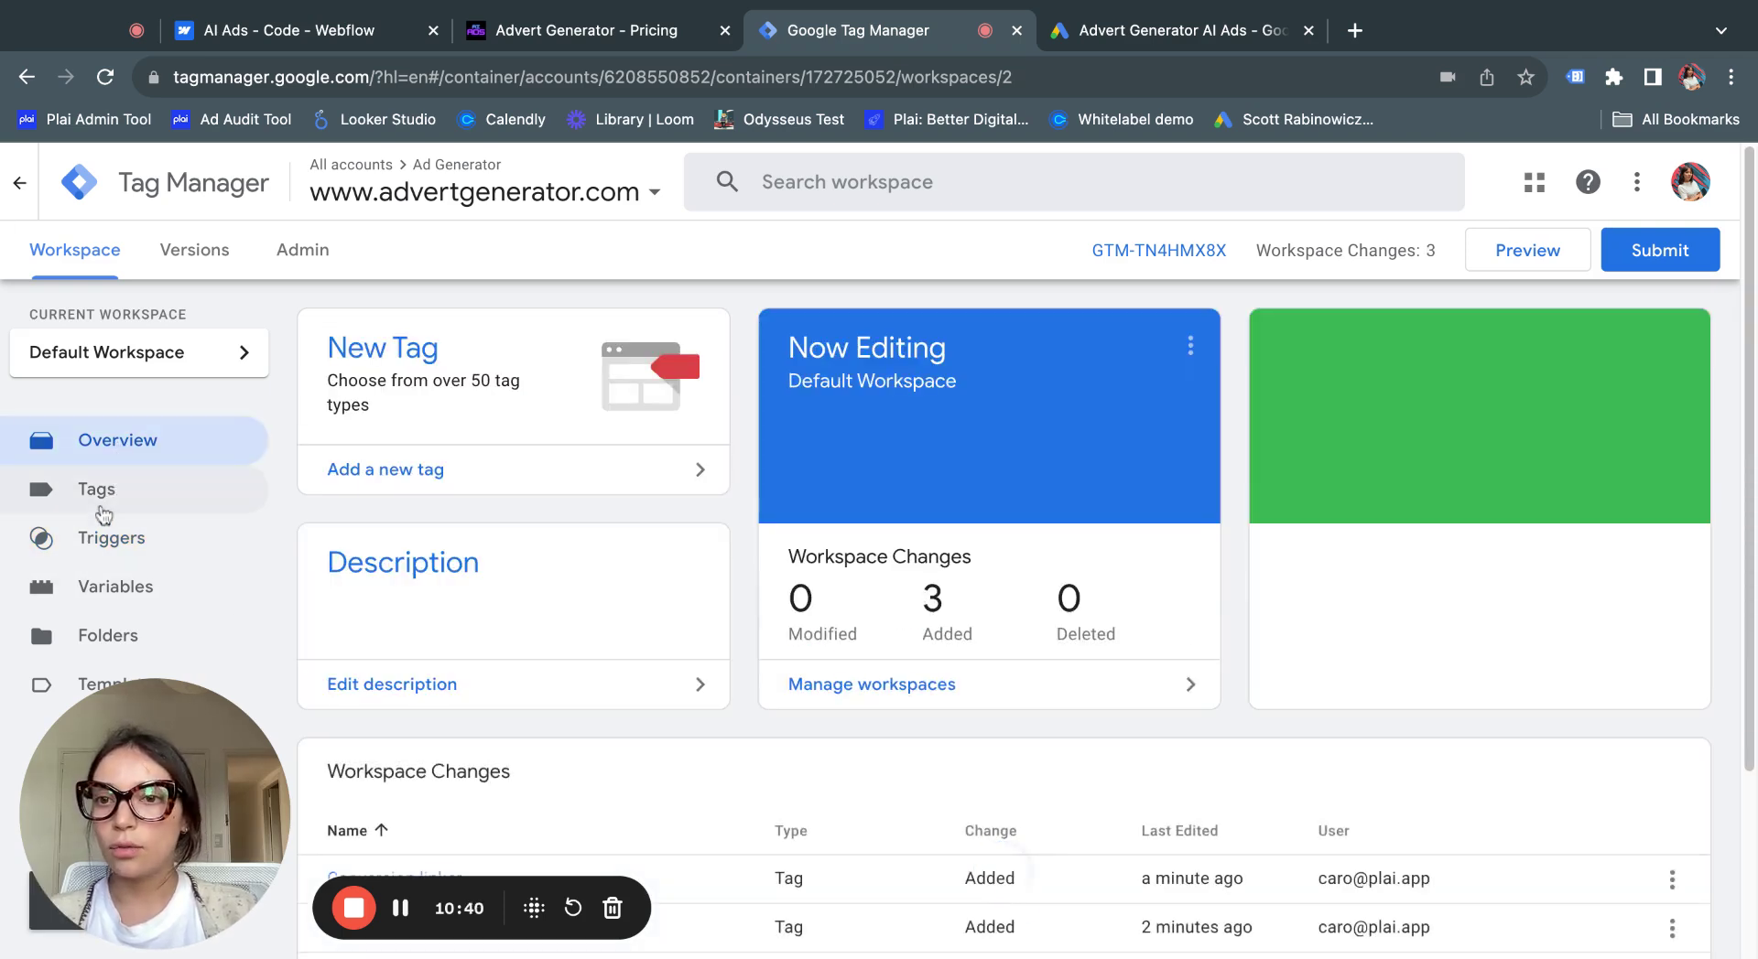
pyautogui.click(102, 508)
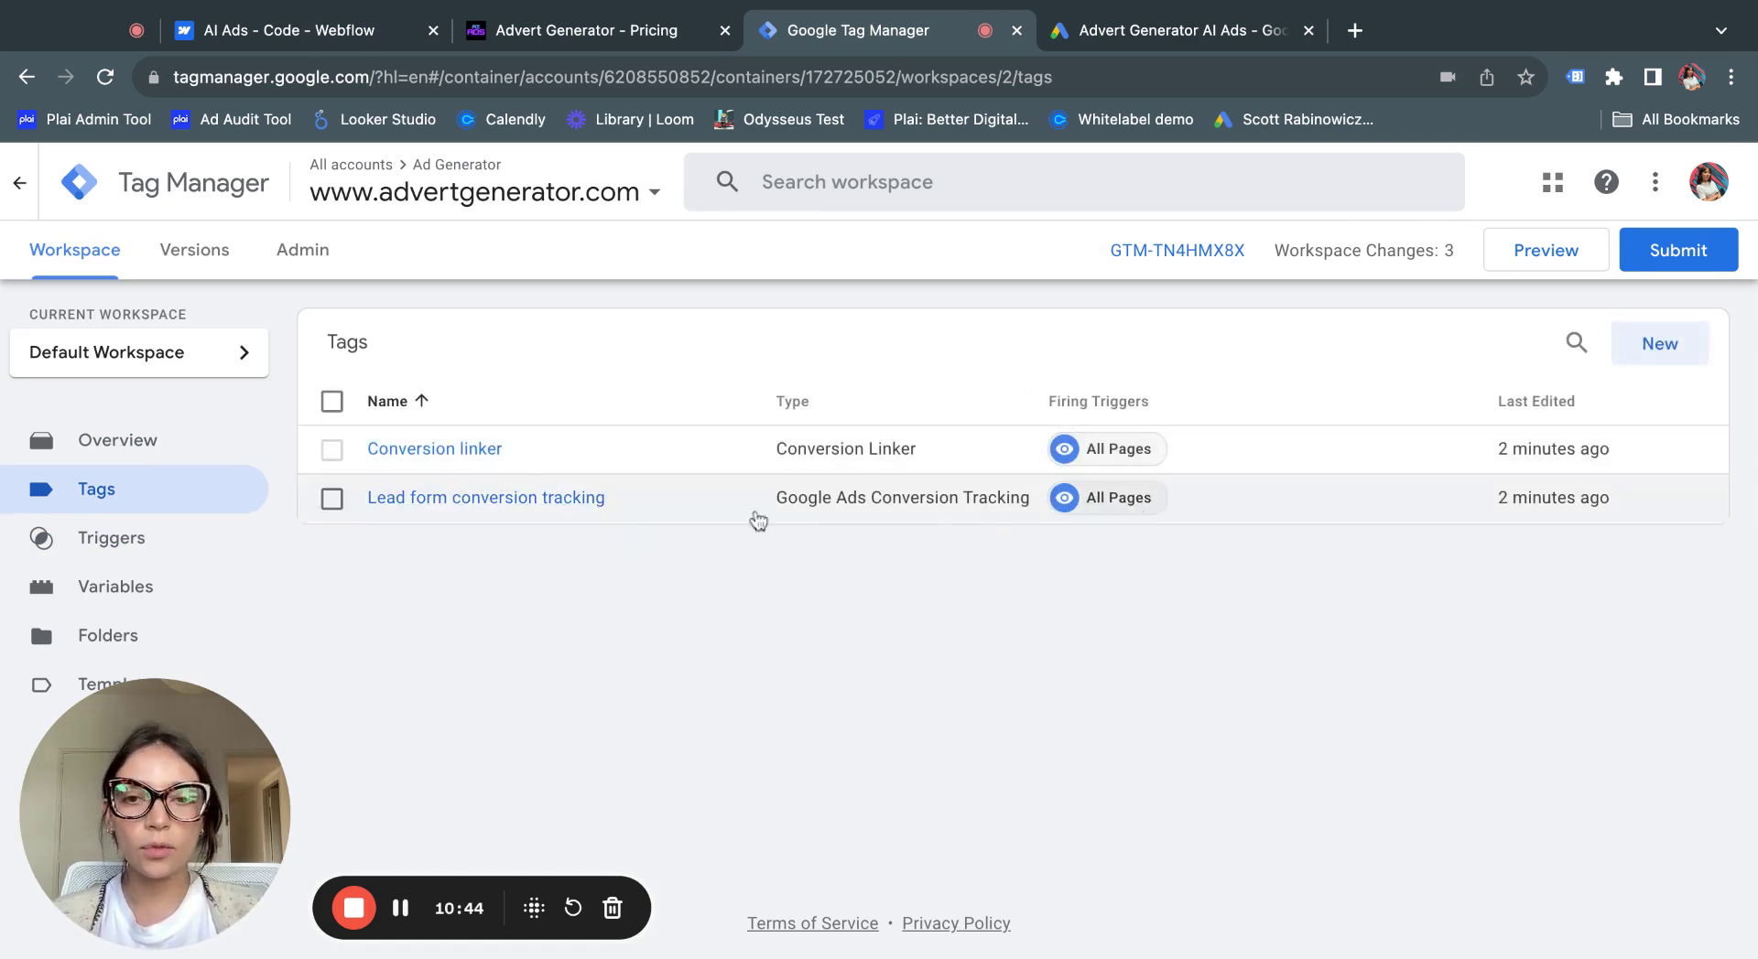
pyautogui.click(567, 501)
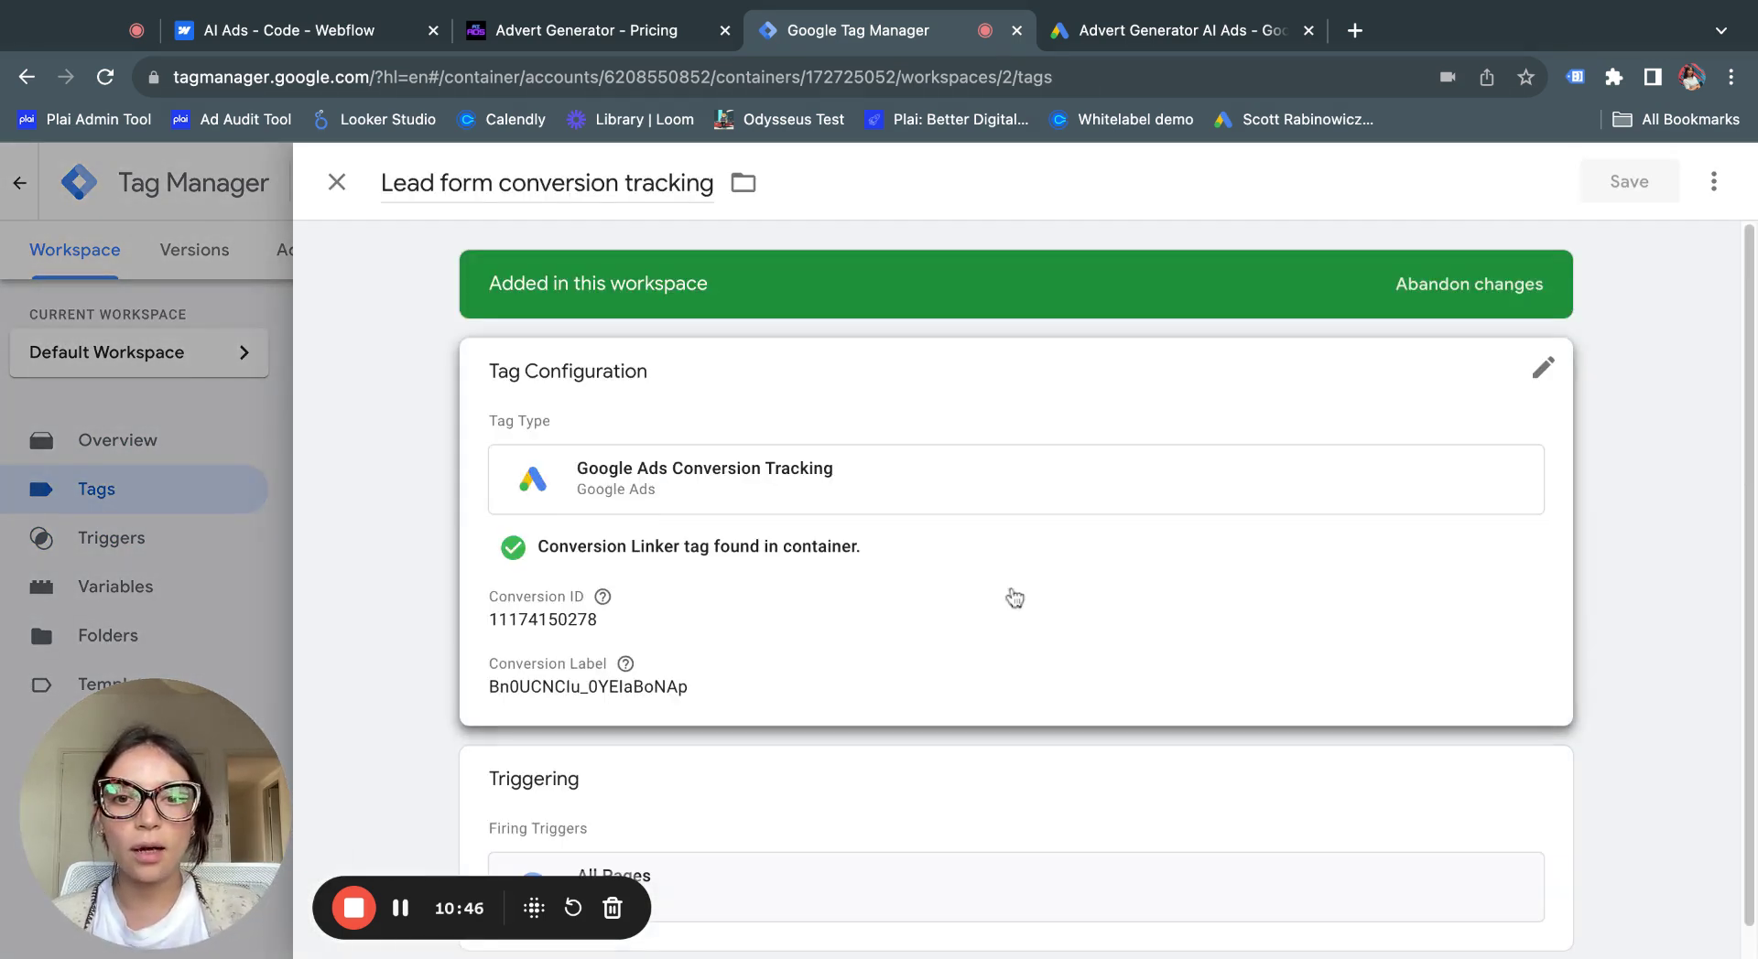
pyautogui.scroll(-1, 1373, 513)
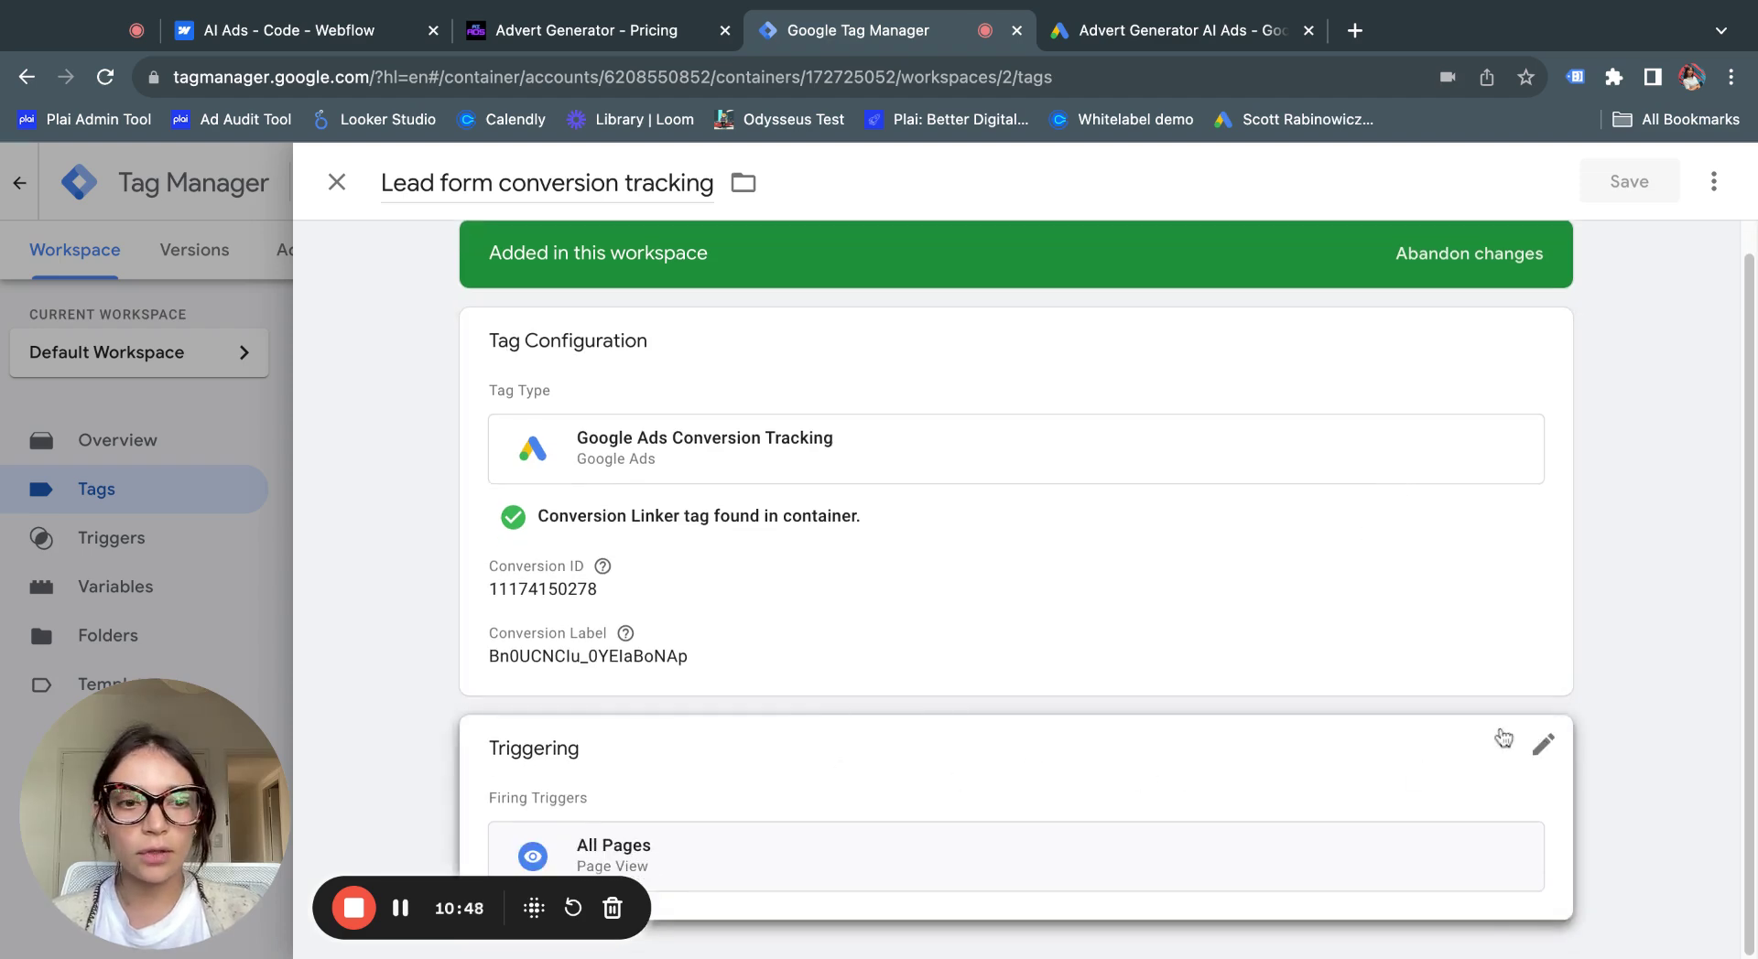
pyautogui.click(1538, 747)
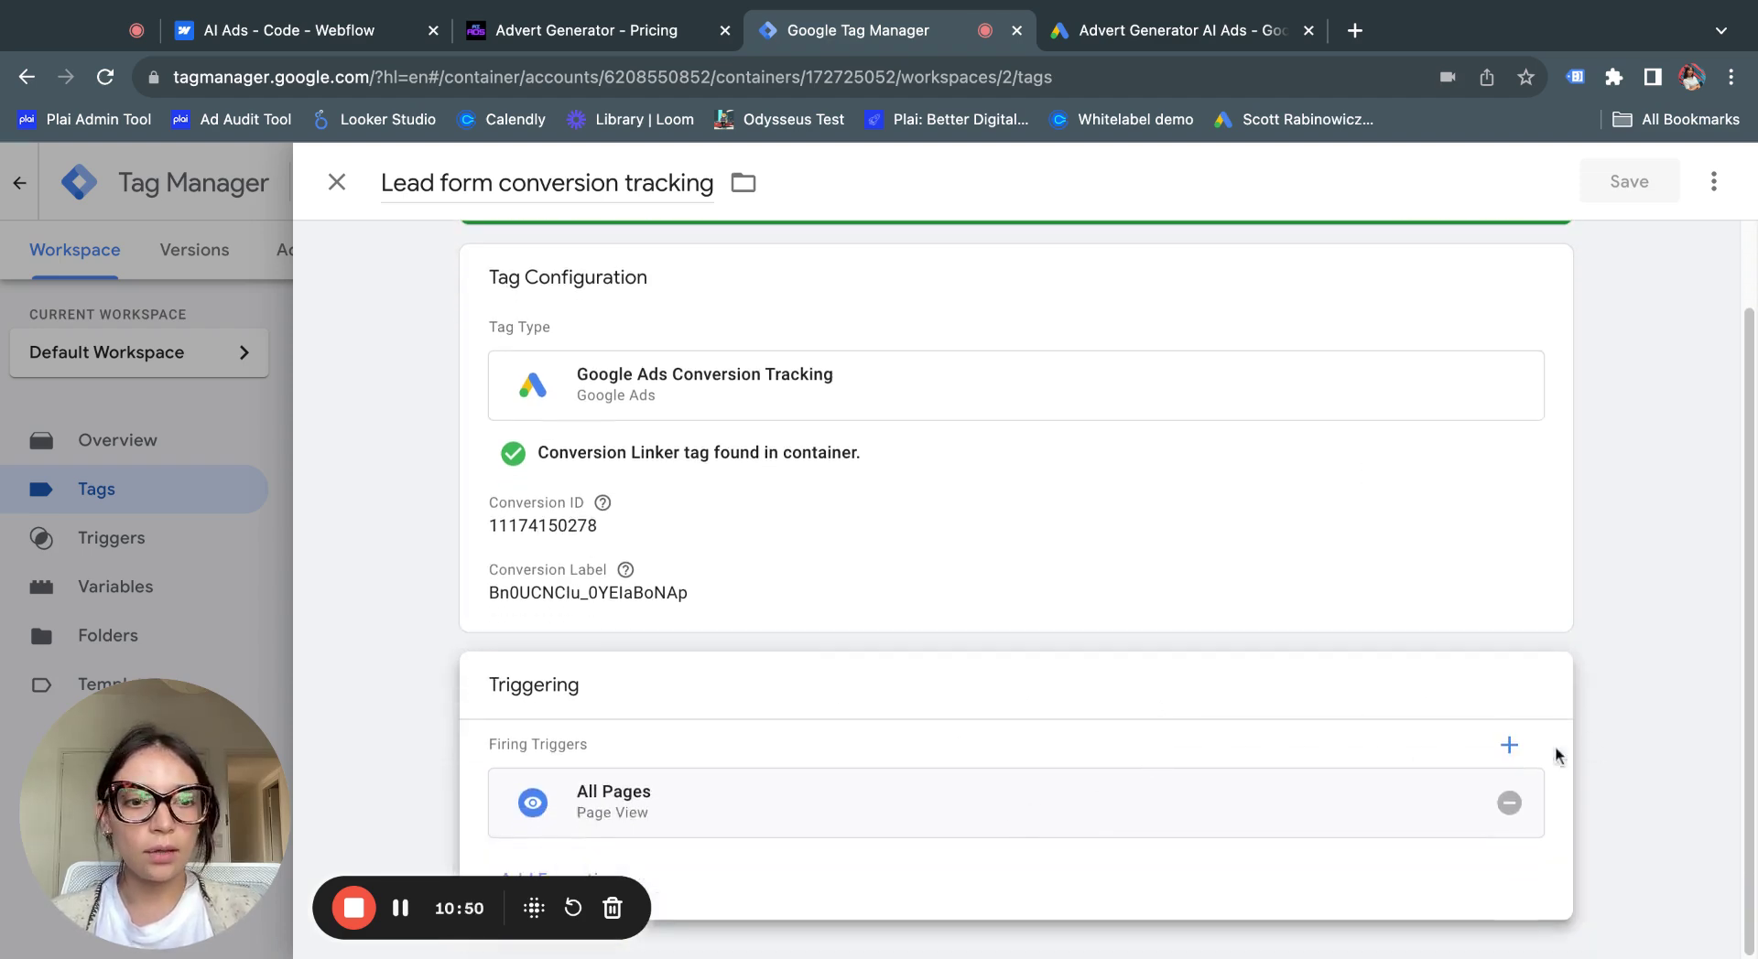
pyautogui.click(1509, 745)
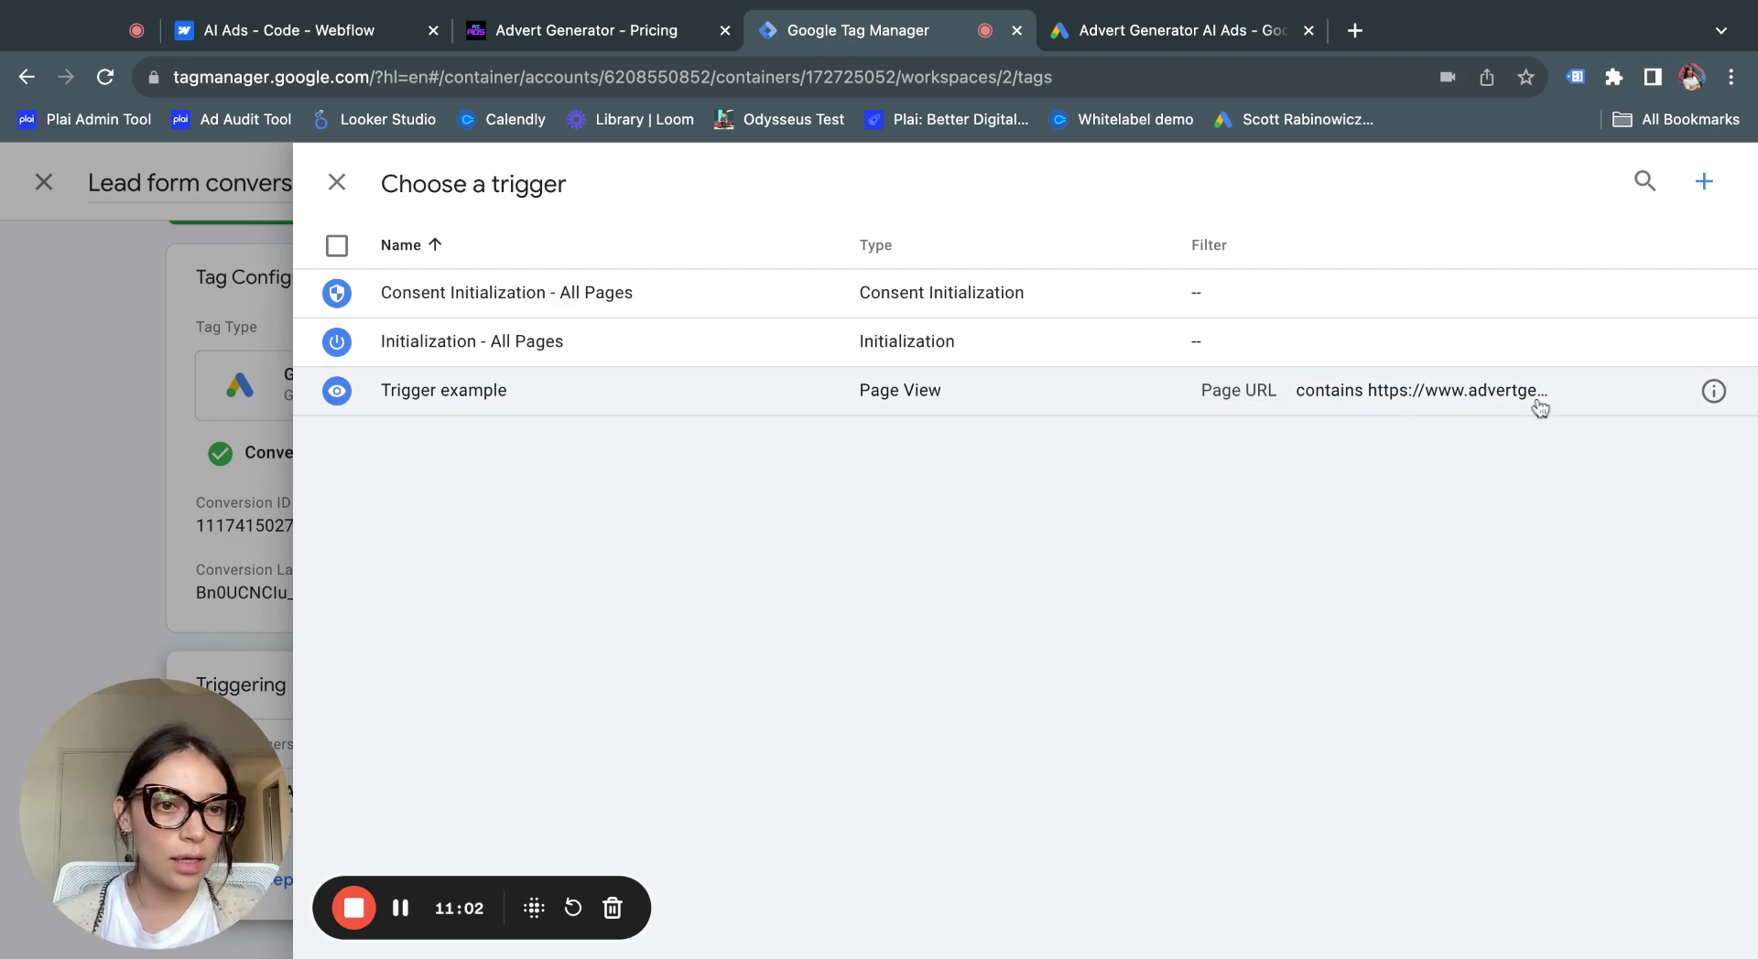
pyautogui.click(671, 404)
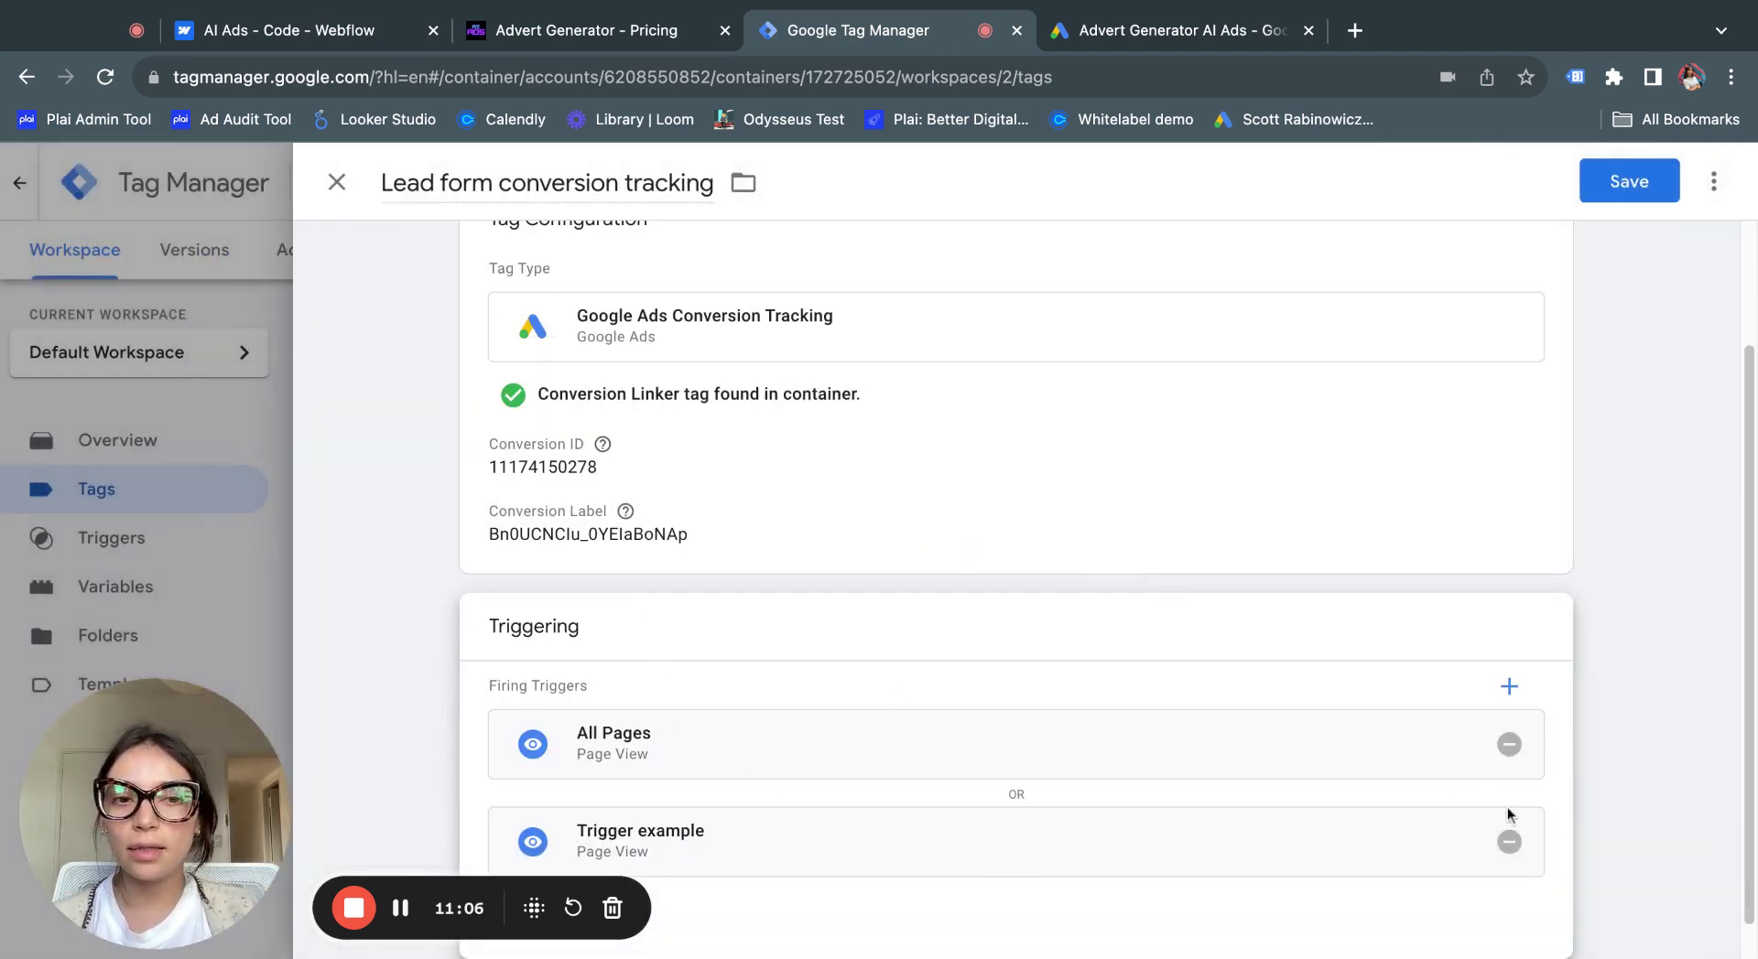
# Remove the All Pages firing trigger from the Lead form conversion tracking tag and save the tag
pyautogui.click(1508, 744)
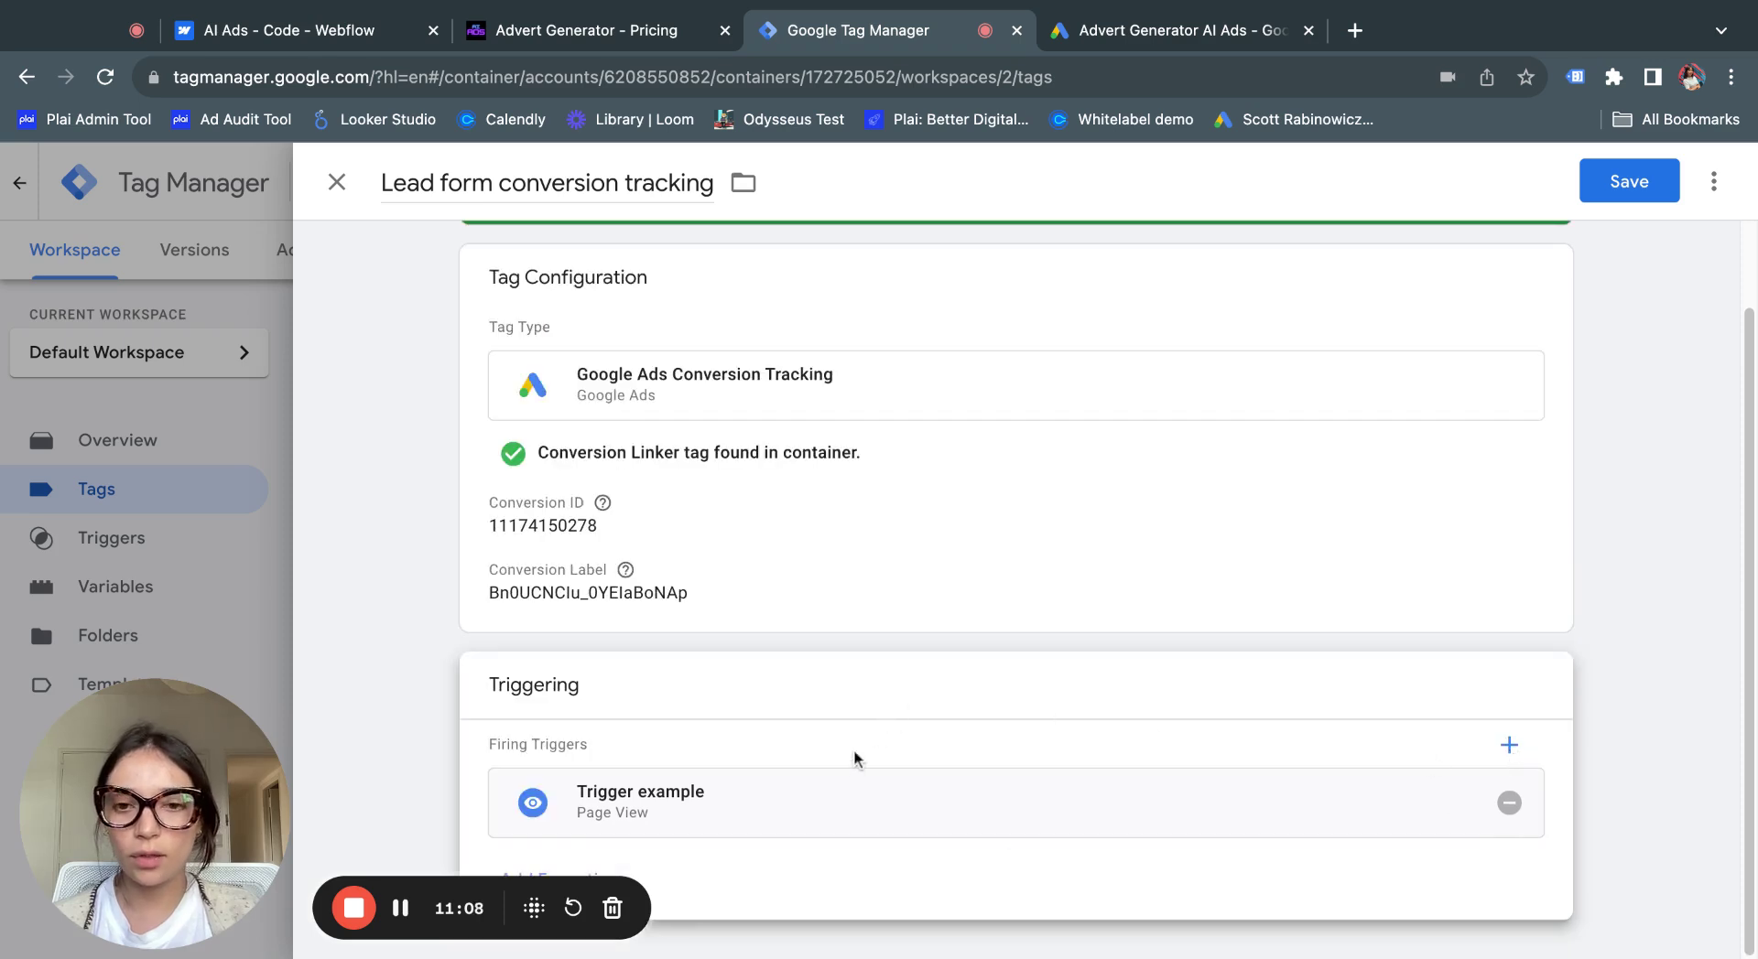
pyautogui.scroll(2, 962, 440)
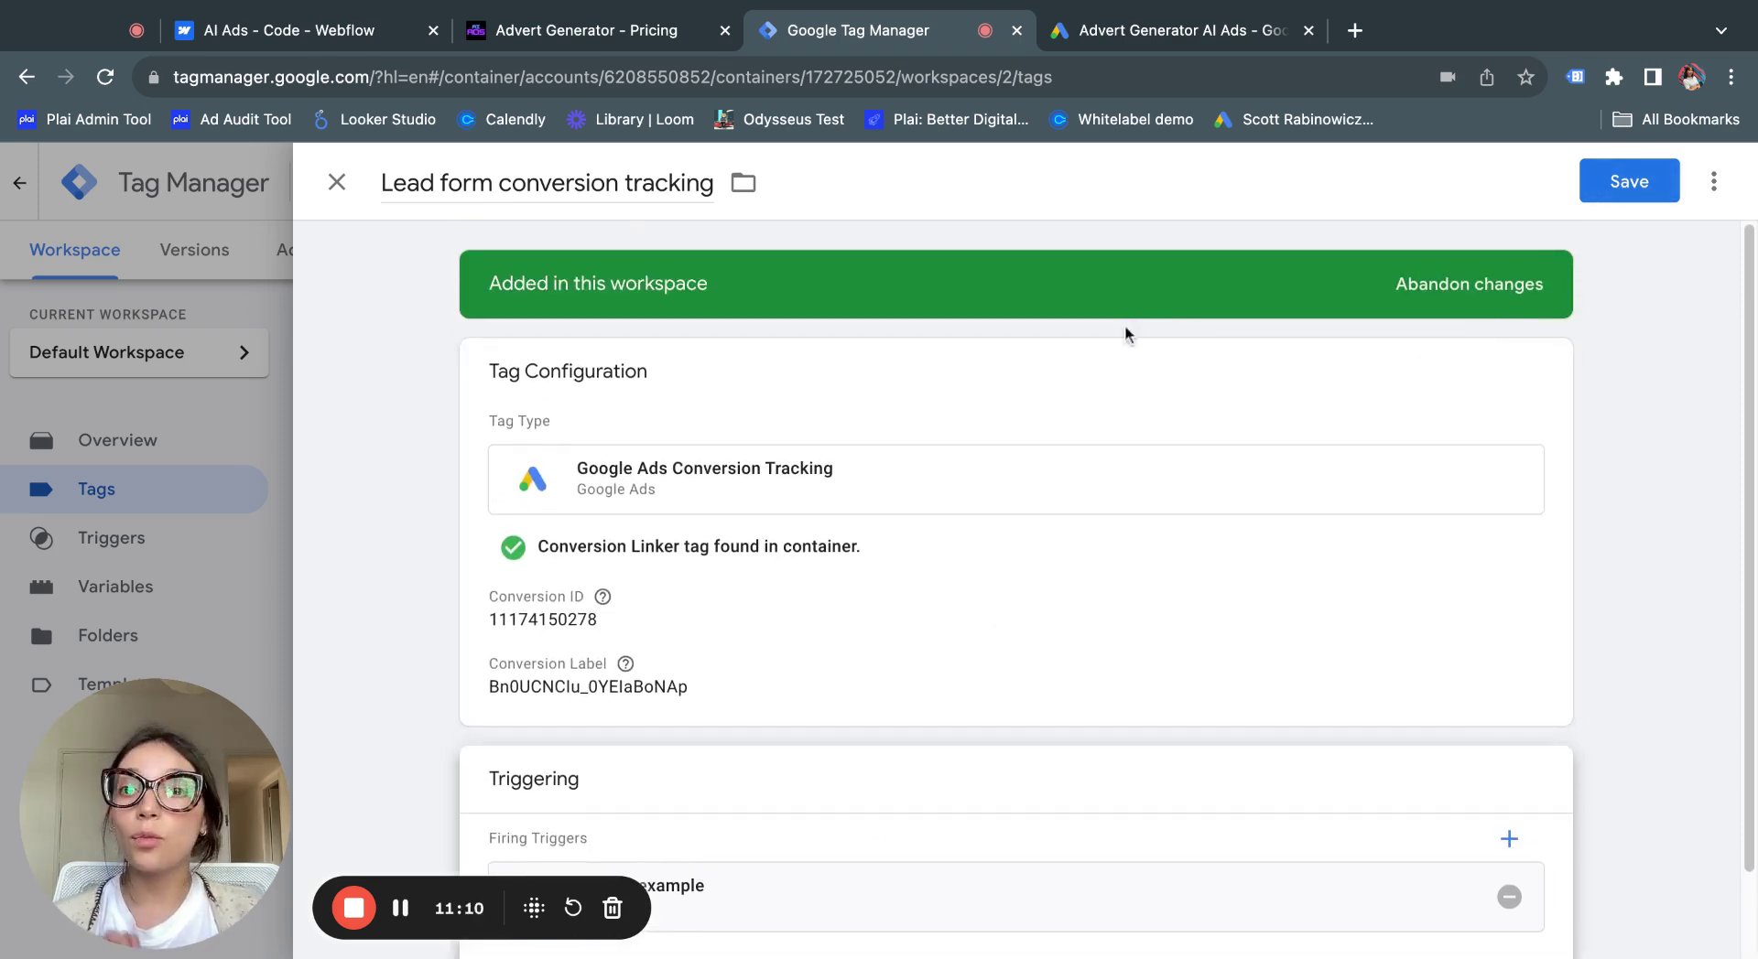
pyautogui.click(1643, 185)
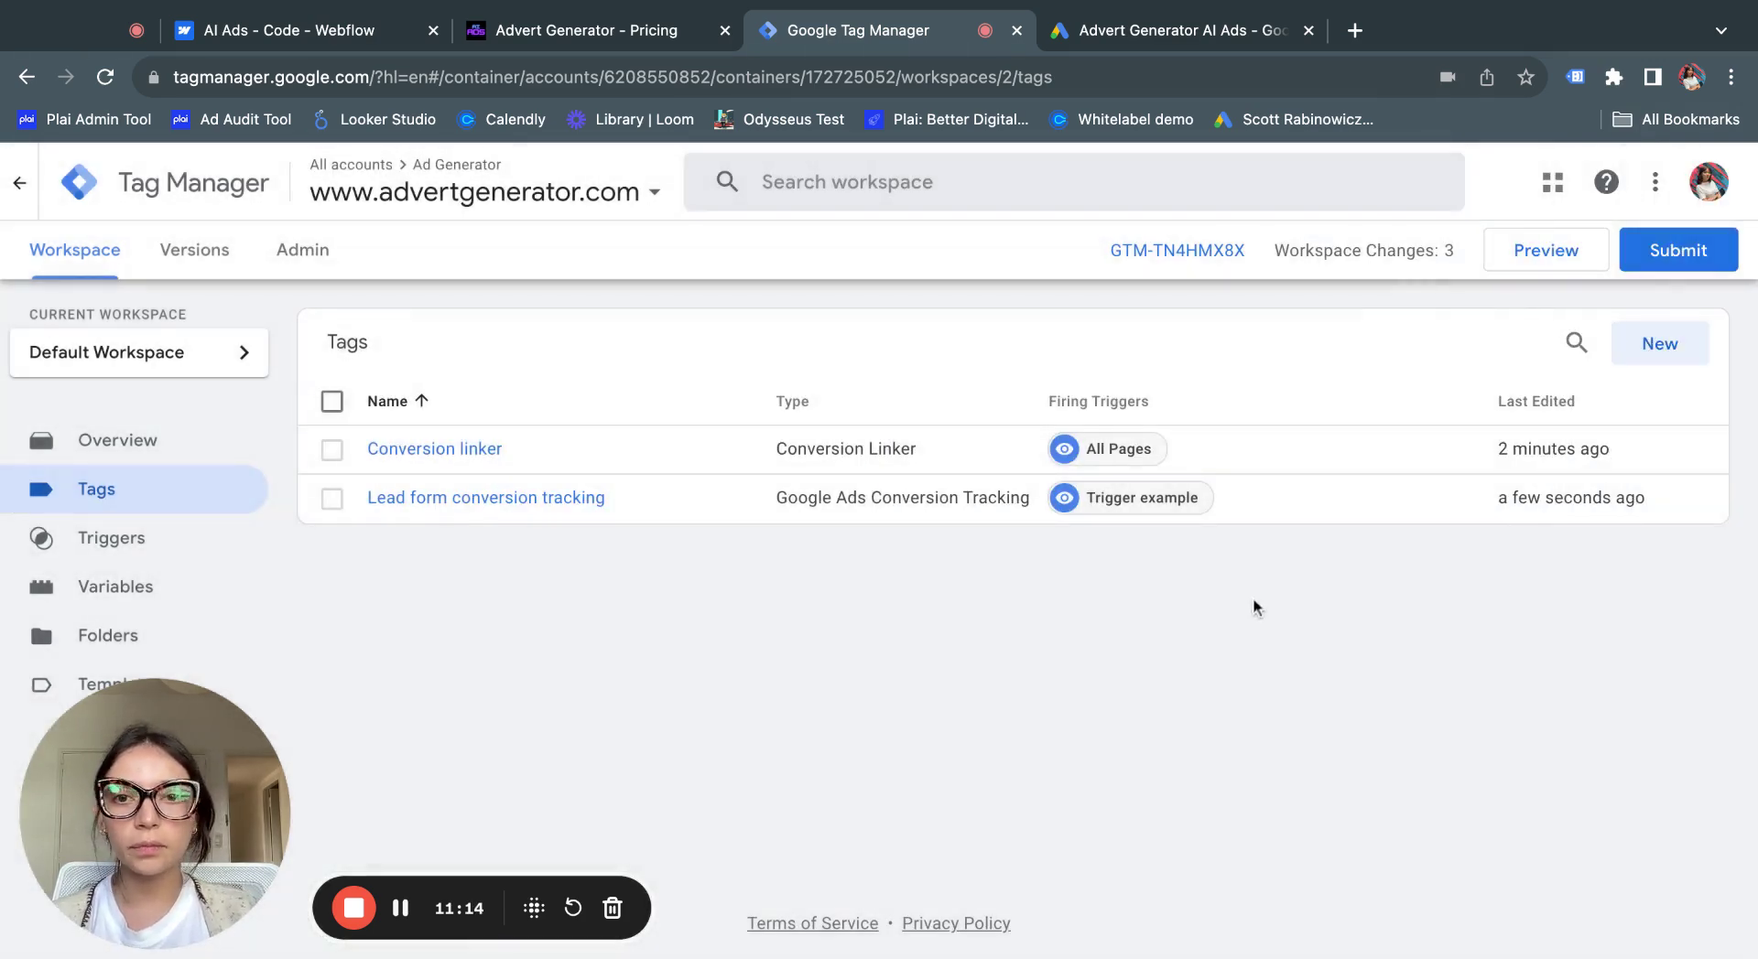
# Submit and publish the workspace changes as a container version named "Version 1"
pyautogui.click(1681, 252)
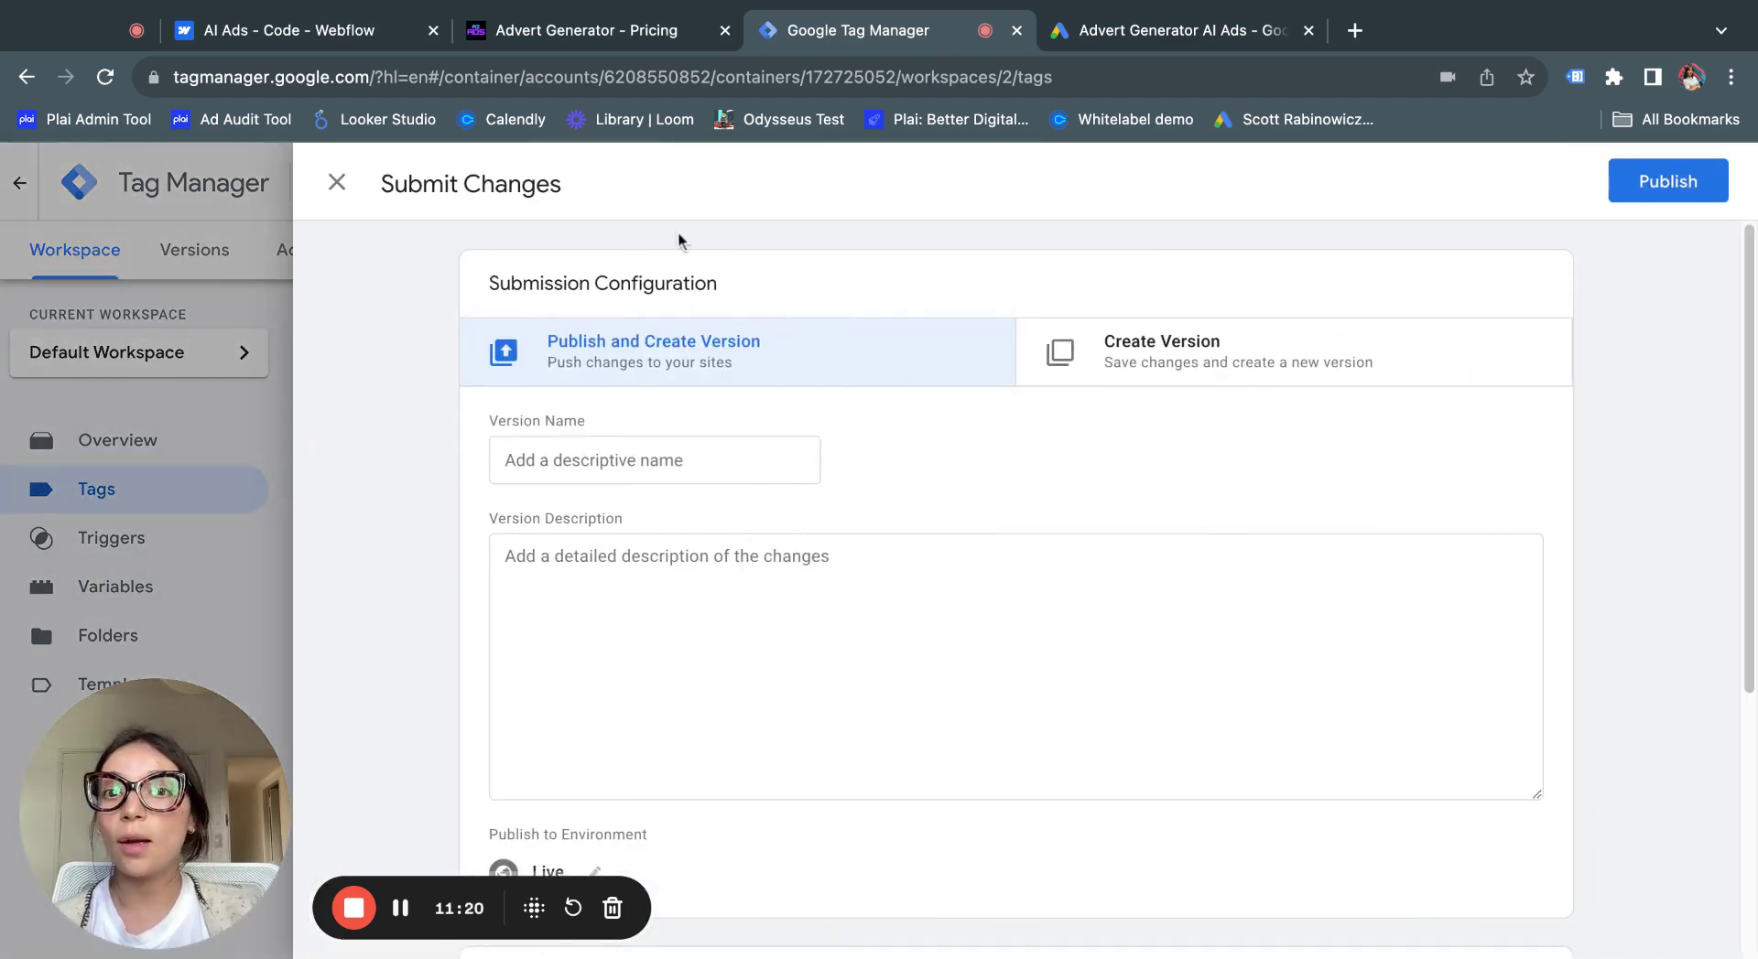
pyautogui.scroll(-3, 841, 366)
pyautogui.scroll(3, 1083, 588)
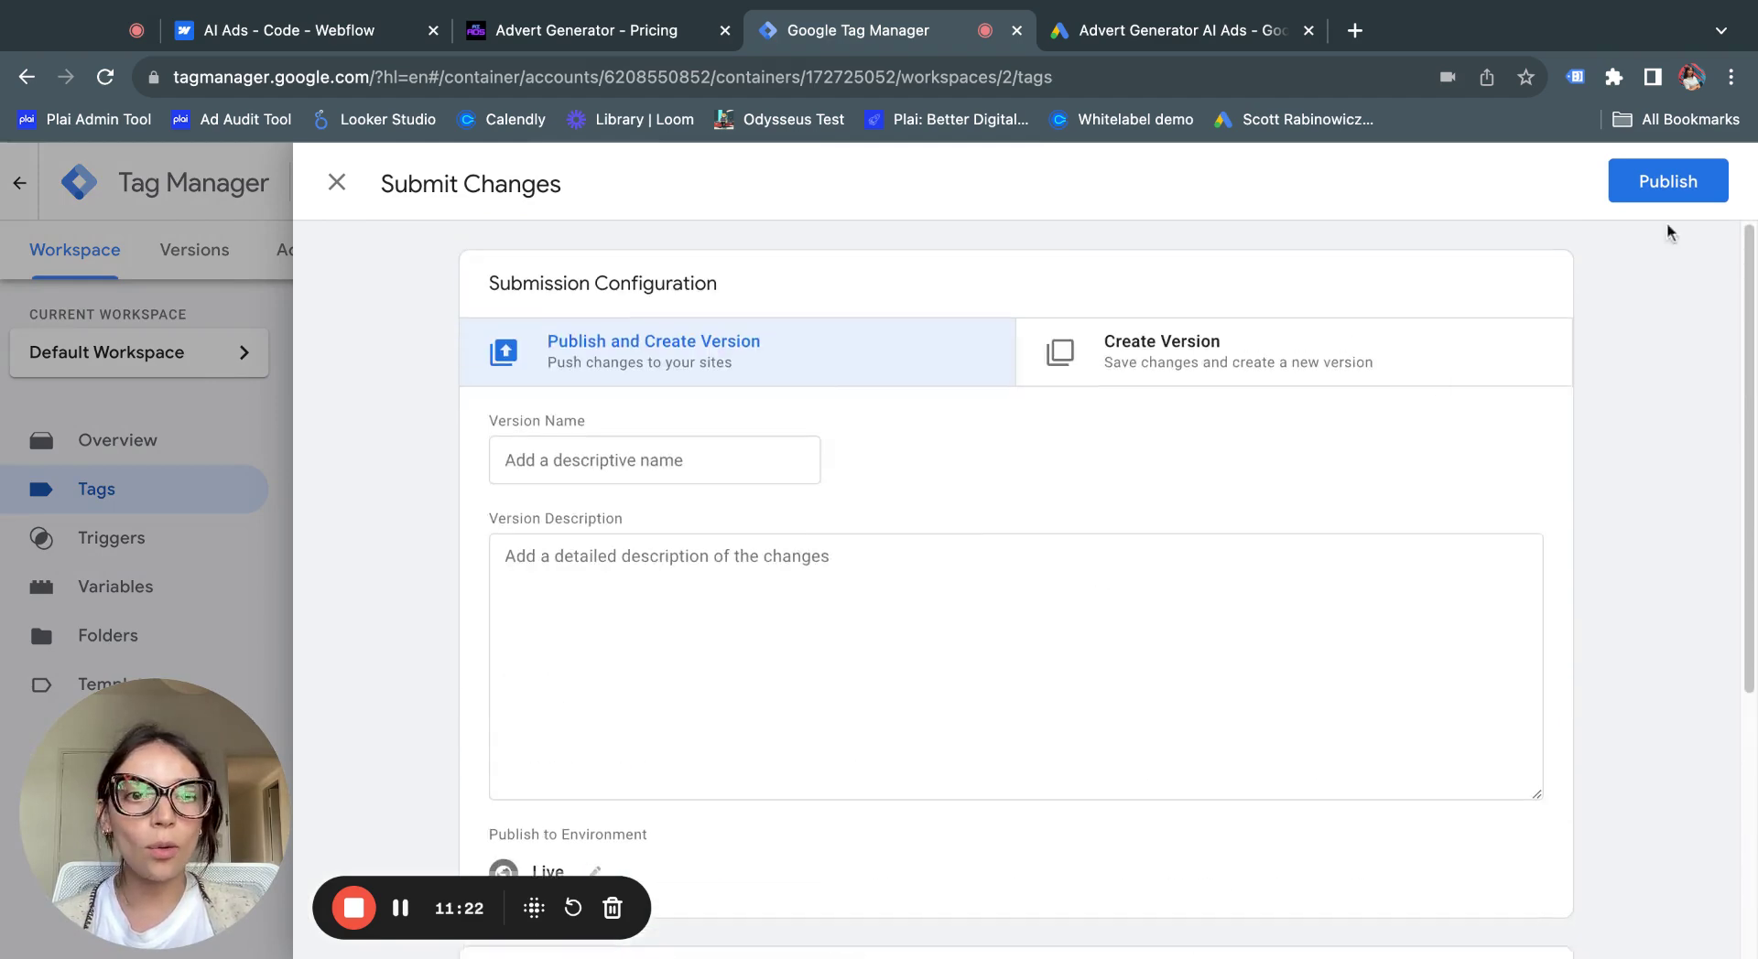
pyautogui.click(1663, 174)
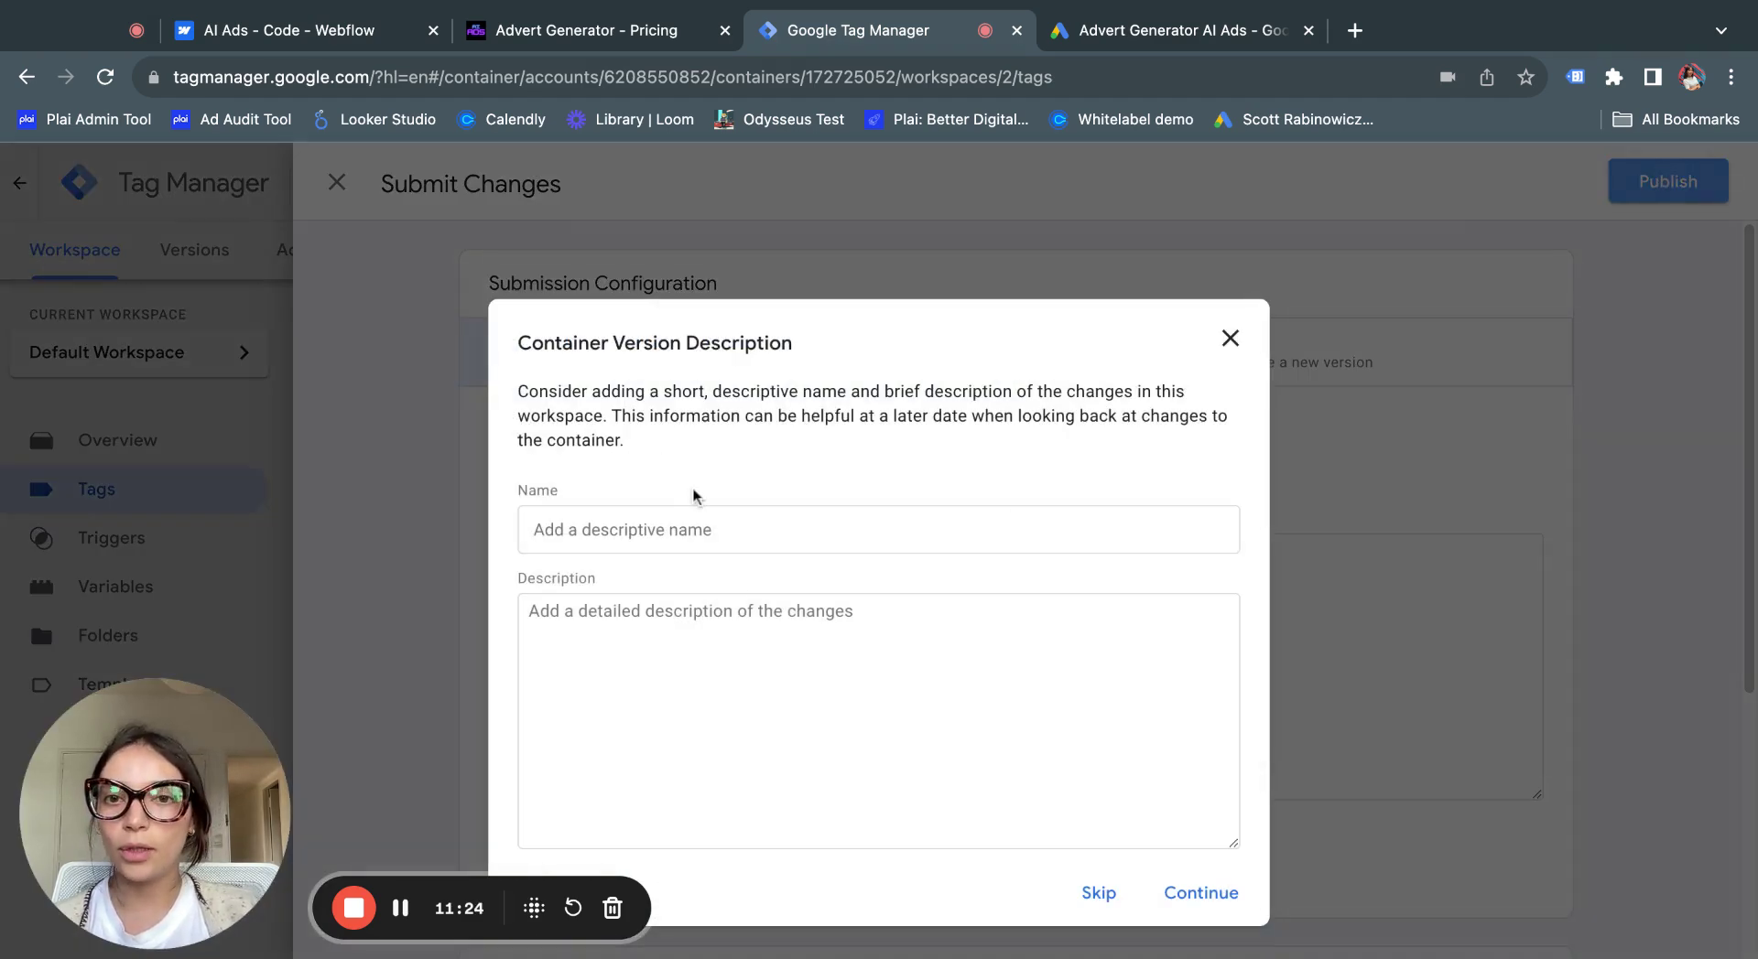
pyautogui.click(868, 533)
pyautogui.write('vE')
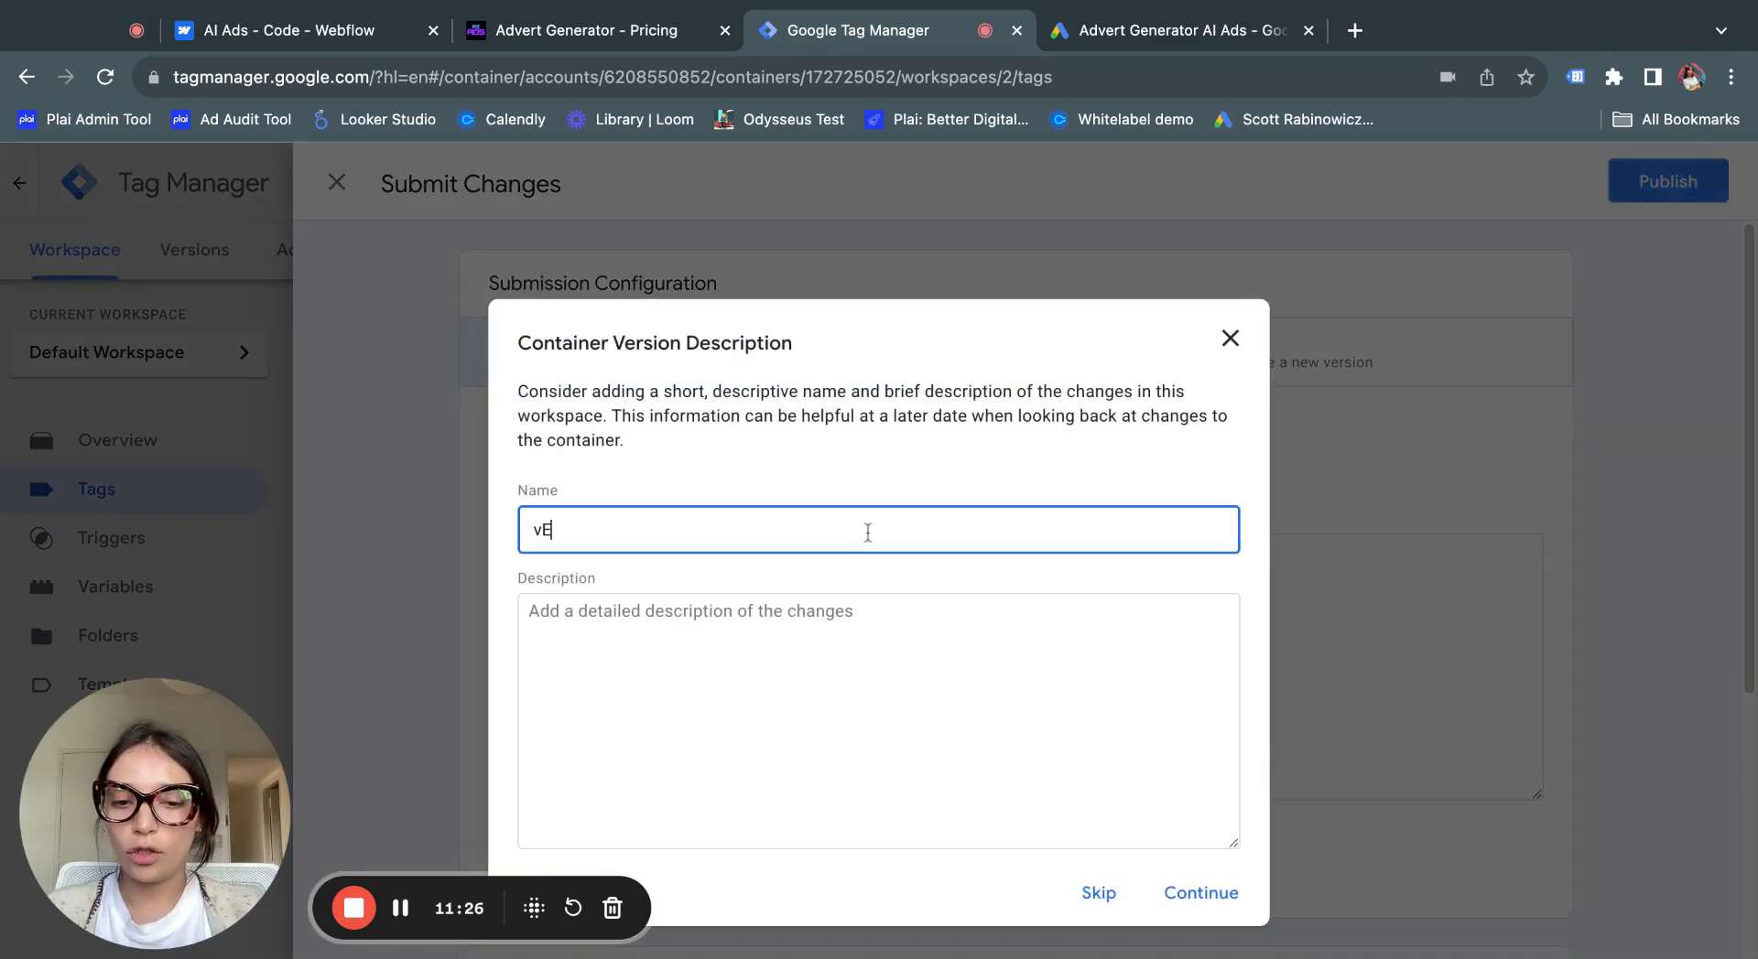
pyautogui.write('RSI')
pyautogui.press('BackSpace')
pyautogui.press('BackSpace')
pyautogui.press('BackSpace')
pyautogui.press('BackSpace')
pyautogui.press('BackSpace')
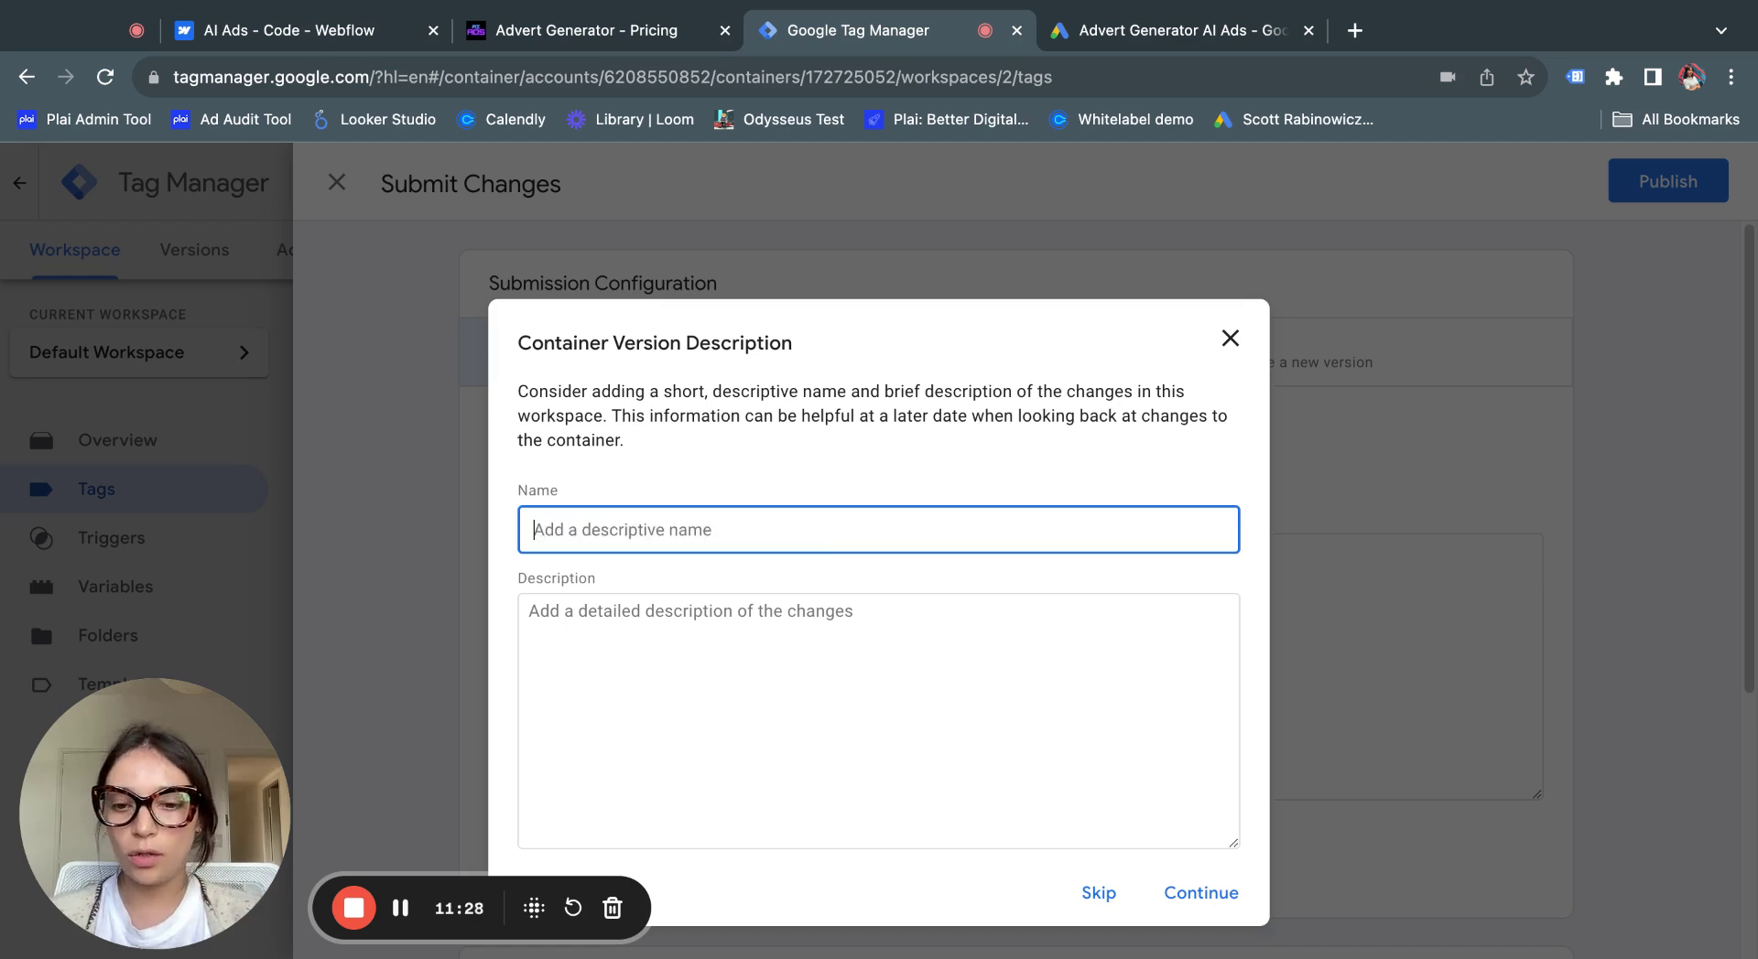
pyautogui.write('Version 1')
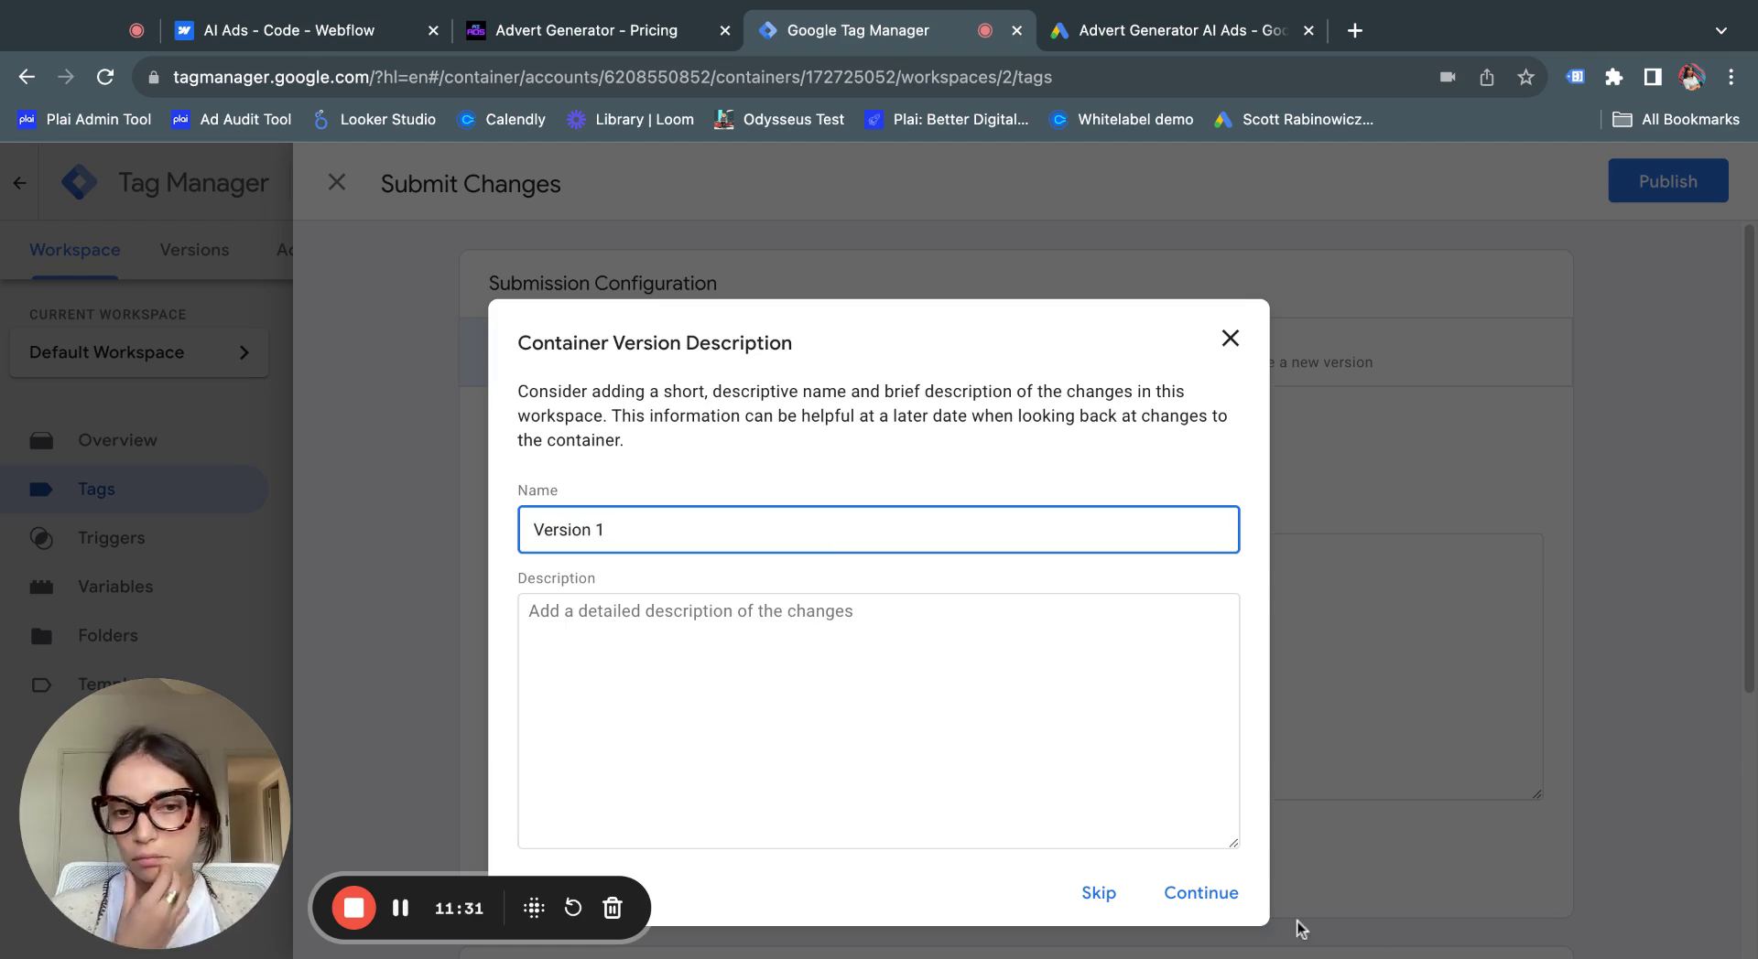
pyautogui.click(1190, 893)
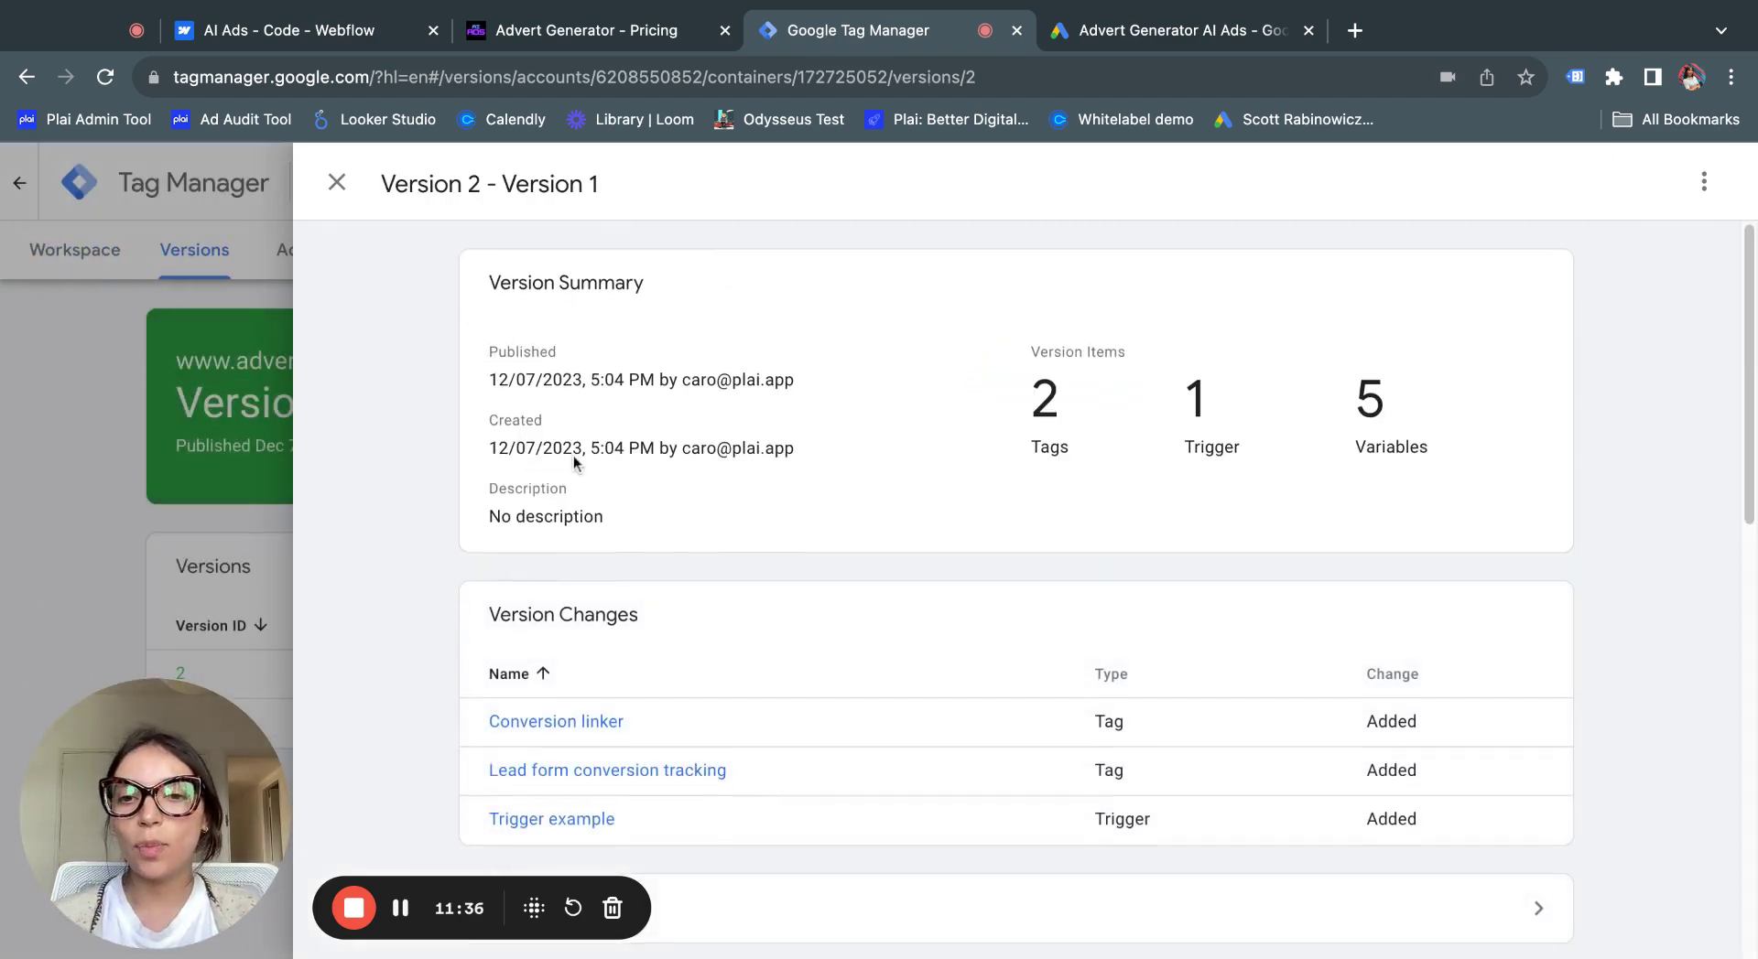
pyautogui.scroll(-3, 577, 460)
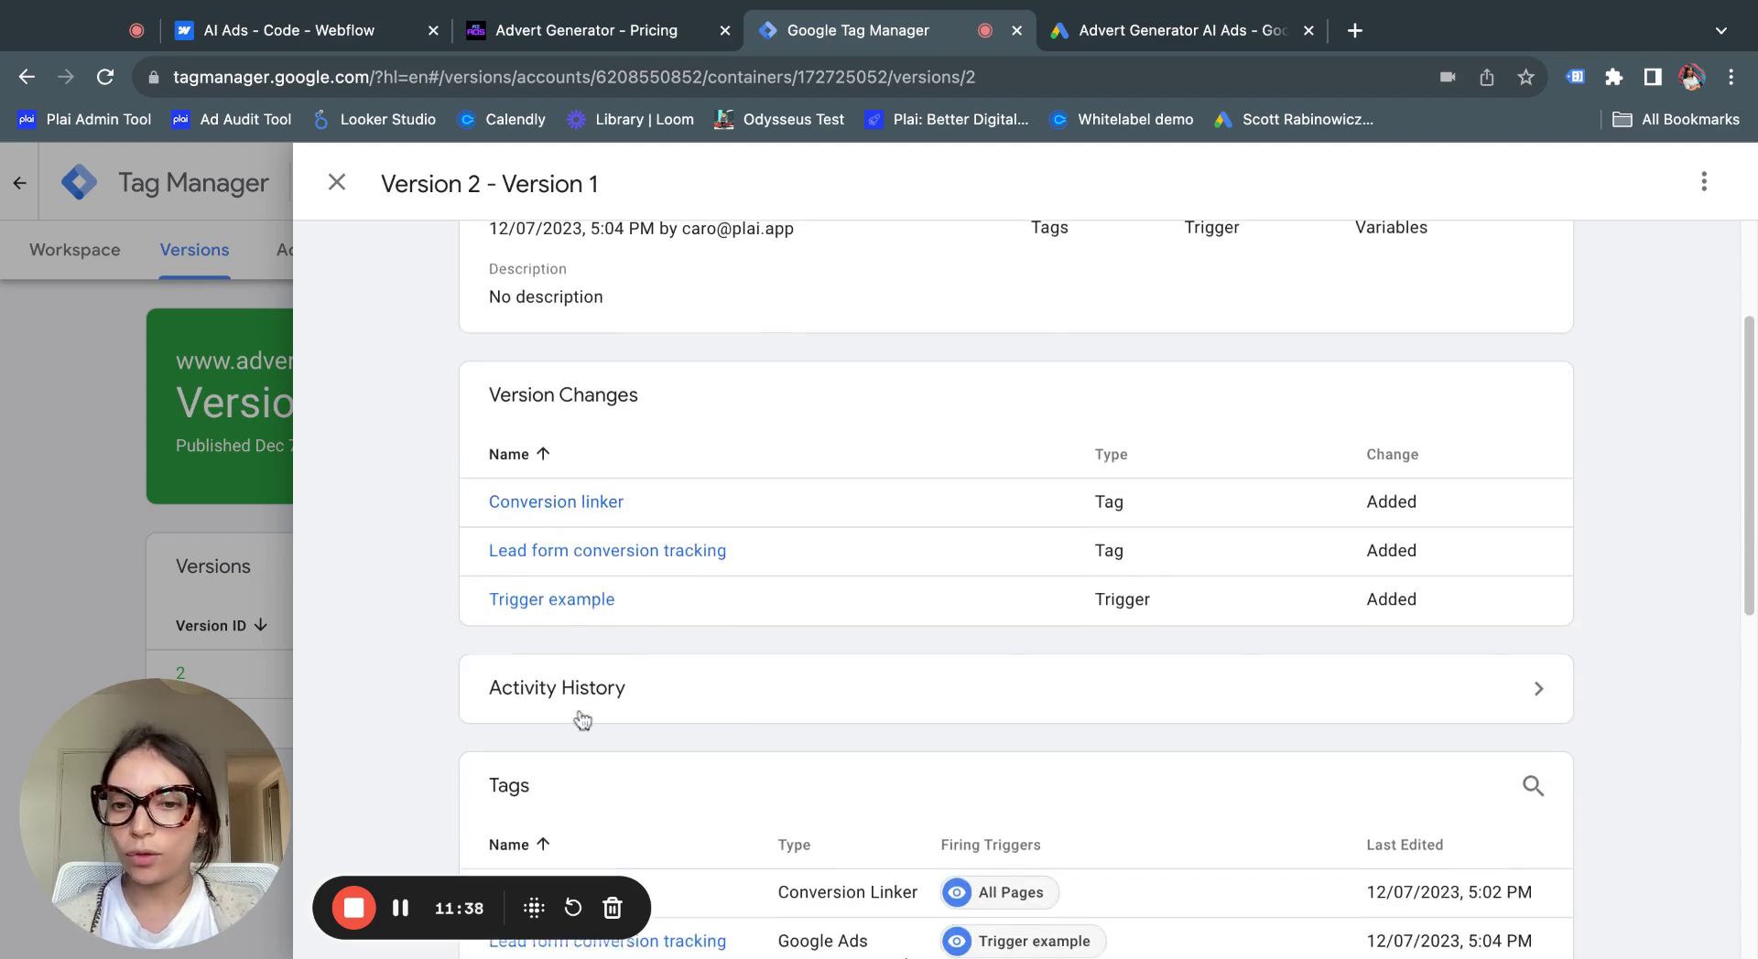
pyautogui.scroll(-1, 843, 522)
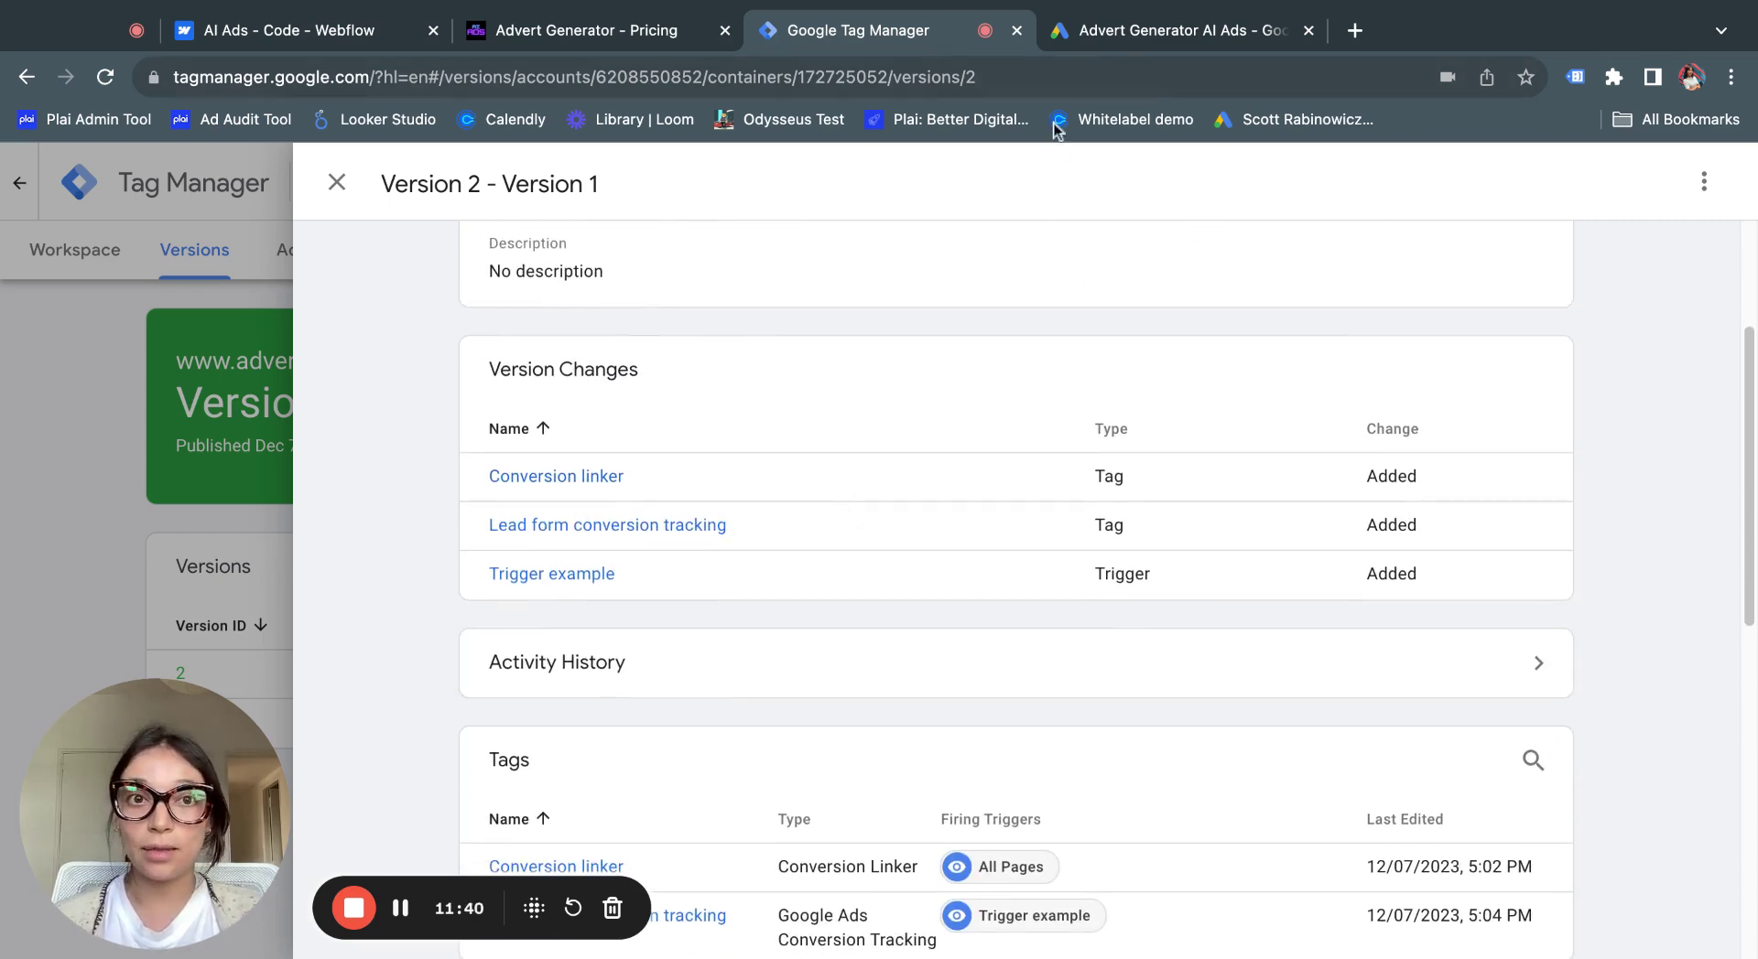
# Switch to Google Ads and review the tag installation instructions, conversion ID and lead form conversion label
pyautogui.click(1143, 32)
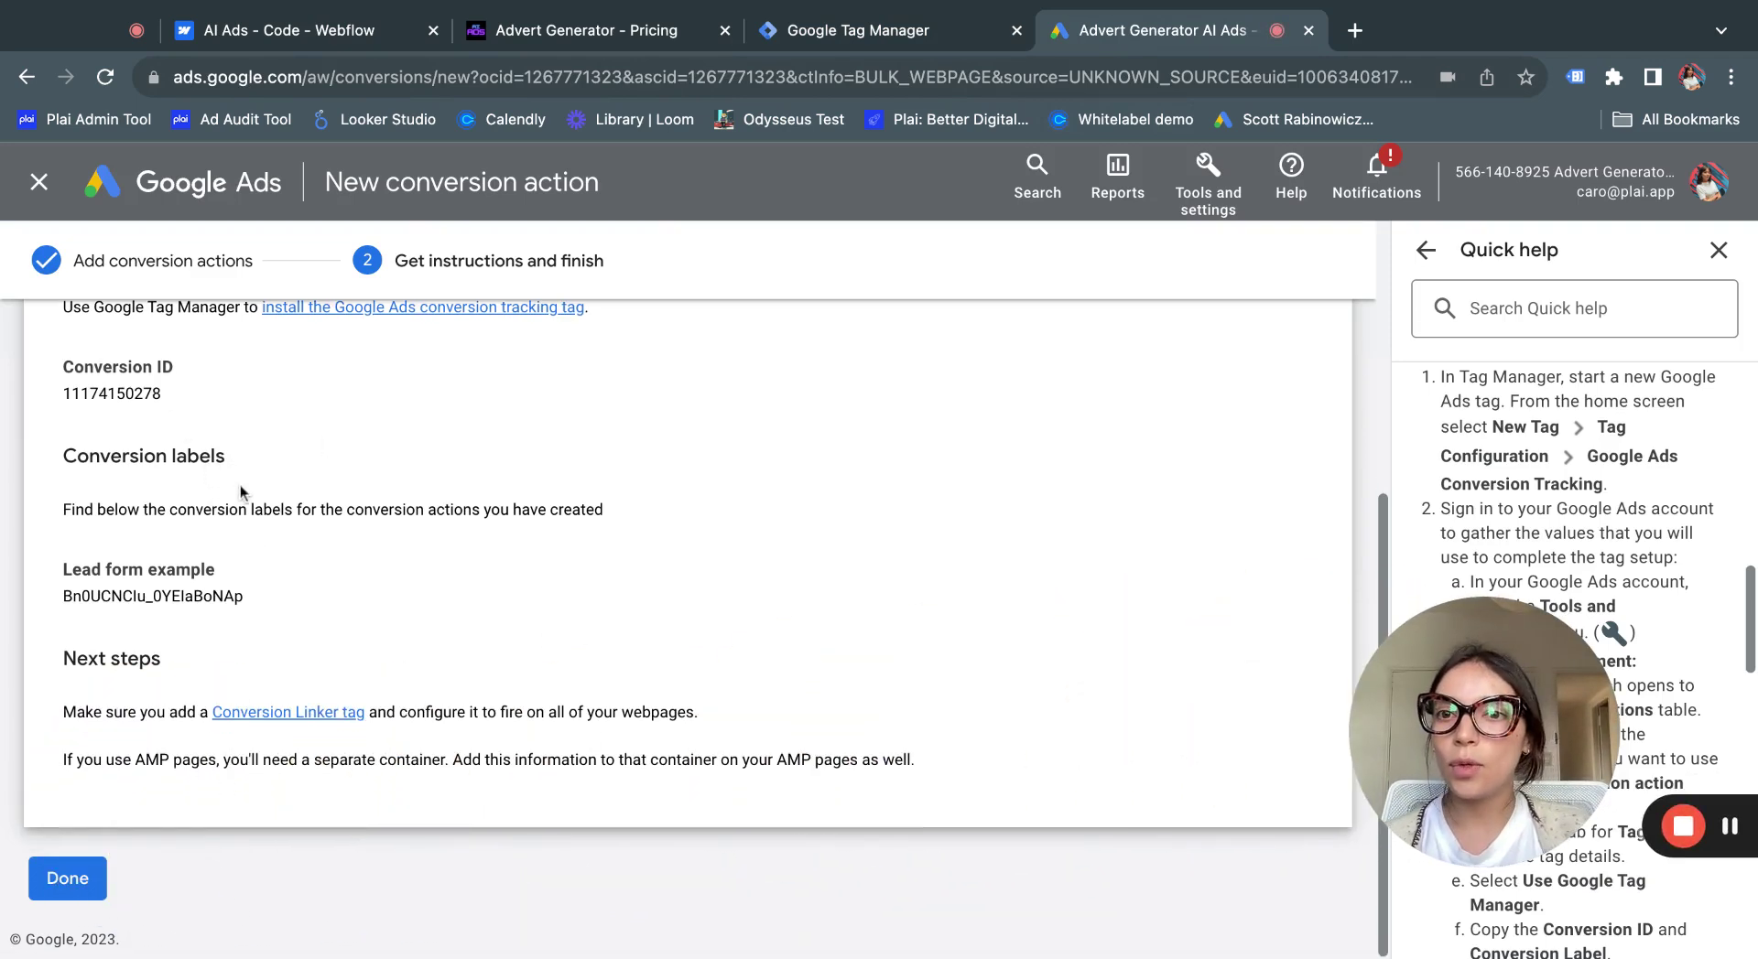
pyautogui.scroll(1, 206, 469)
pyautogui.tripleClick(621, 422)
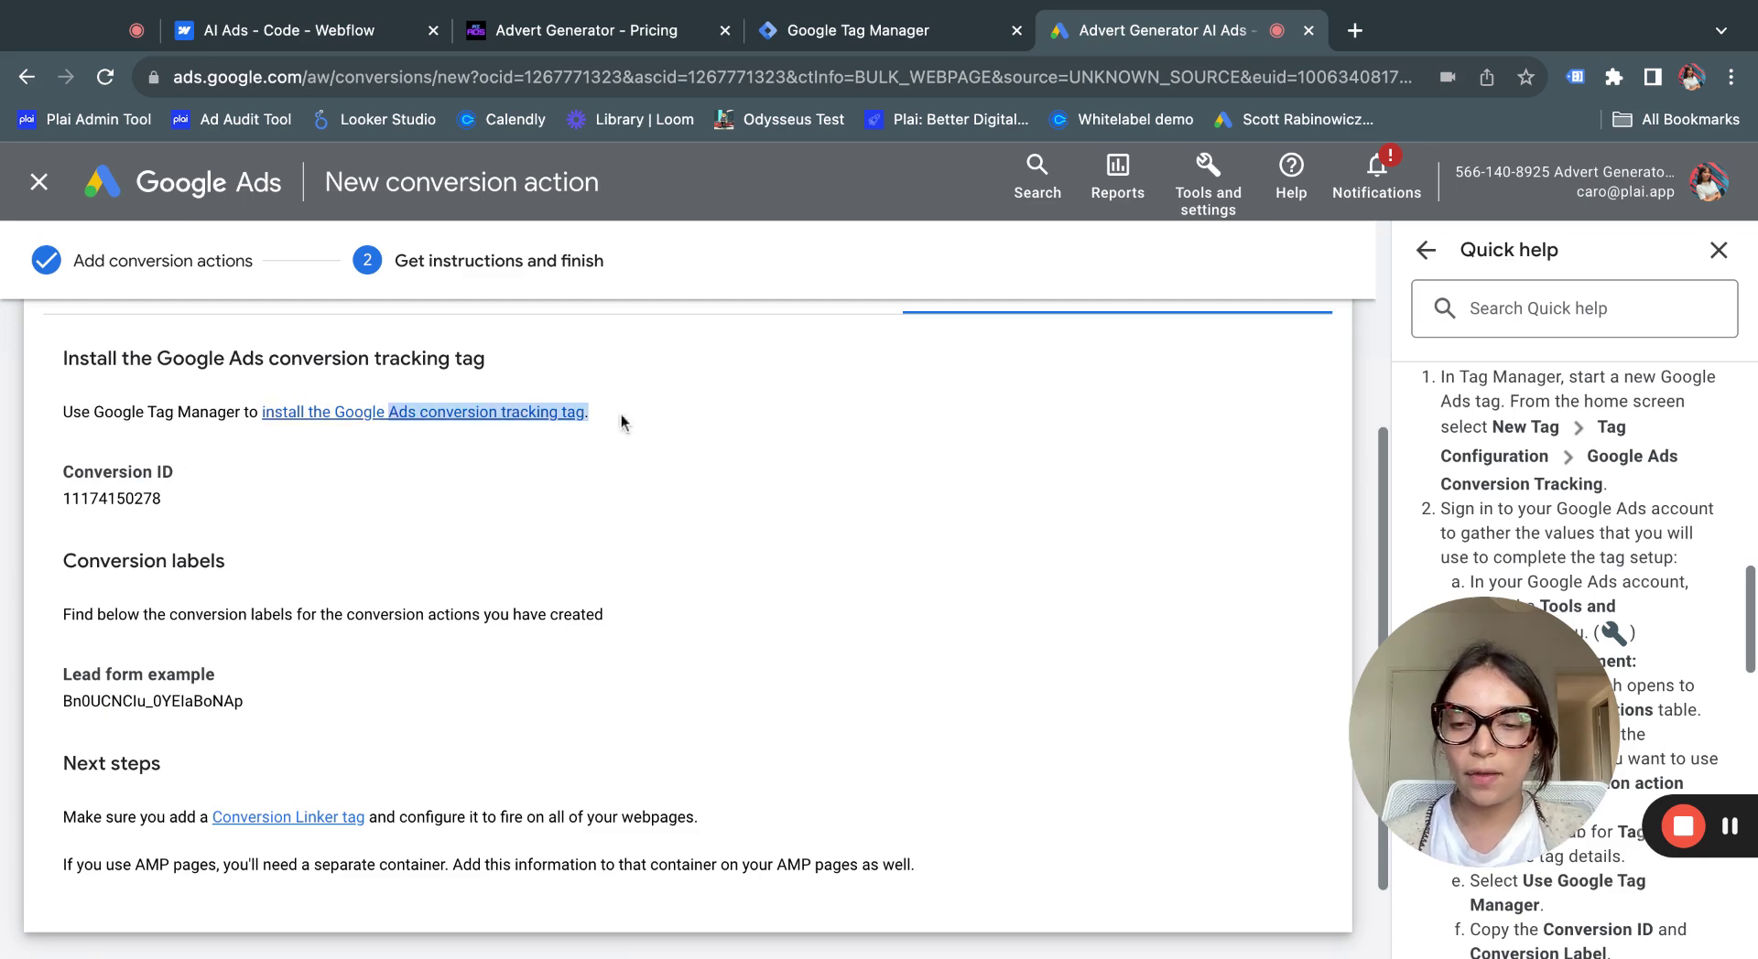
pyautogui.click(353, 517)
pyautogui.moveTo(87, 472); pyautogui.dragTo(162, 499)
pyautogui.scroll(-1, 15, 543)
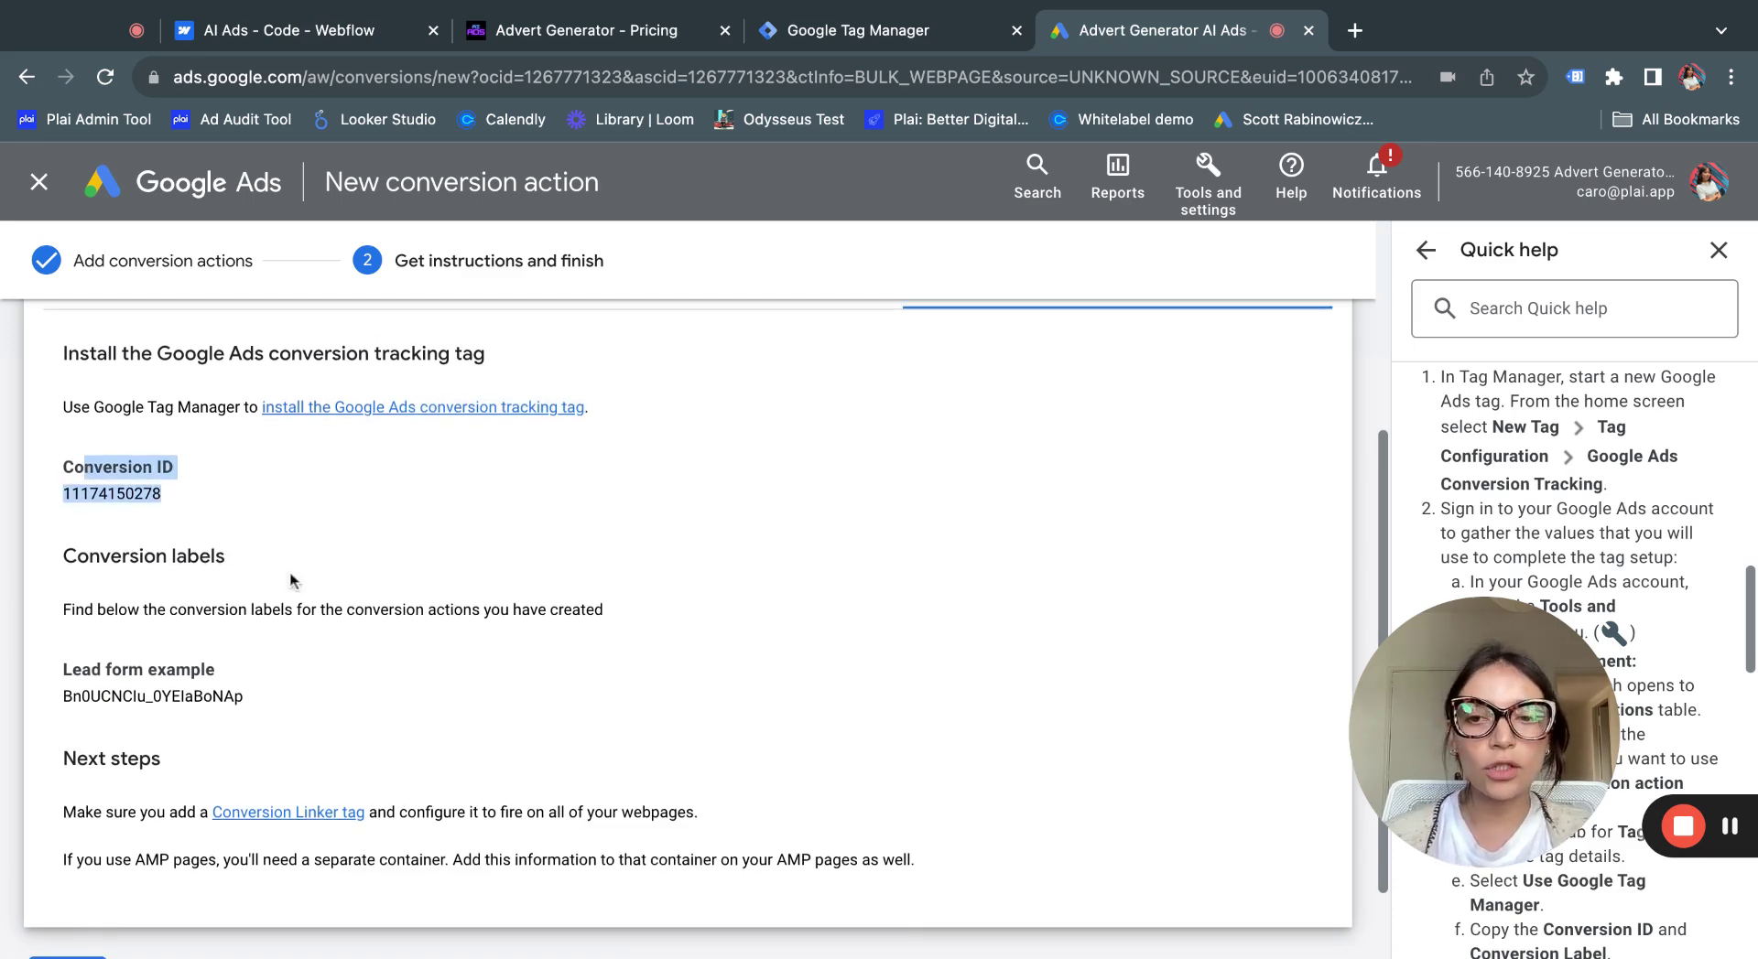
pyautogui.moveTo(61, 634); pyautogui.dragTo(294, 697)
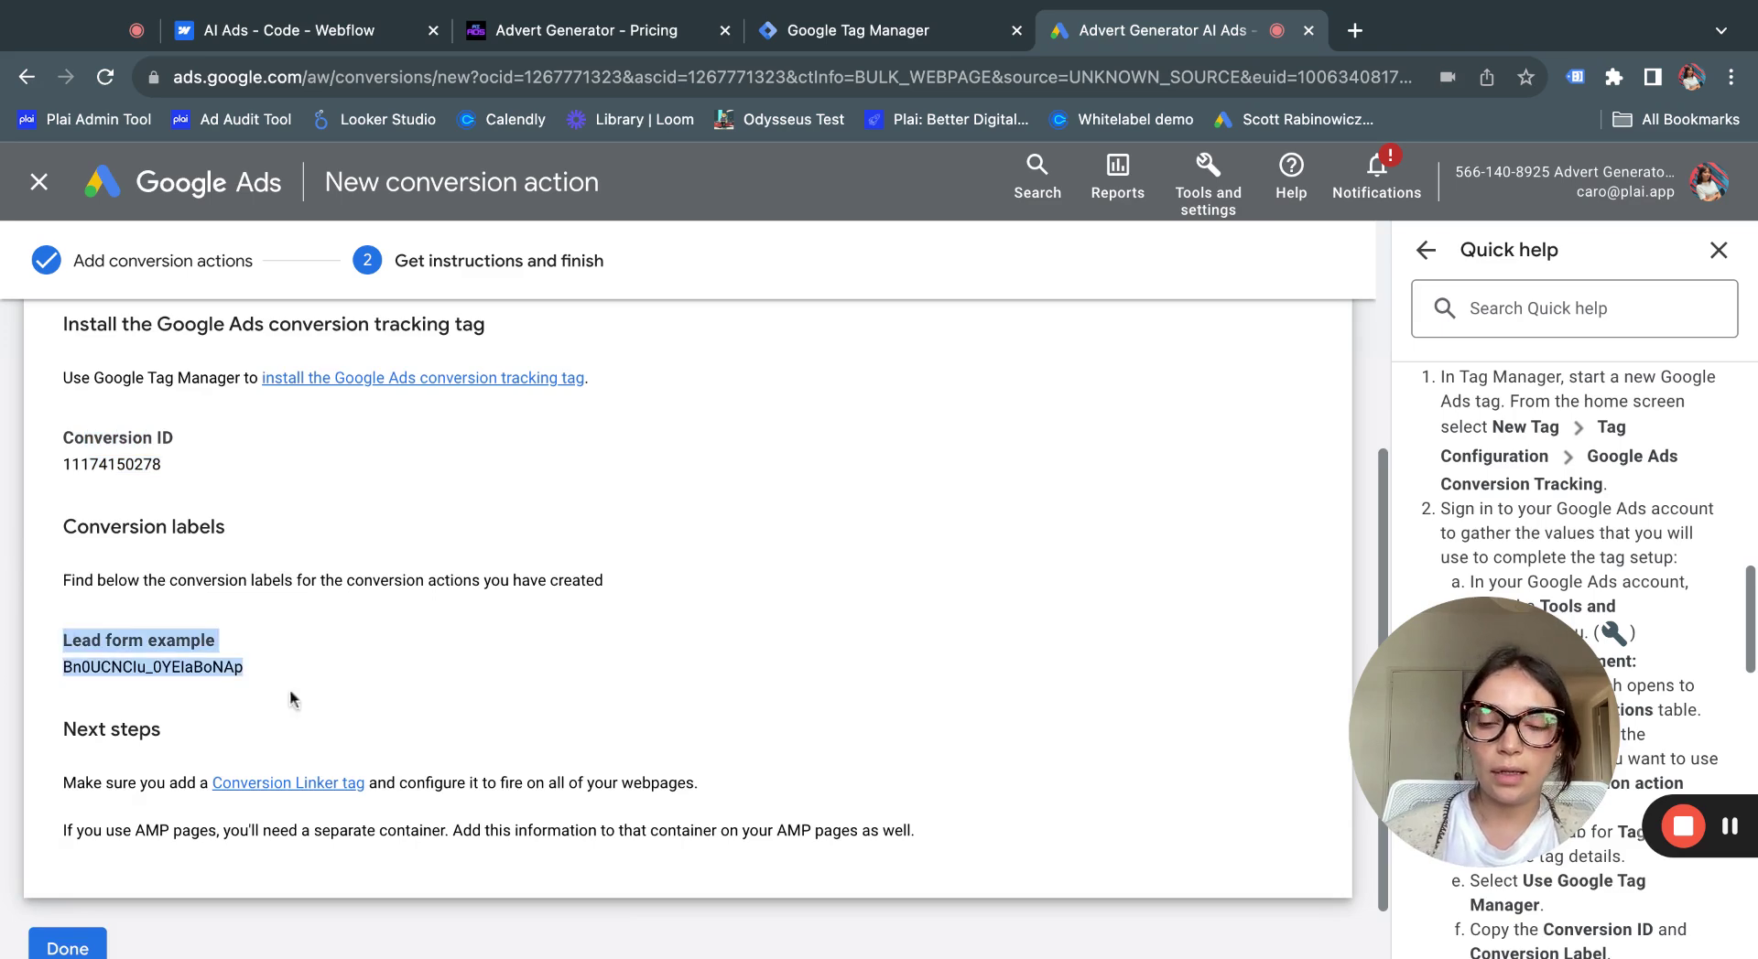
pyautogui.click(365, 730)
pyautogui.scroll(-1, 365, 729)
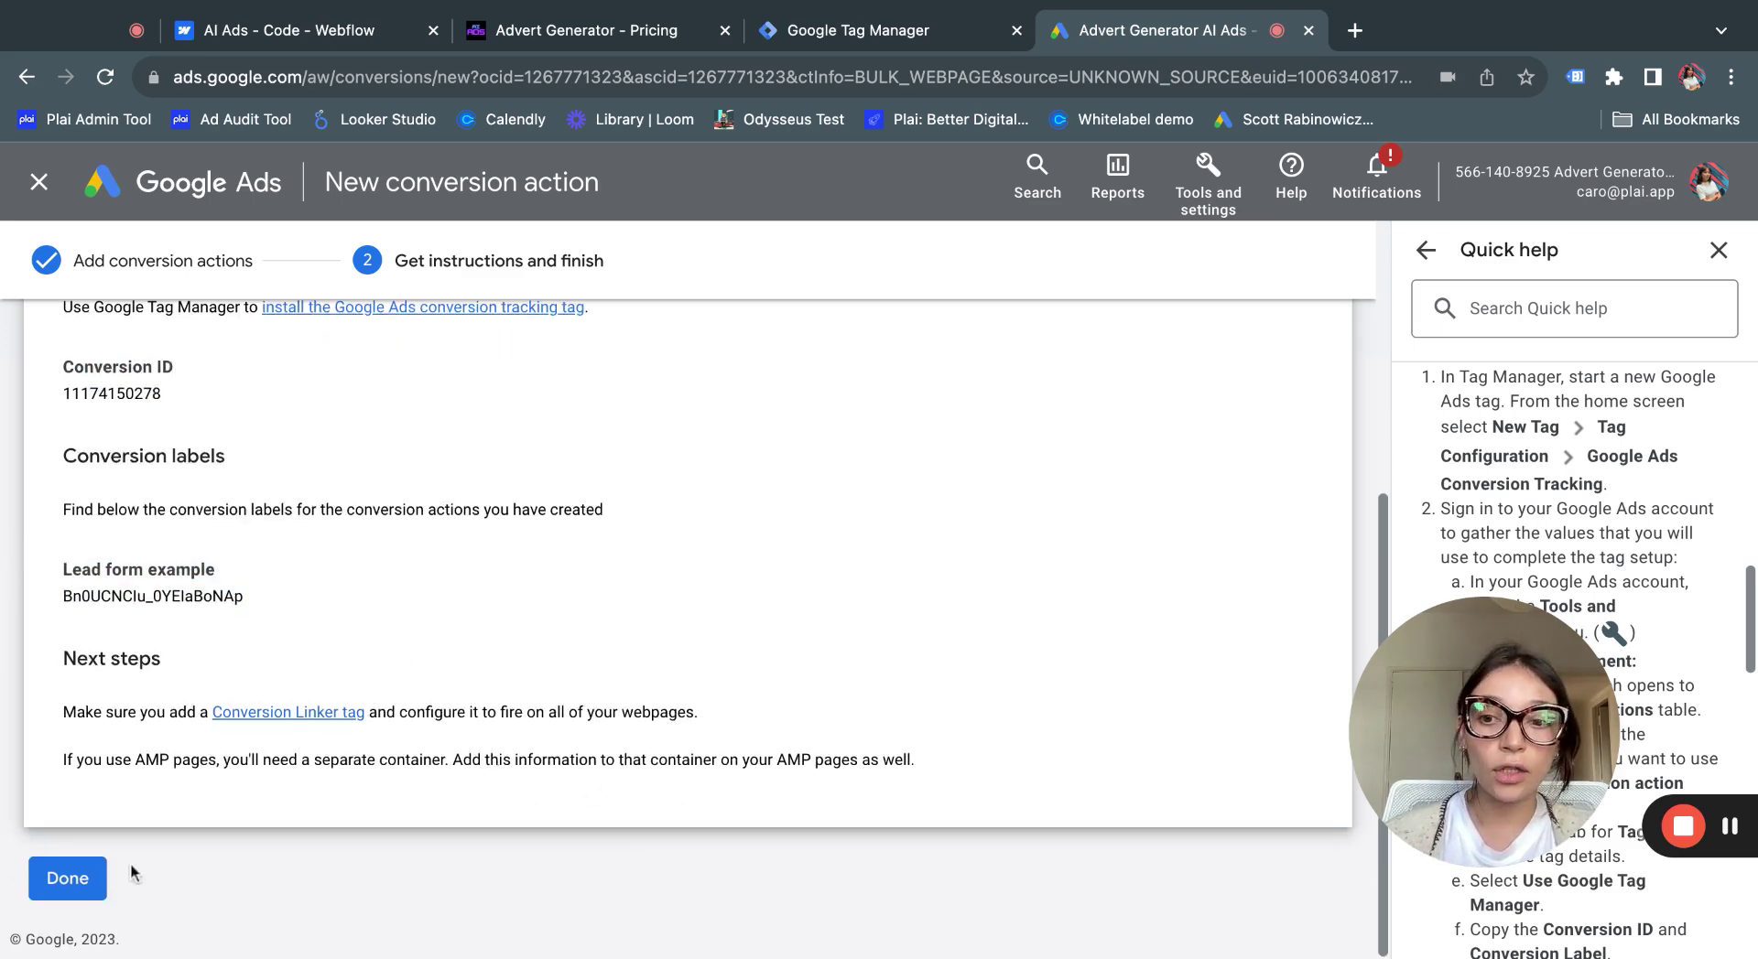
# Finish the new conversion action setup, close Quick help and check the status details of the Lead form example conversion
pyautogui.click(80, 888)
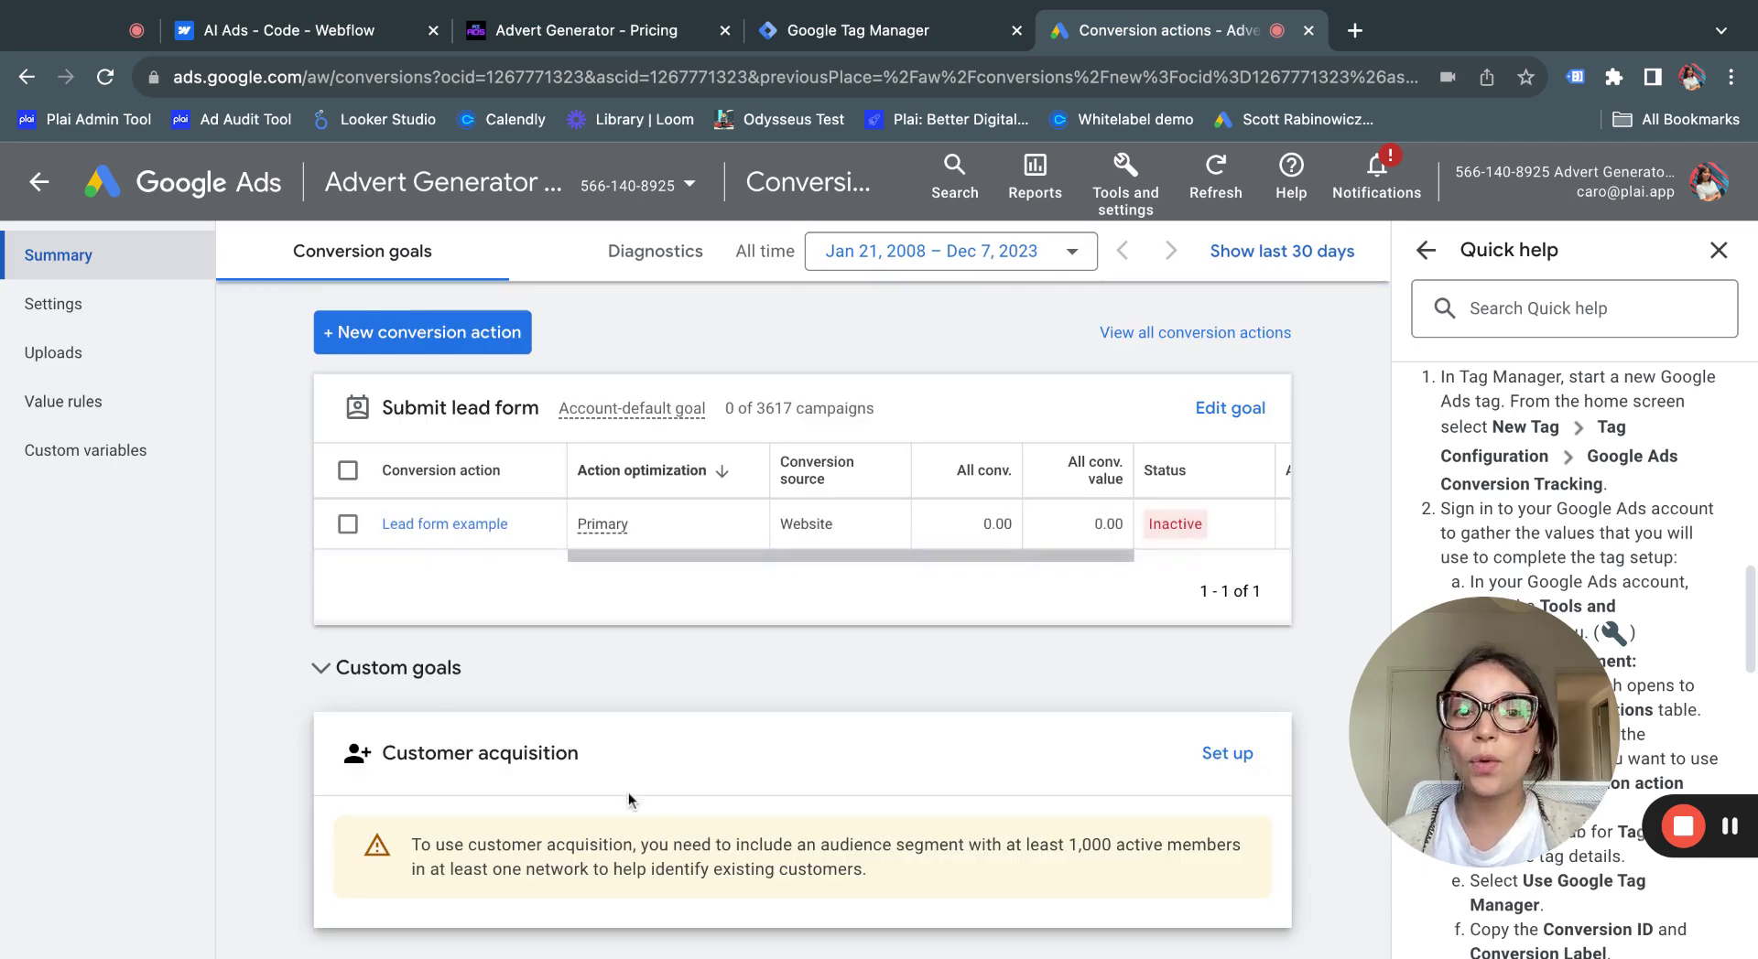
pyautogui.click(1718, 250)
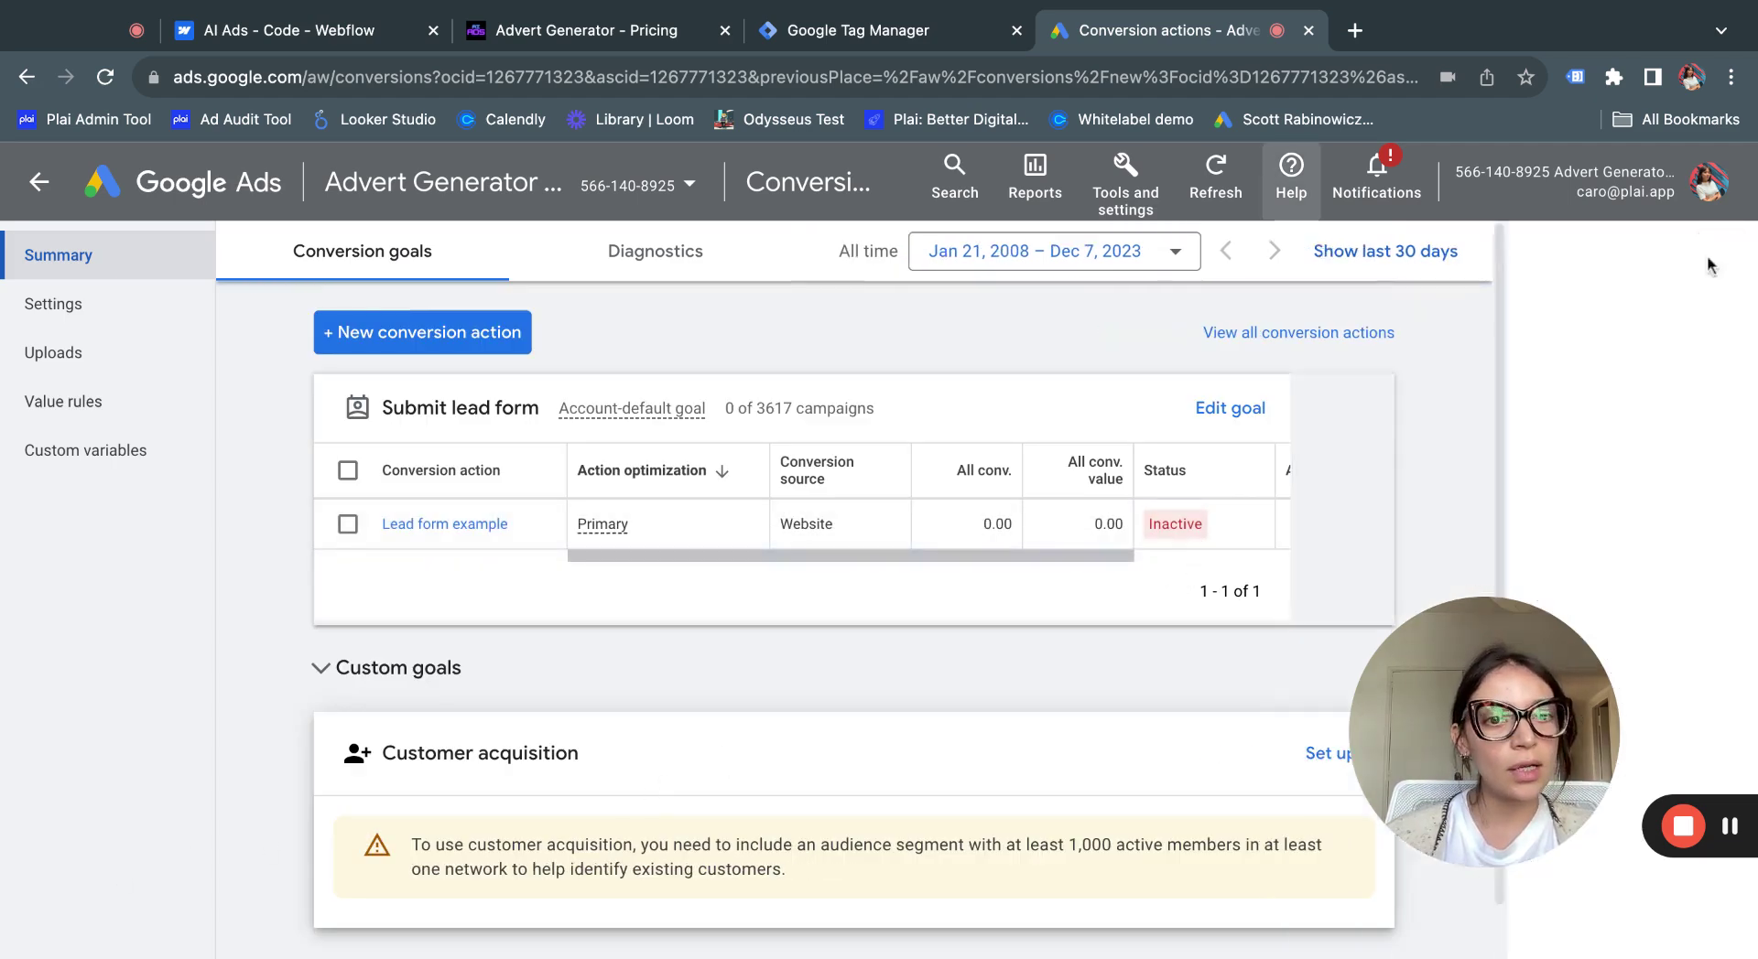
pyautogui.moveTo(1288, 531)
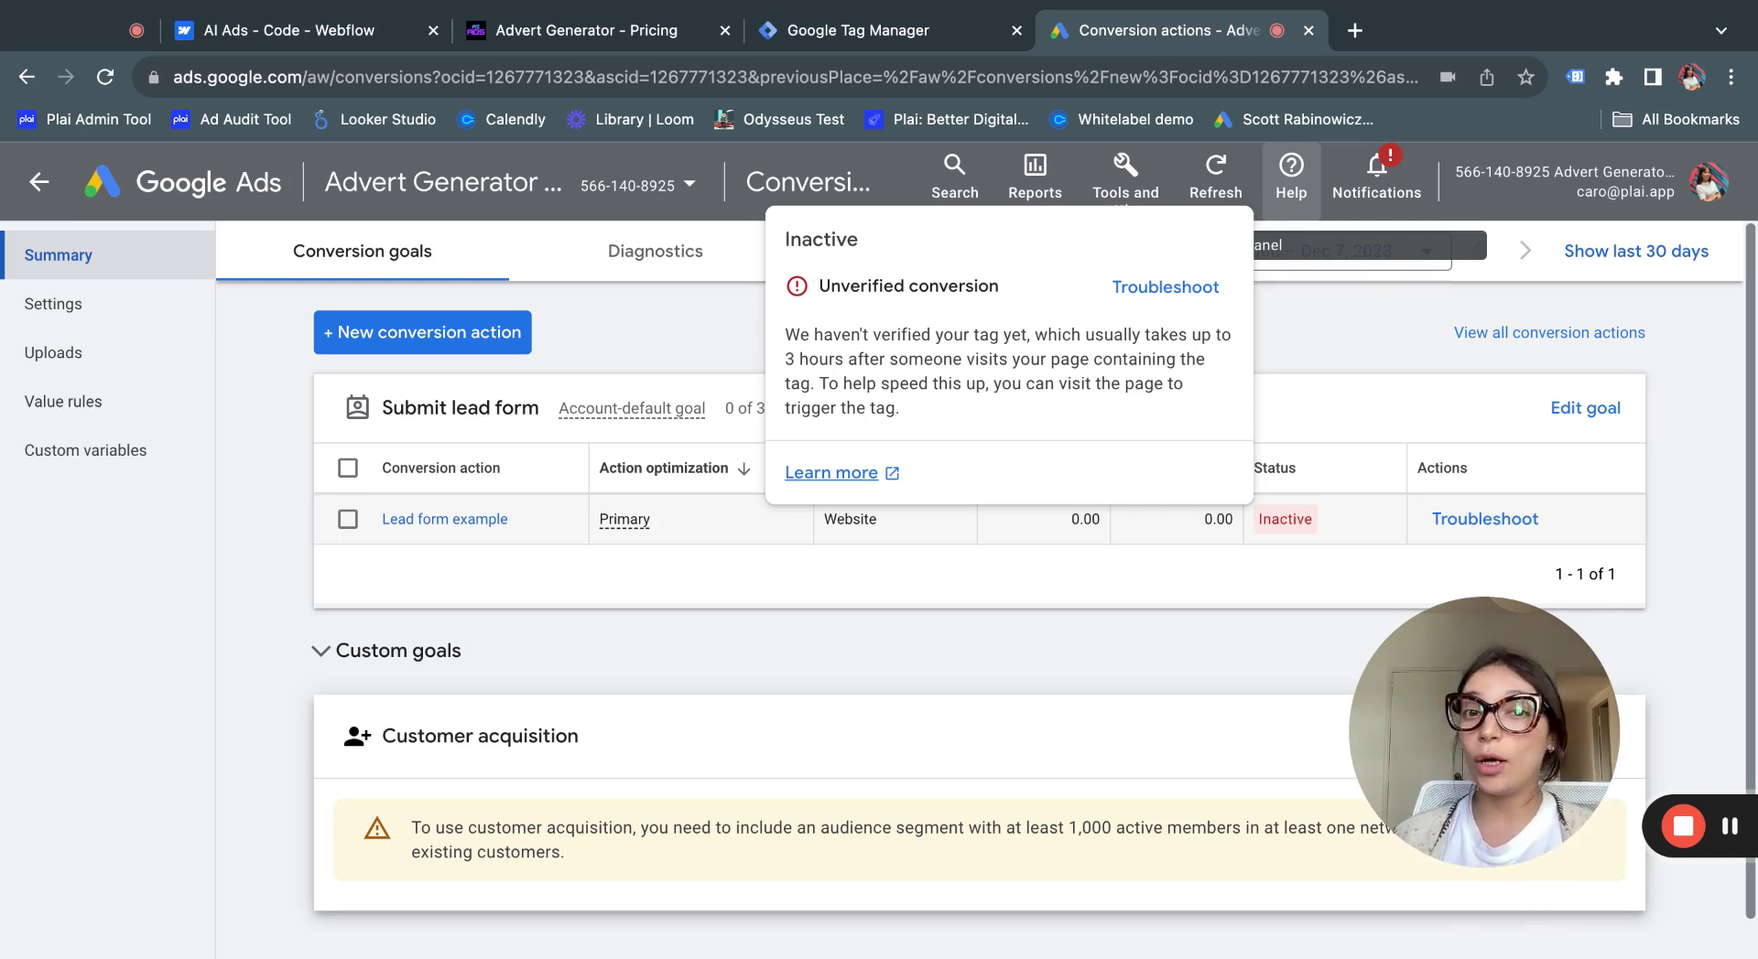
pyautogui.click(1125, 174)
pyautogui.press('Escape')
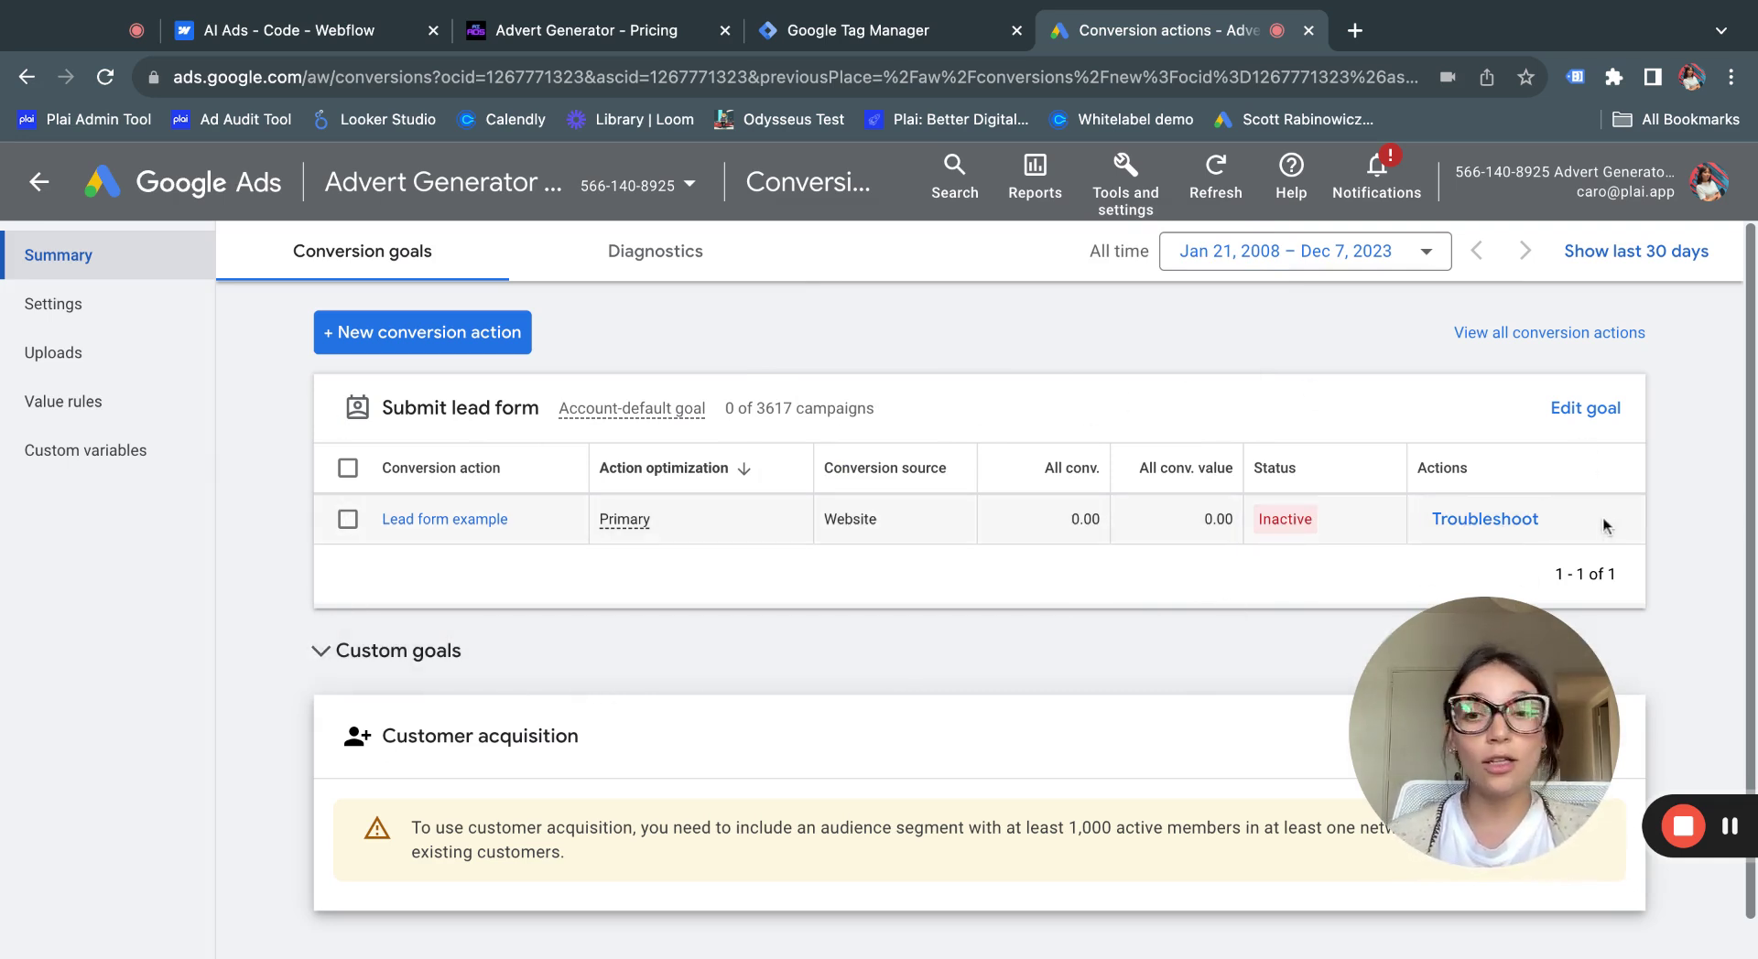
# Return to Google Tag Manager, close the published version details and view the container's workspace overview
pyautogui.click(888, 31)
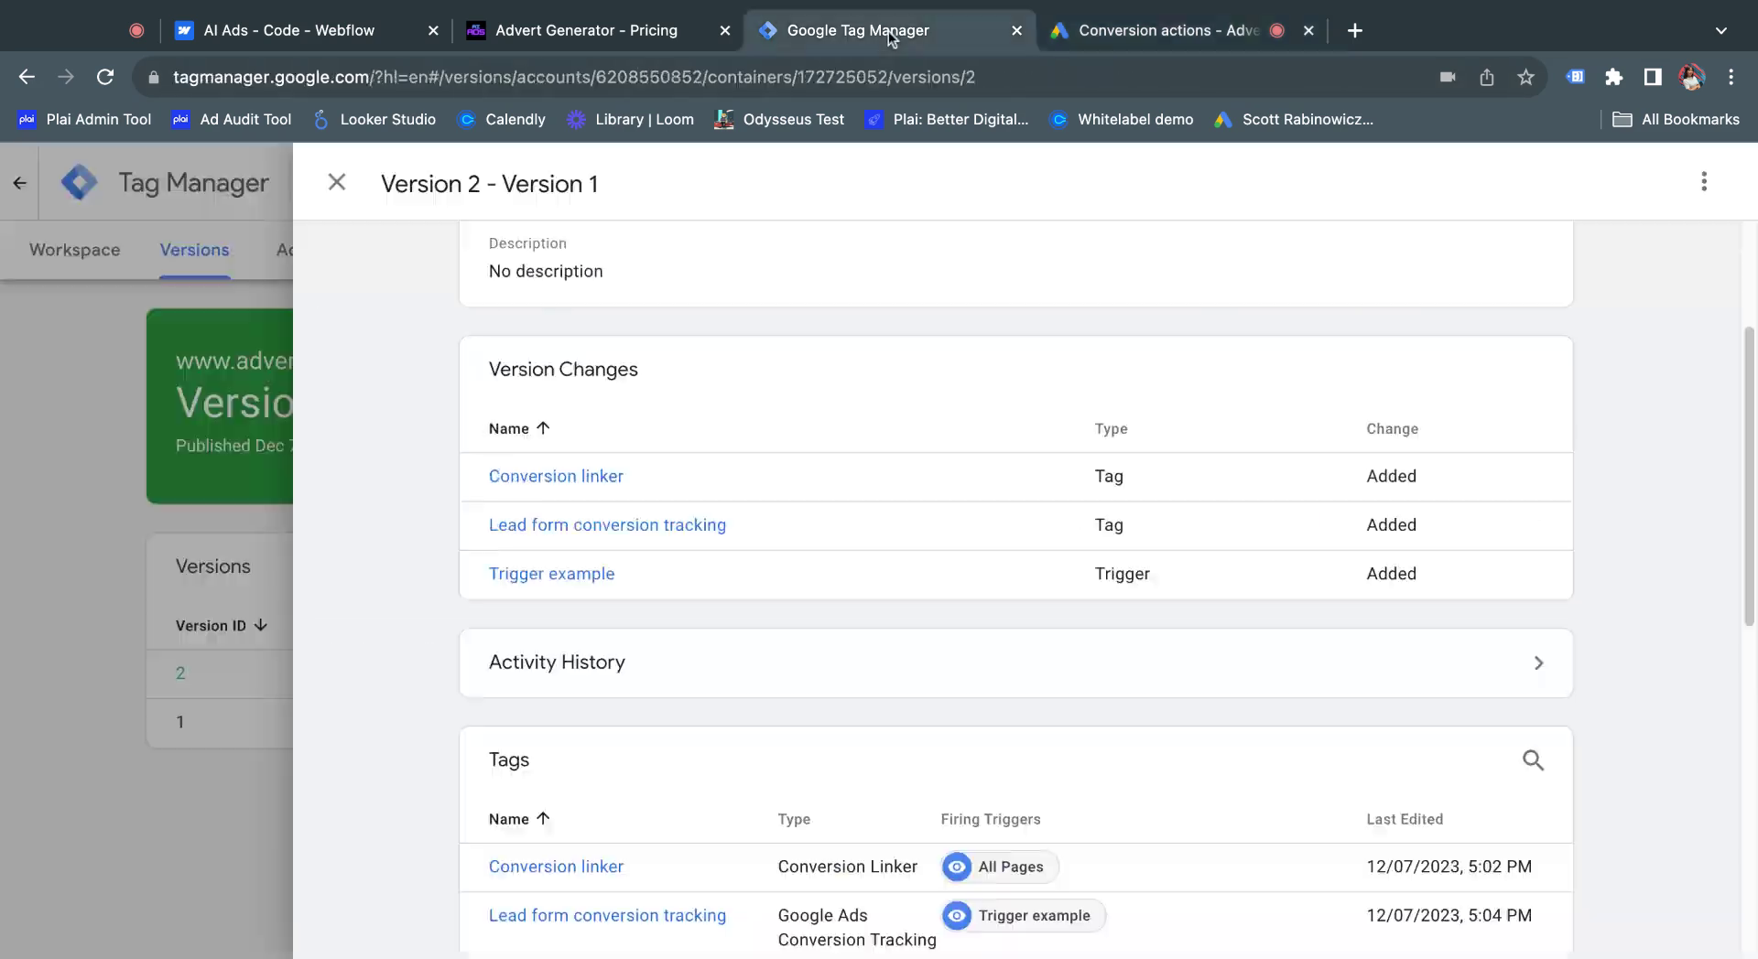
pyautogui.click(339, 179)
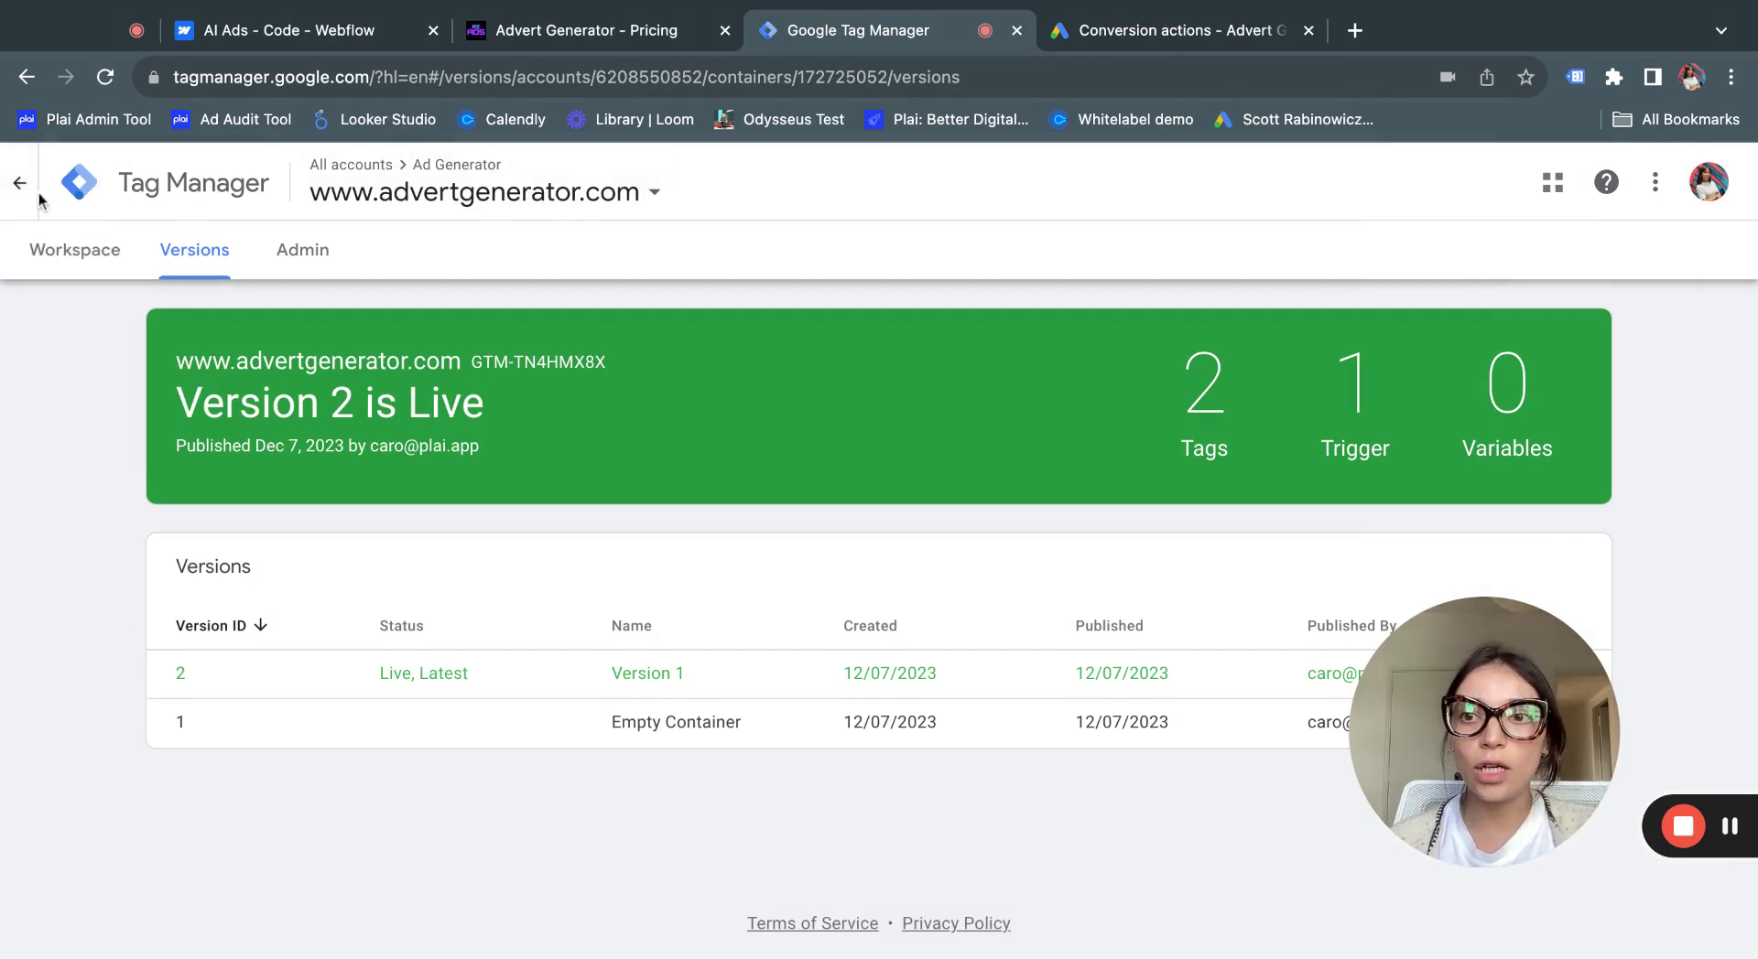
pyautogui.click(64, 261)
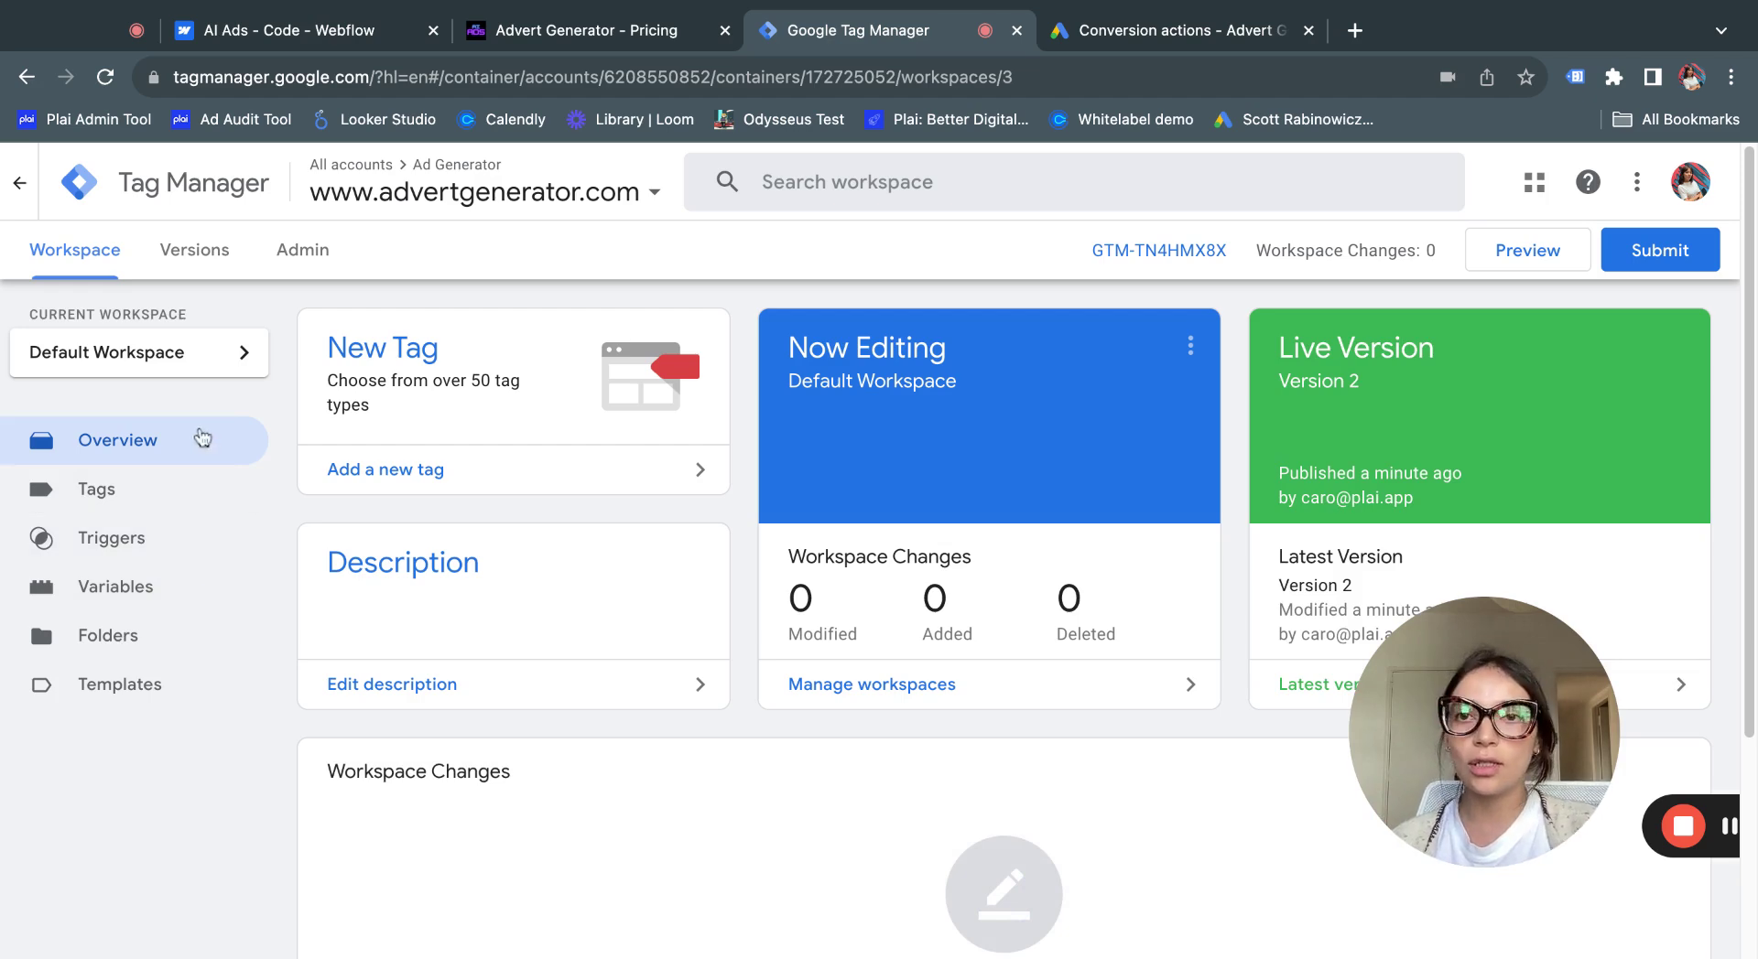
pyautogui.click(1170, 41)
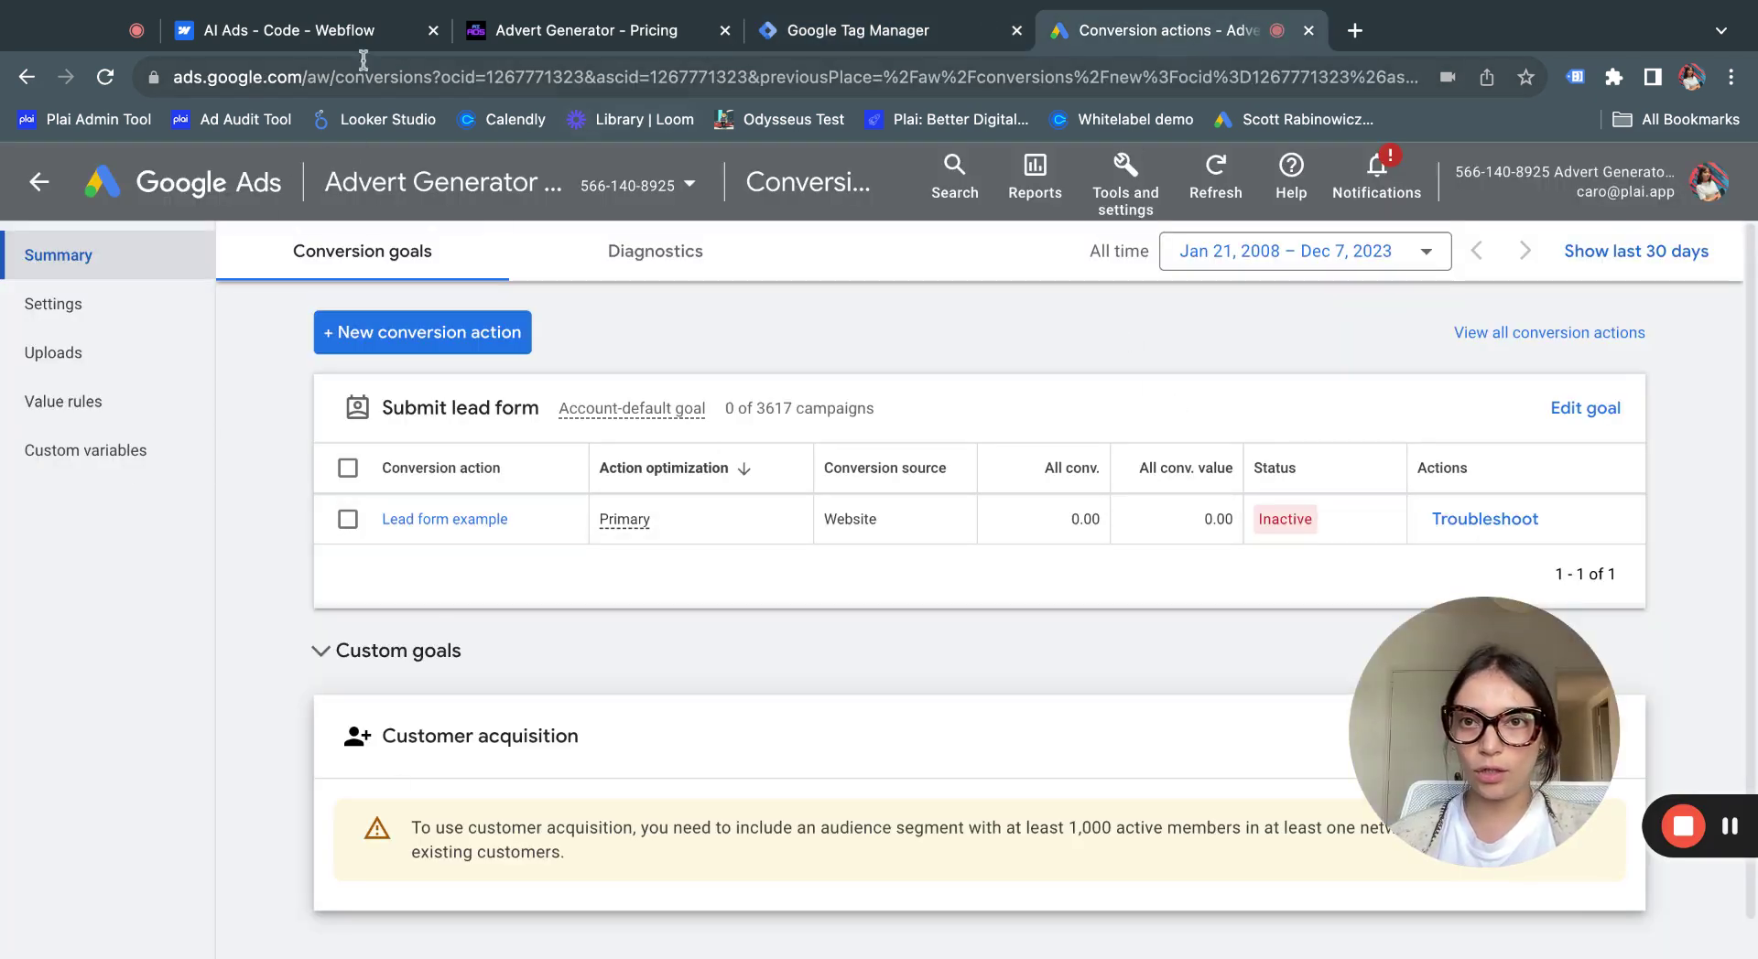
pyautogui.click(350, 31)
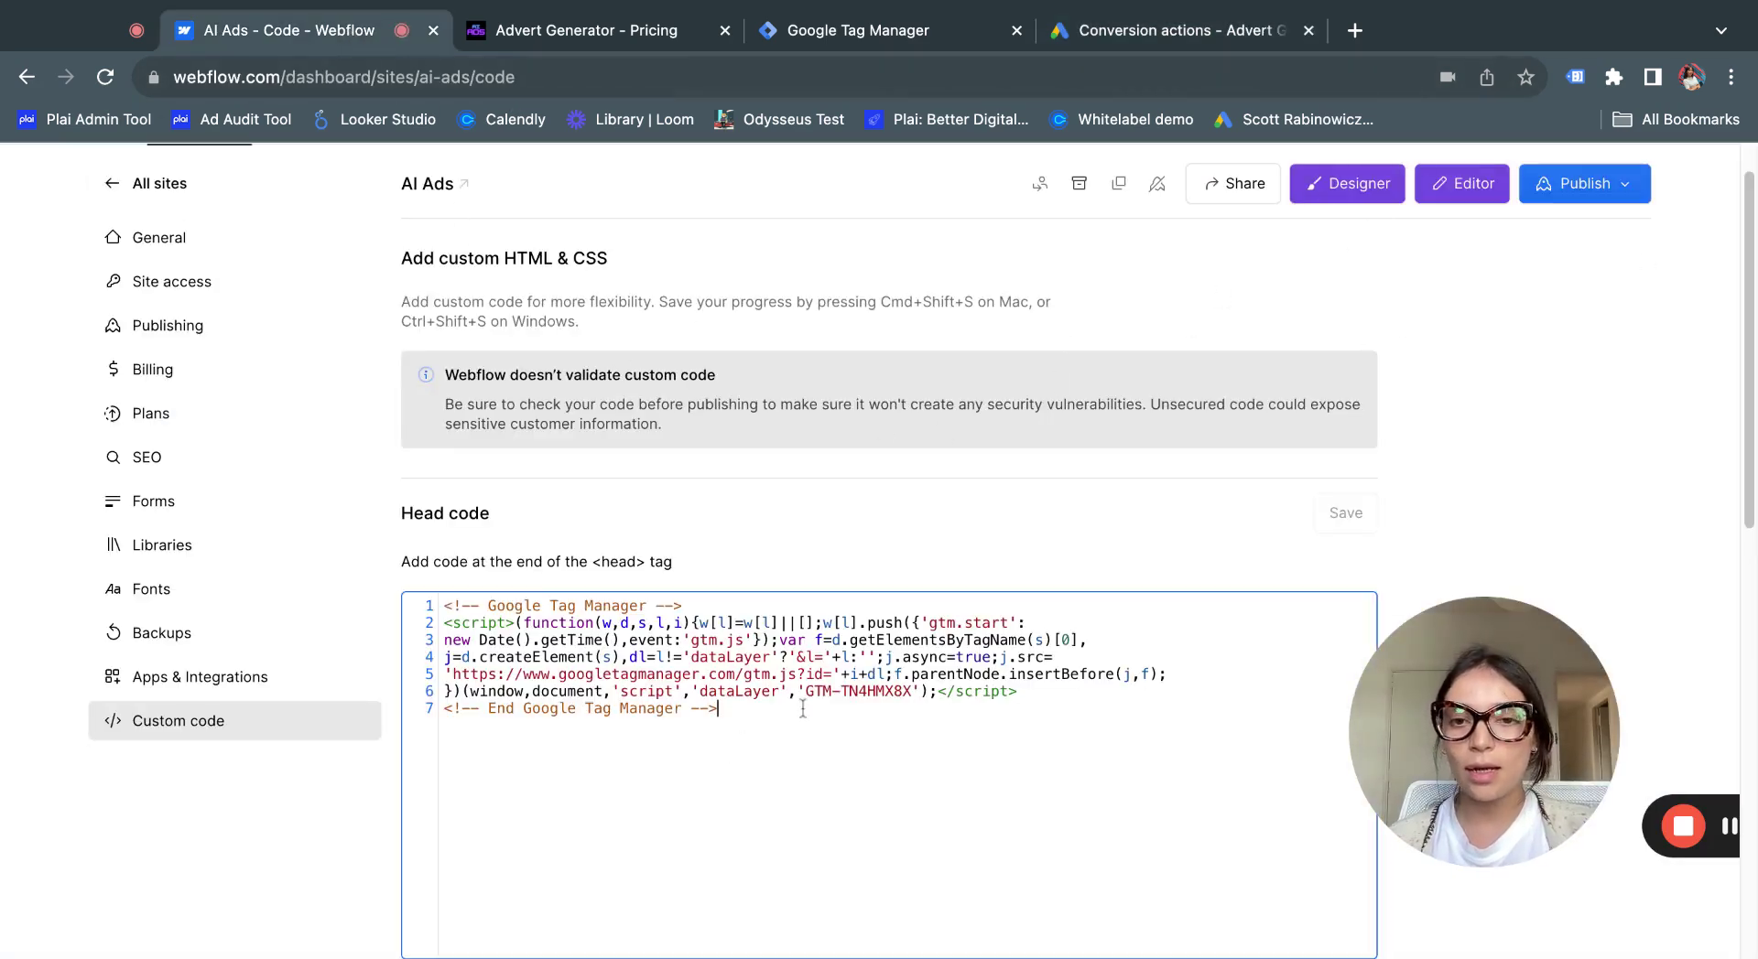
pyautogui.click(1624, 188)
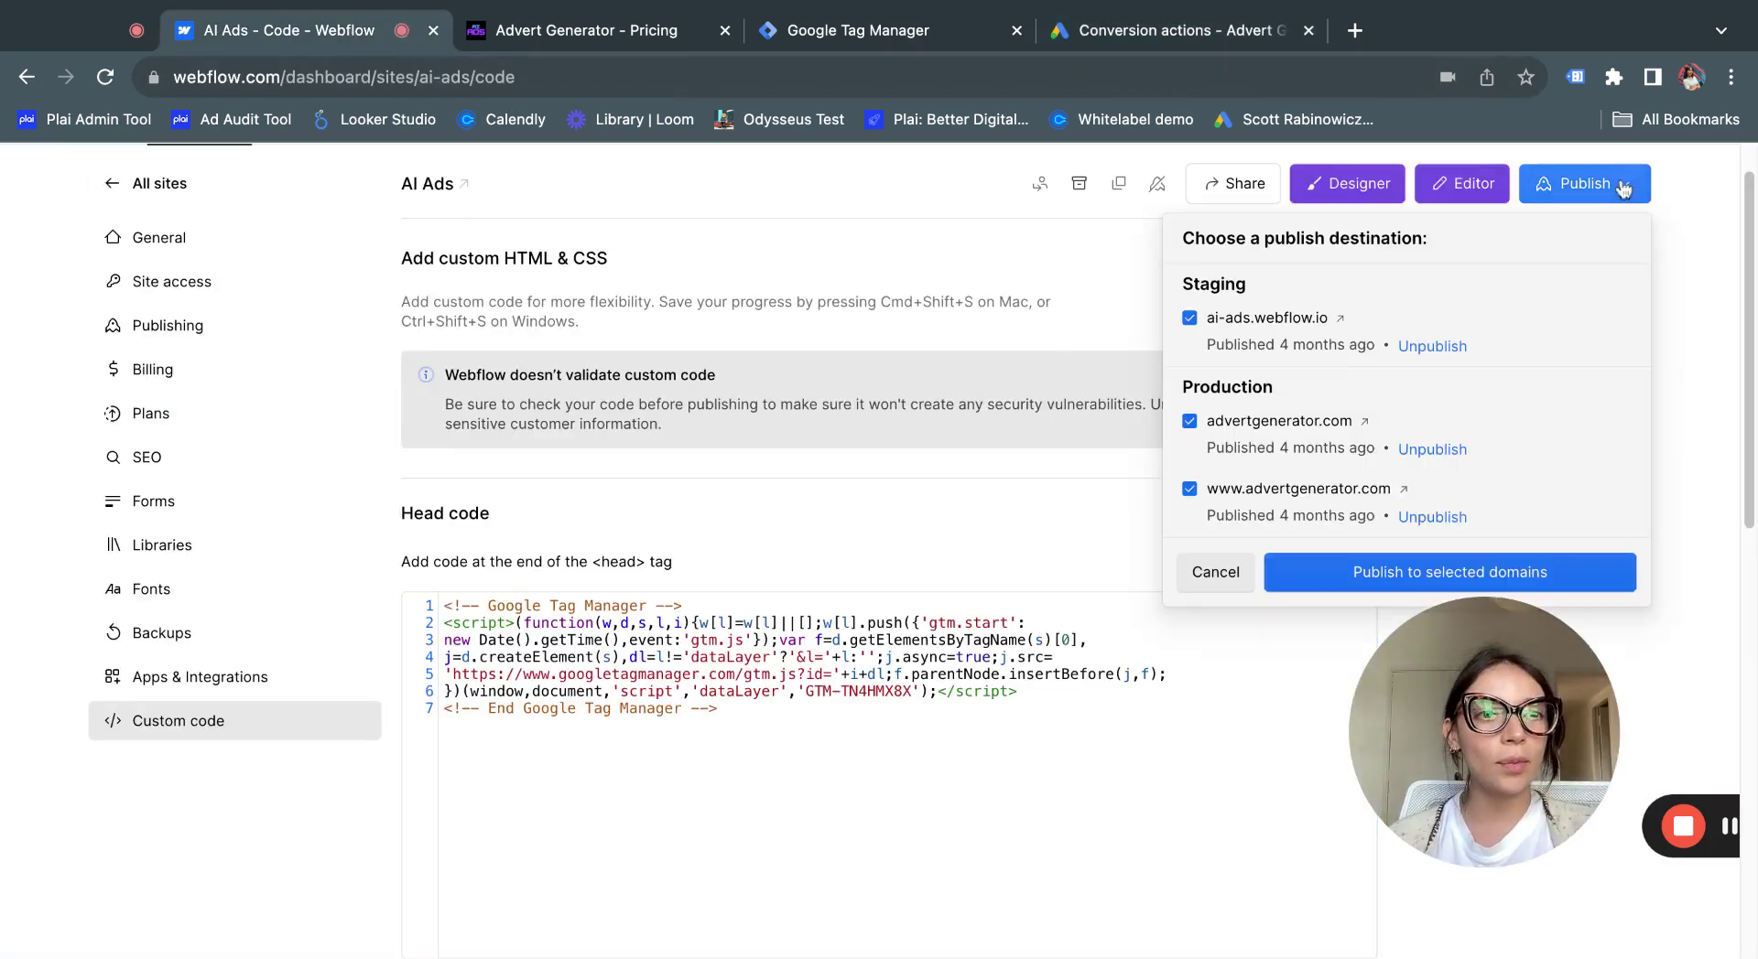
pyautogui.click(1379, 588)
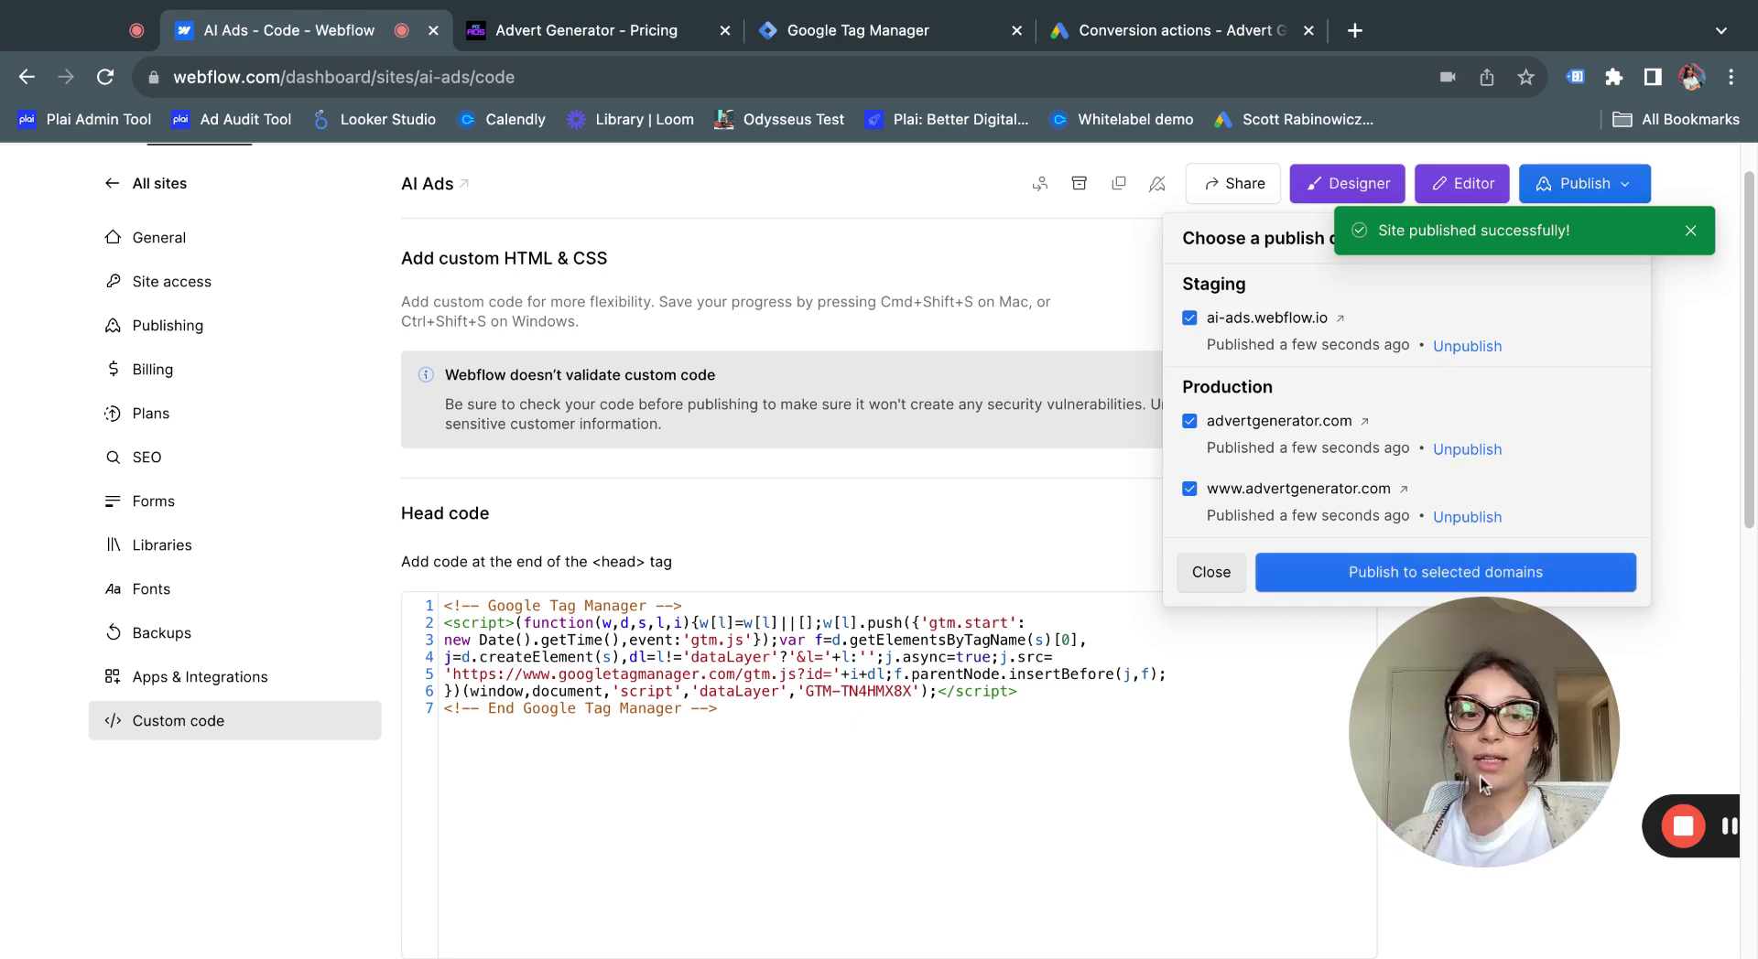
pyautogui.click(1575, 676)
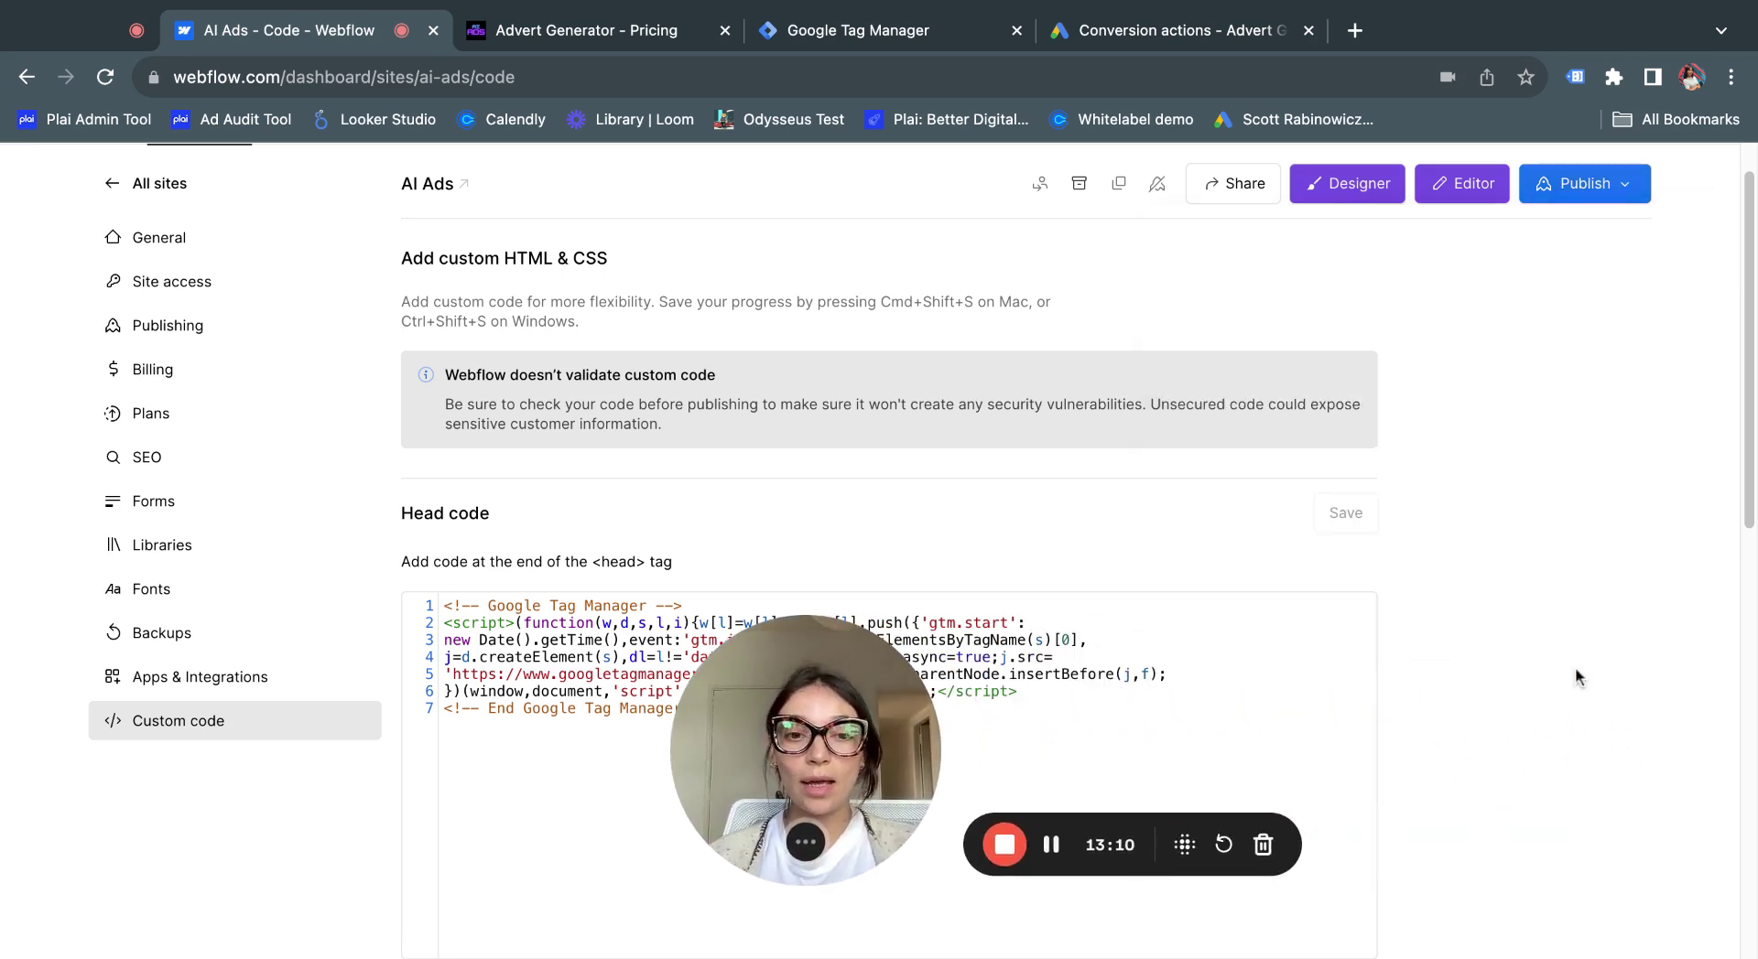